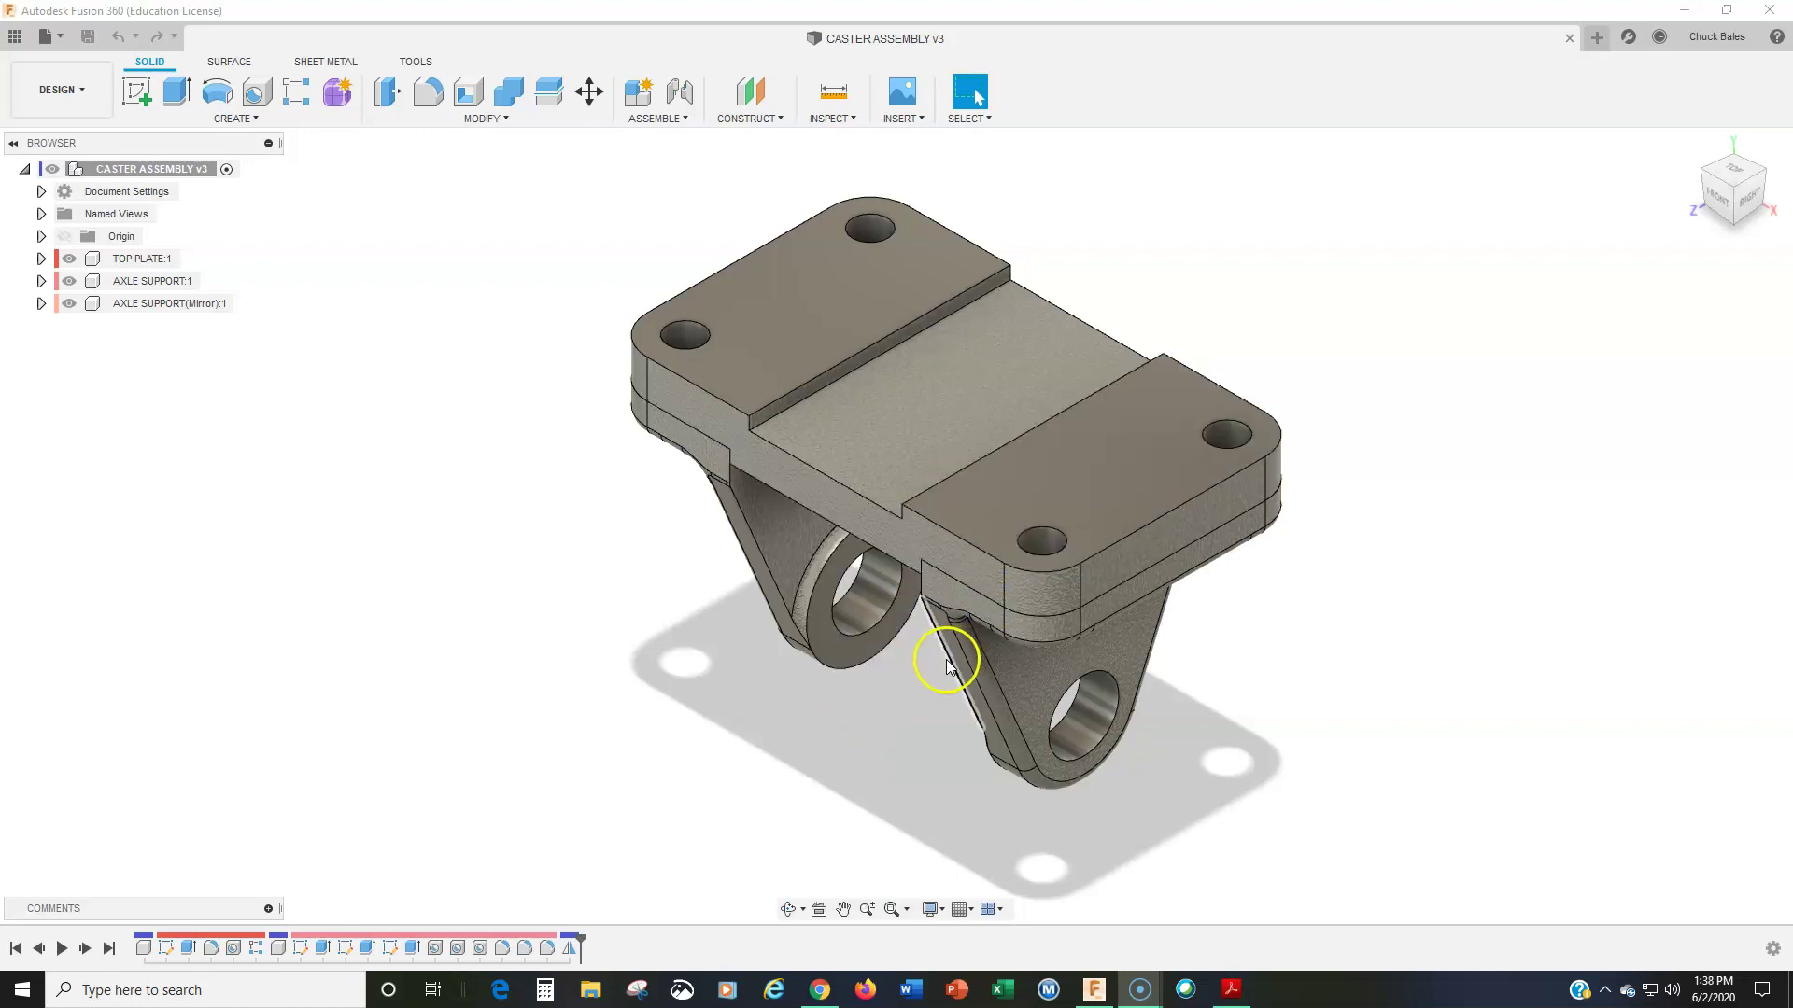
# Step: Examine the caster assembly's two axle supports and their bores from above, below and the side
pyautogui.scroll(2, 950, 661)
pyautogui.keyDown('shift'); pyautogui.moveTo(936, 666); pyautogui.dragTo(845, 557, button='middle'); pyautogui.keyUp('shift')
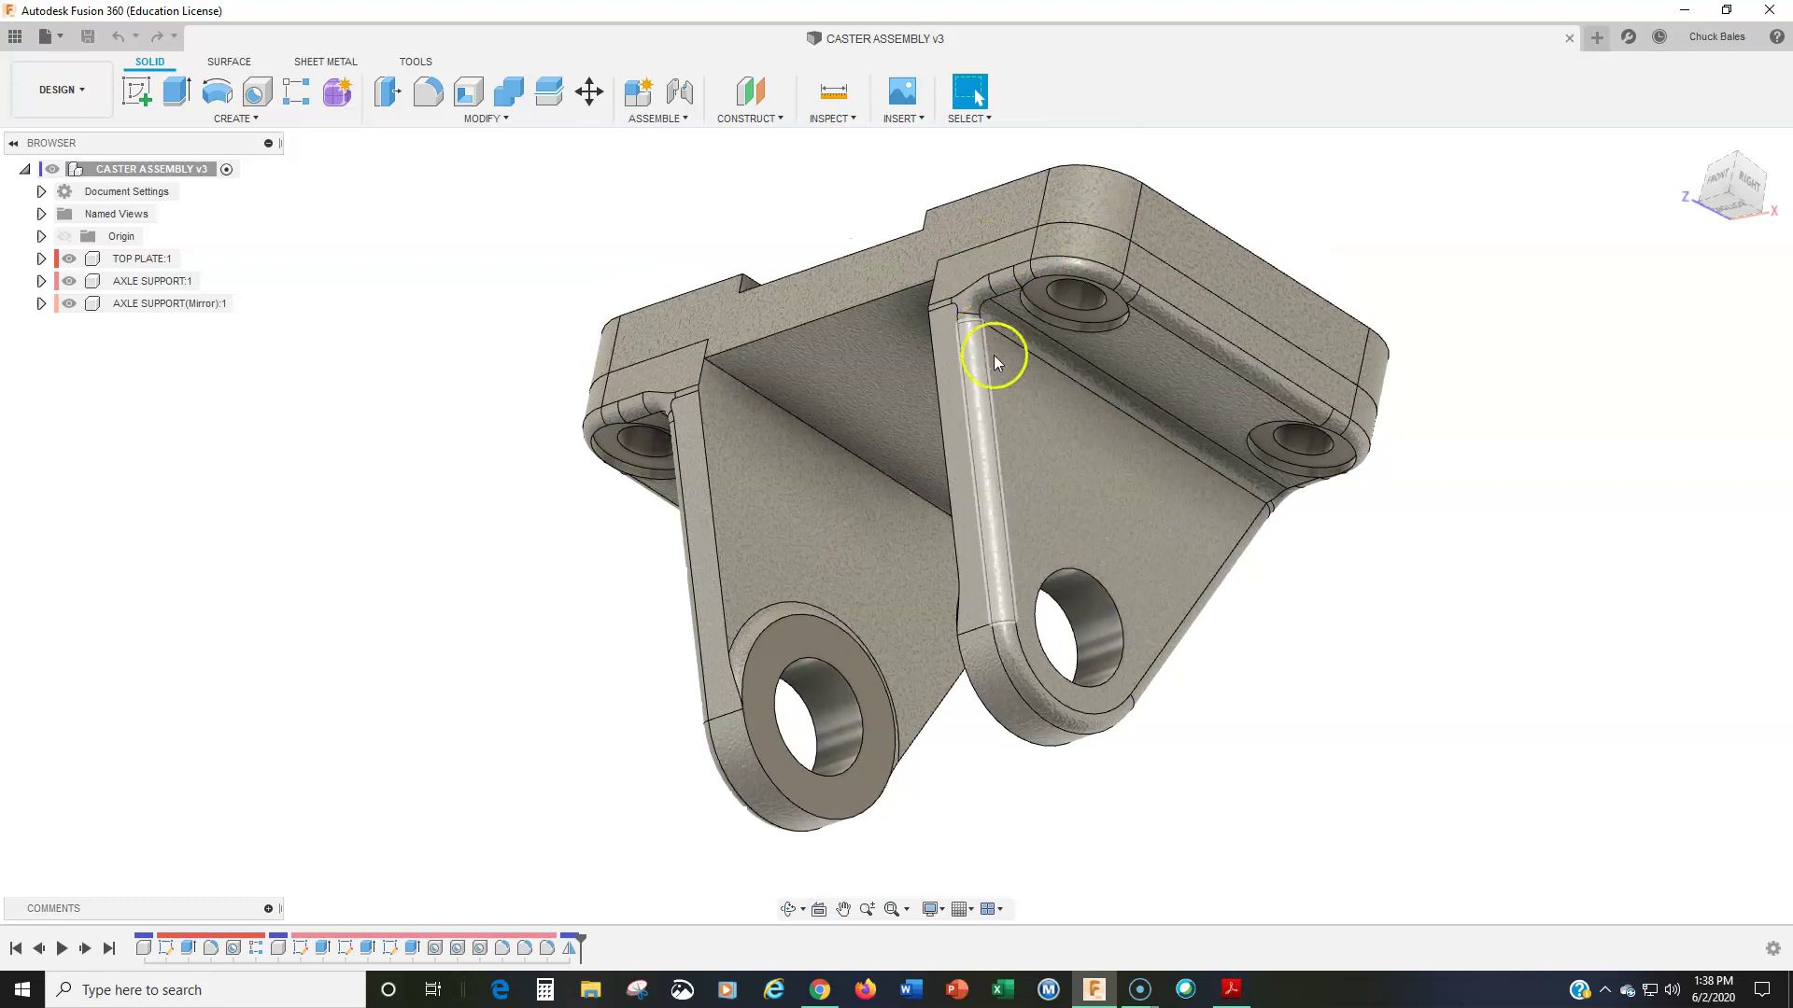
pyautogui.keyDown('shift'); pyautogui.moveTo(1033, 440); pyautogui.dragTo(896, 513, button='middle'); pyautogui.keyUp('shift')
pyautogui.moveTo(864, 607); pyautogui.dragTo(853, 464, button='middle')
pyautogui.scroll(2, 844, 564)
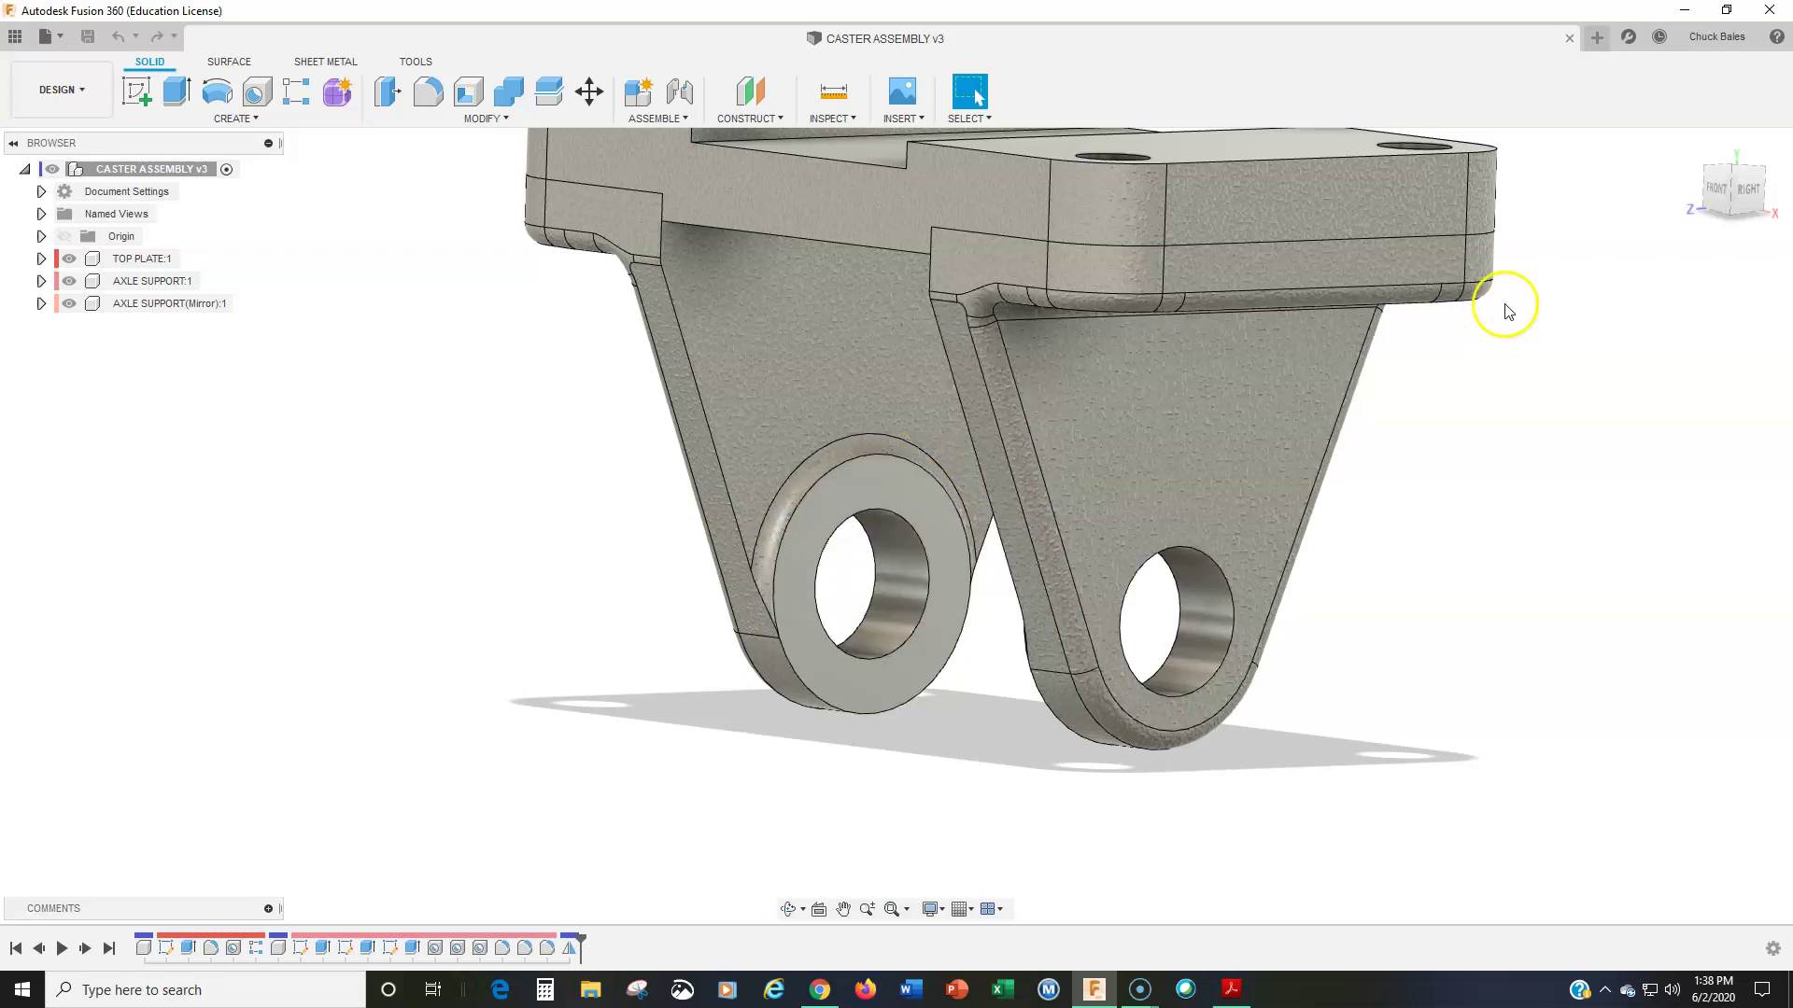
pyautogui.scroll(2, 815, 512)
pyautogui.keyDown('shift'); pyautogui.moveTo(816, 512); pyautogui.dragTo(859, 447, button='middle'); pyautogui.keyUp('shift')
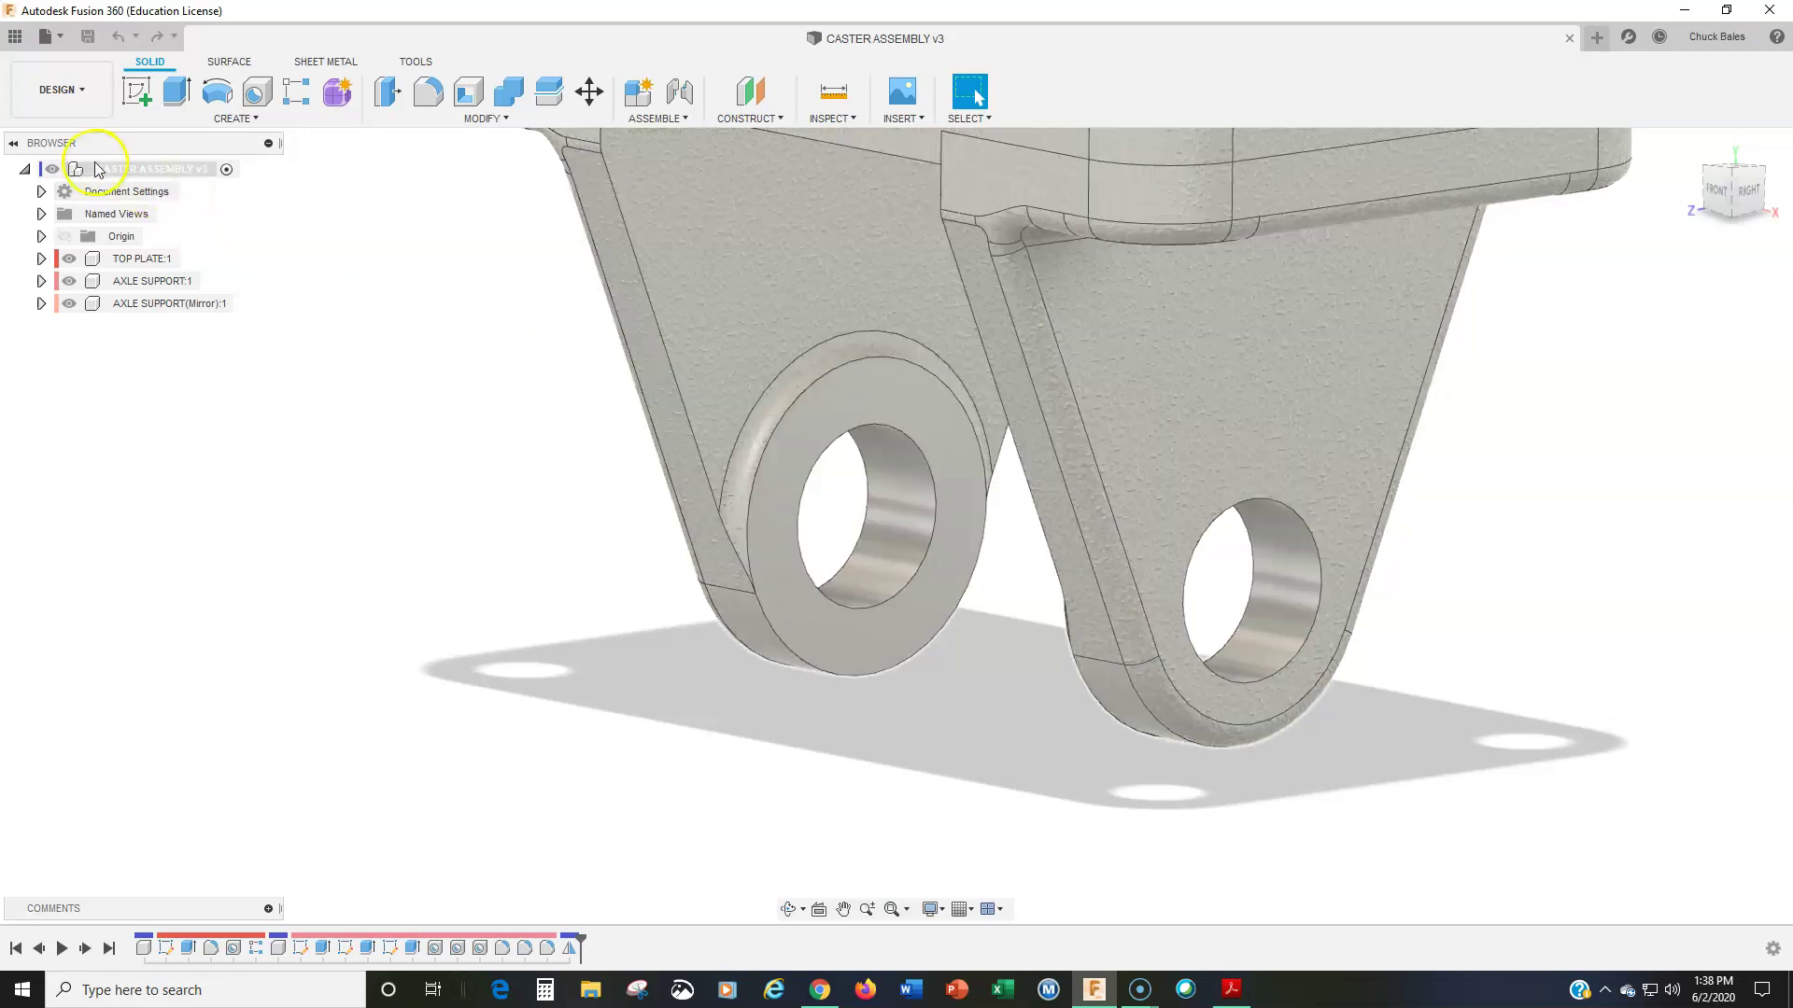
# Step: Start a sketch in the top-level assembly on the mirrored axle support's inner boss face and turn on Slice
pyautogui.click(226, 169)
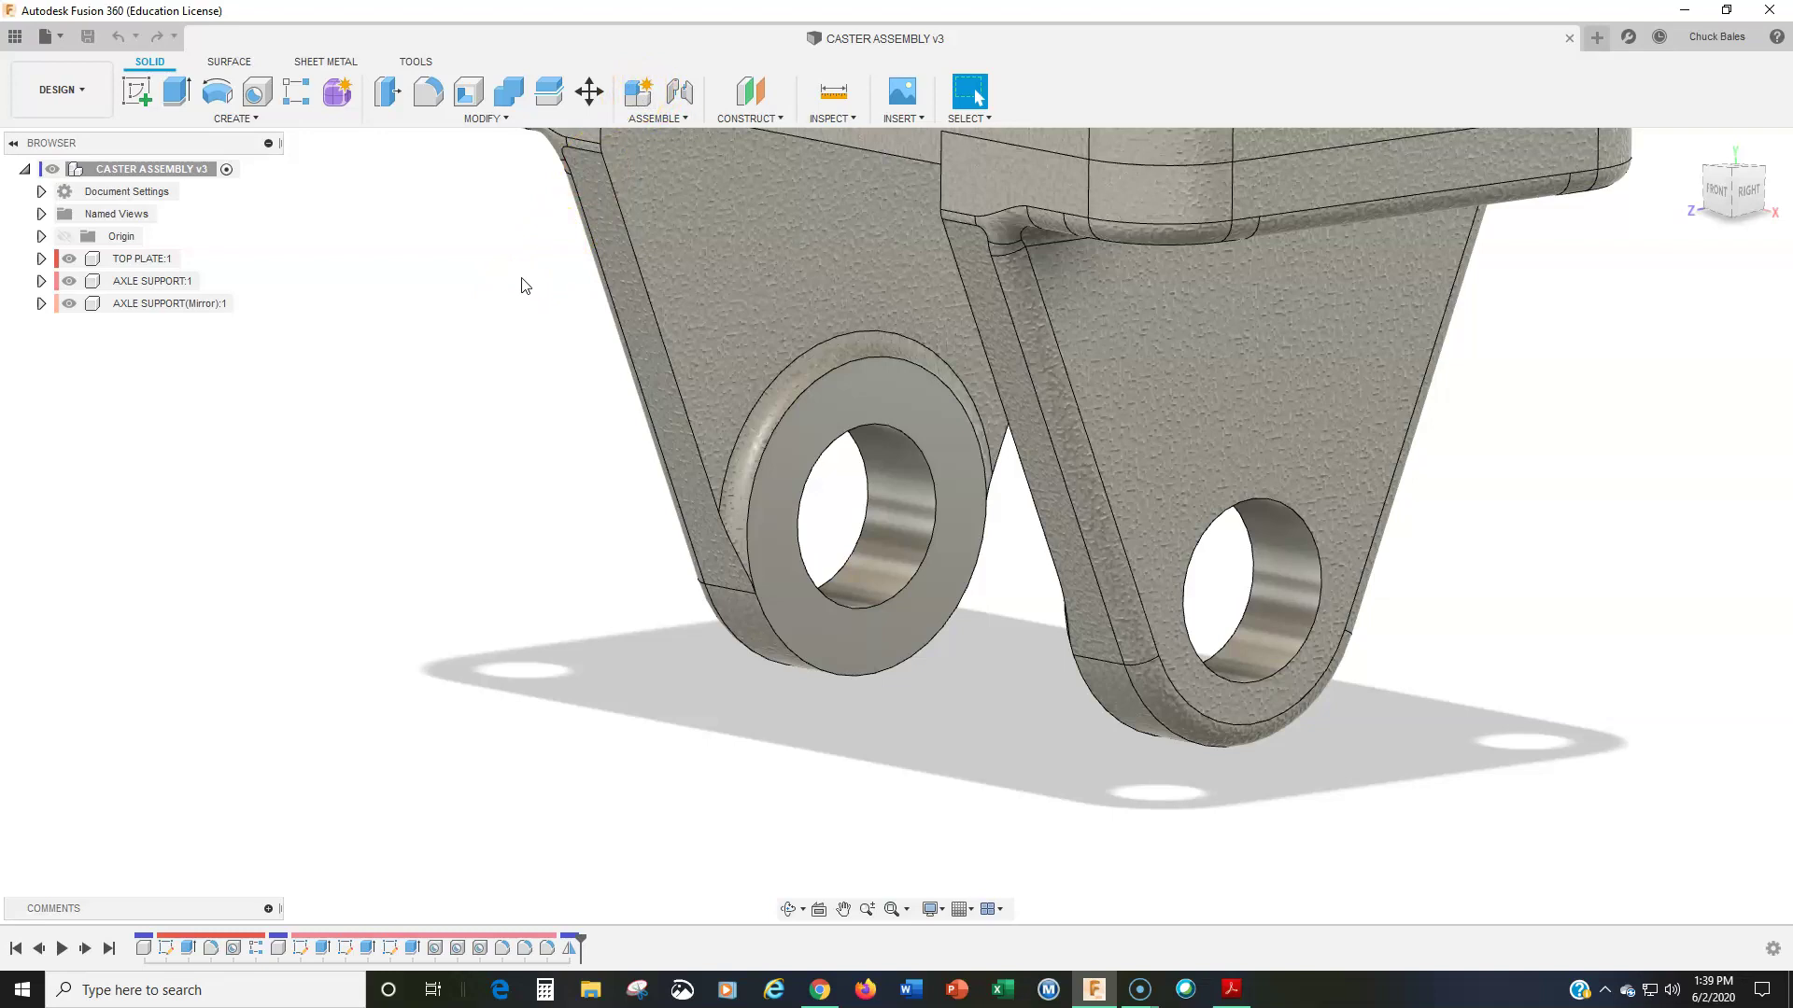
pyautogui.click(136, 91)
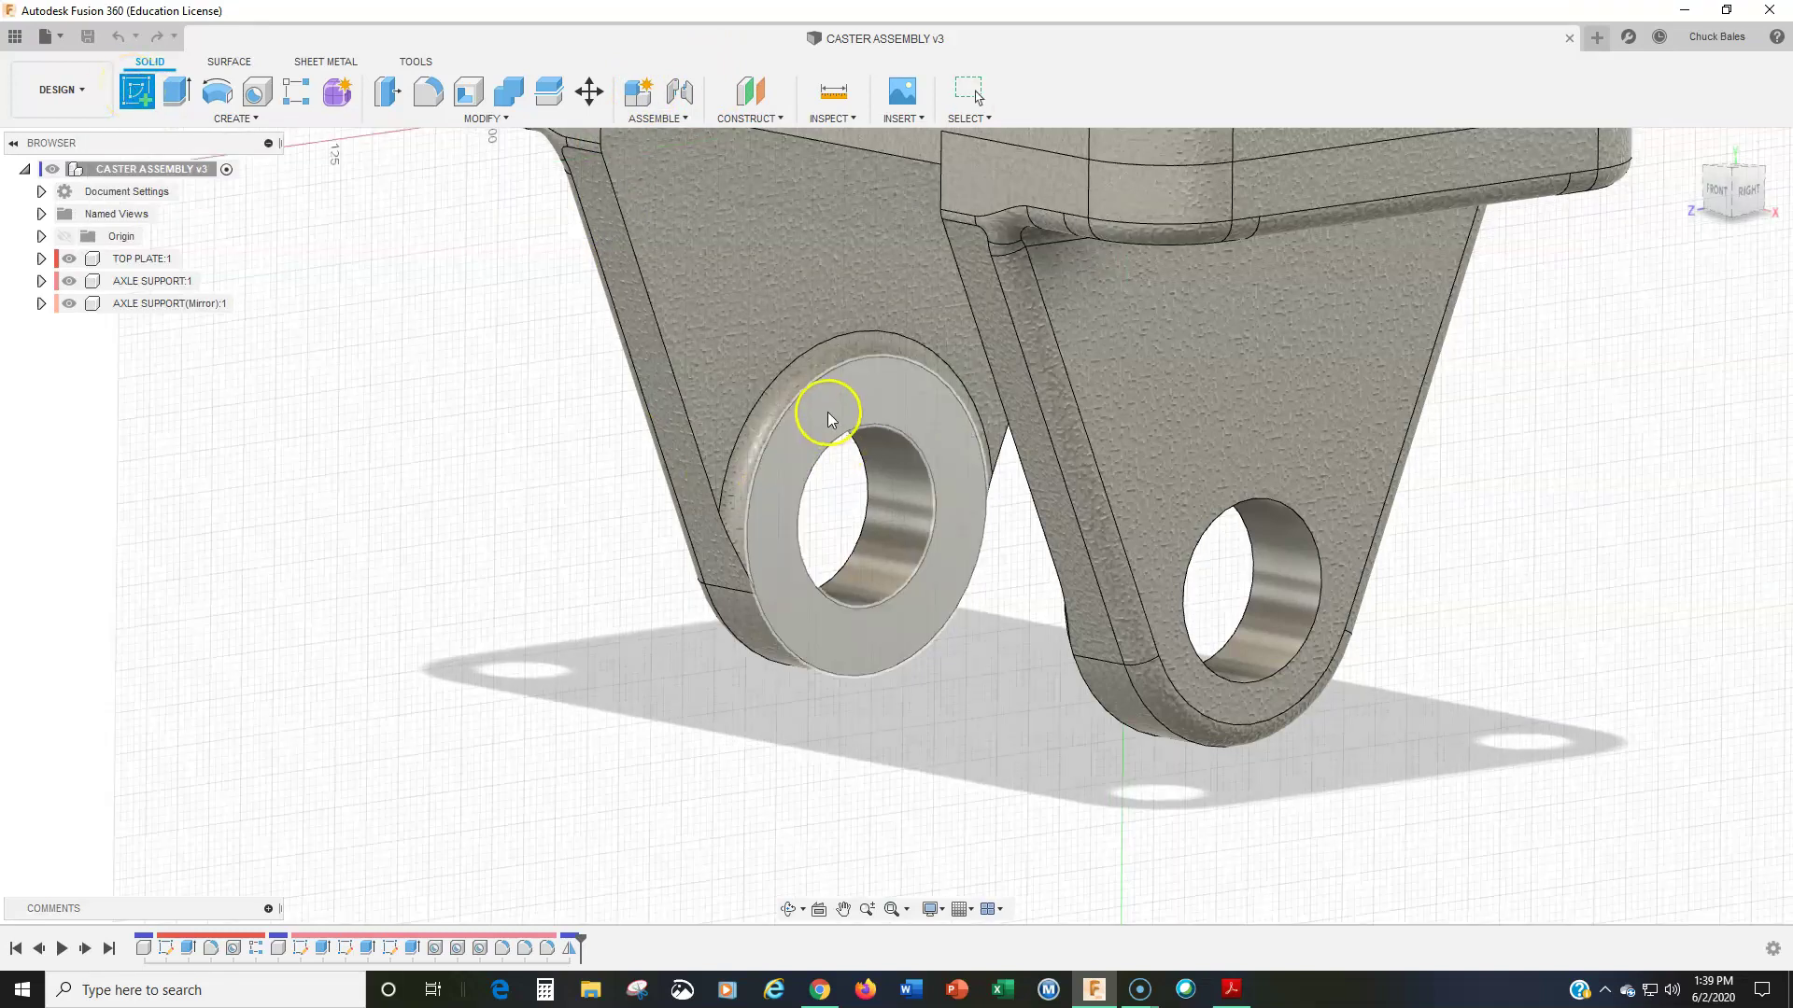
pyautogui.click(828, 414)
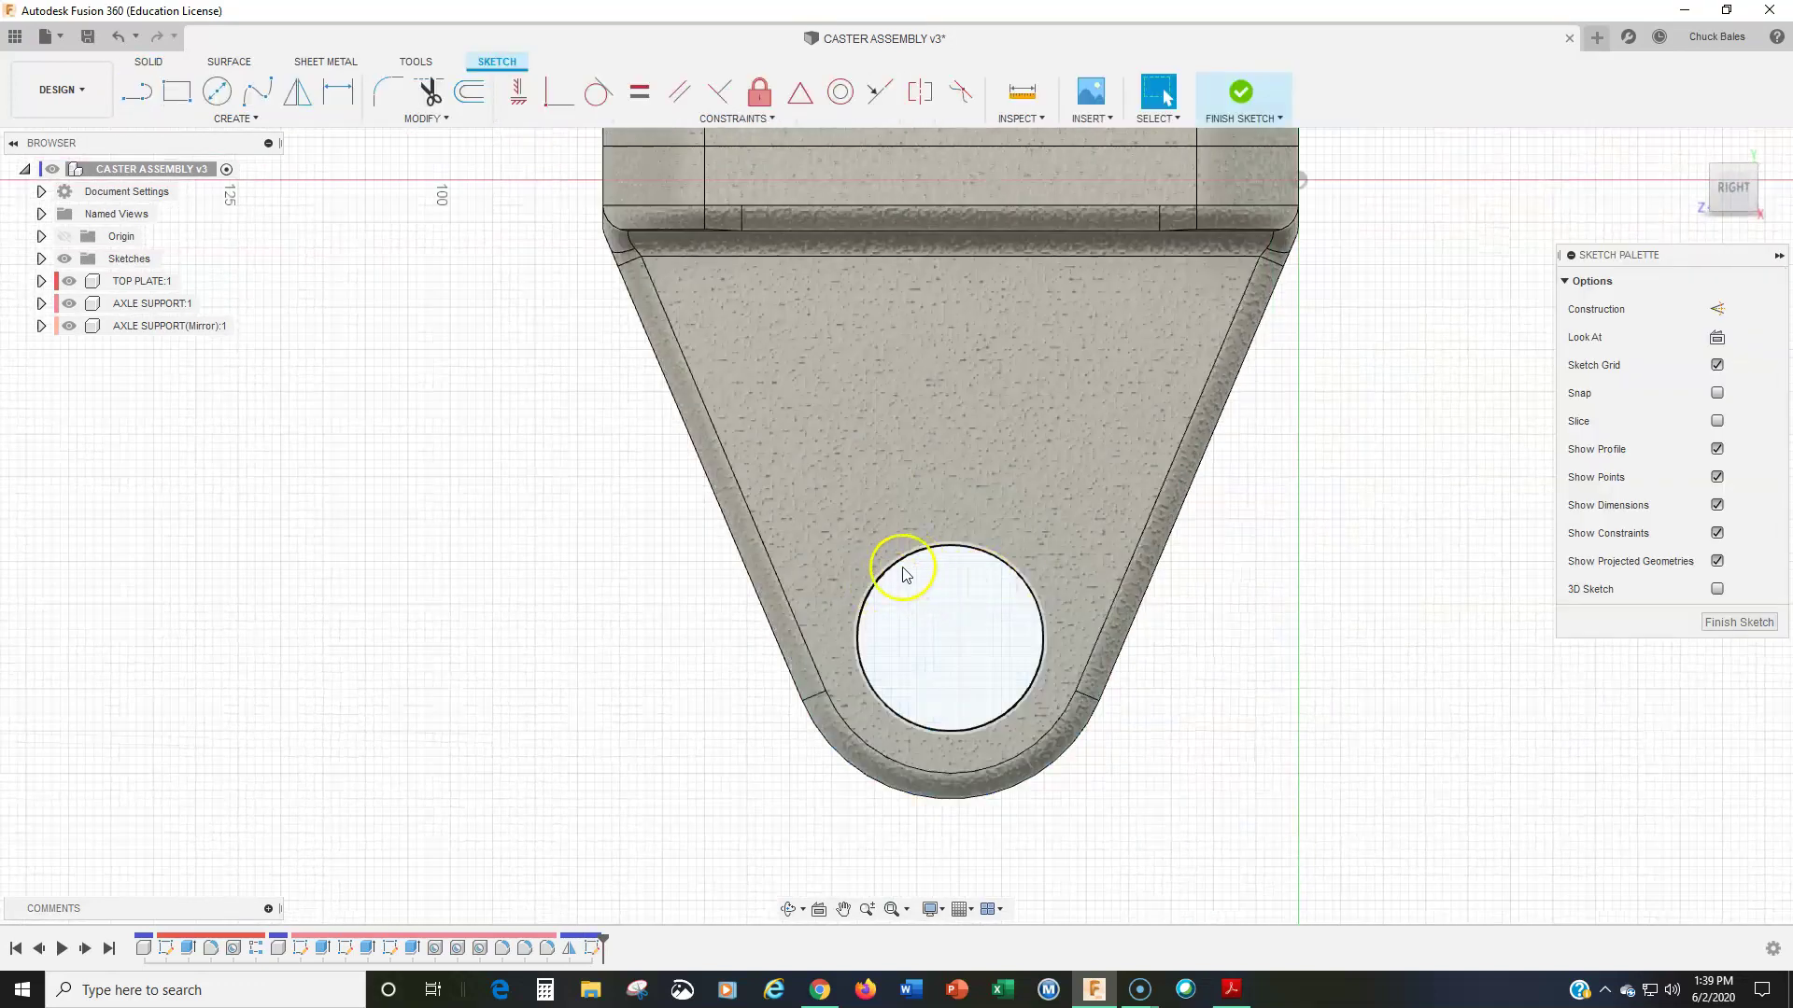
pyautogui.moveTo(828, 303); pyautogui.dragTo(809, 314, button='middle')
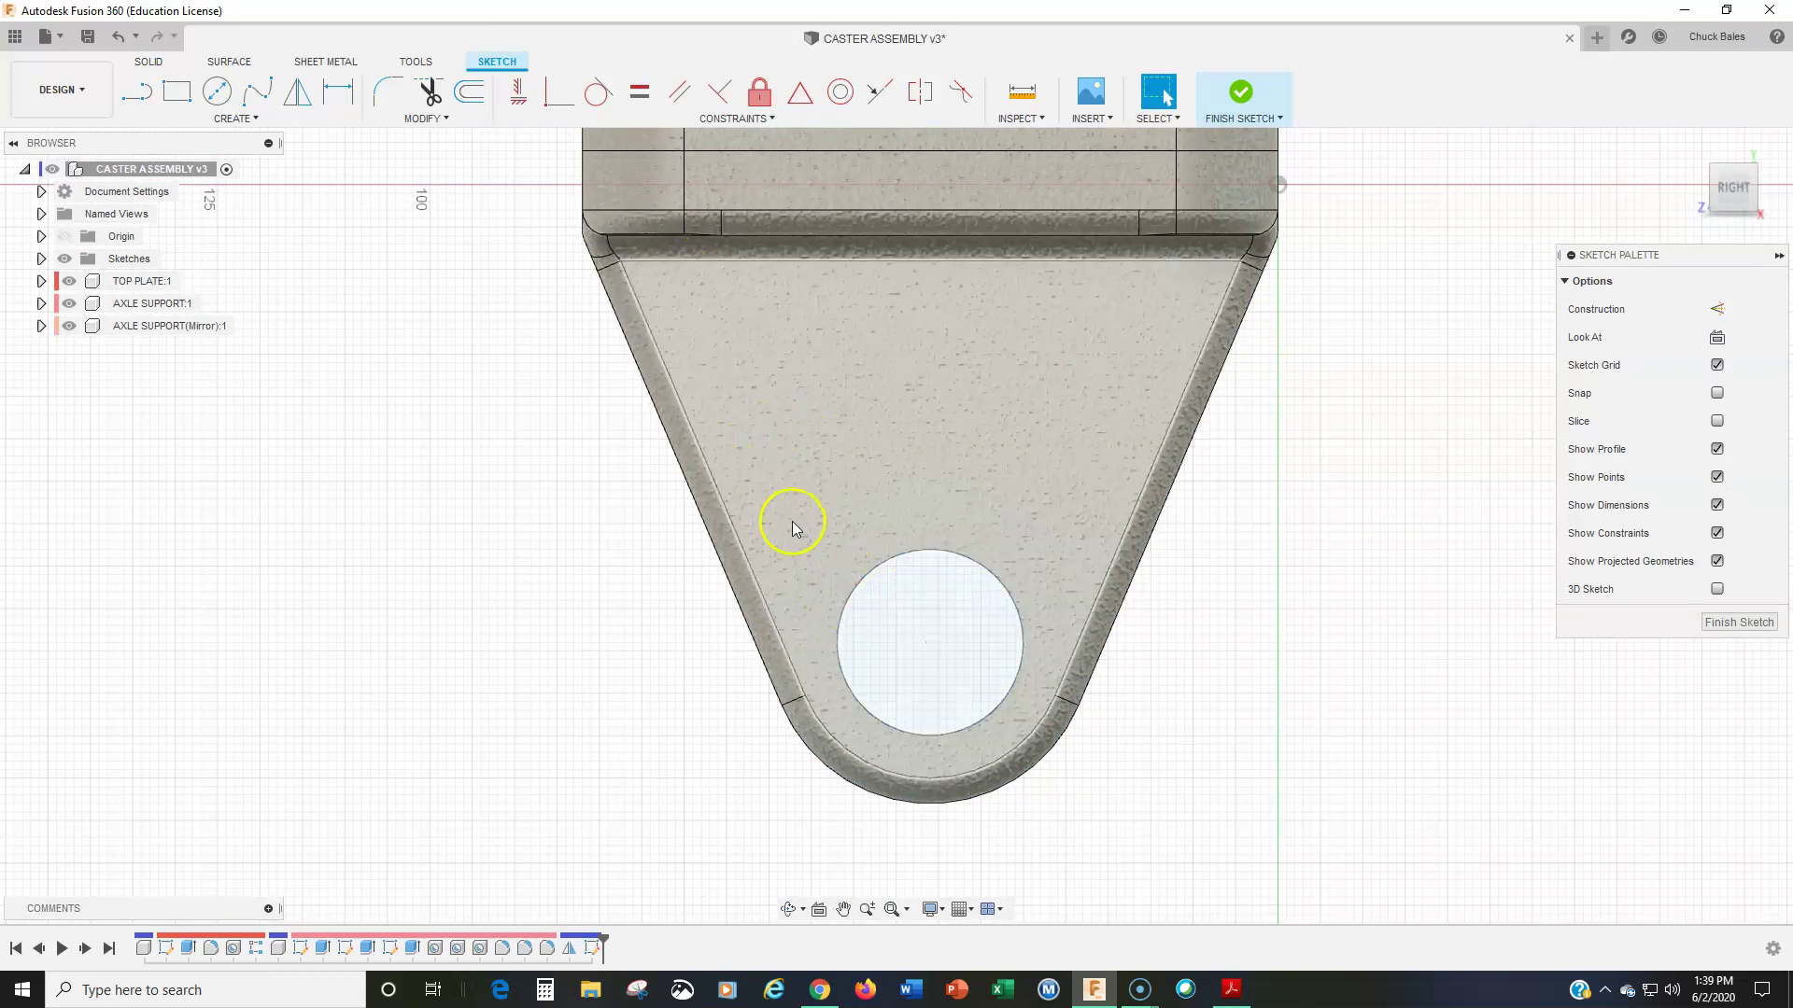
pyautogui.click(1718, 422)
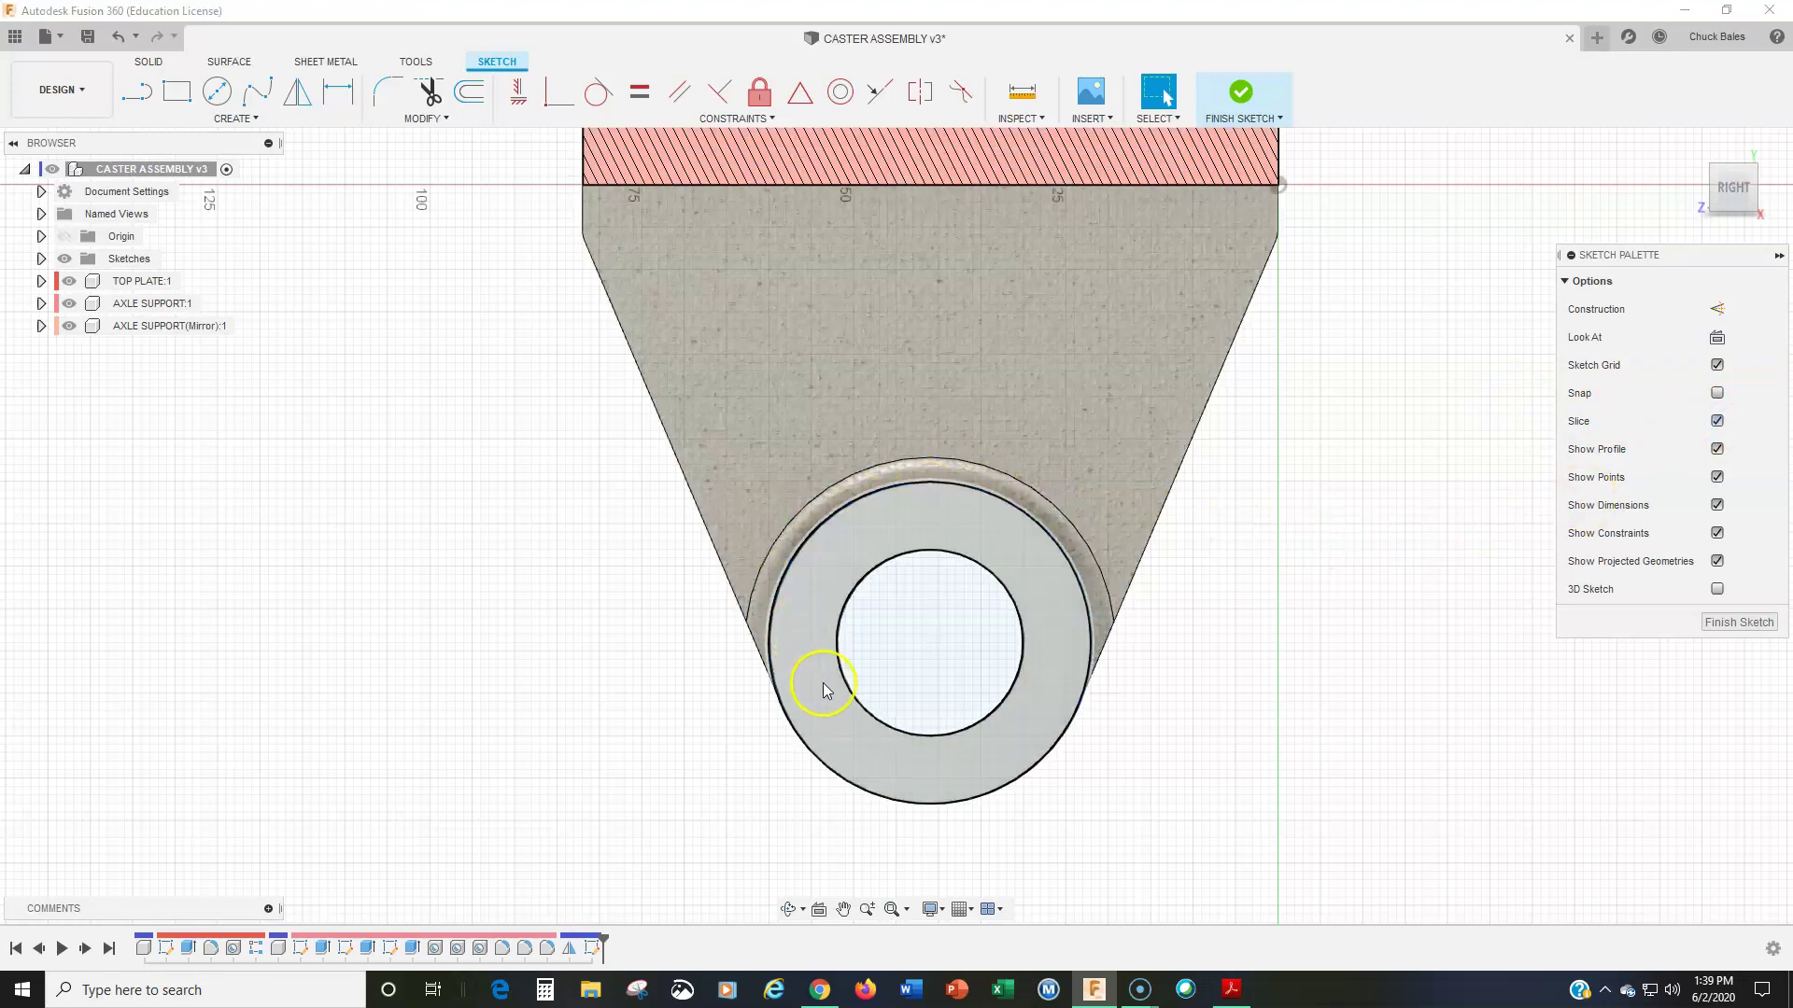
pyautogui.moveTo(1277, 614); pyautogui.dragTo(1225, 612, button='middle')
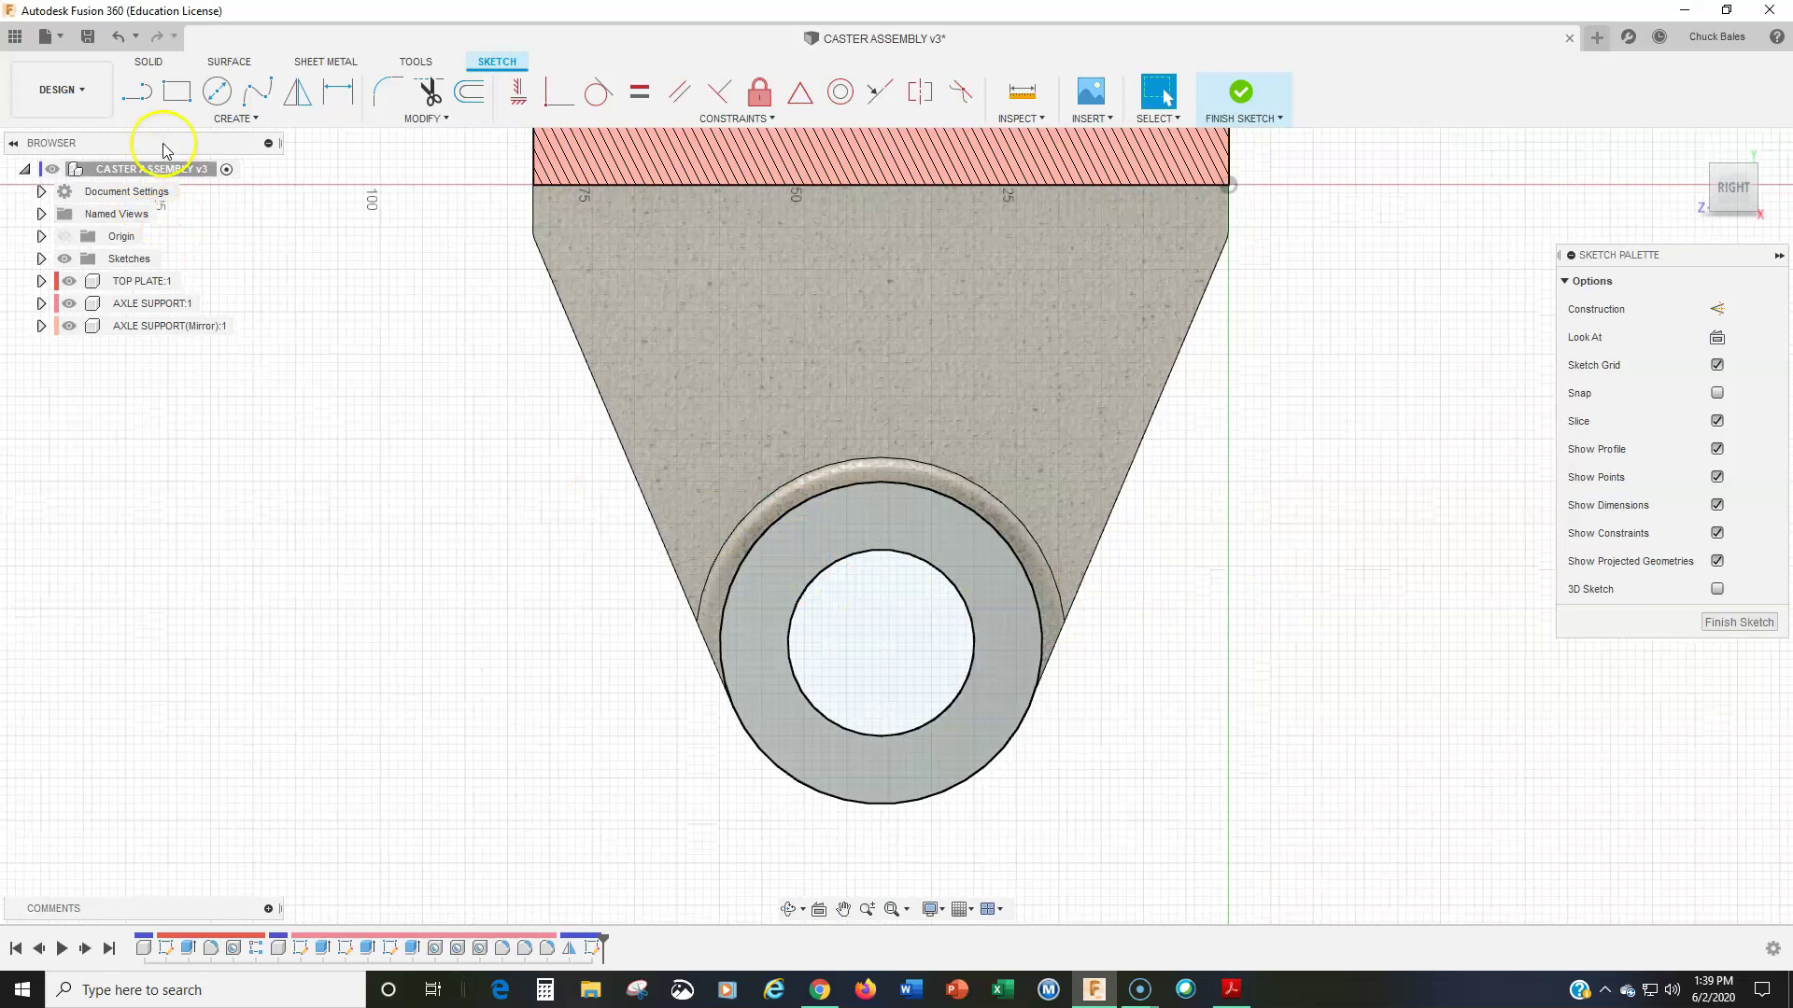
pyautogui.click(234, 121)
pyautogui.moveTo(238, 466)
pyautogui.click(322, 469)
pyautogui.click(828, 500)
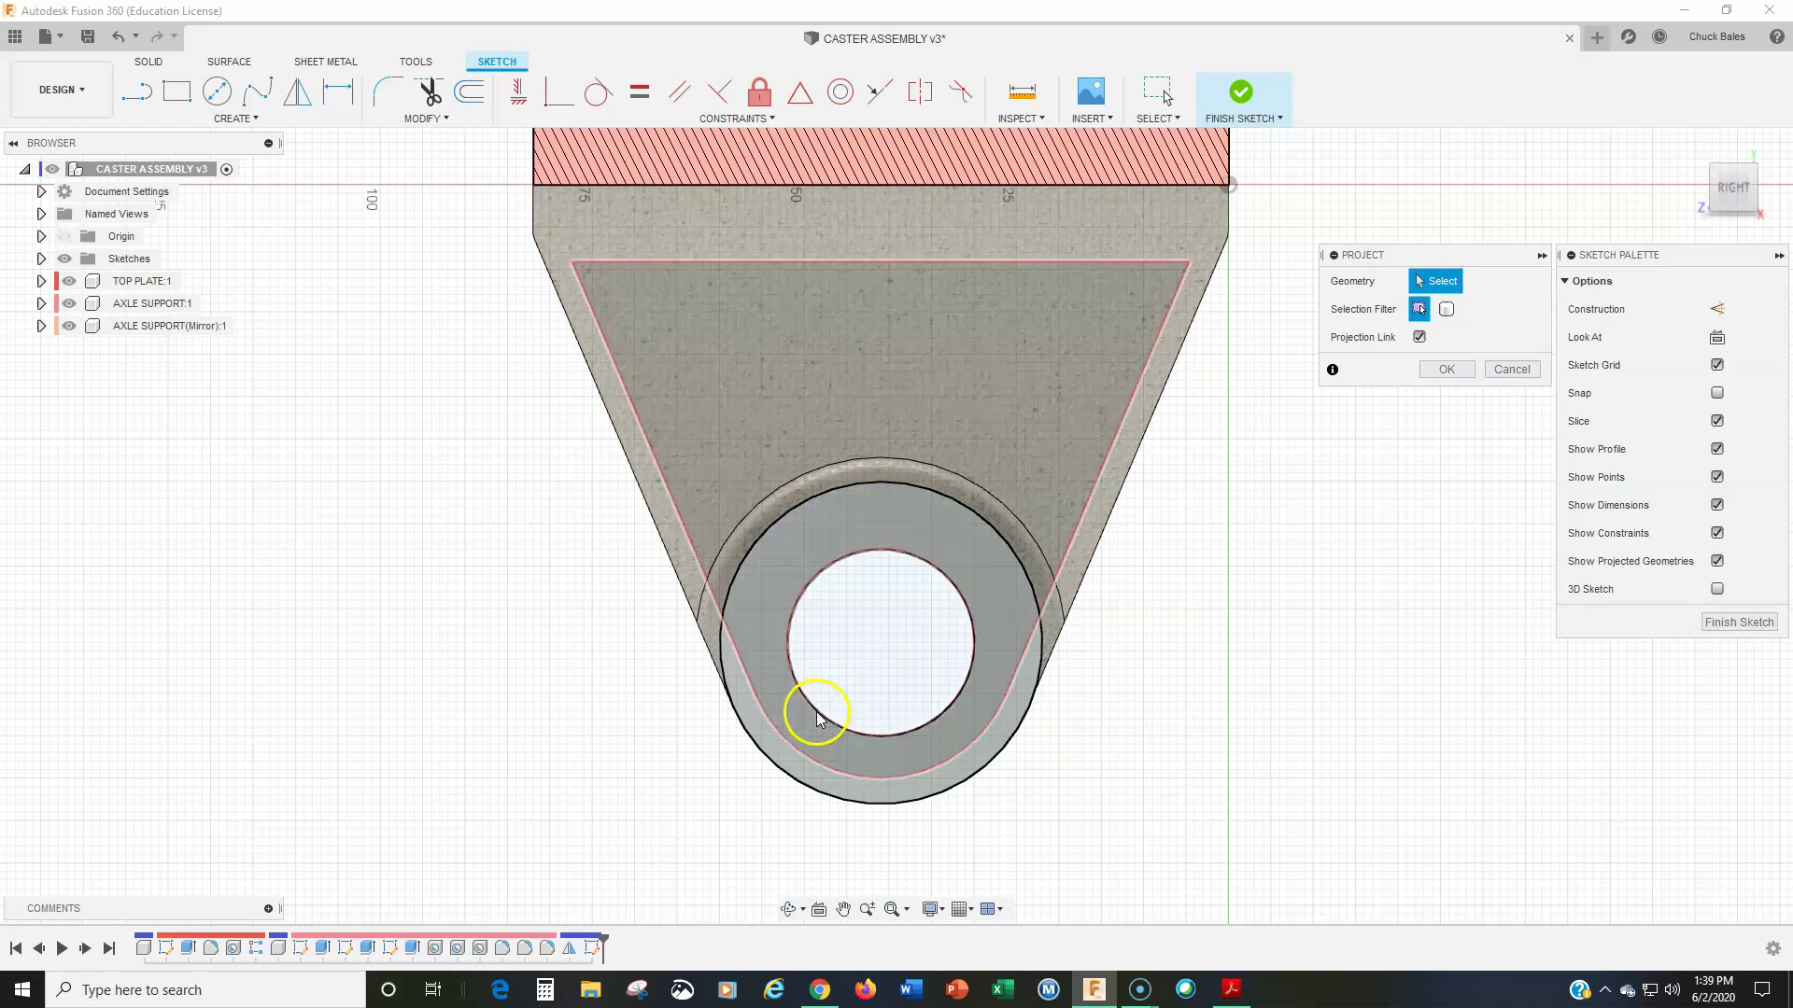
pyautogui.click(768, 739)
pyautogui.click(768, 738)
pyautogui.click(735, 663)
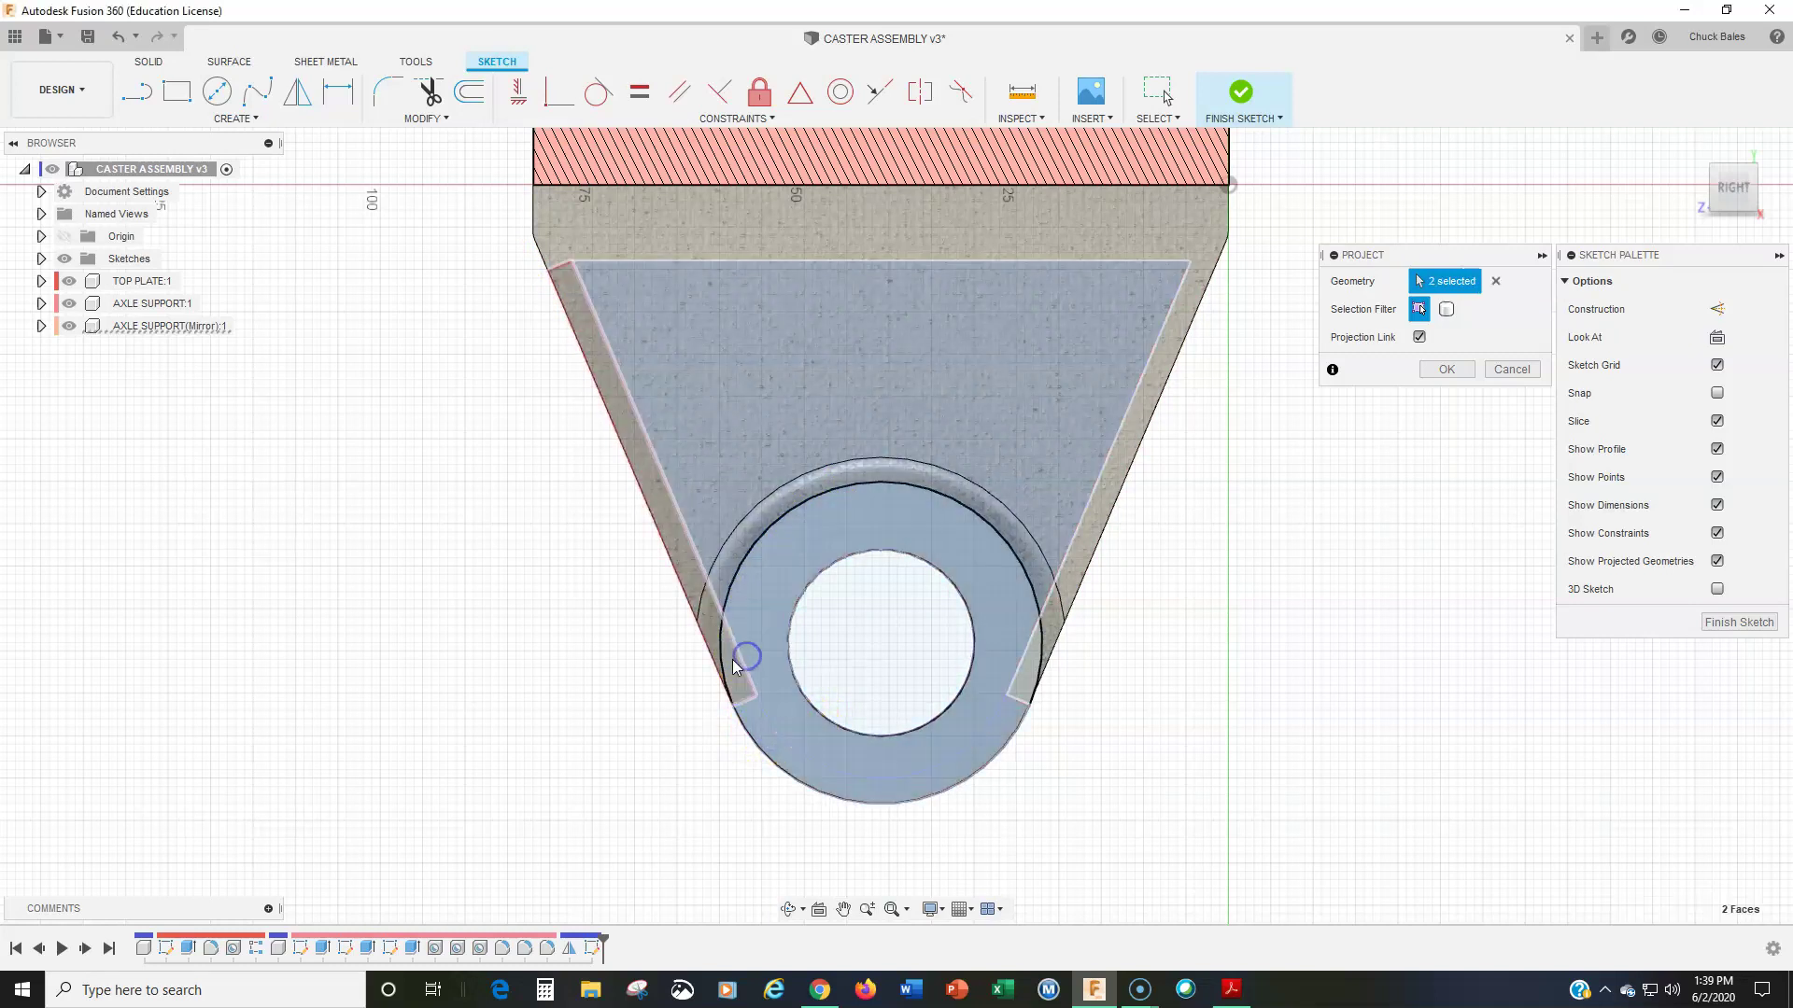
pyautogui.click(1024, 688)
pyautogui.click(1025, 686)
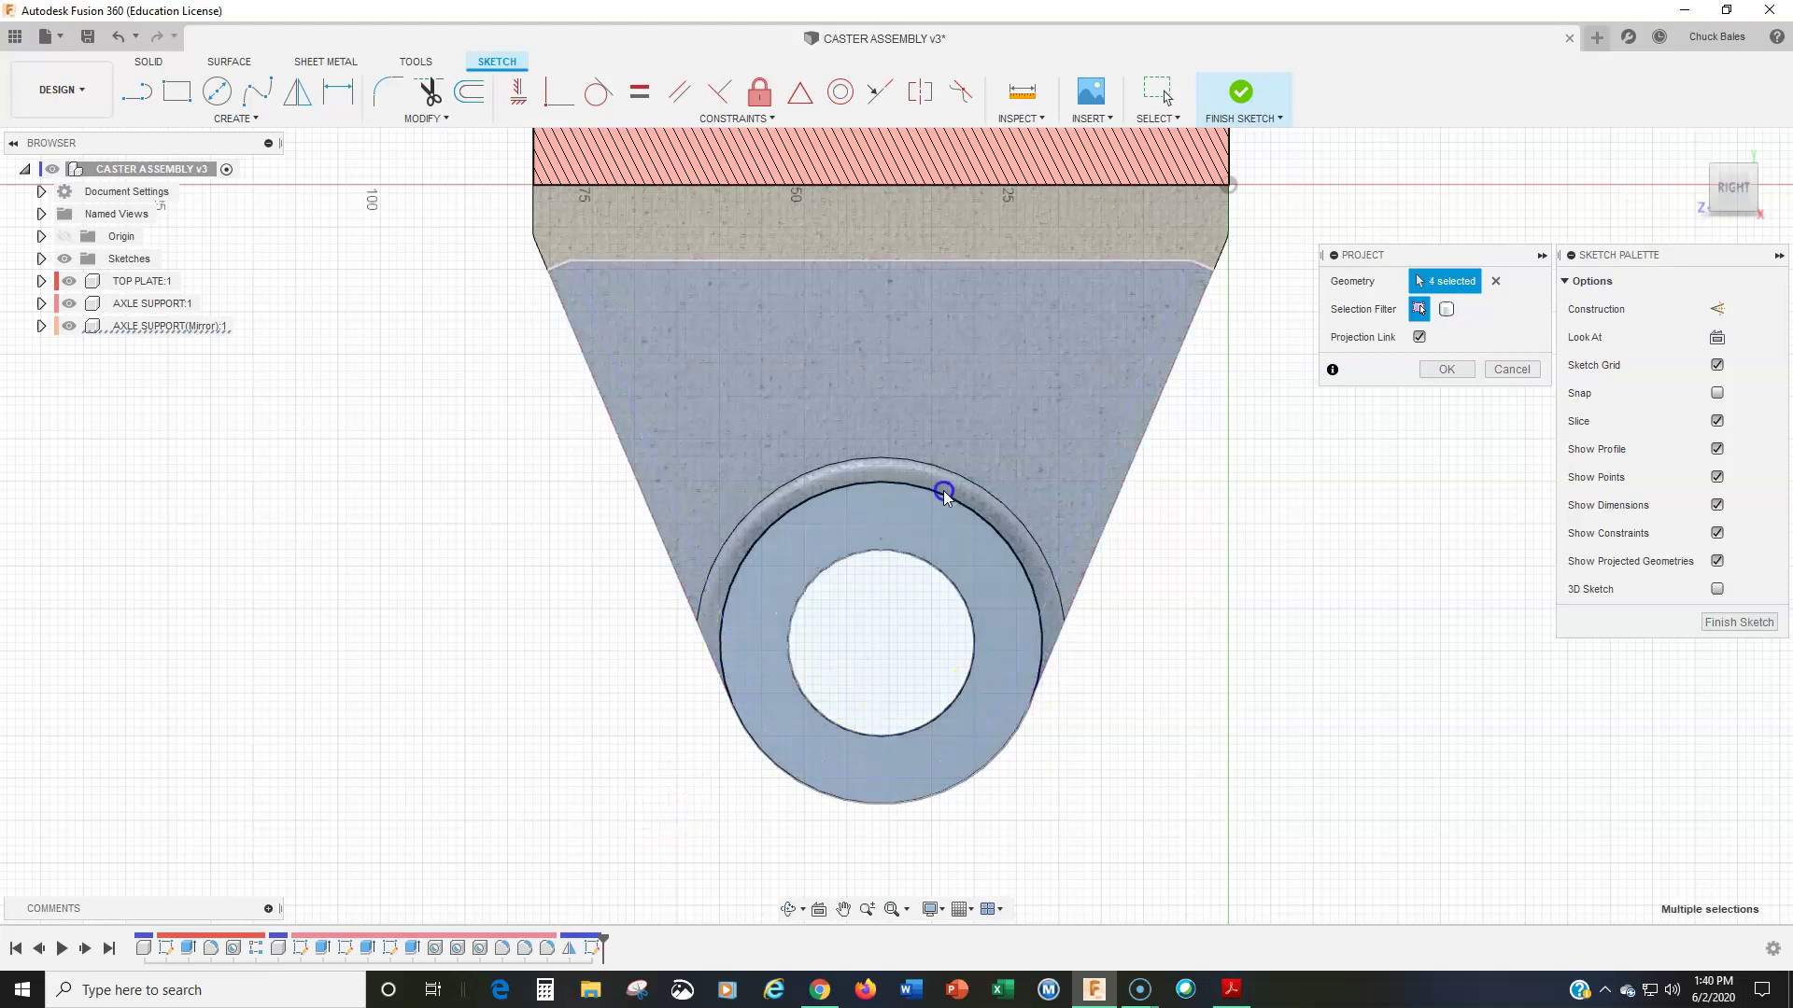
pyautogui.click(1510, 371)
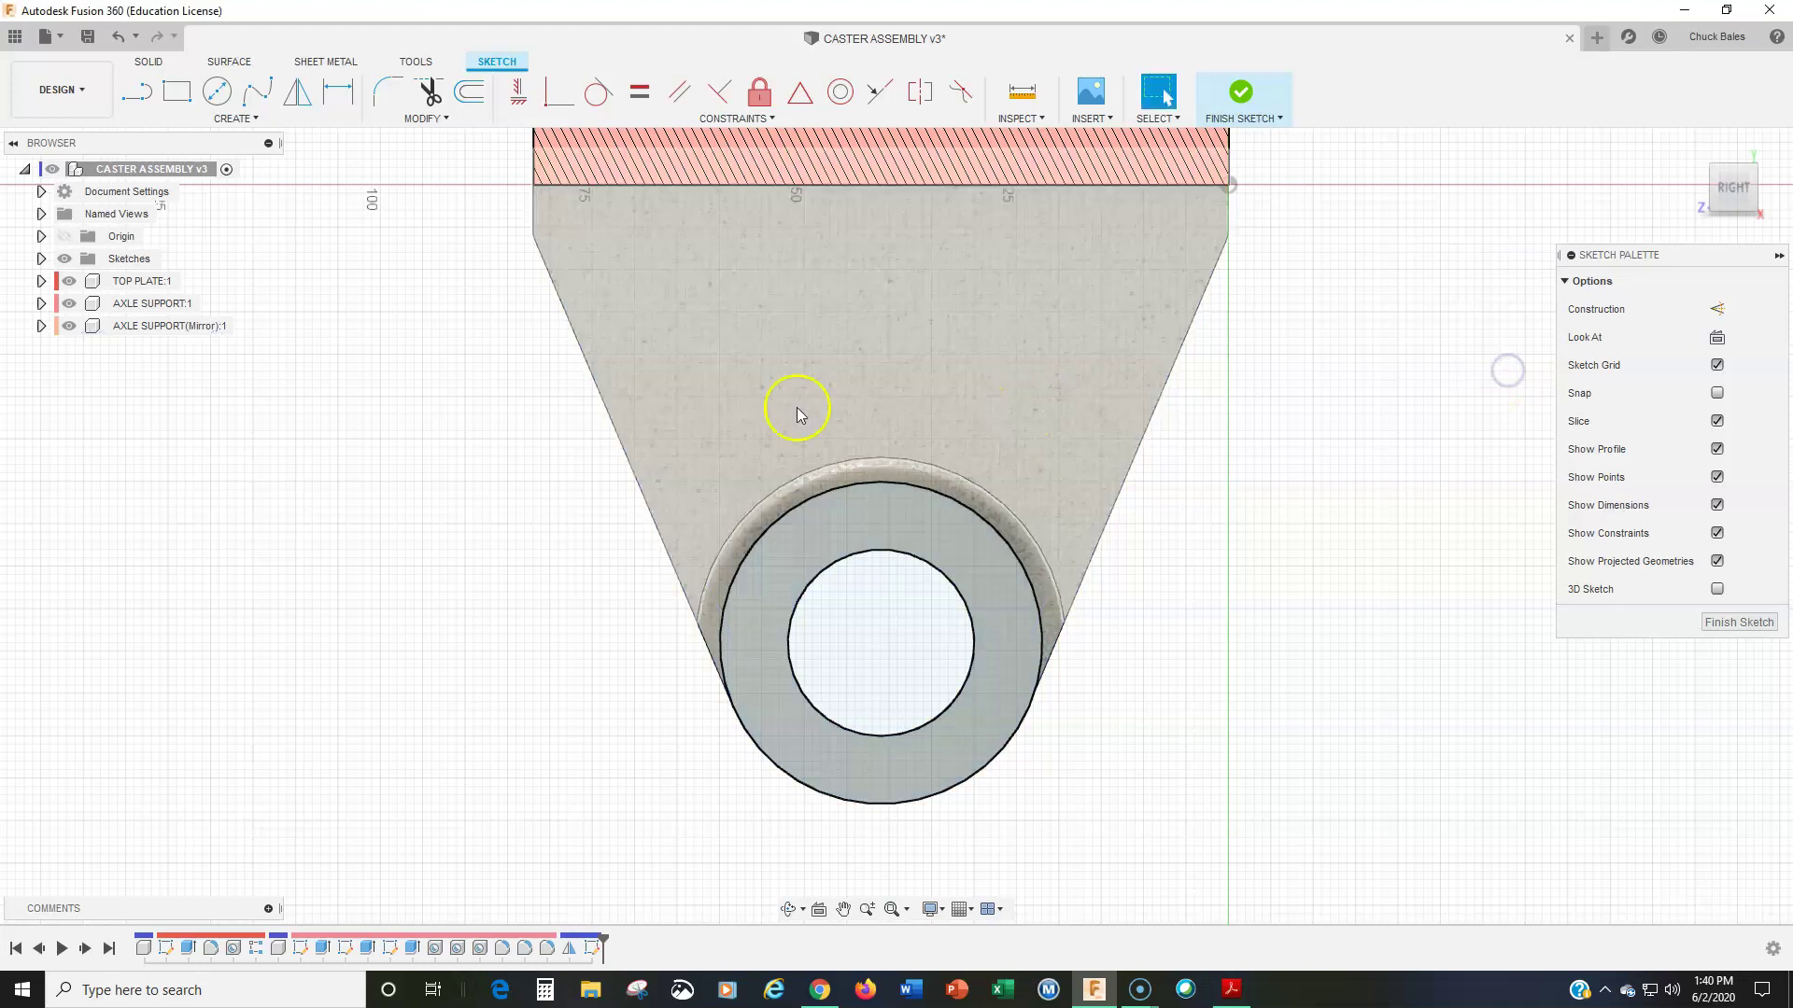
# Step: Project the mirrored axle support's bore face, boss fillet face and rounded lower end face into the sketch
pyautogui.click(245, 120)
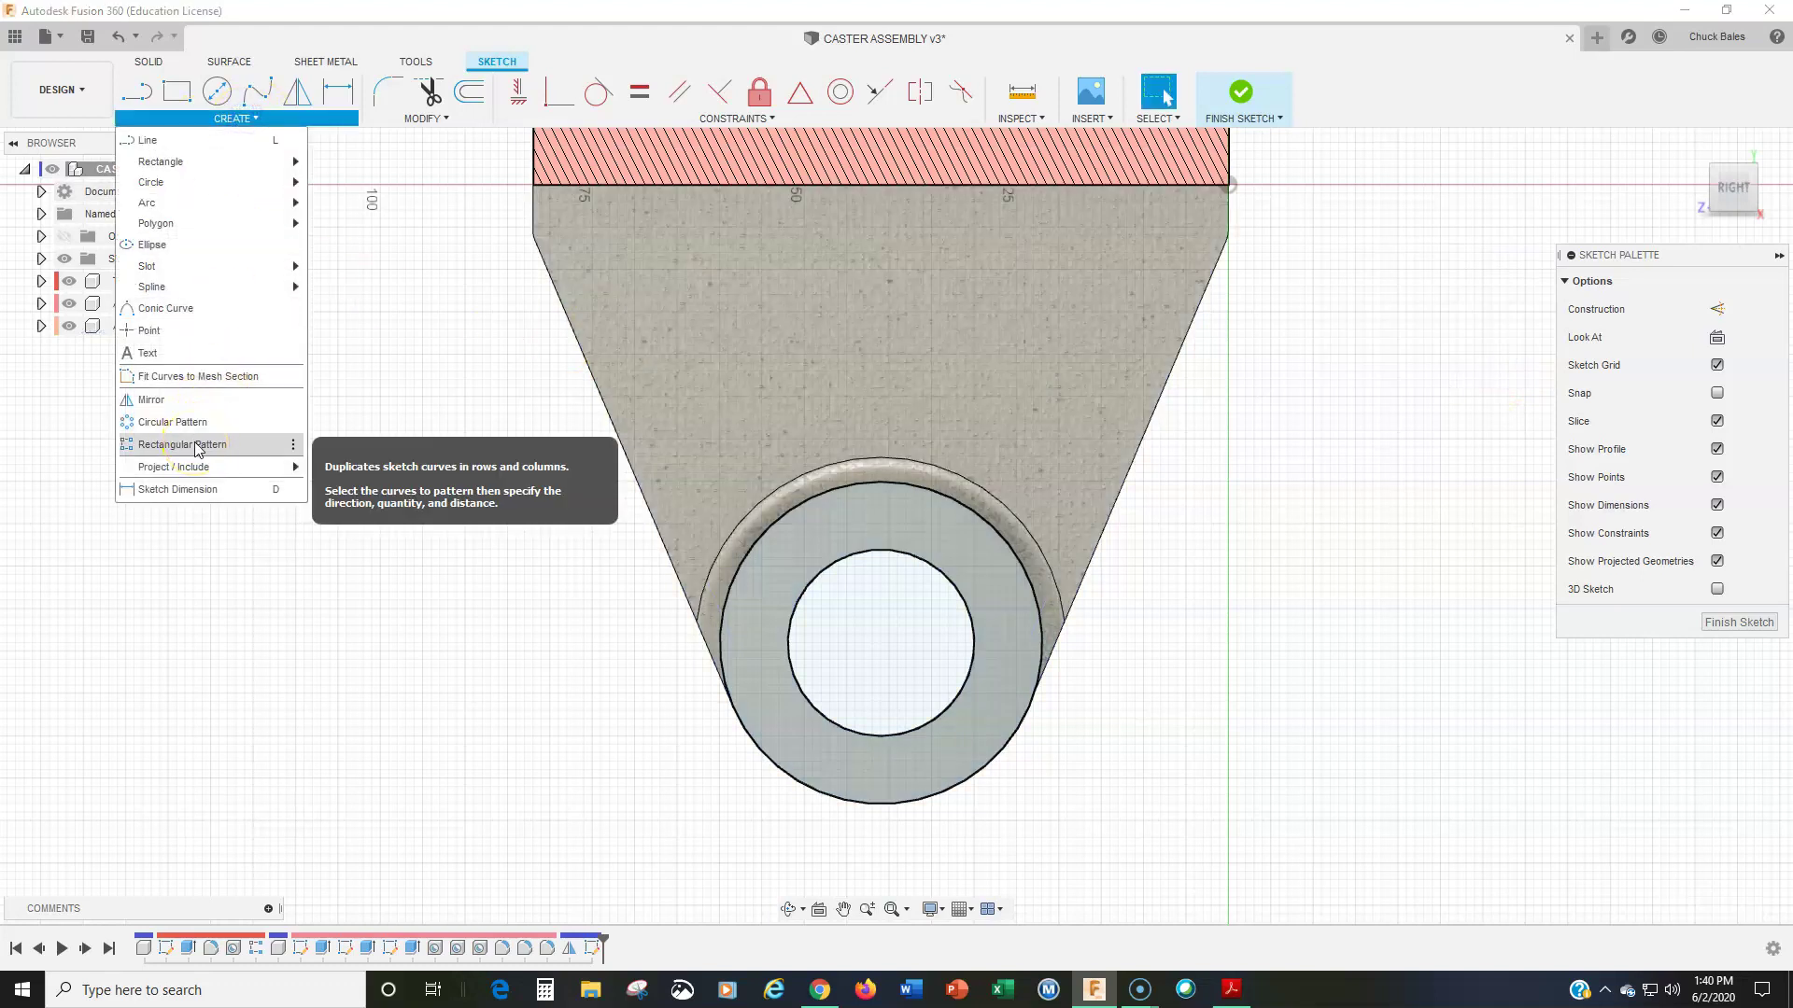
pyautogui.moveTo(194, 467)
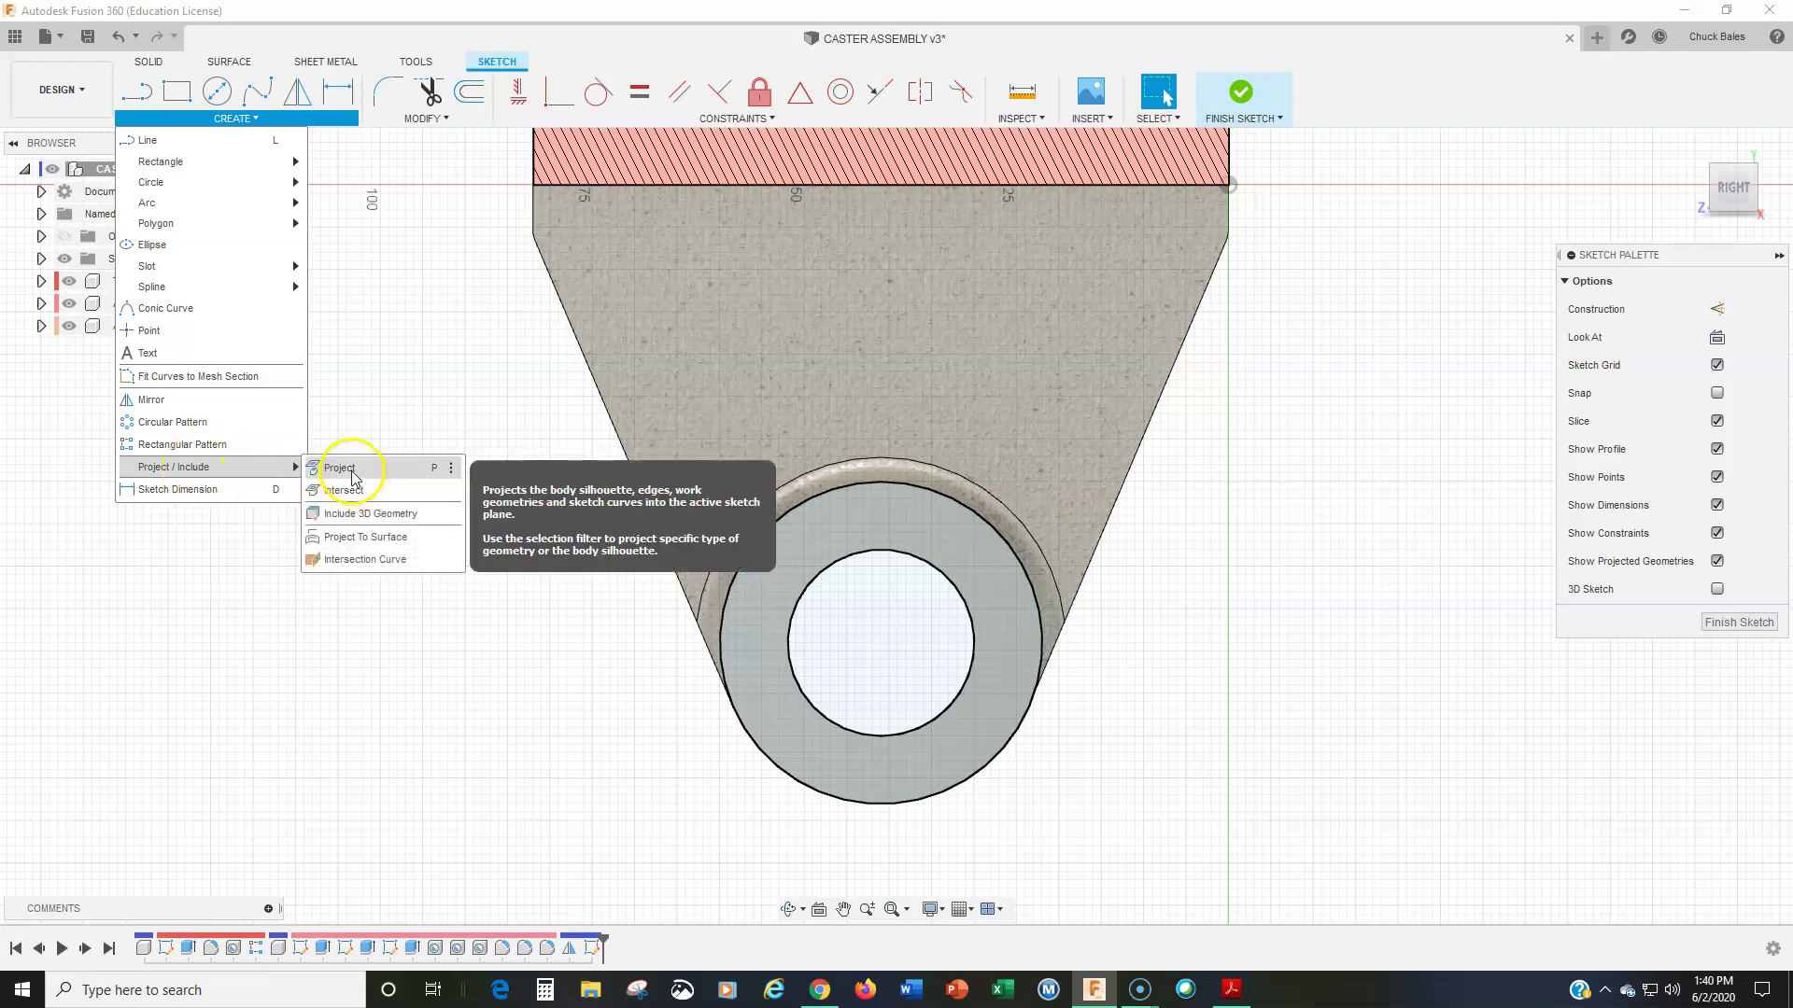
pyautogui.click(353, 478)
pyautogui.click(605, 839)
pyautogui.click(600, 841)
pyautogui.click(775, 629)
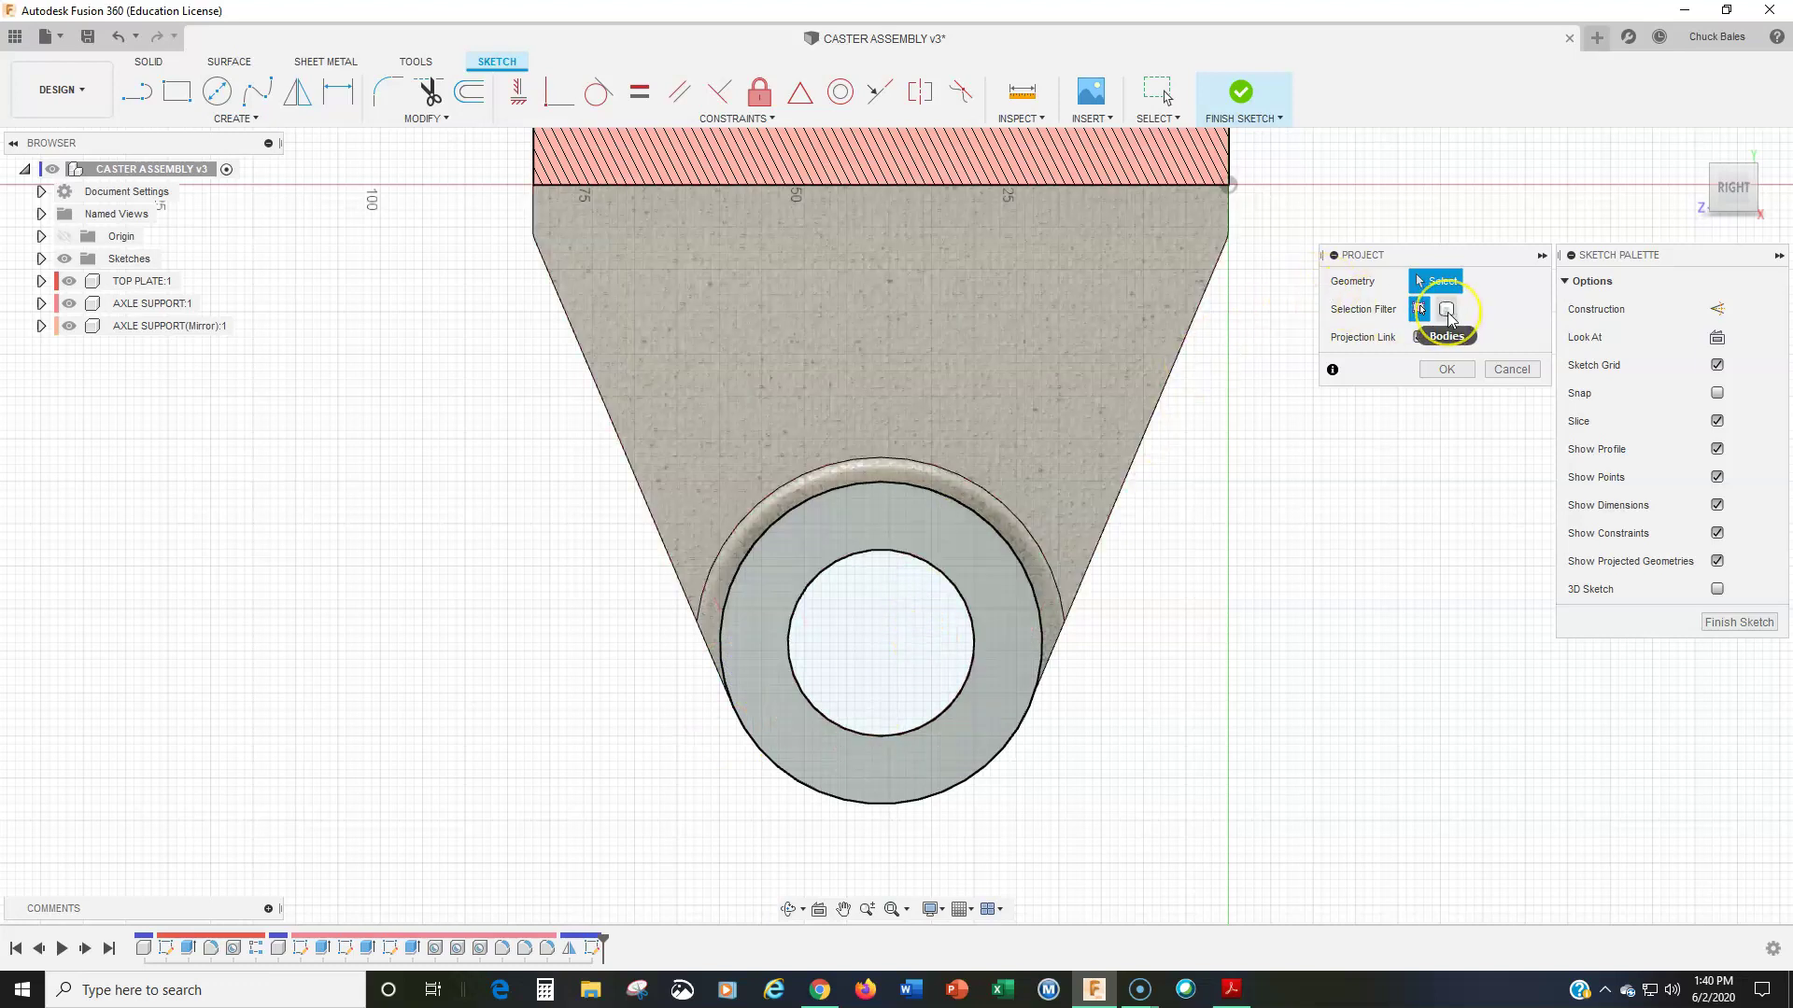
pyautogui.click(1447, 314)
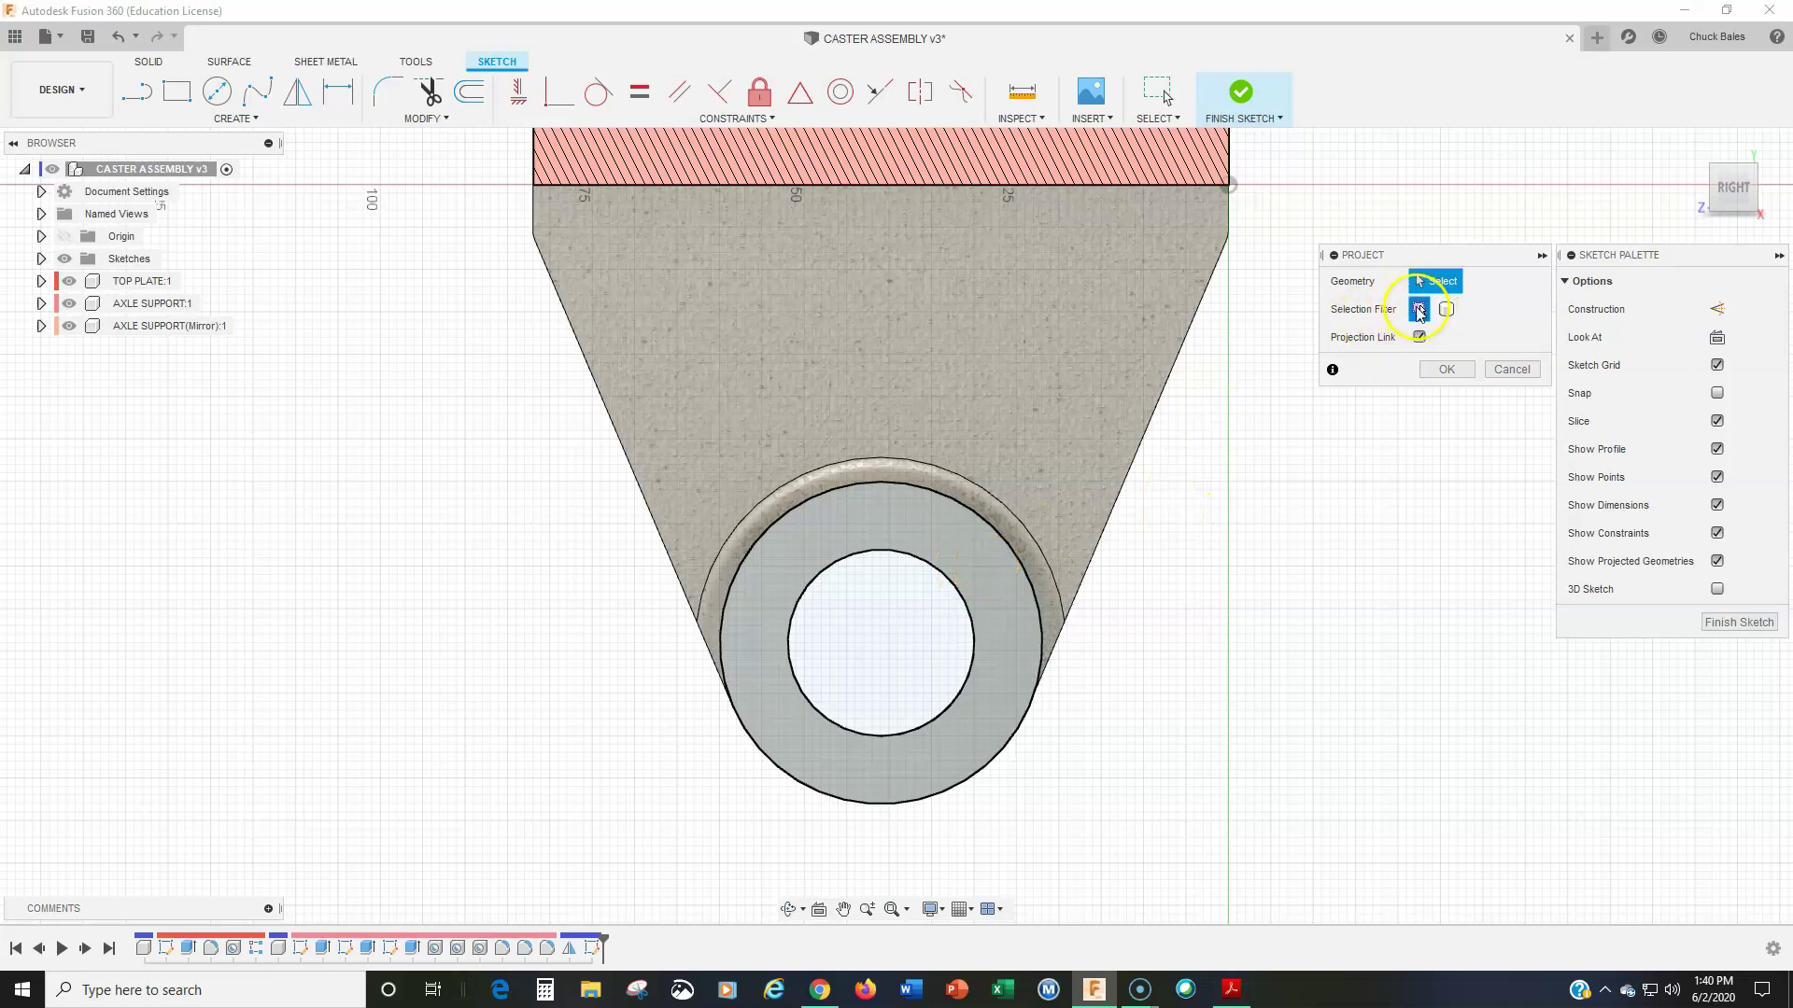
pyautogui.keyDown('shift'); pyautogui.moveTo(1220, 600); pyautogui.dragTo(1304, 588, button='middle'); pyautogui.keyUp('shift')
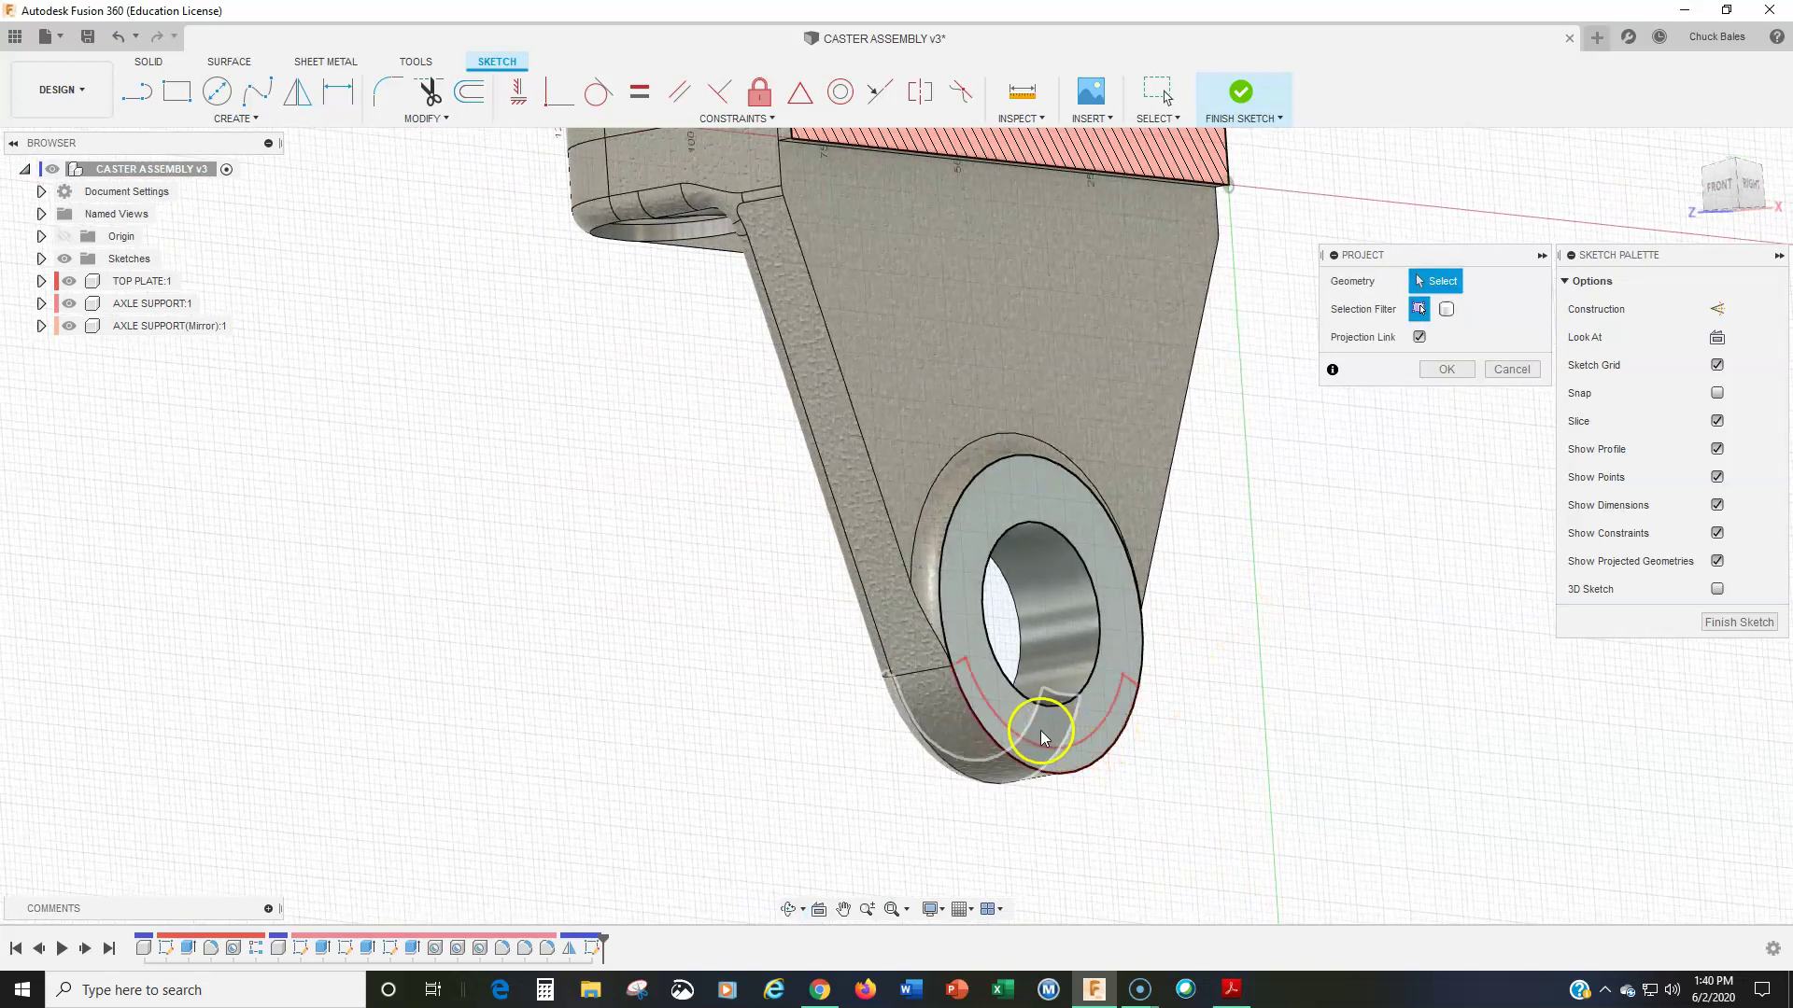
pyautogui.click(977, 593)
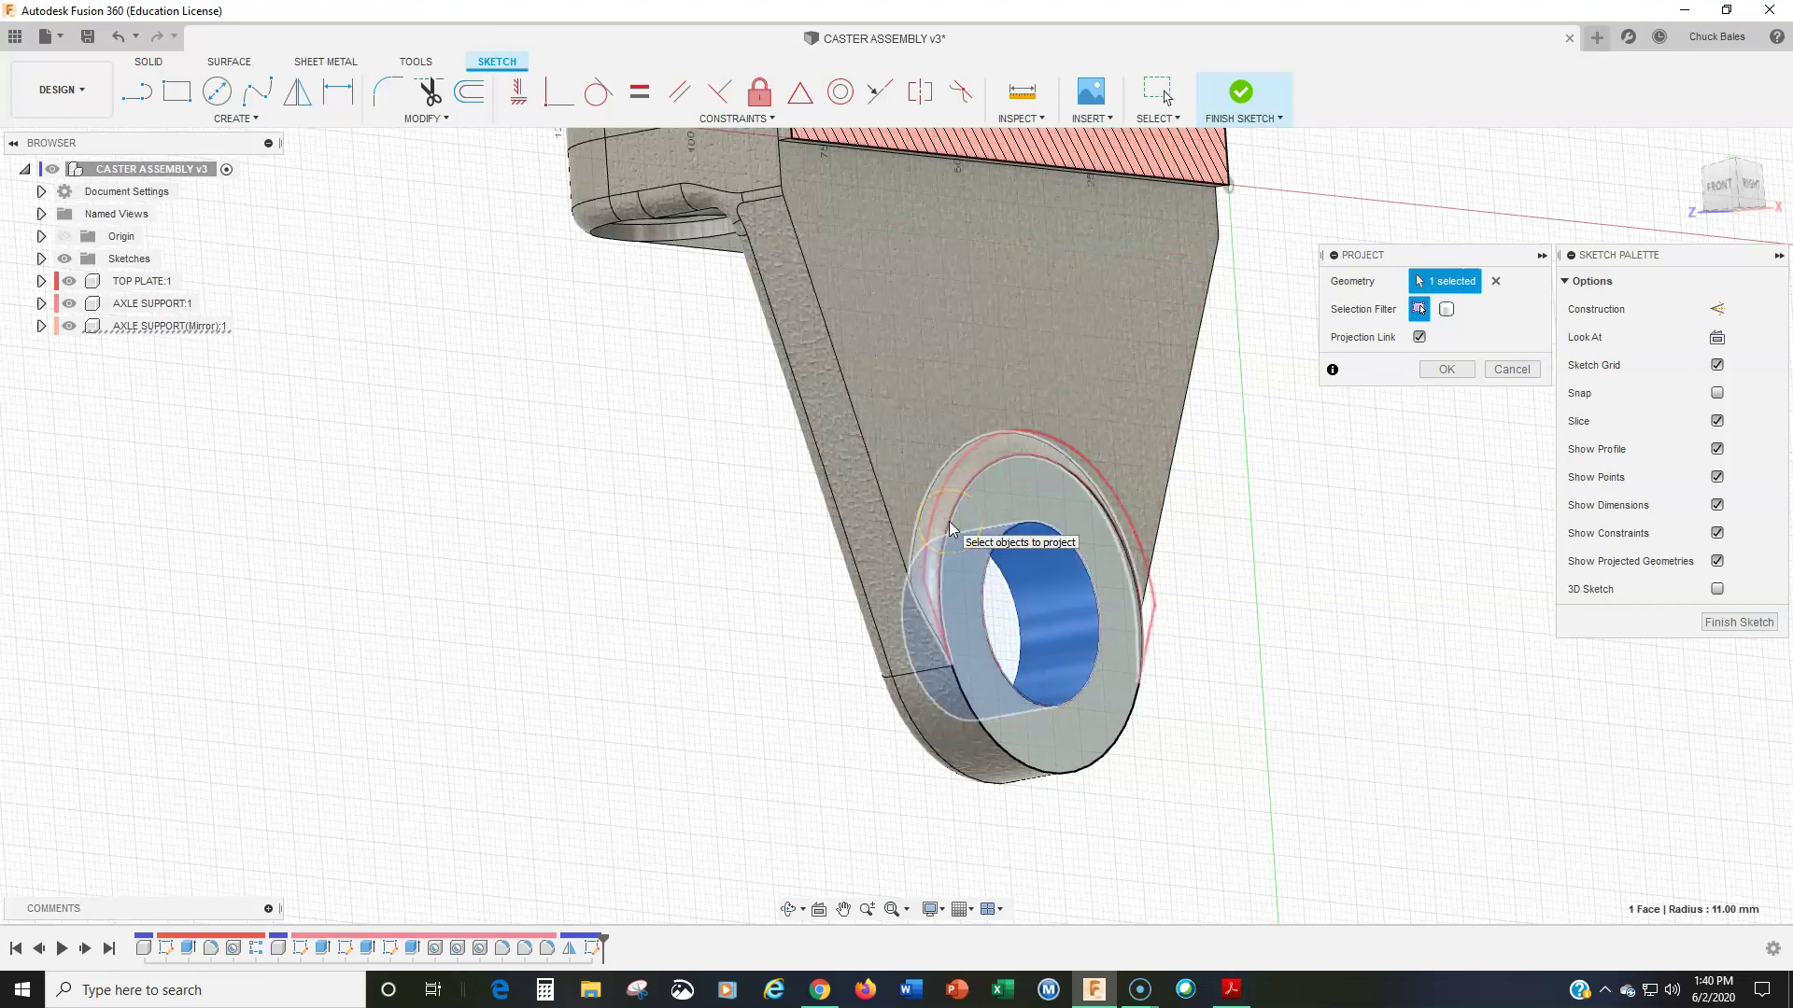
pyautogui.click(949, 652)
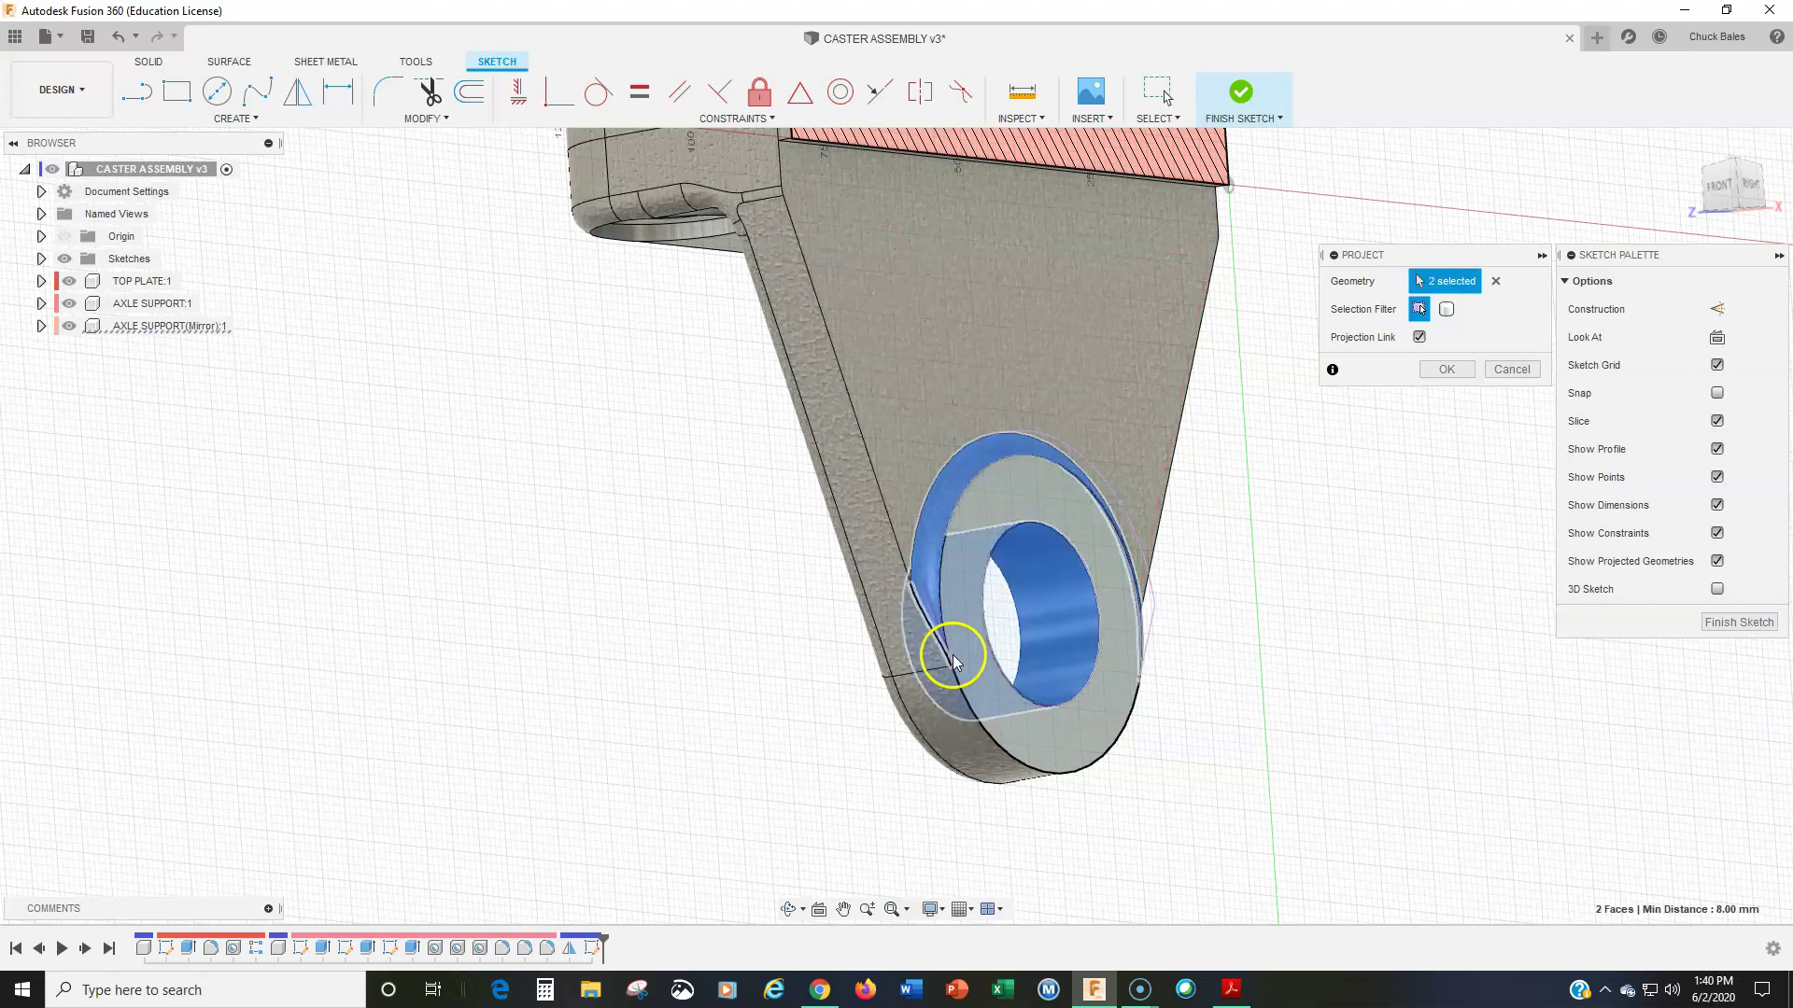
pyautogui.click(982, 738)
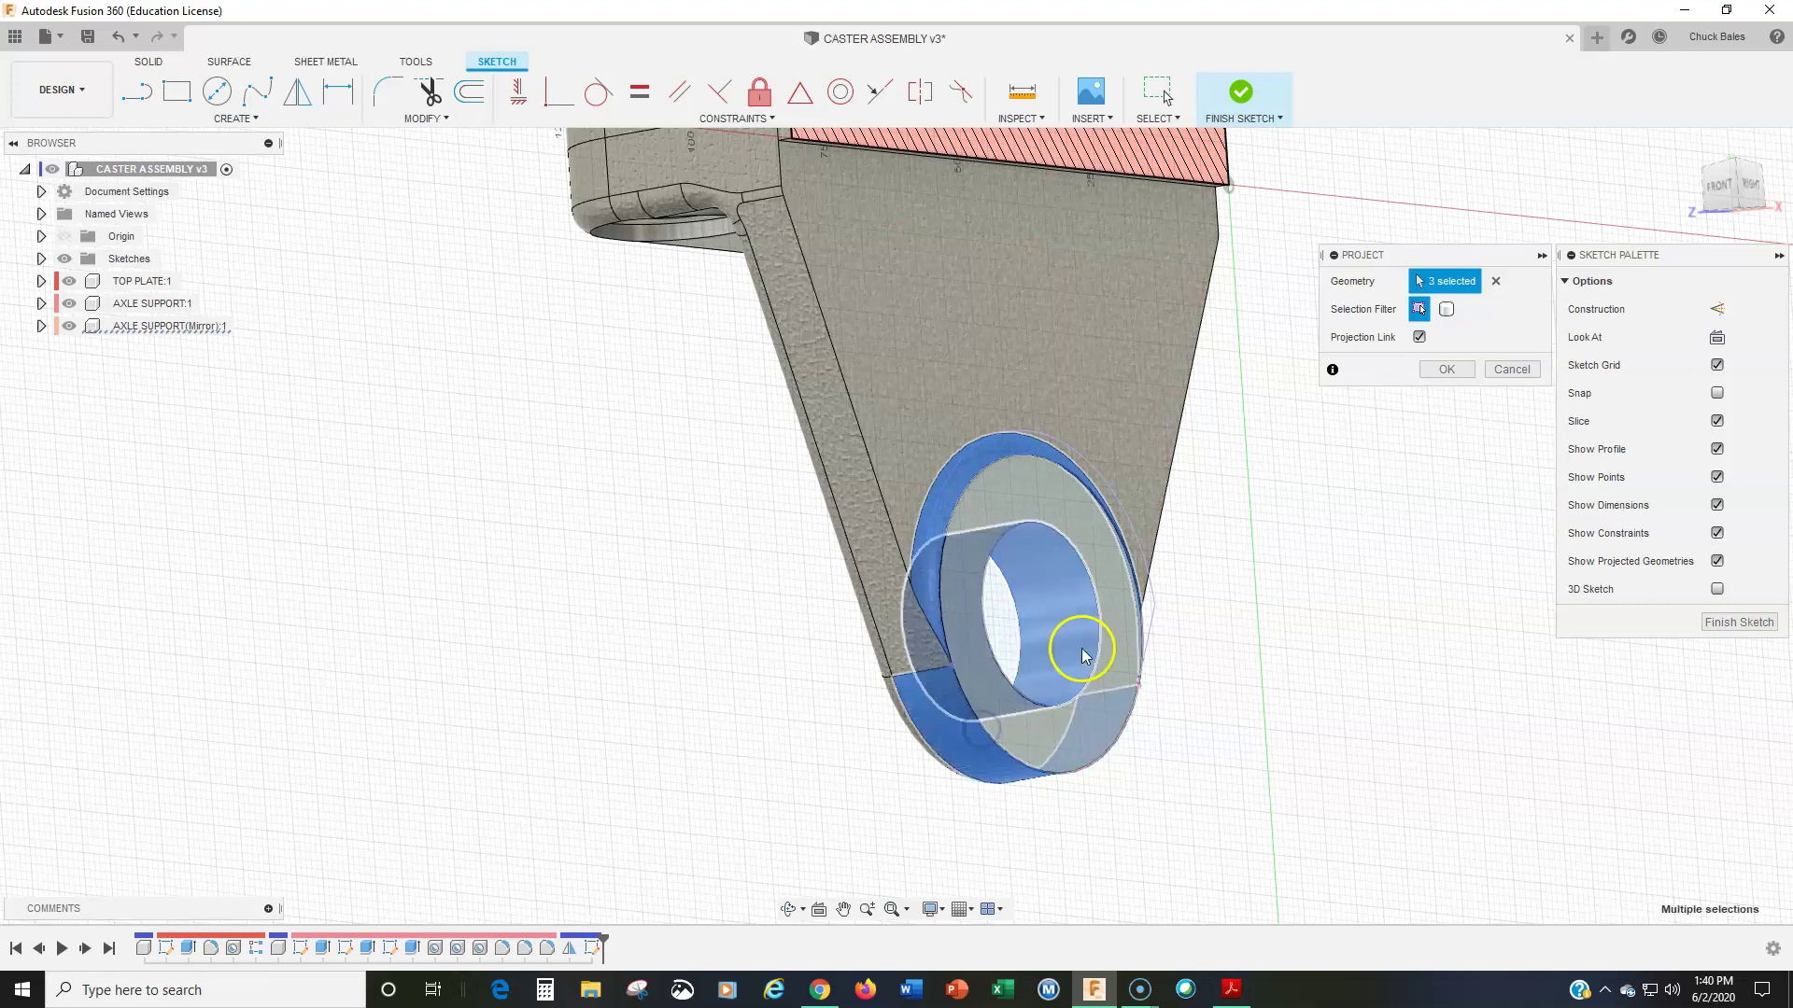
pyautogui.click(1446, 370)
# Step: View the sketch straight on from the right side and hide the AXLE SUPPORT(Mirror) component
pyautogui.keyDown('shift'); pyautogui.moveTo(1353, 485); pyautogui.dragTo(1242, 507, button='middle'); pyautogui.keyUp('shift')
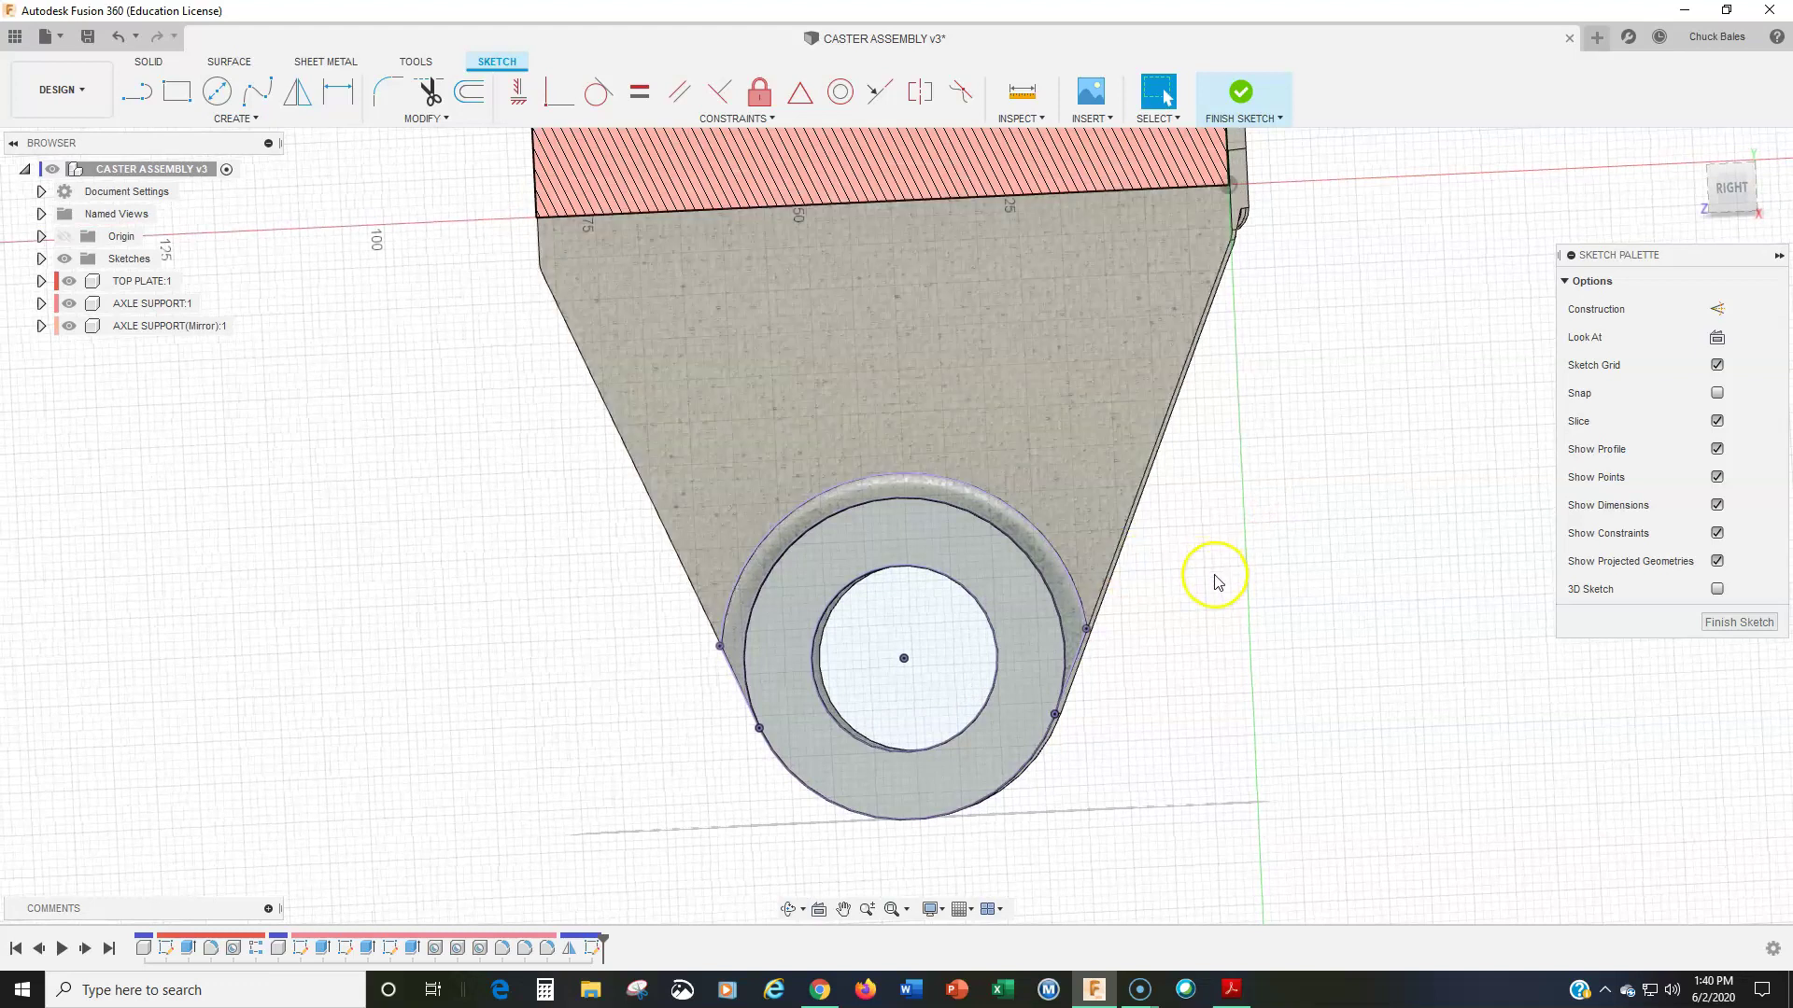
pyautogui.press('Escape')
pyautogui.click(931, 600)
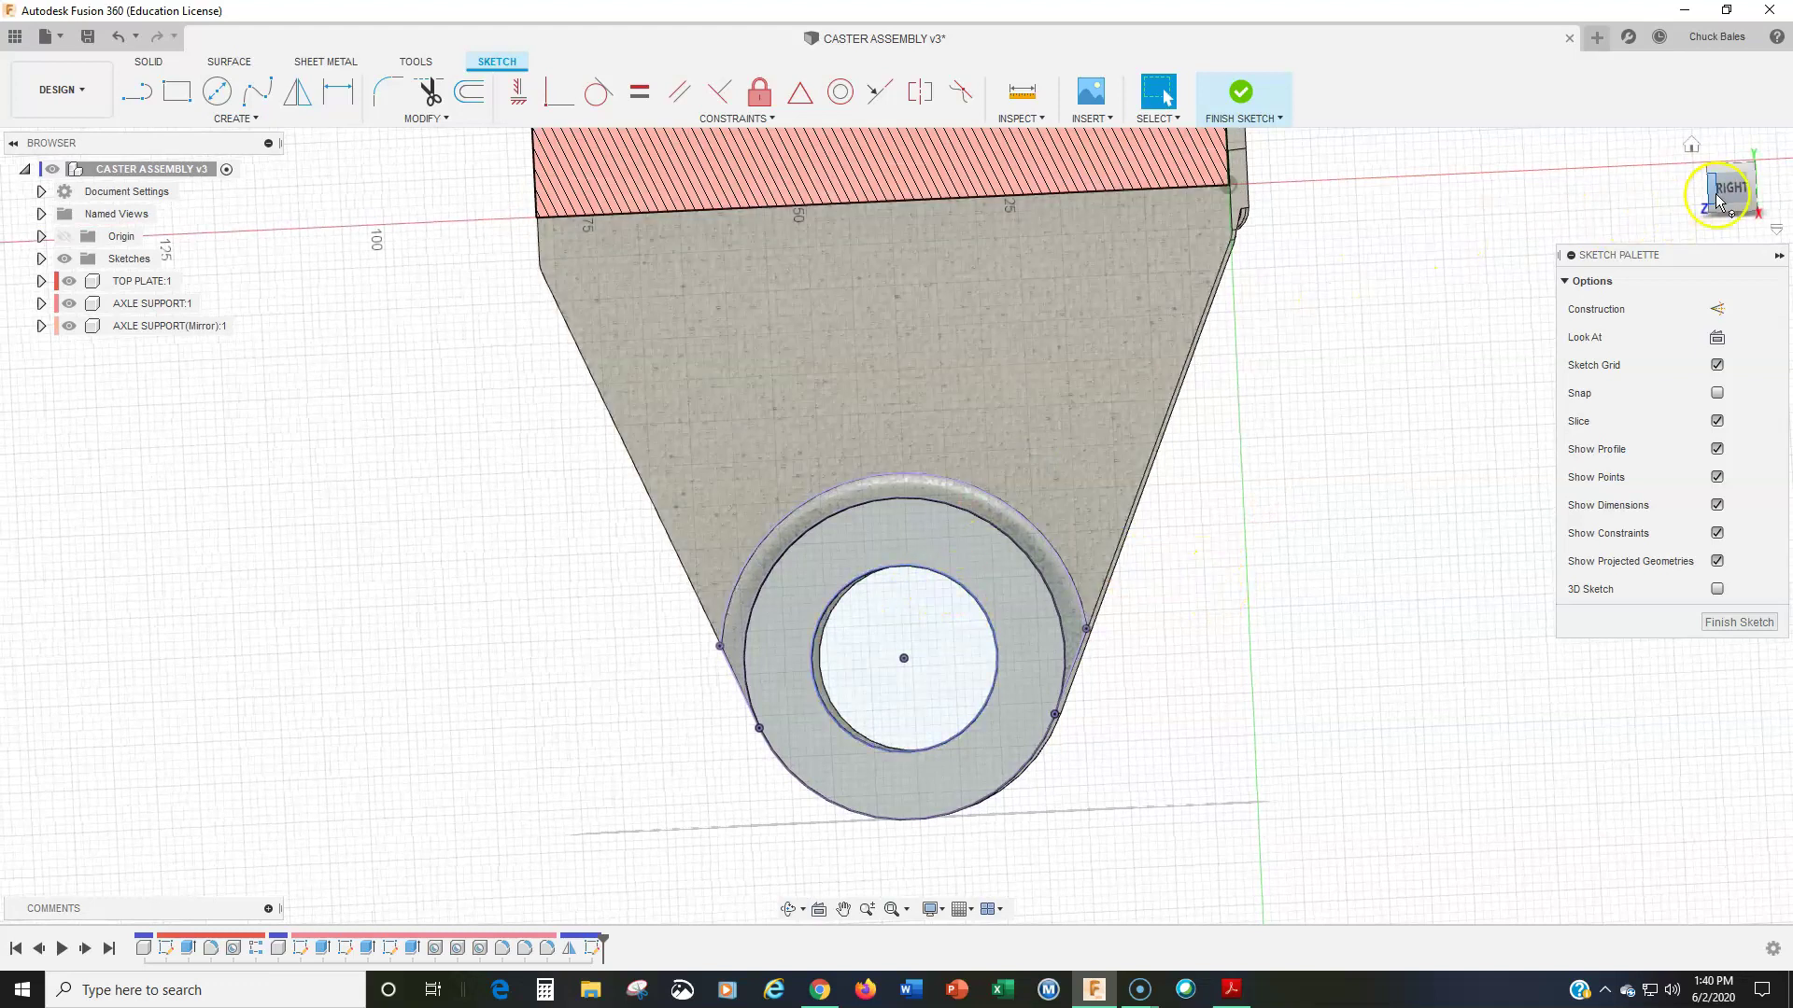
pyautogui.click(1732, 188)
pyautogui.scroll(3, 821, 655)
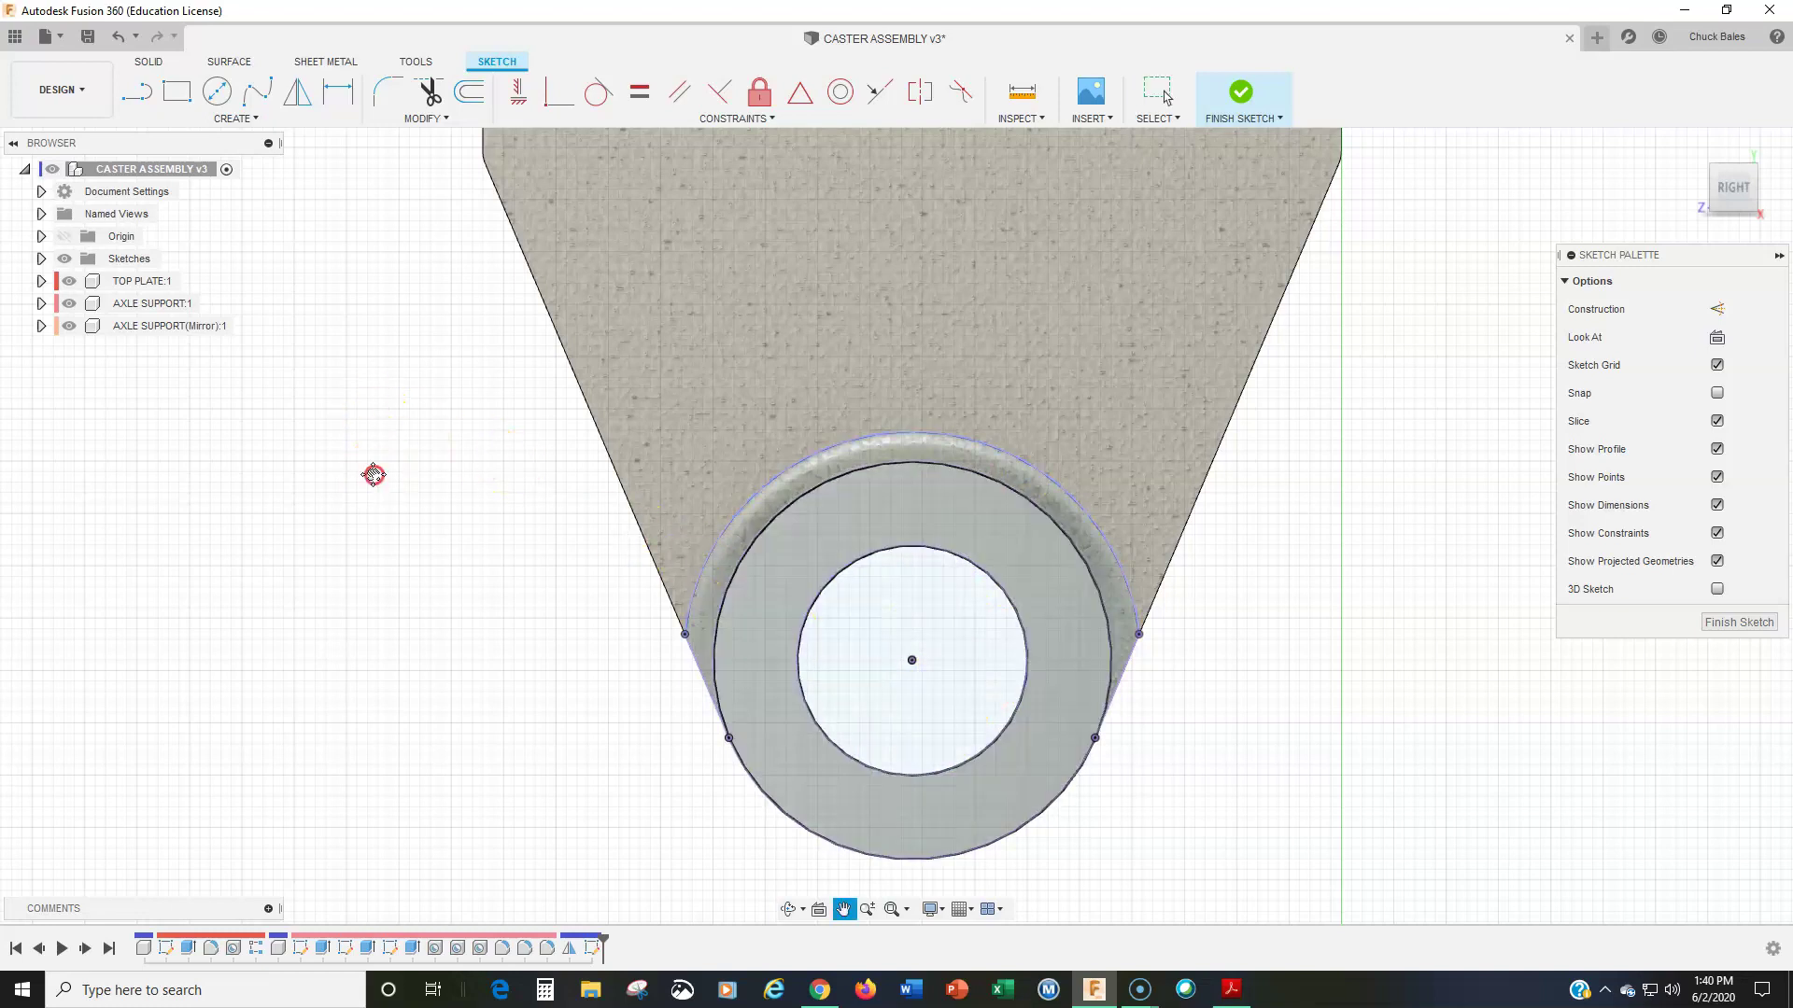
pyautogui.moveTo(372, 473); pyautogui.dragTo(368, 388, button='middle')
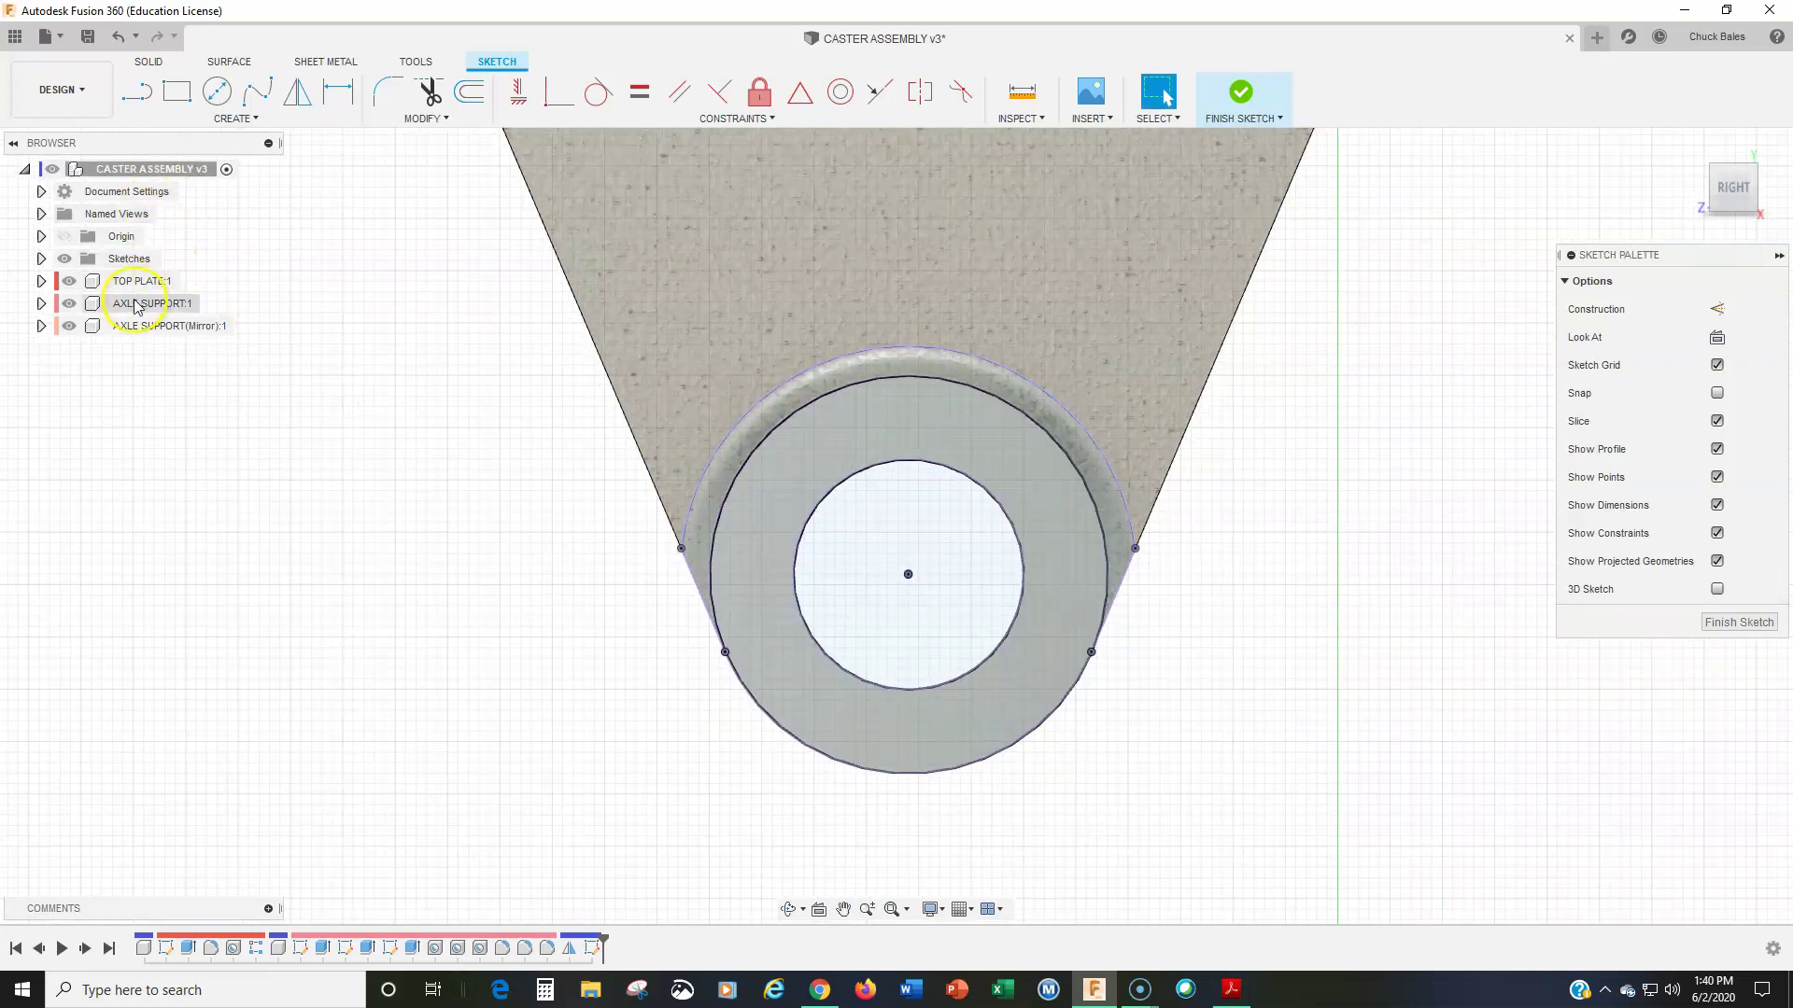
pyautogui.click(69, 327)
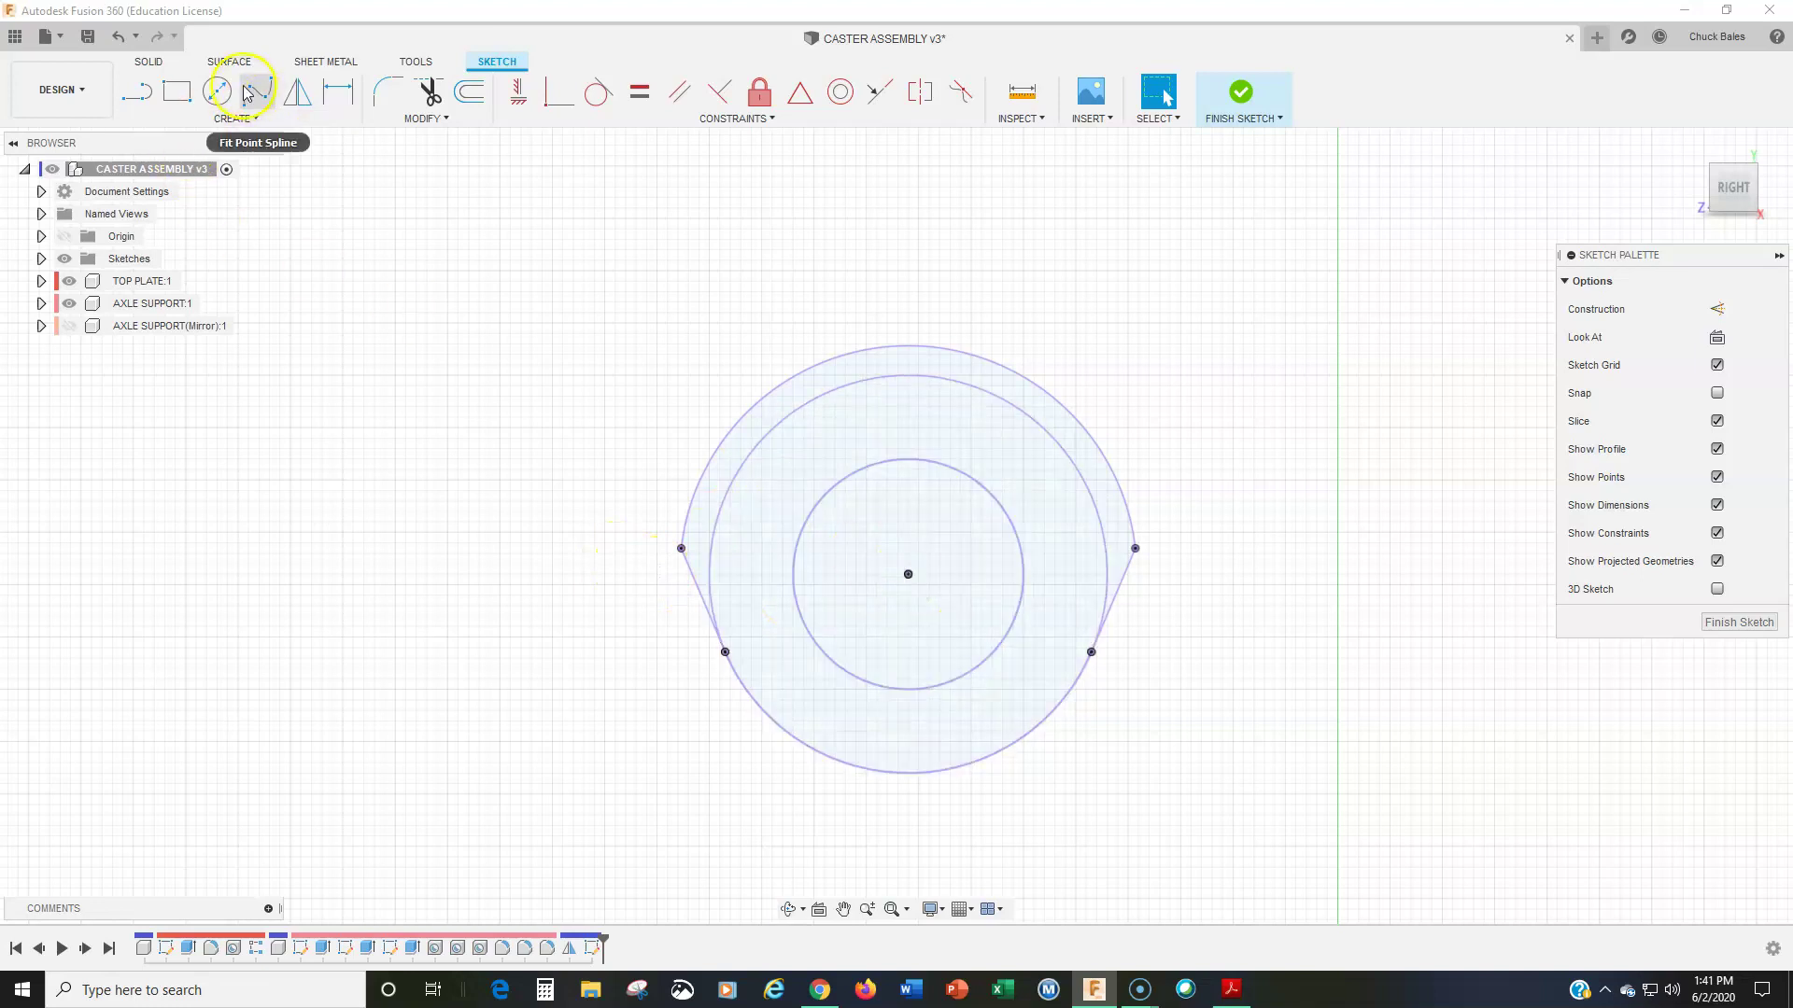
# Step: Draw a circle centred on the projected bore, dimension its diameter to 16 mm and finish the sketch
pyautogui.click(217, 91)
pyautogui.click(908, 574)
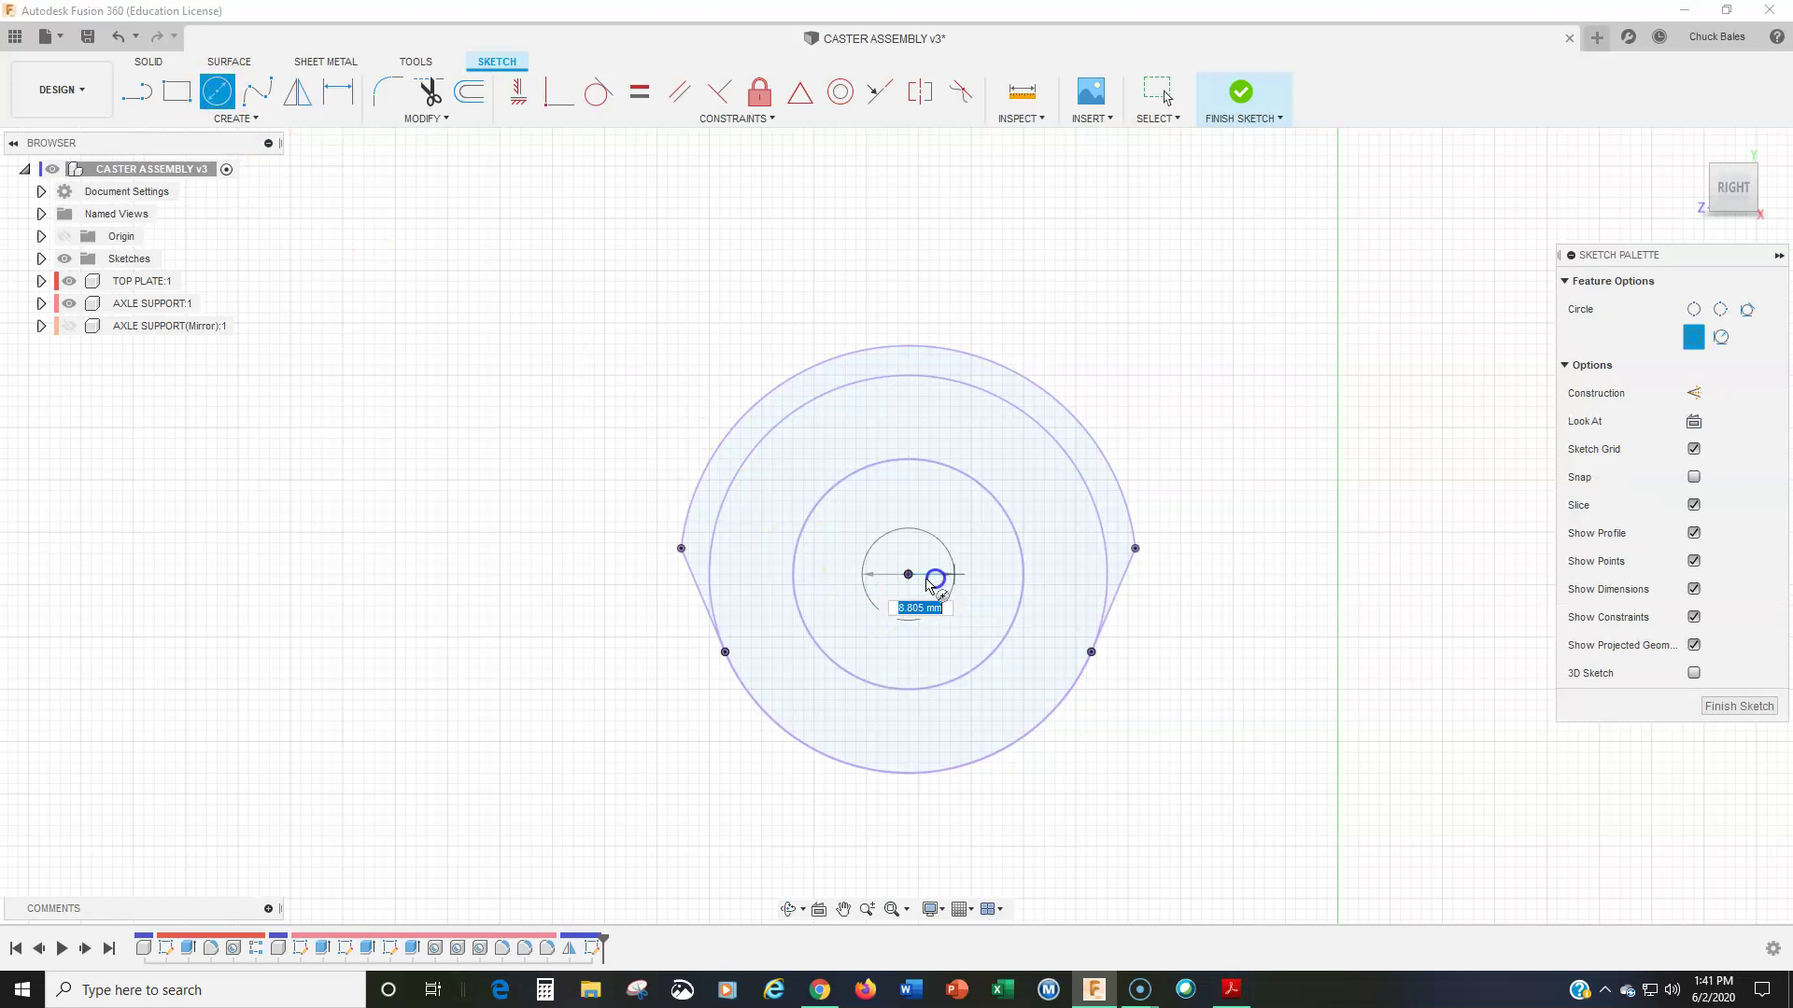
pyautogui.click(963, 556)
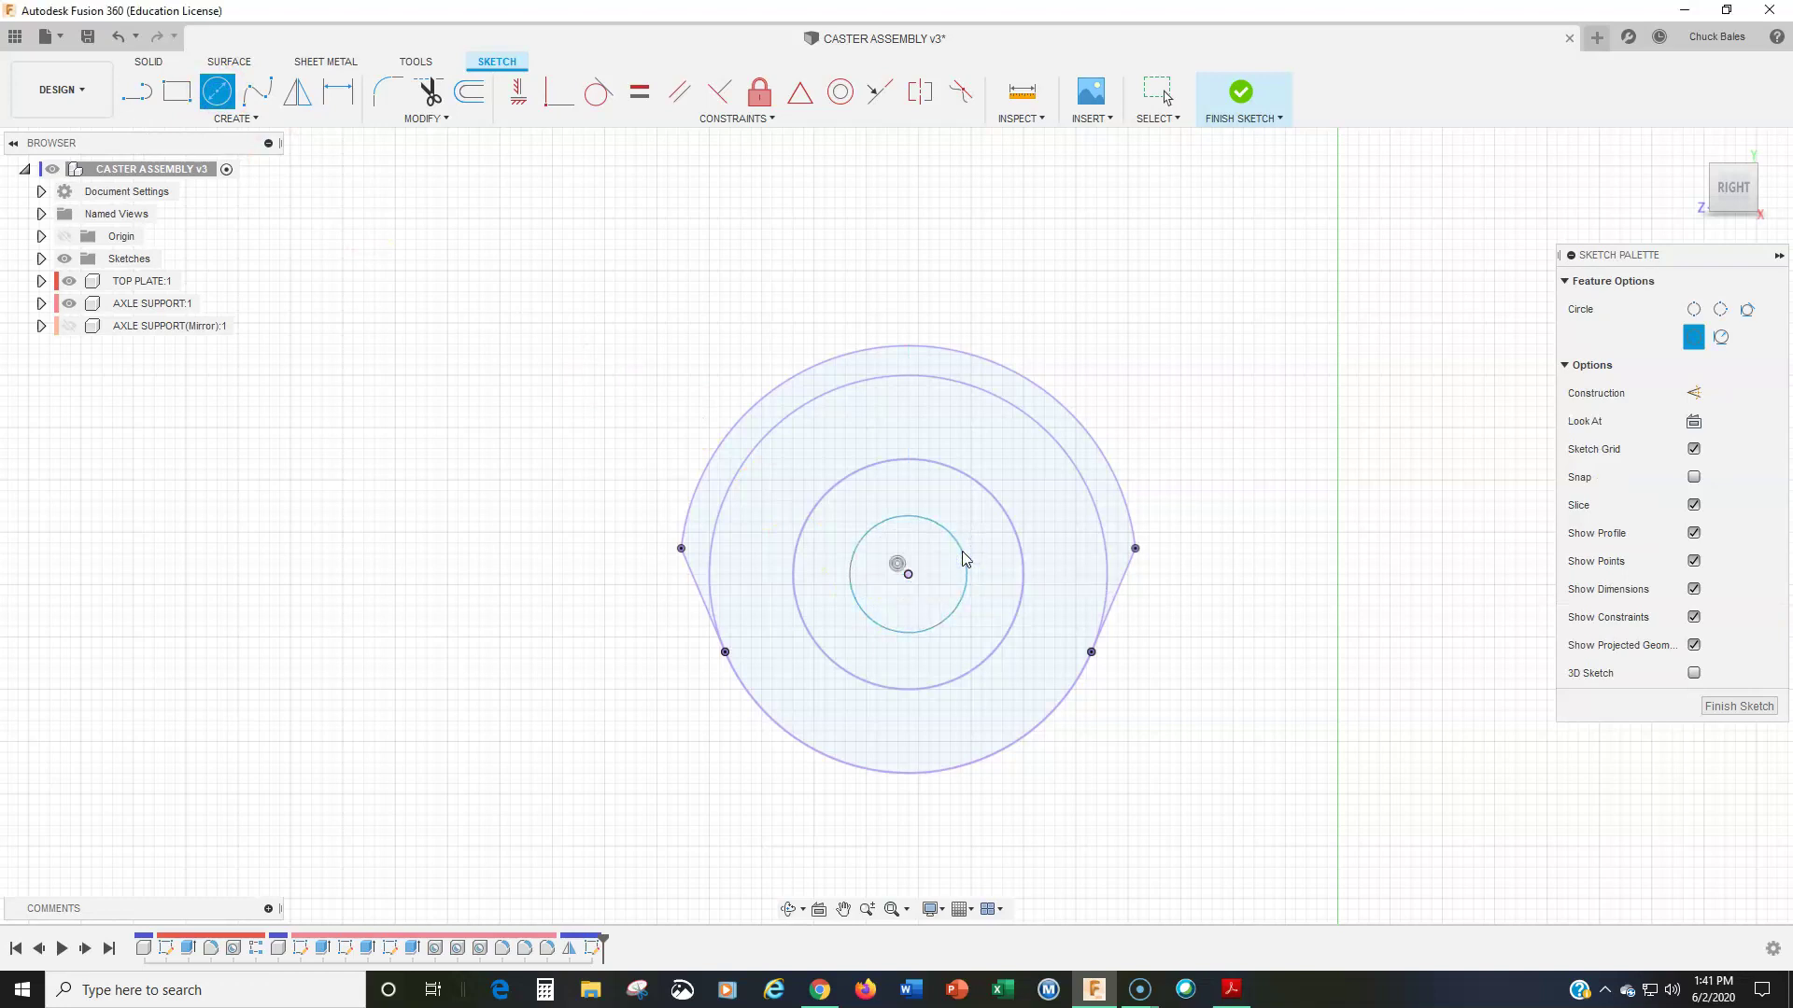
pyautogui.press('d')
pyautogui.click(962, 558)
pyautogui.click(1137, 286)
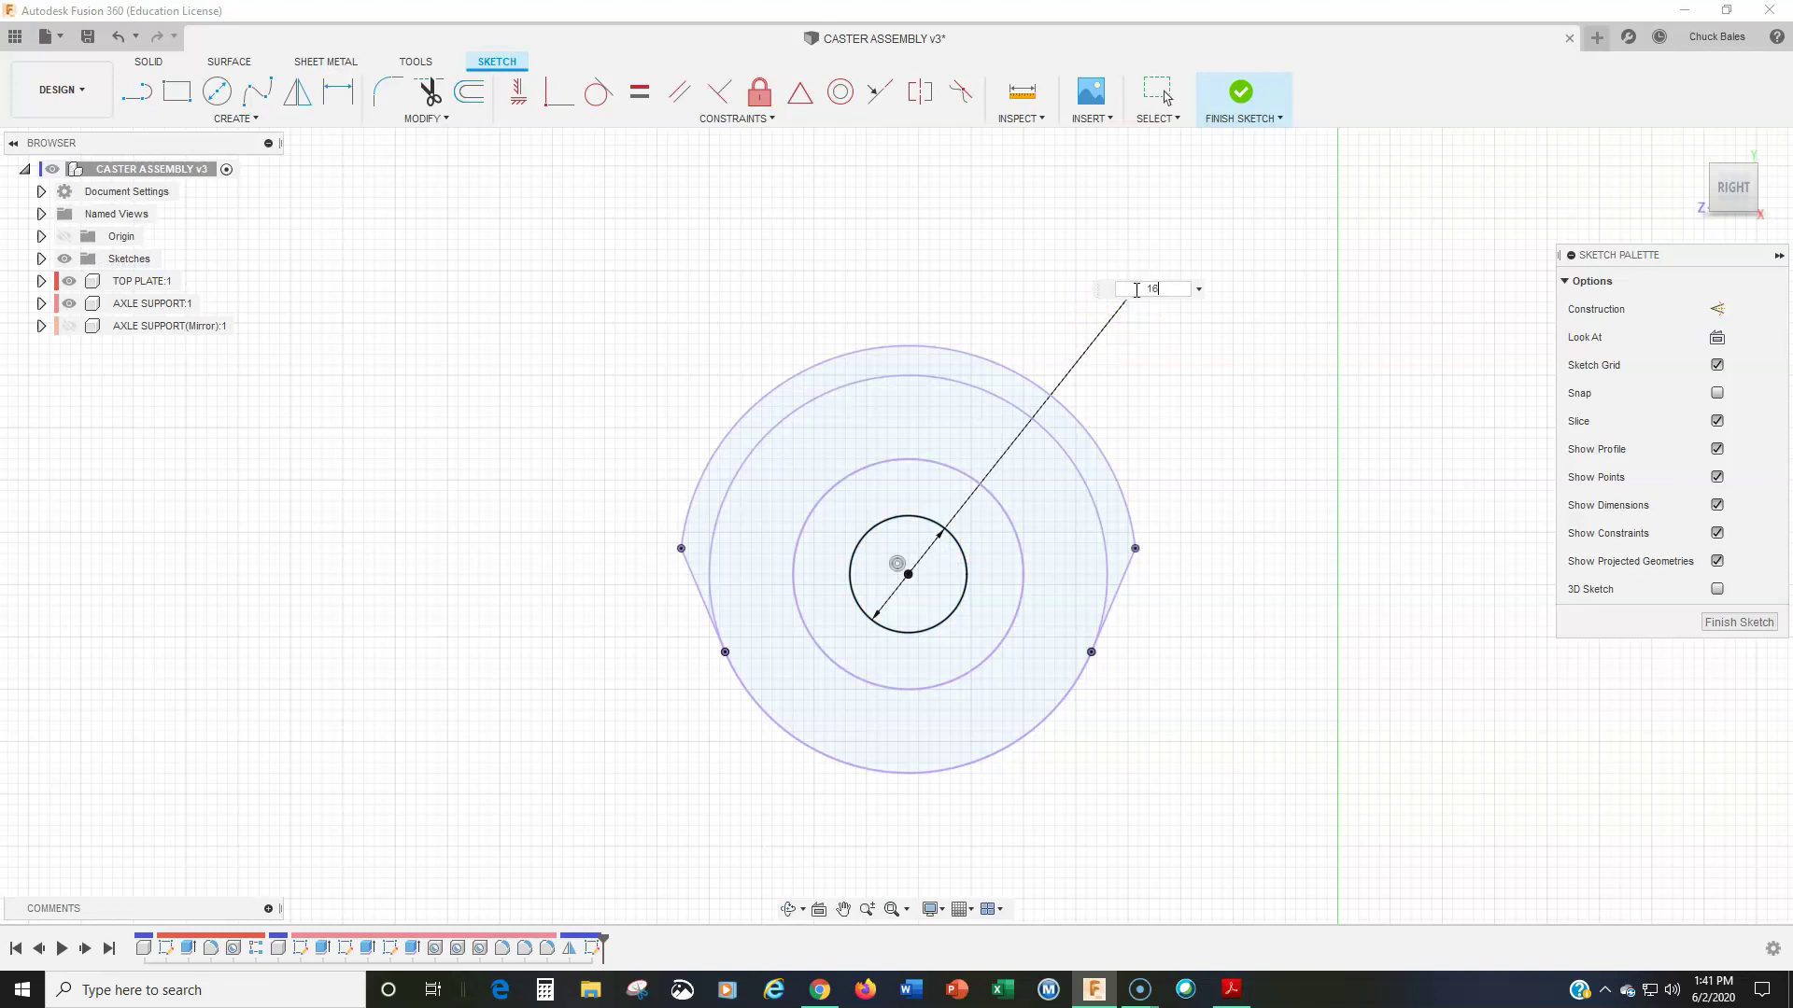
pyautogui.write('16')
pyautogui.press('Return')
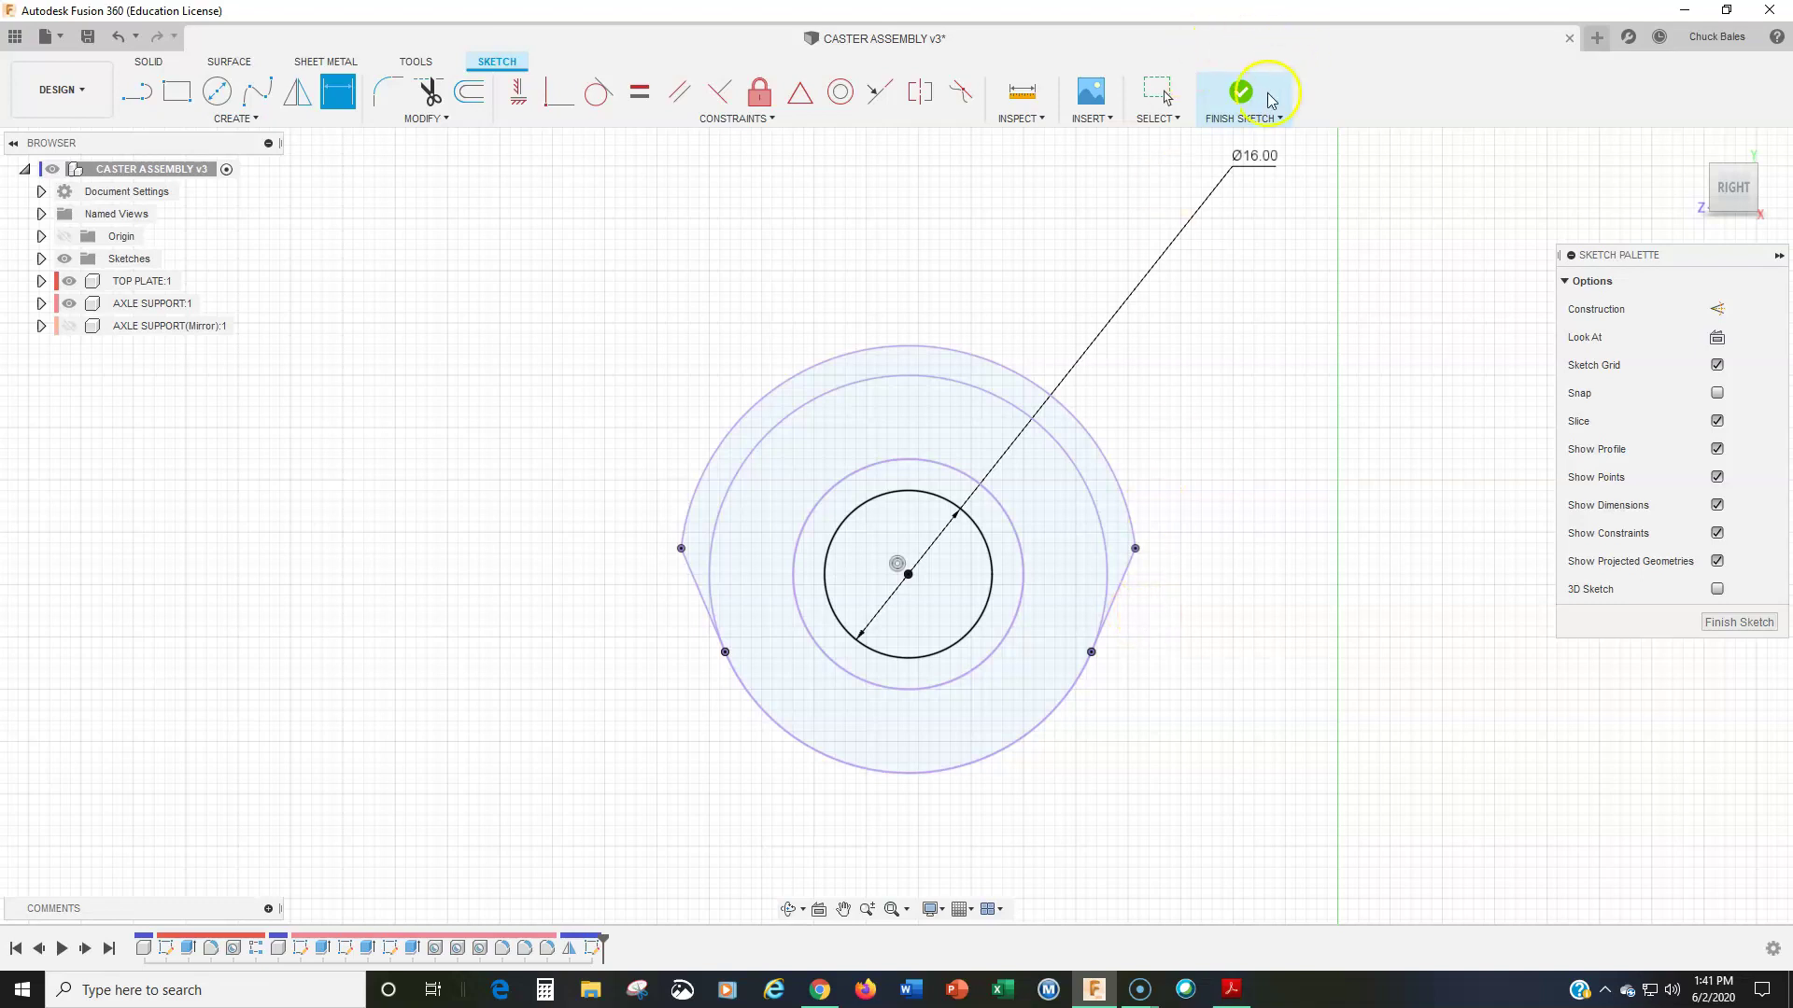
pyautogui.click(1242, 94)
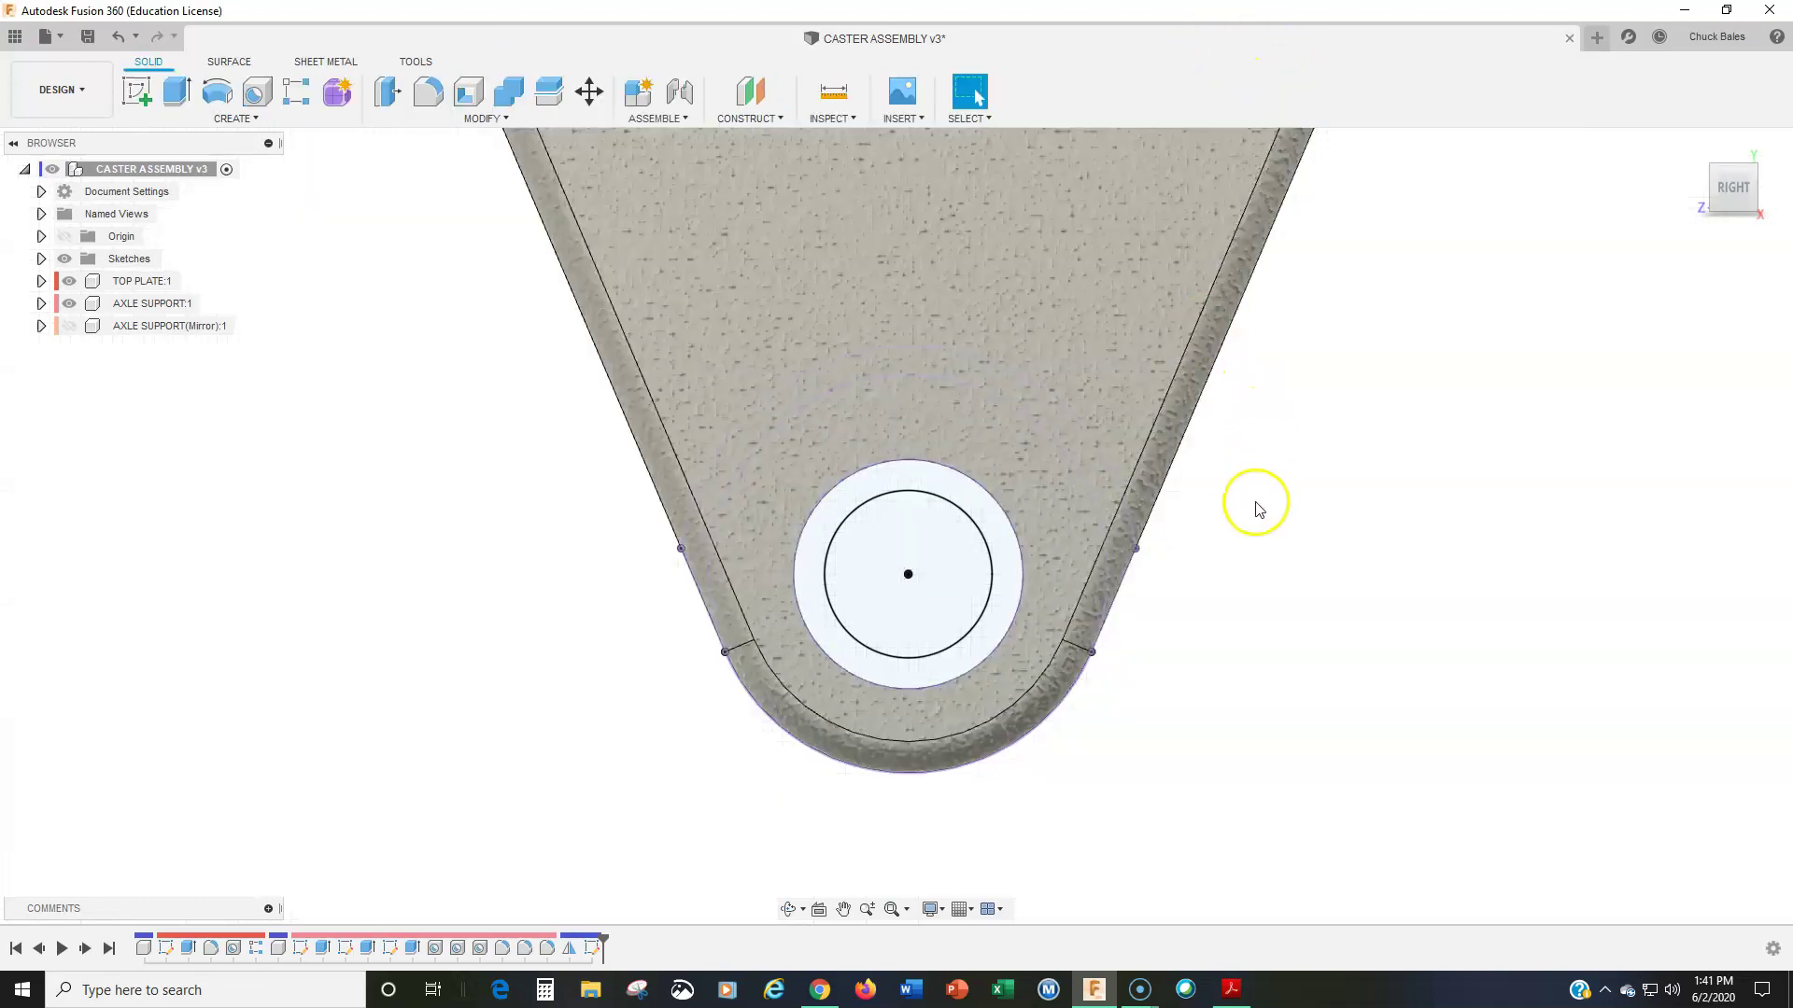
# Step: Extrude the two ring profiles between the 16 mm circle and the projected boss circle 7 mm towards the visible axle support as a new body
pyautogui.moveTo(1224, 544)
pyautogui.keyDown('shift'); pyautogui.mouseDown(button='middle')
pyautogui.moveTo(1323, 532)
pyautogui.moveTo(672, 628)
pyautogui.moveTo(952, 590)
pyautogui.moveTo(932, 640)
pyautogui.moveTo(938, 614)
pyautogui.mouseUp(button='middle'); pyautogui.keyUp('shift')
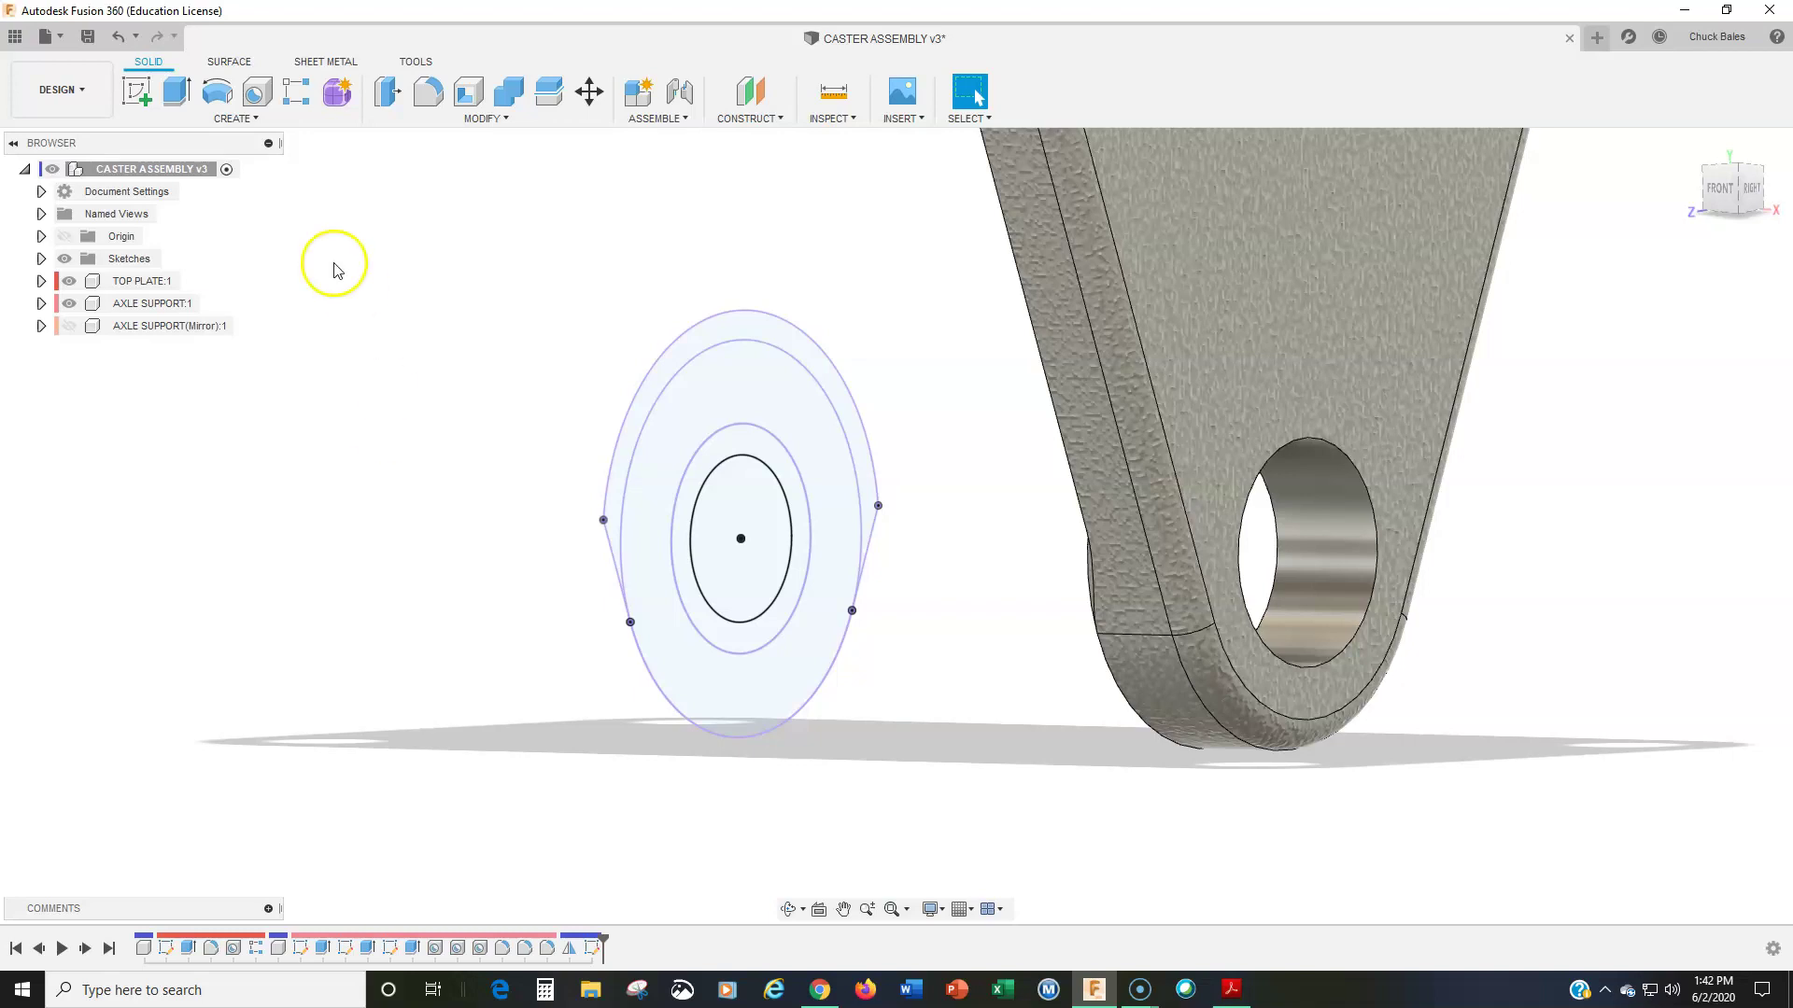
pyautogui.click(177, 90)
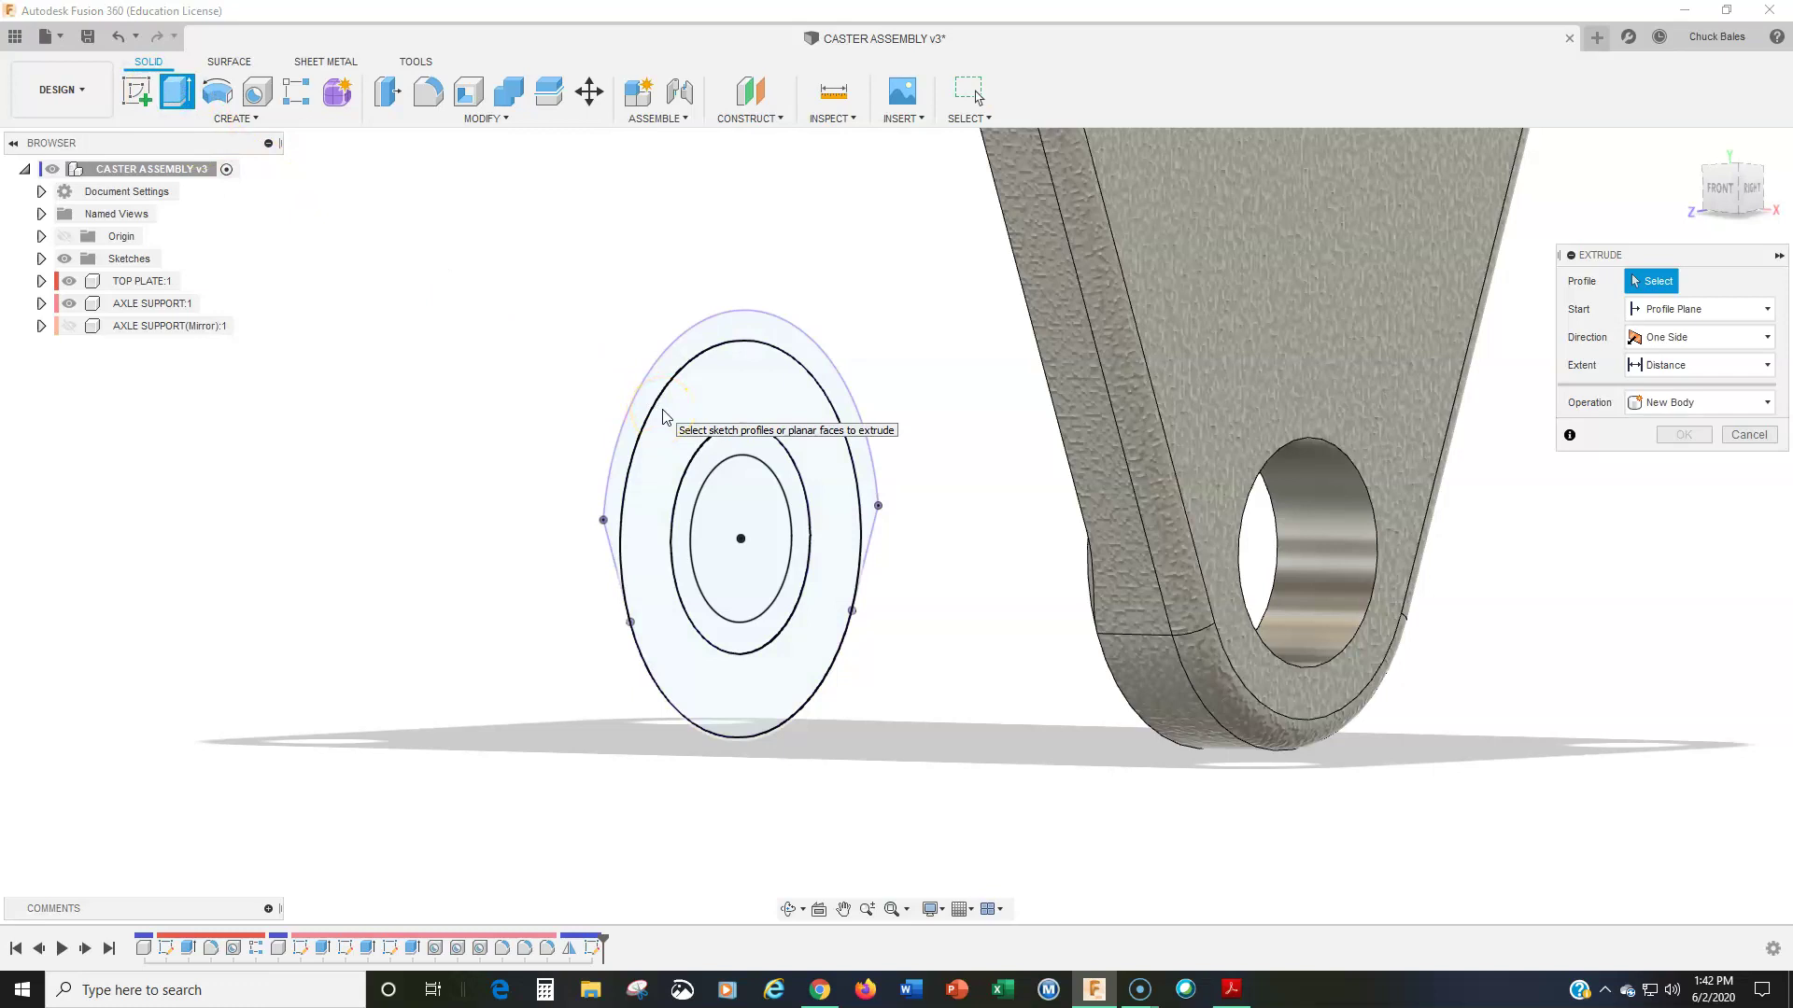
pyautogui.click(704, 457)
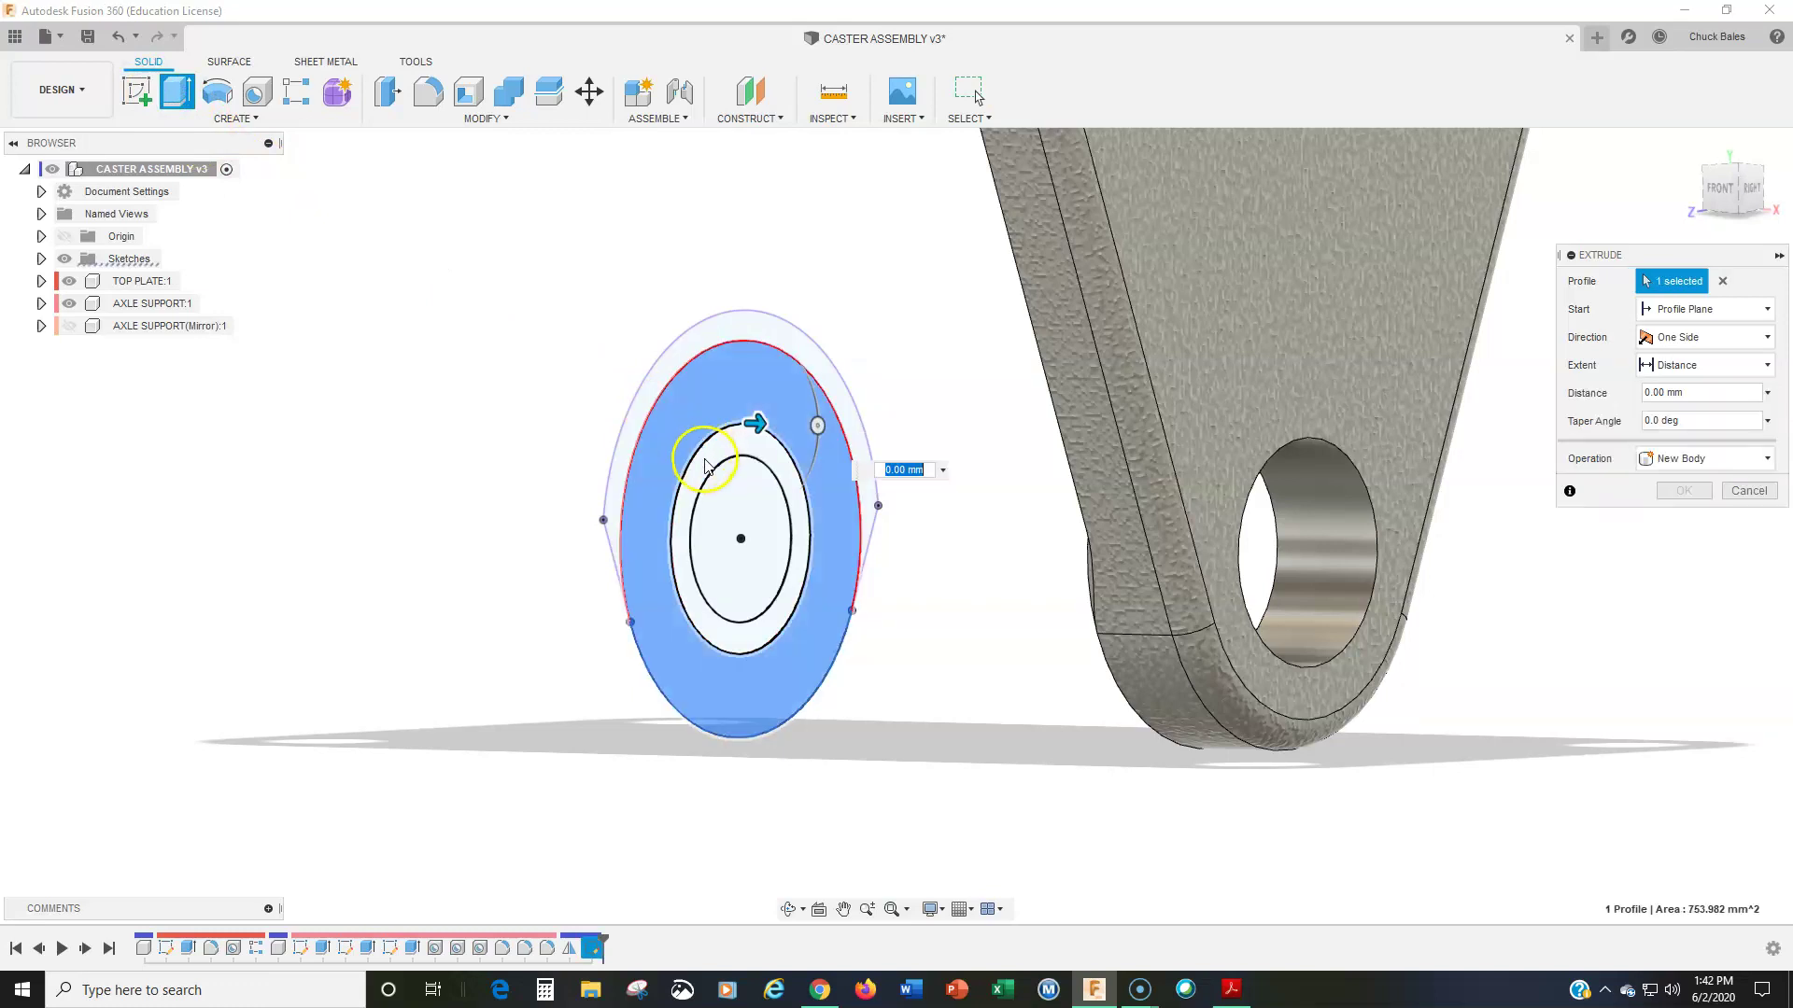
pyautogui.click(705, 464)
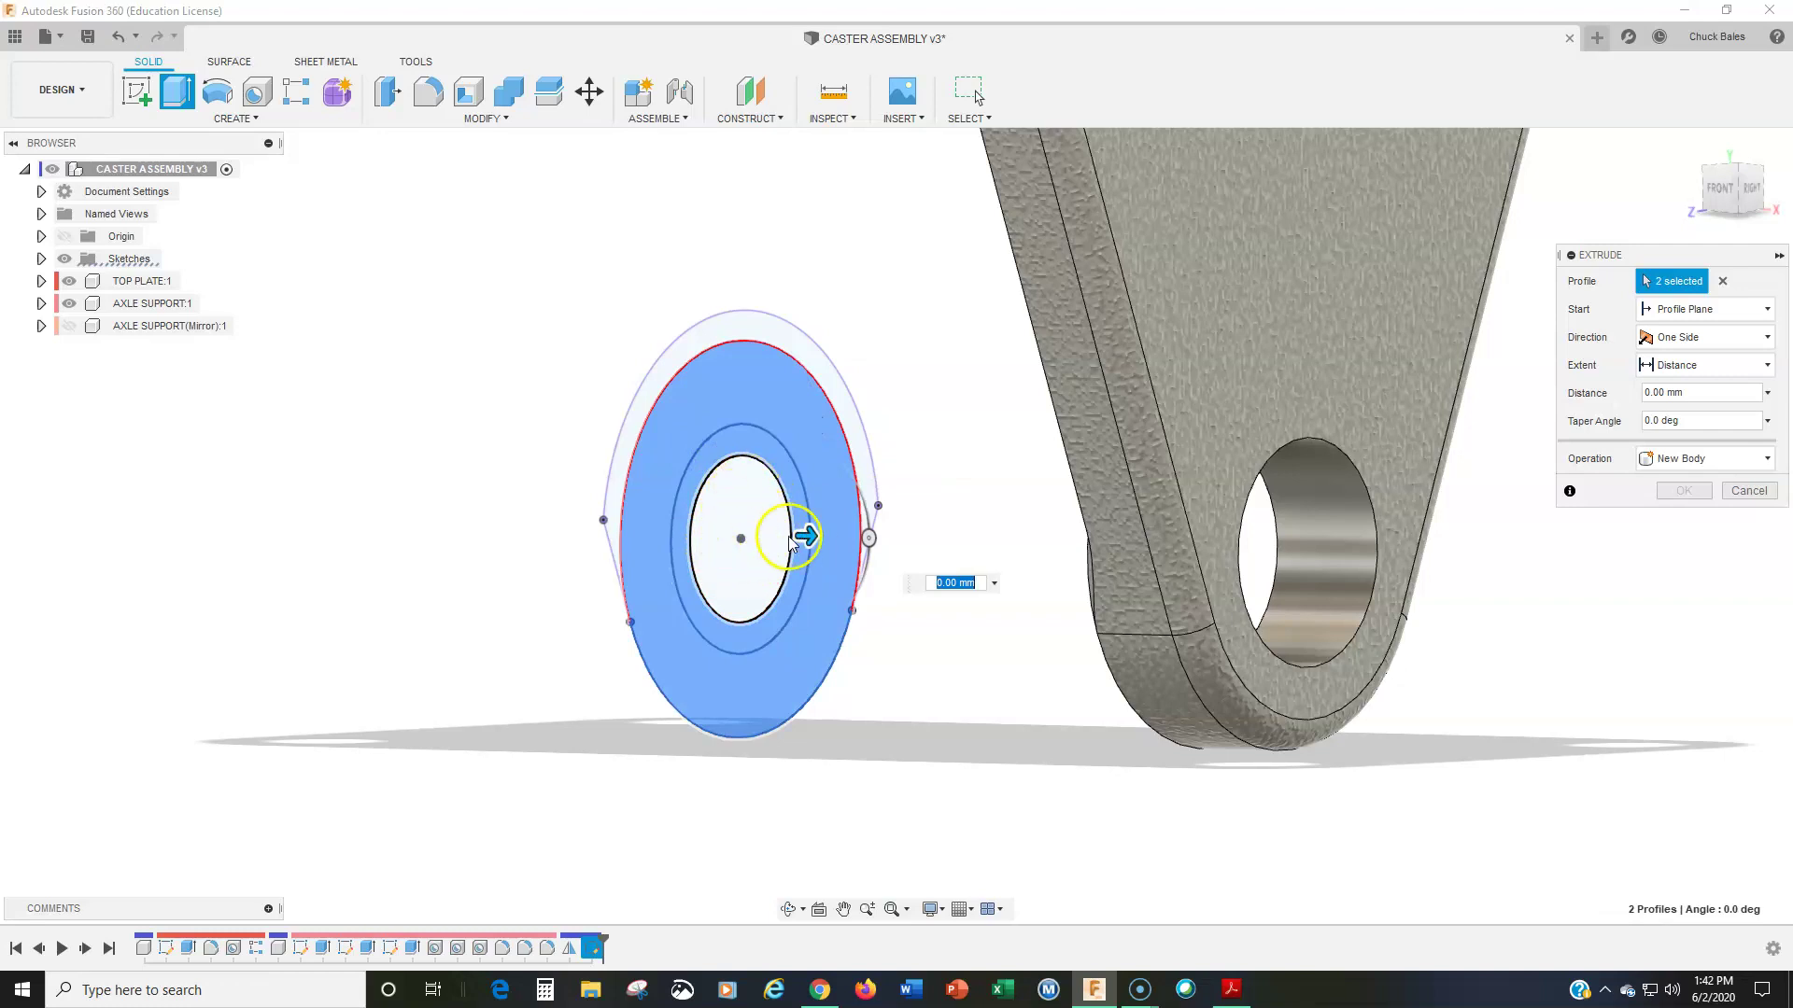
pyautogui.moveTo(807, 536); pyautogui.dragTo(860, 539)
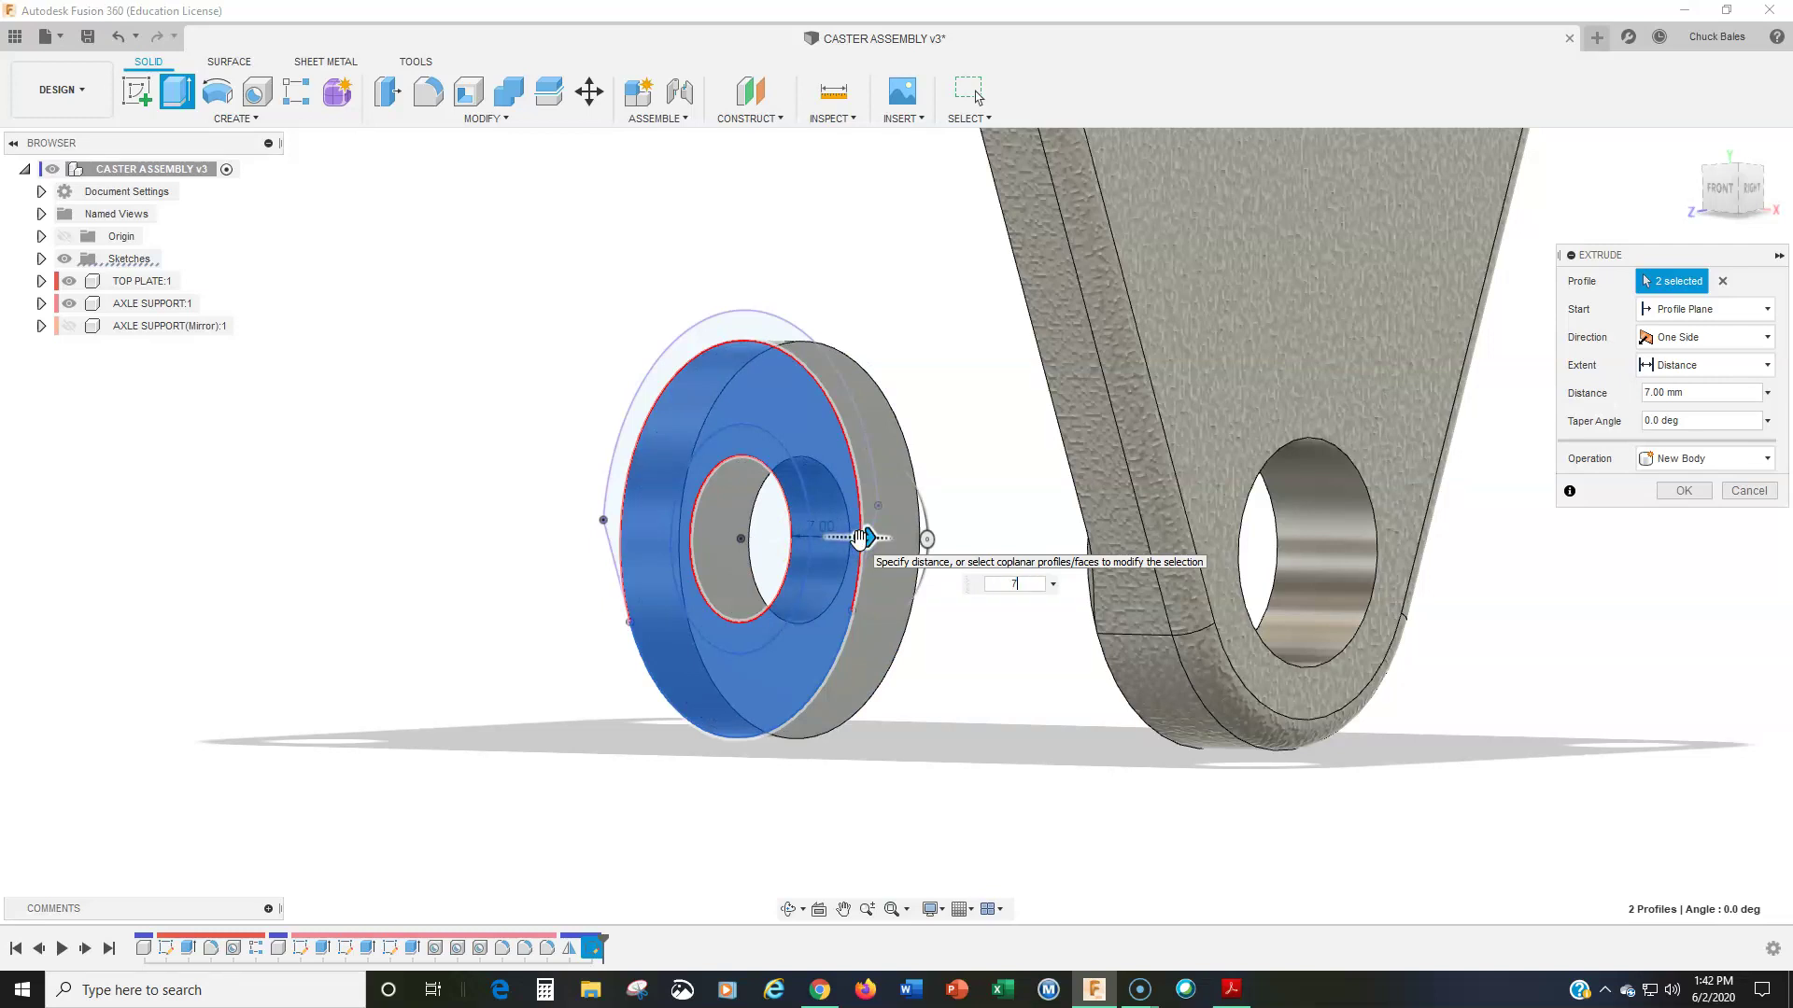
pyautogui.press('Return')
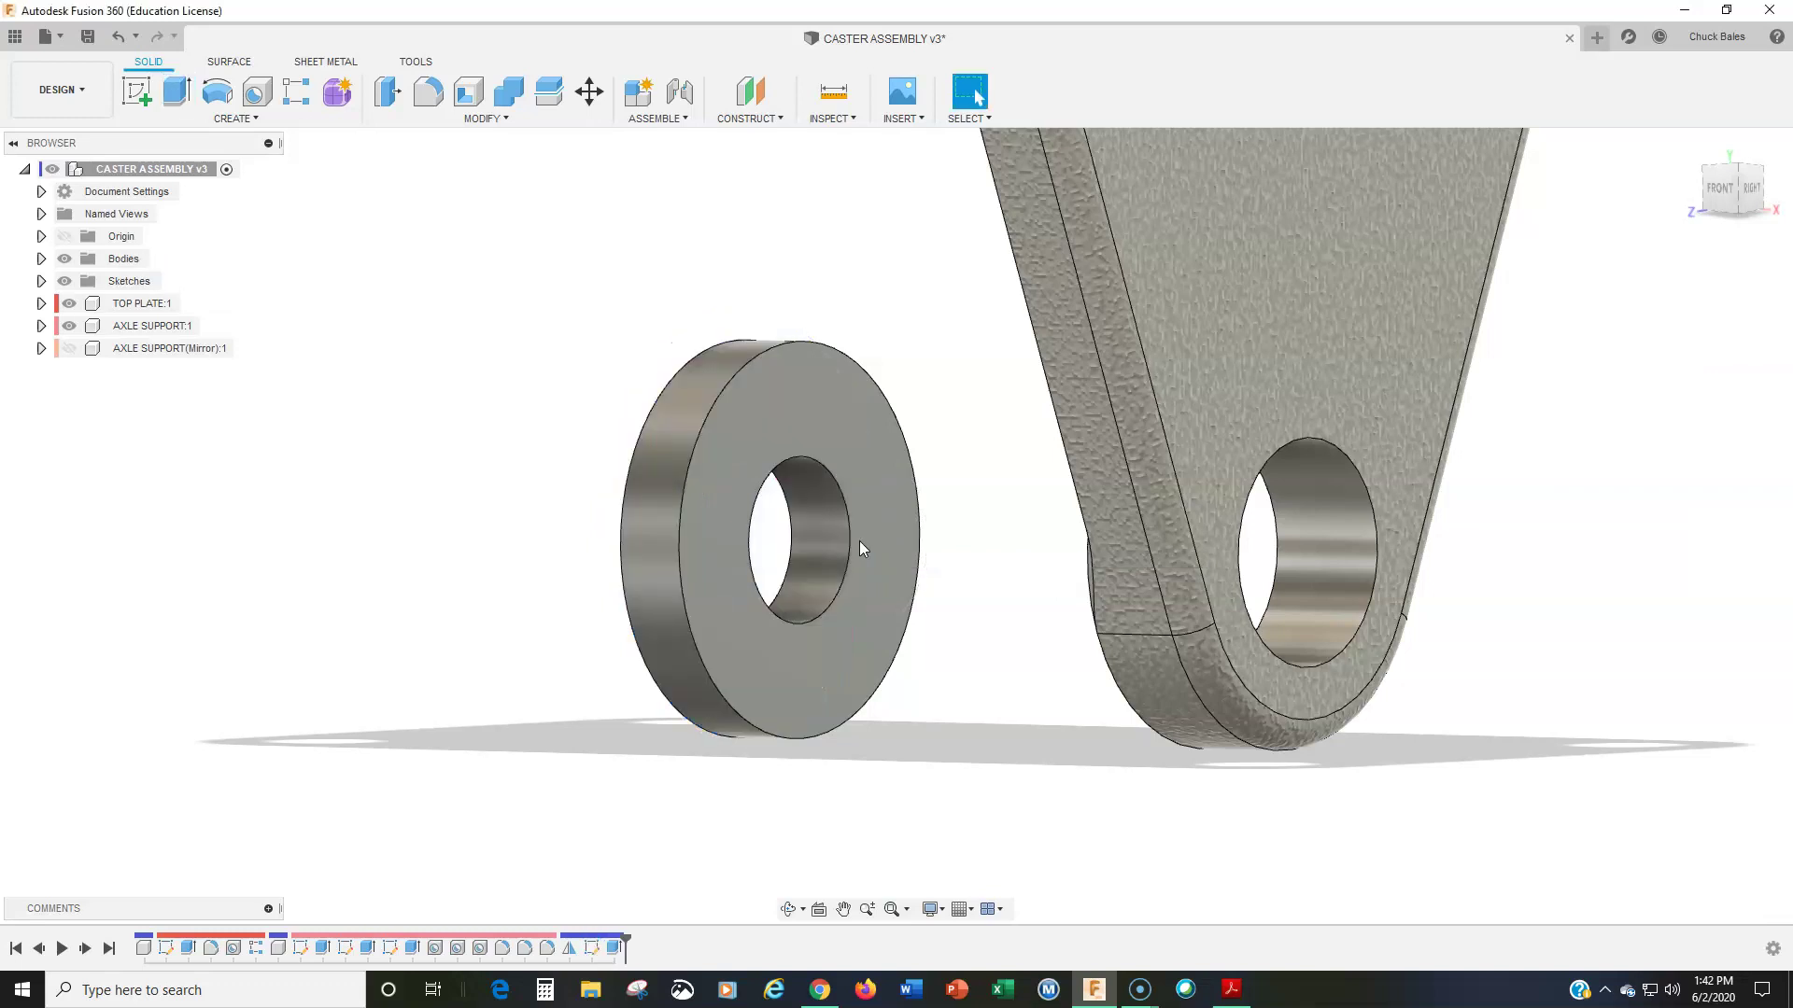
# Step: Reopen the flange extrusion for editing, review its operation choices and keep New Body
pyautogui.keyDown('shift'); pyautogui.moveTo(798, 555); pyautogui.dragTo(925, 561, button='middle'); pyautogui.keyUp('shift')
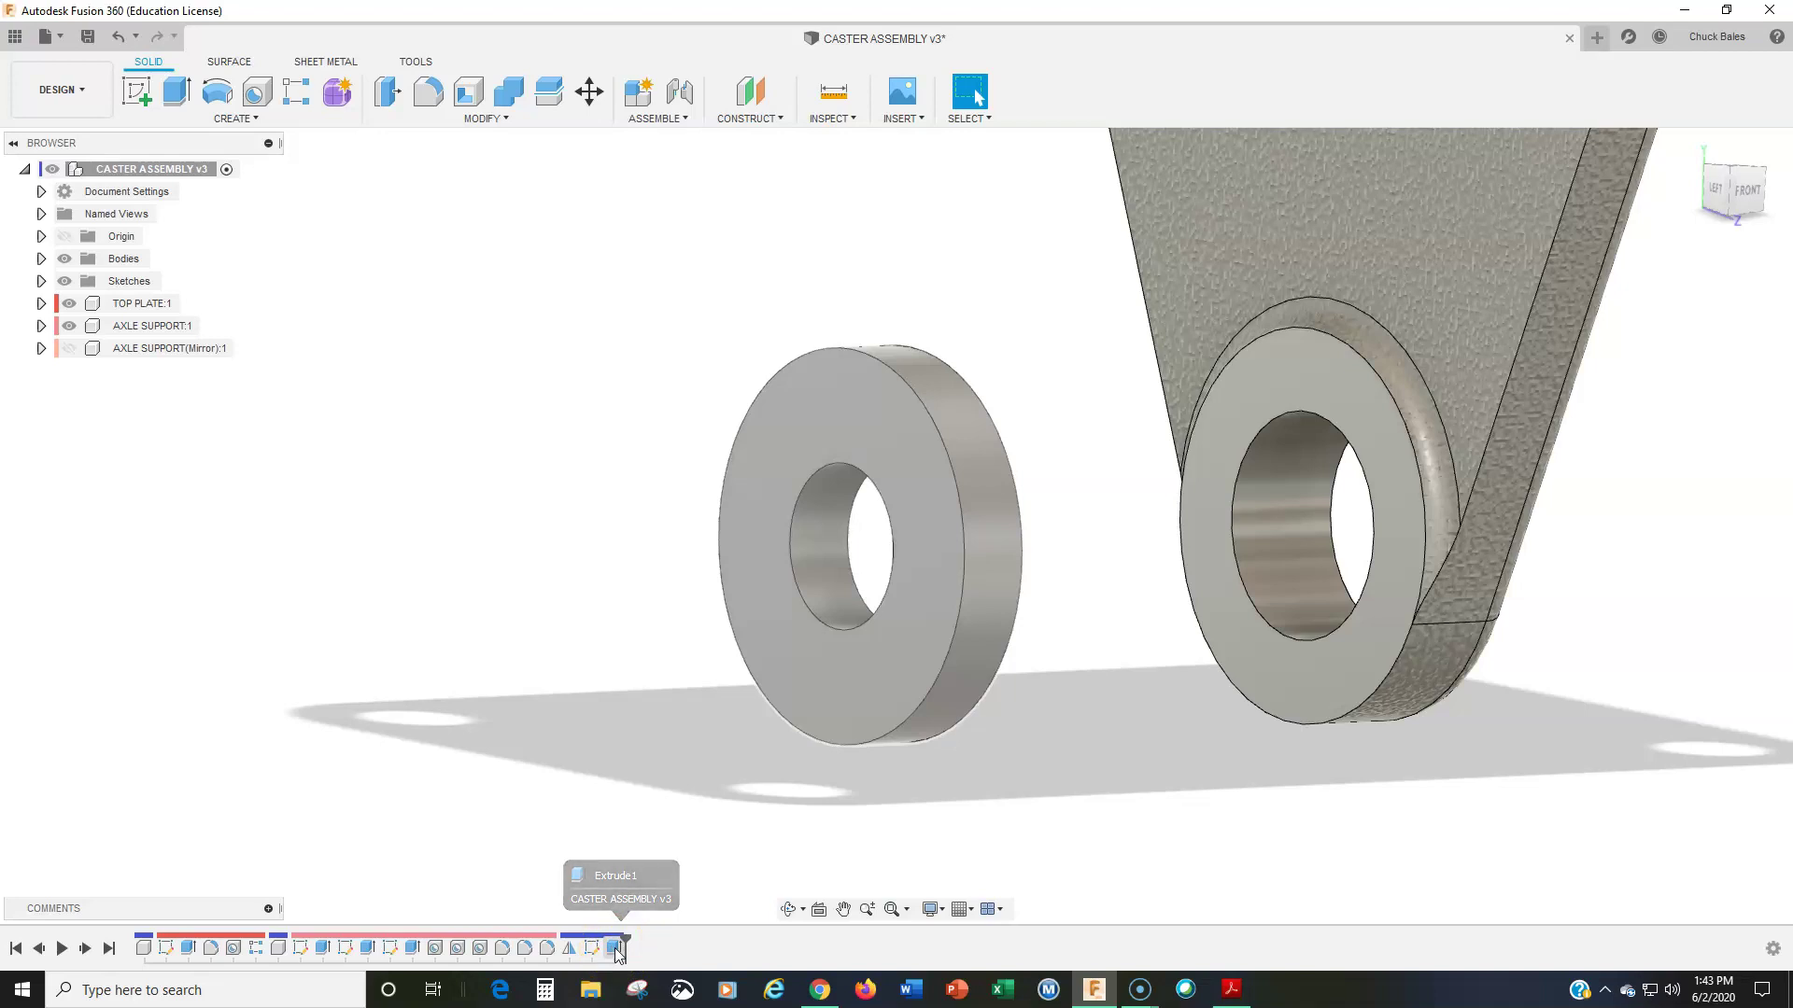
pyautogui.rightClick(615, 948)
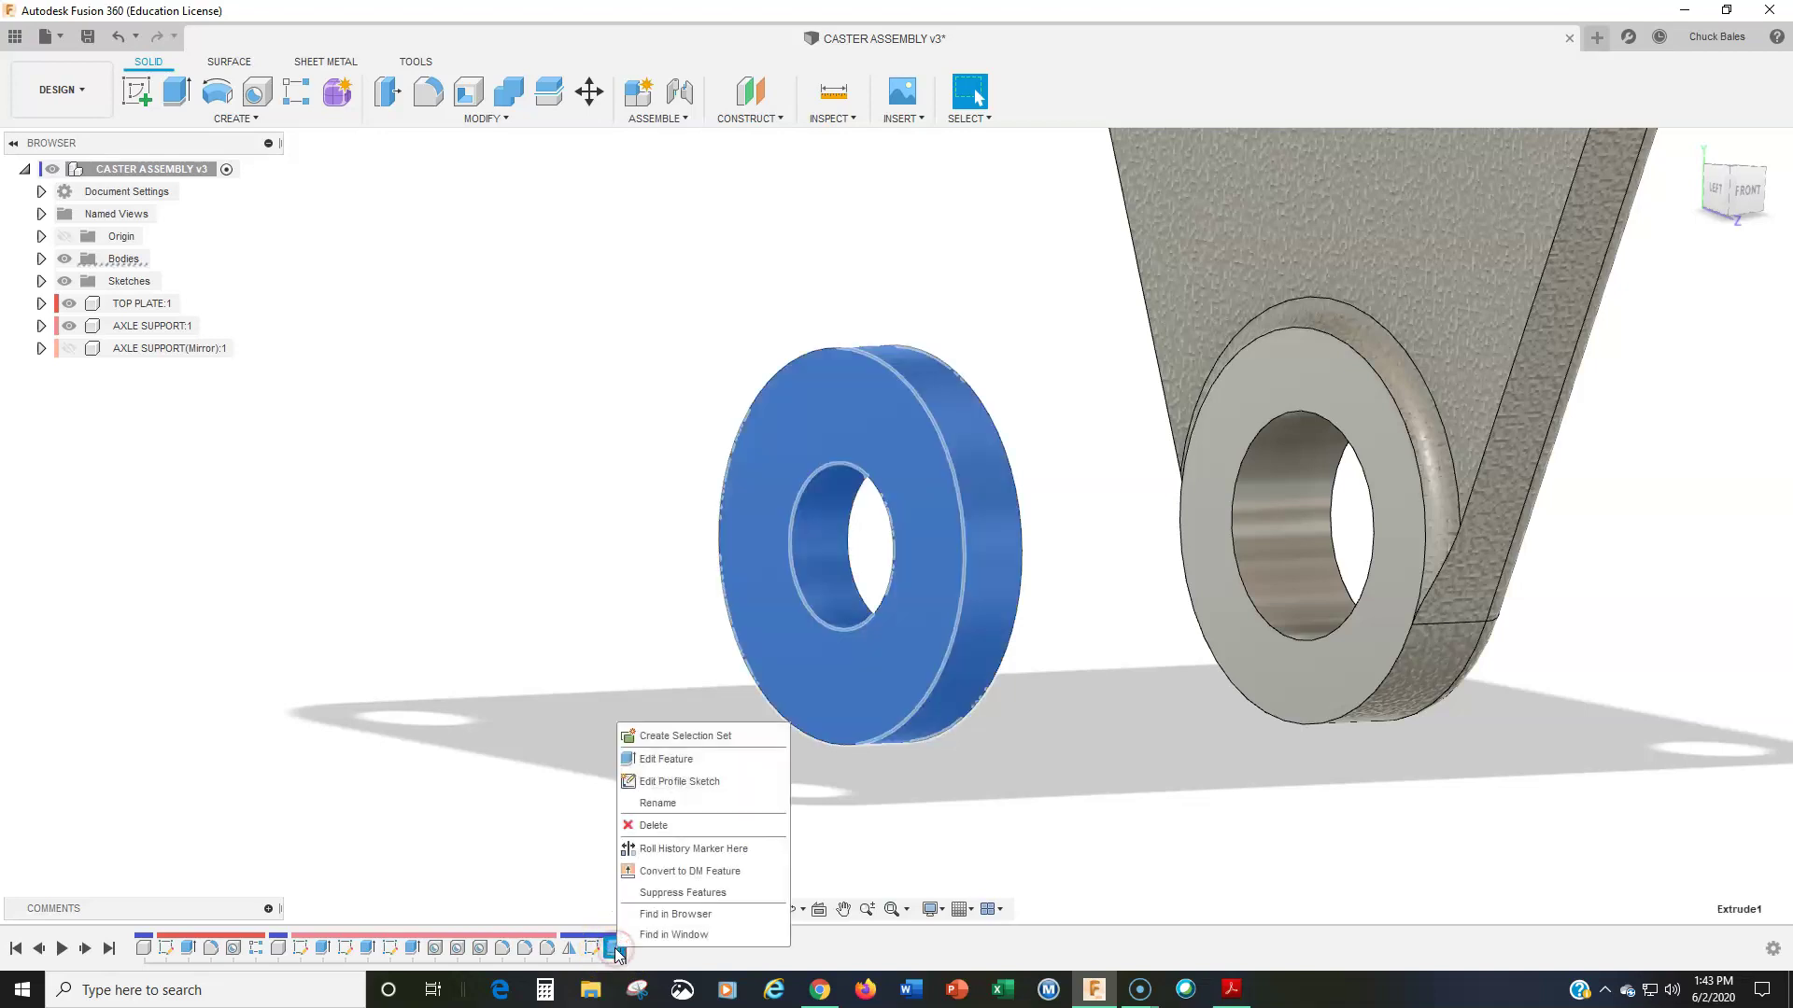
pyautogui.click(677, 759)
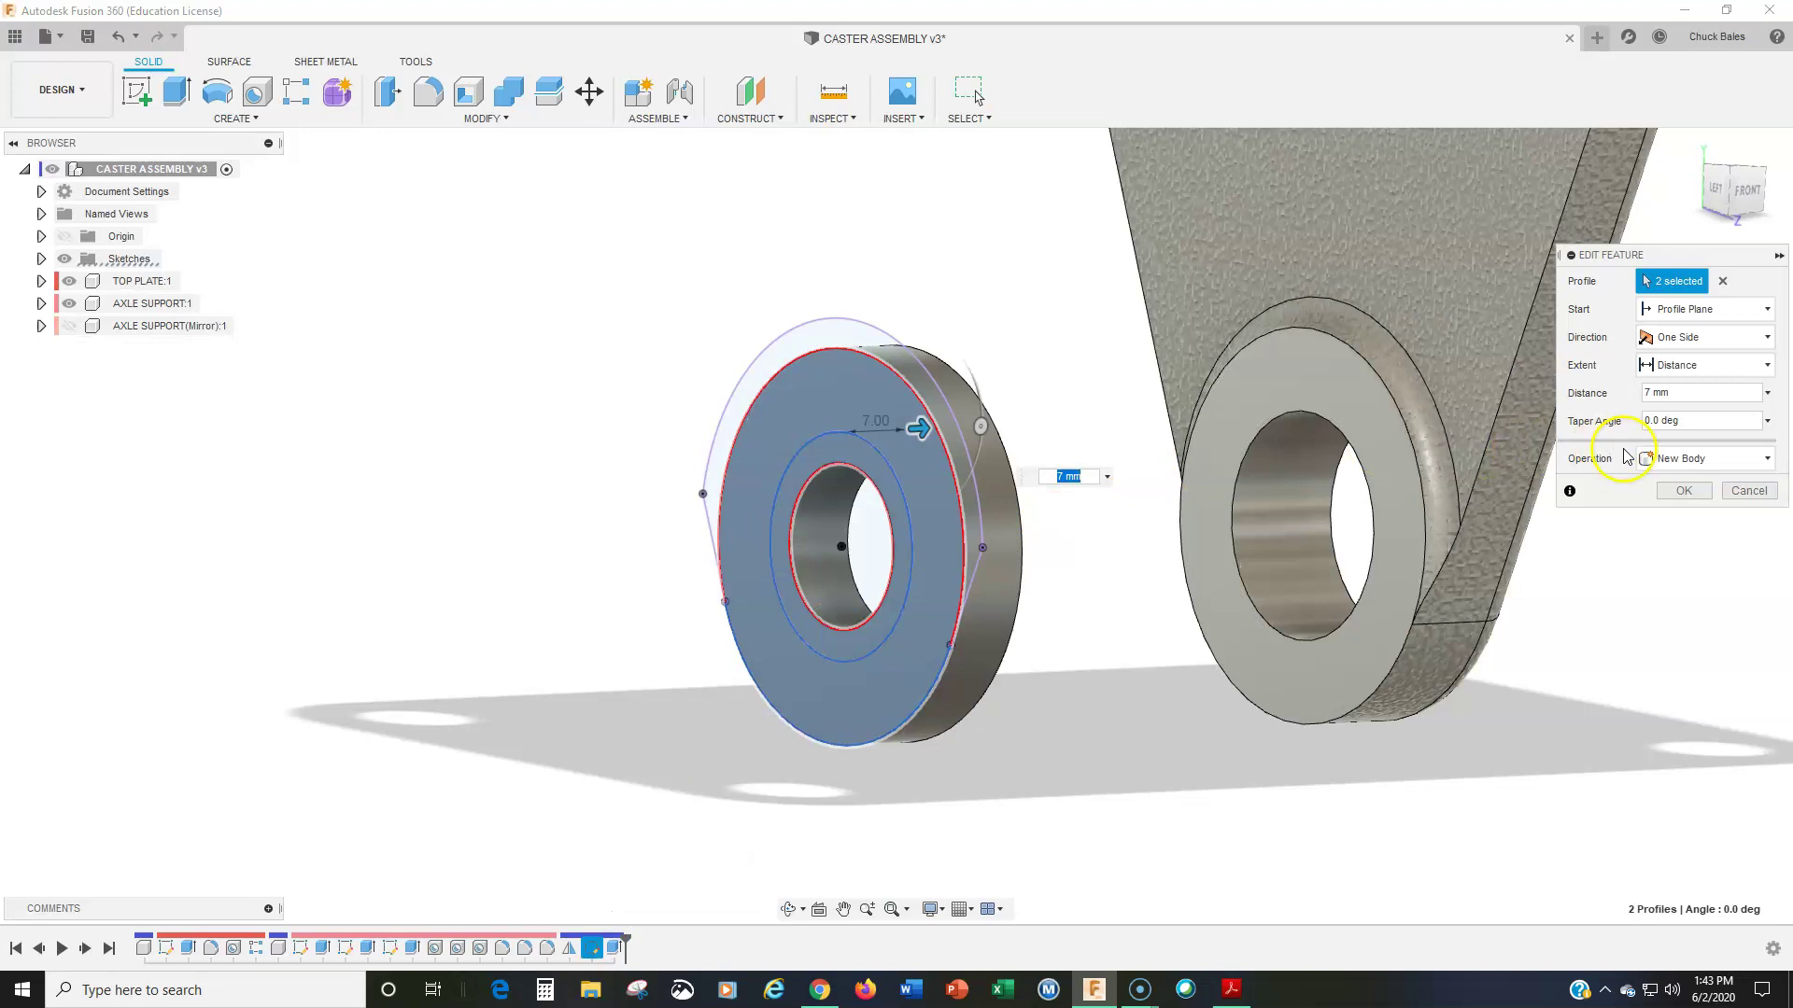
pyautogui.click(1679, 460)
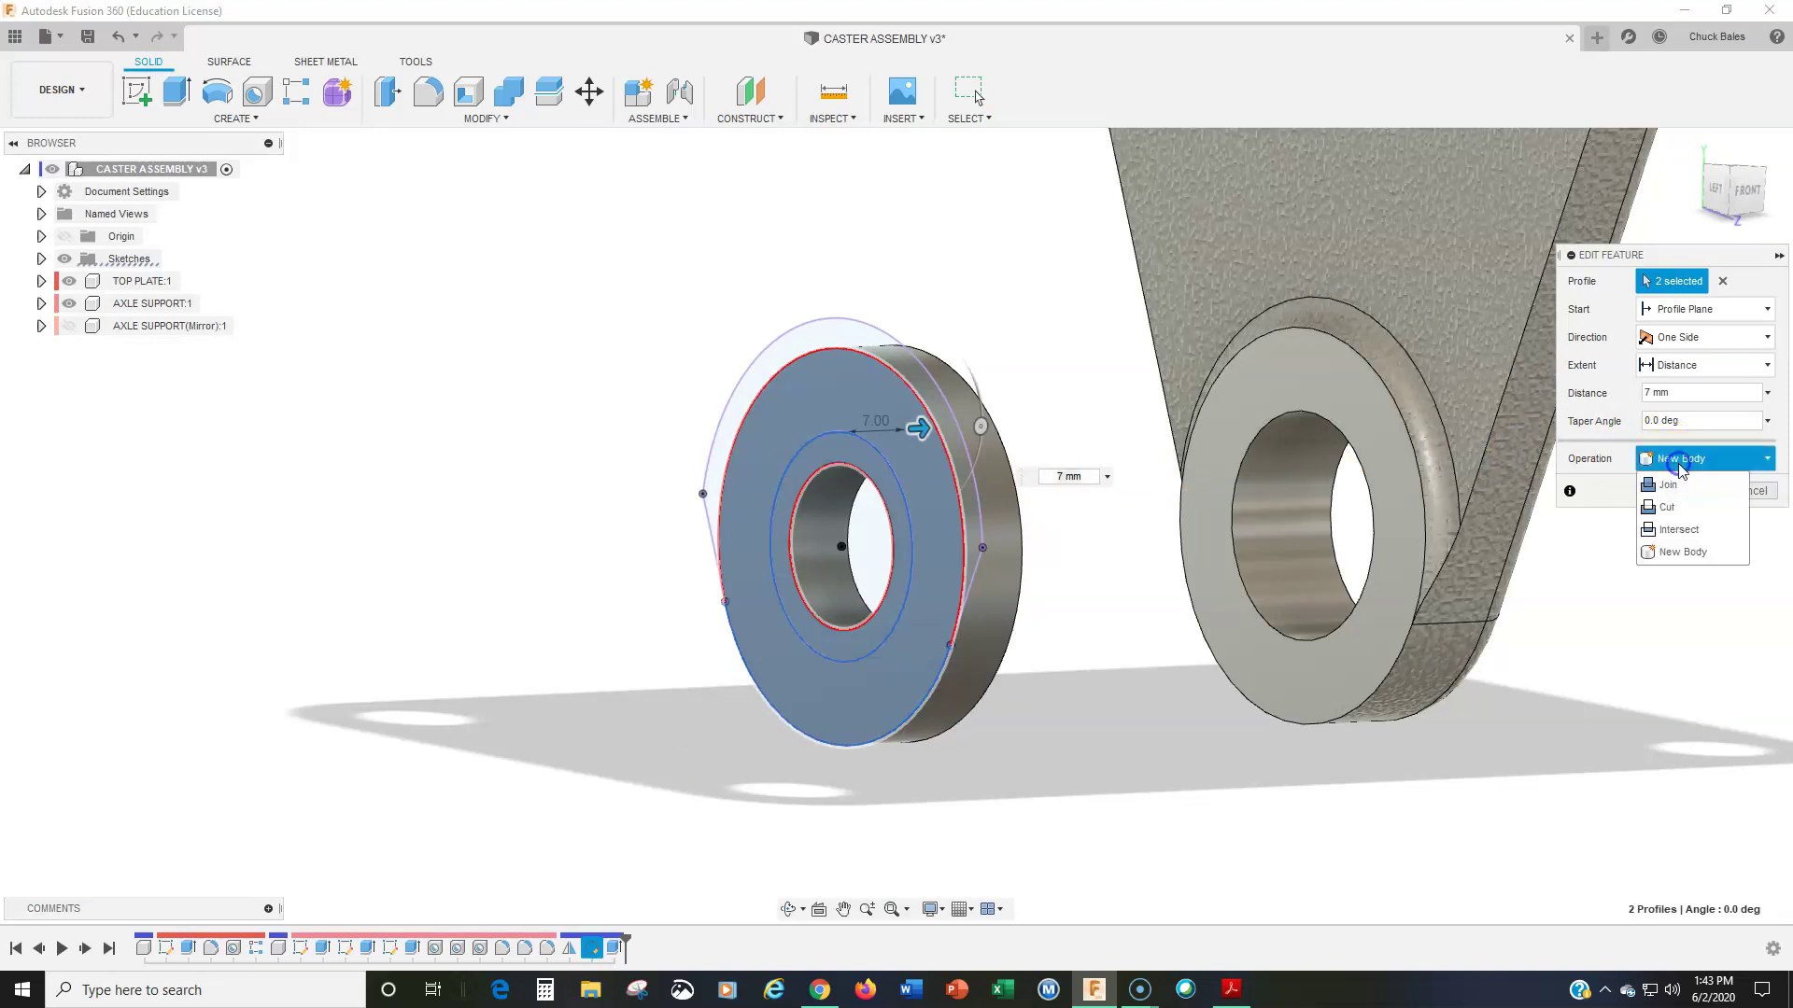
pyautogui.click(1670, 553)
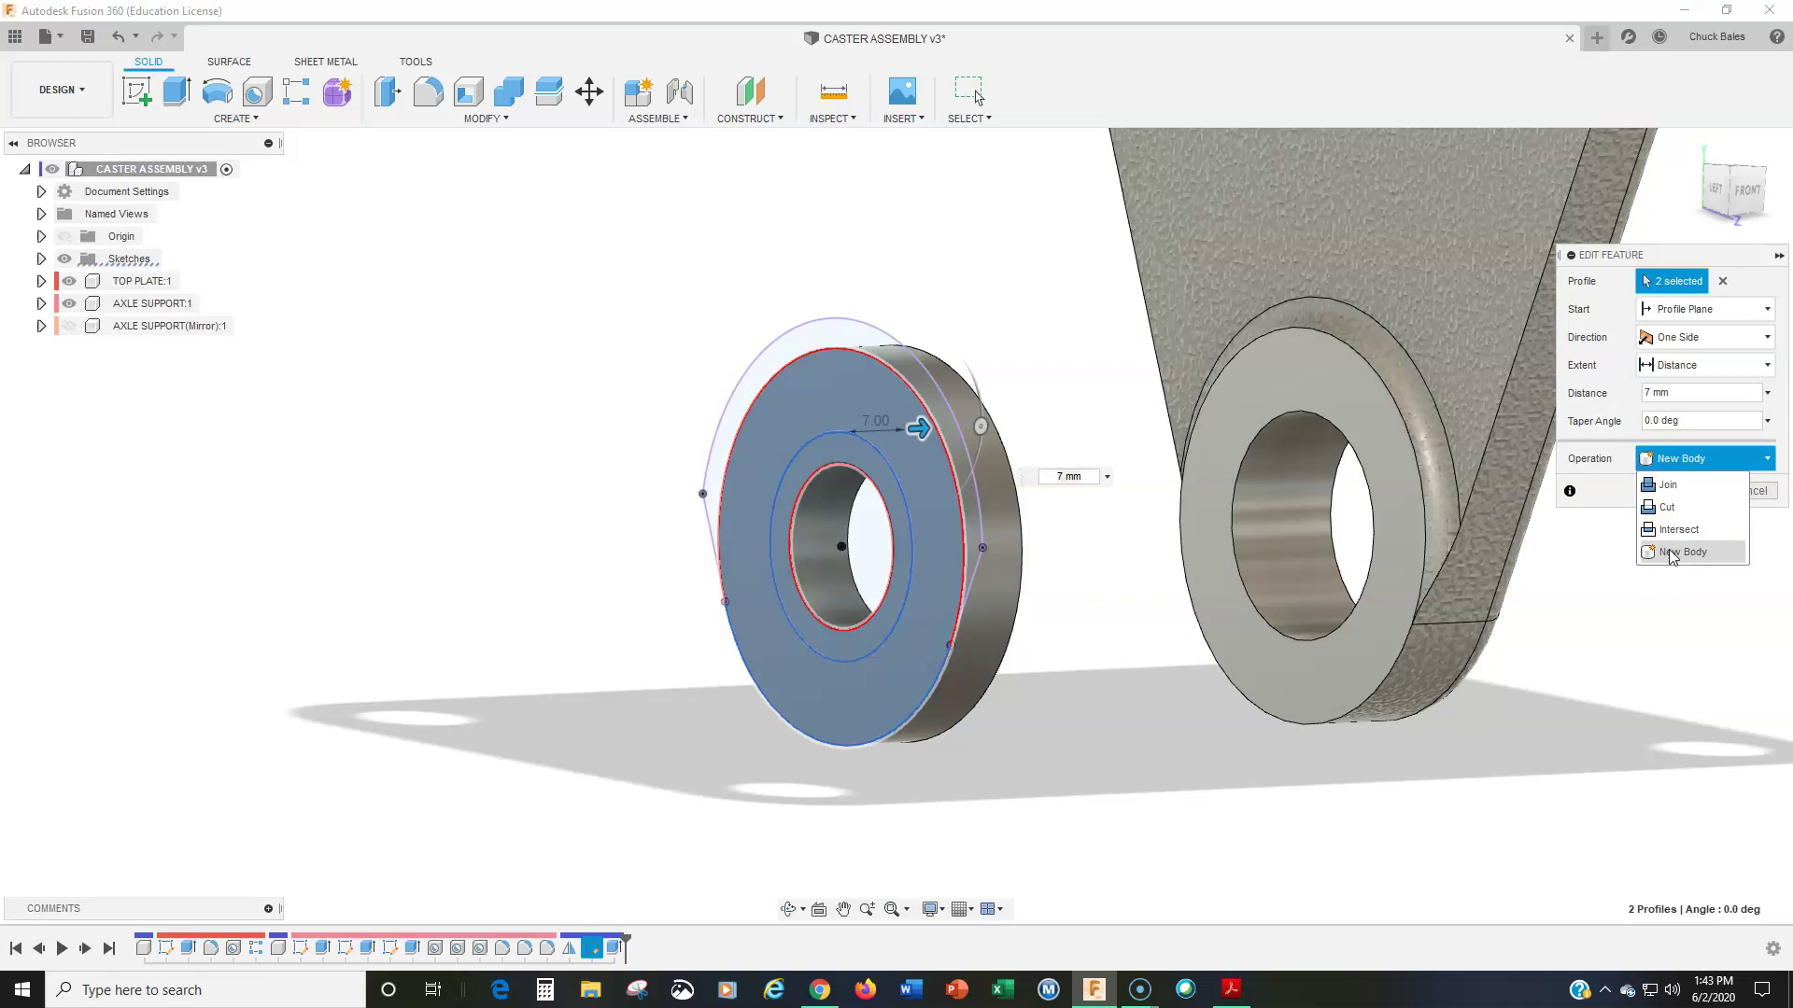
pyautogui.click(1678, 554)
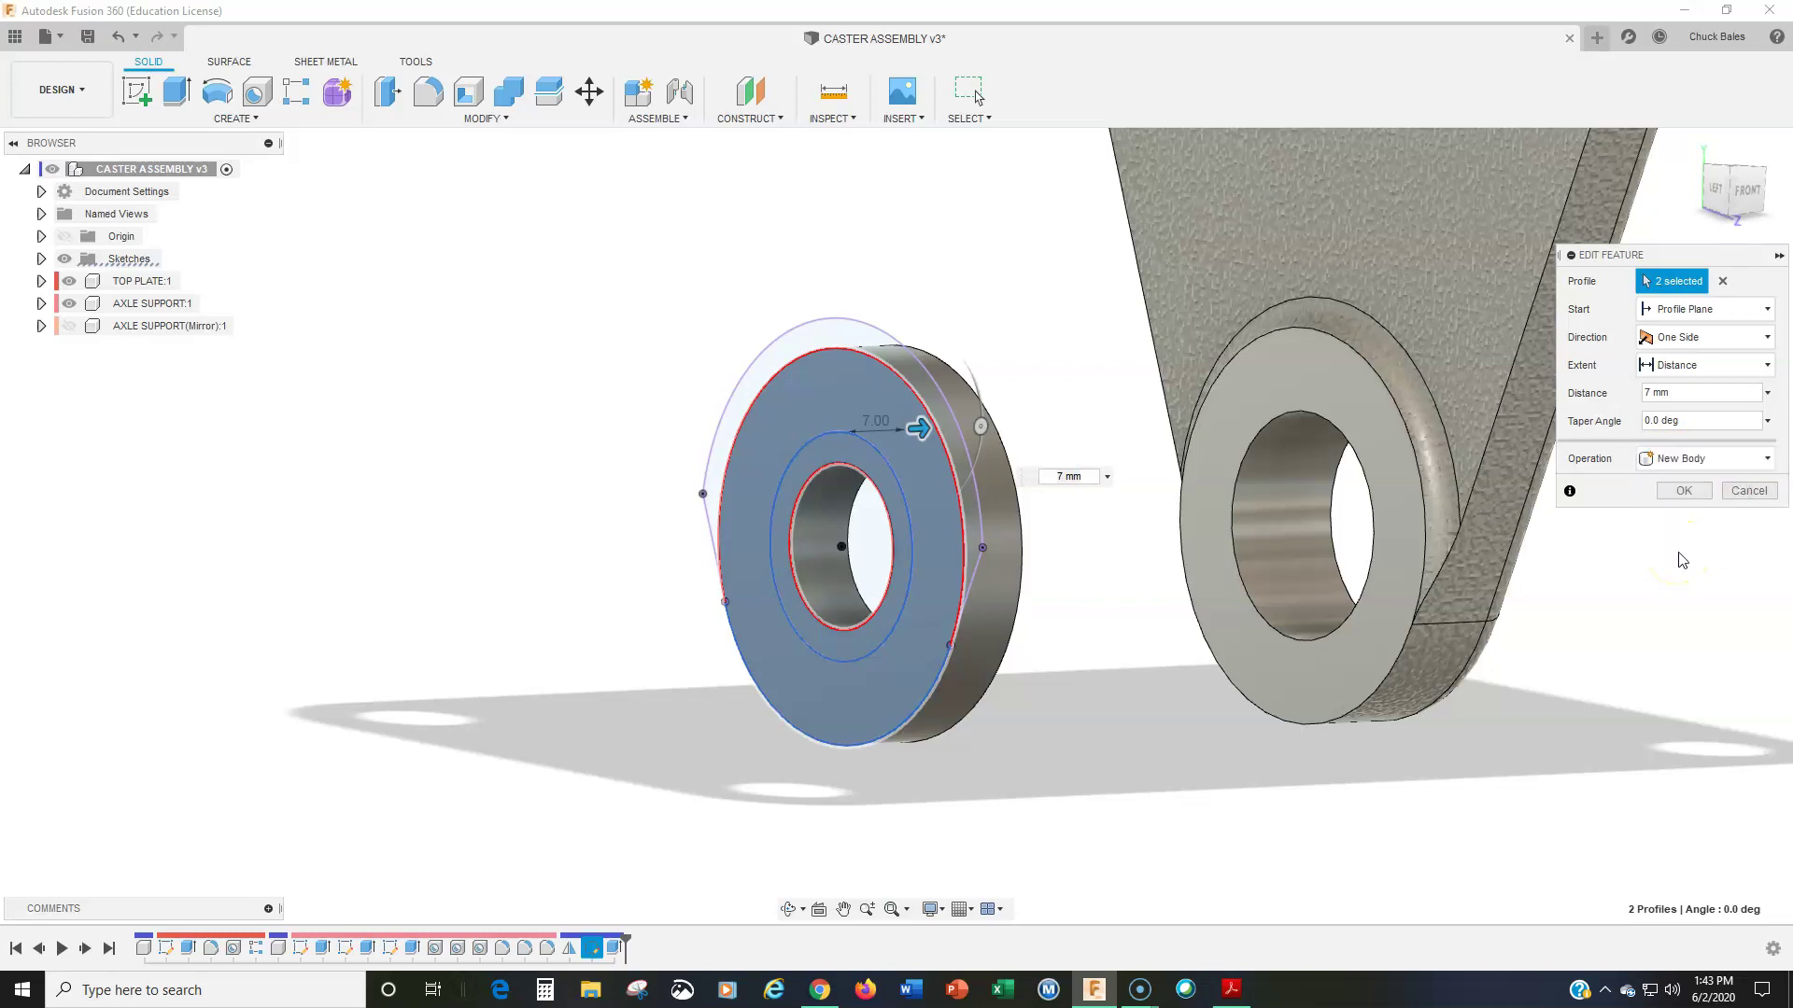
pyautogui.click(1692, 491)
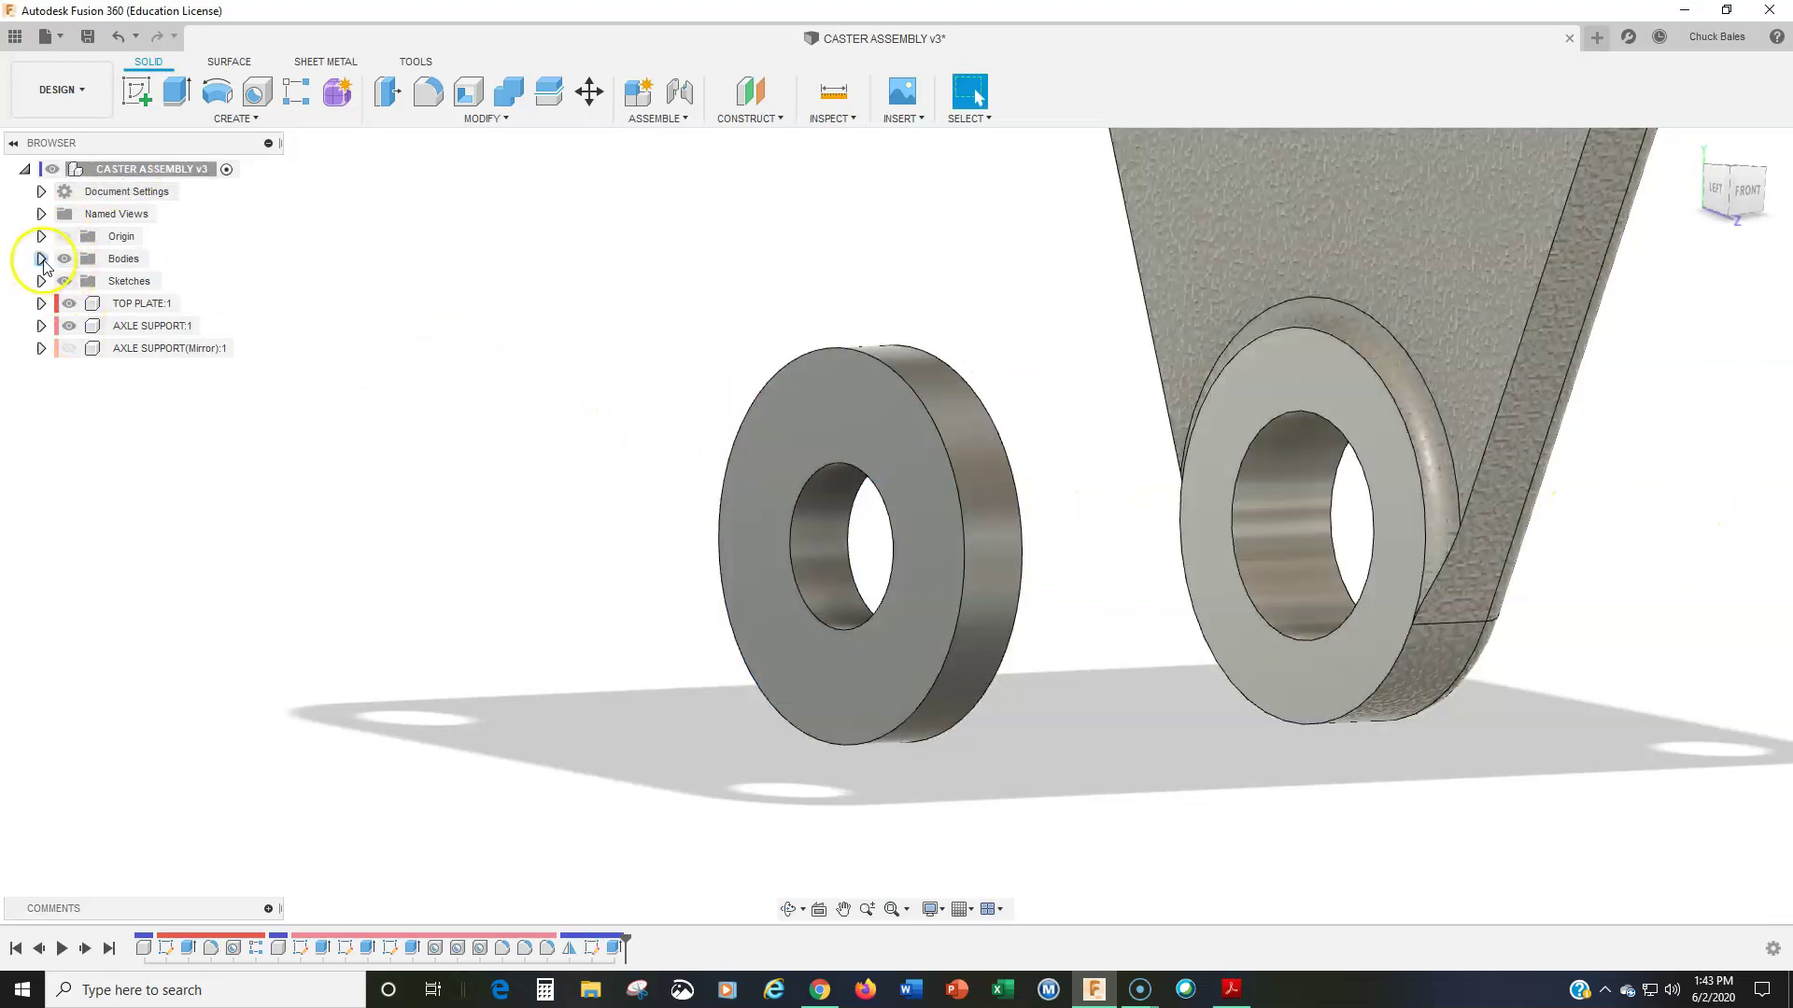
# Step: Create a component from the top-level assembly's extruded flange body
pyautogui.click(41, 259)
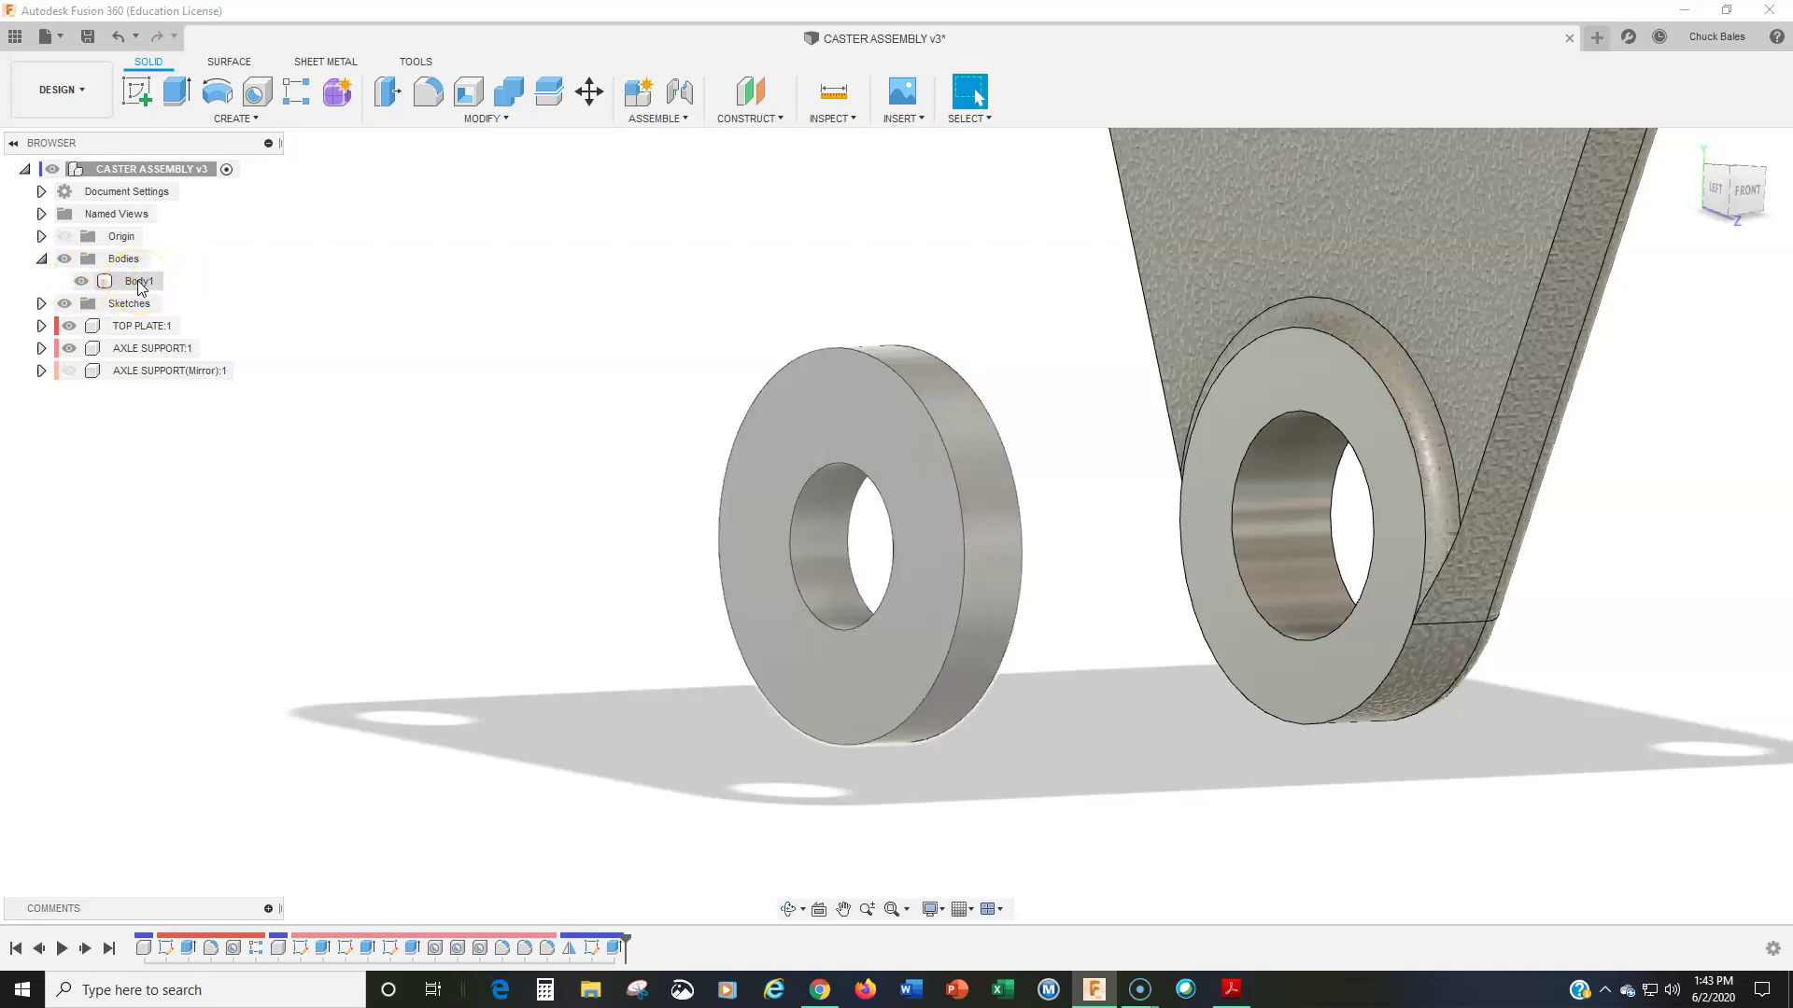
pyautogui.rightClick(140, 283)
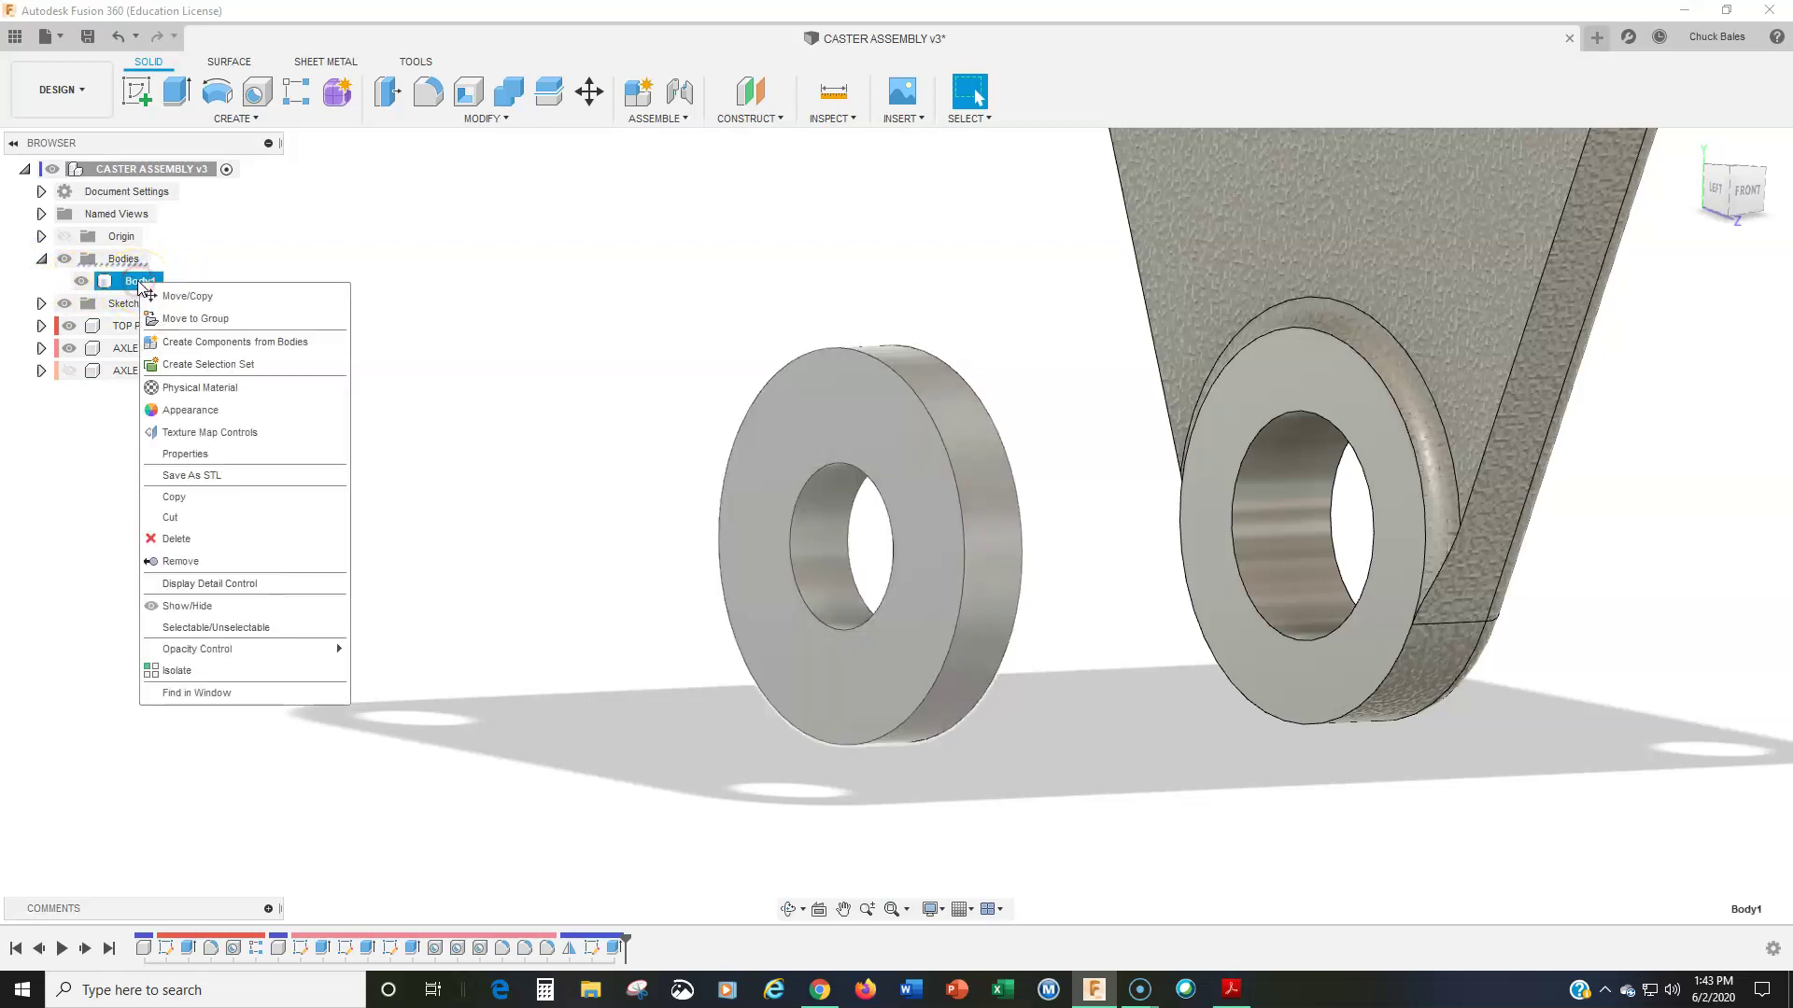
pyautogui.click(187, 350)
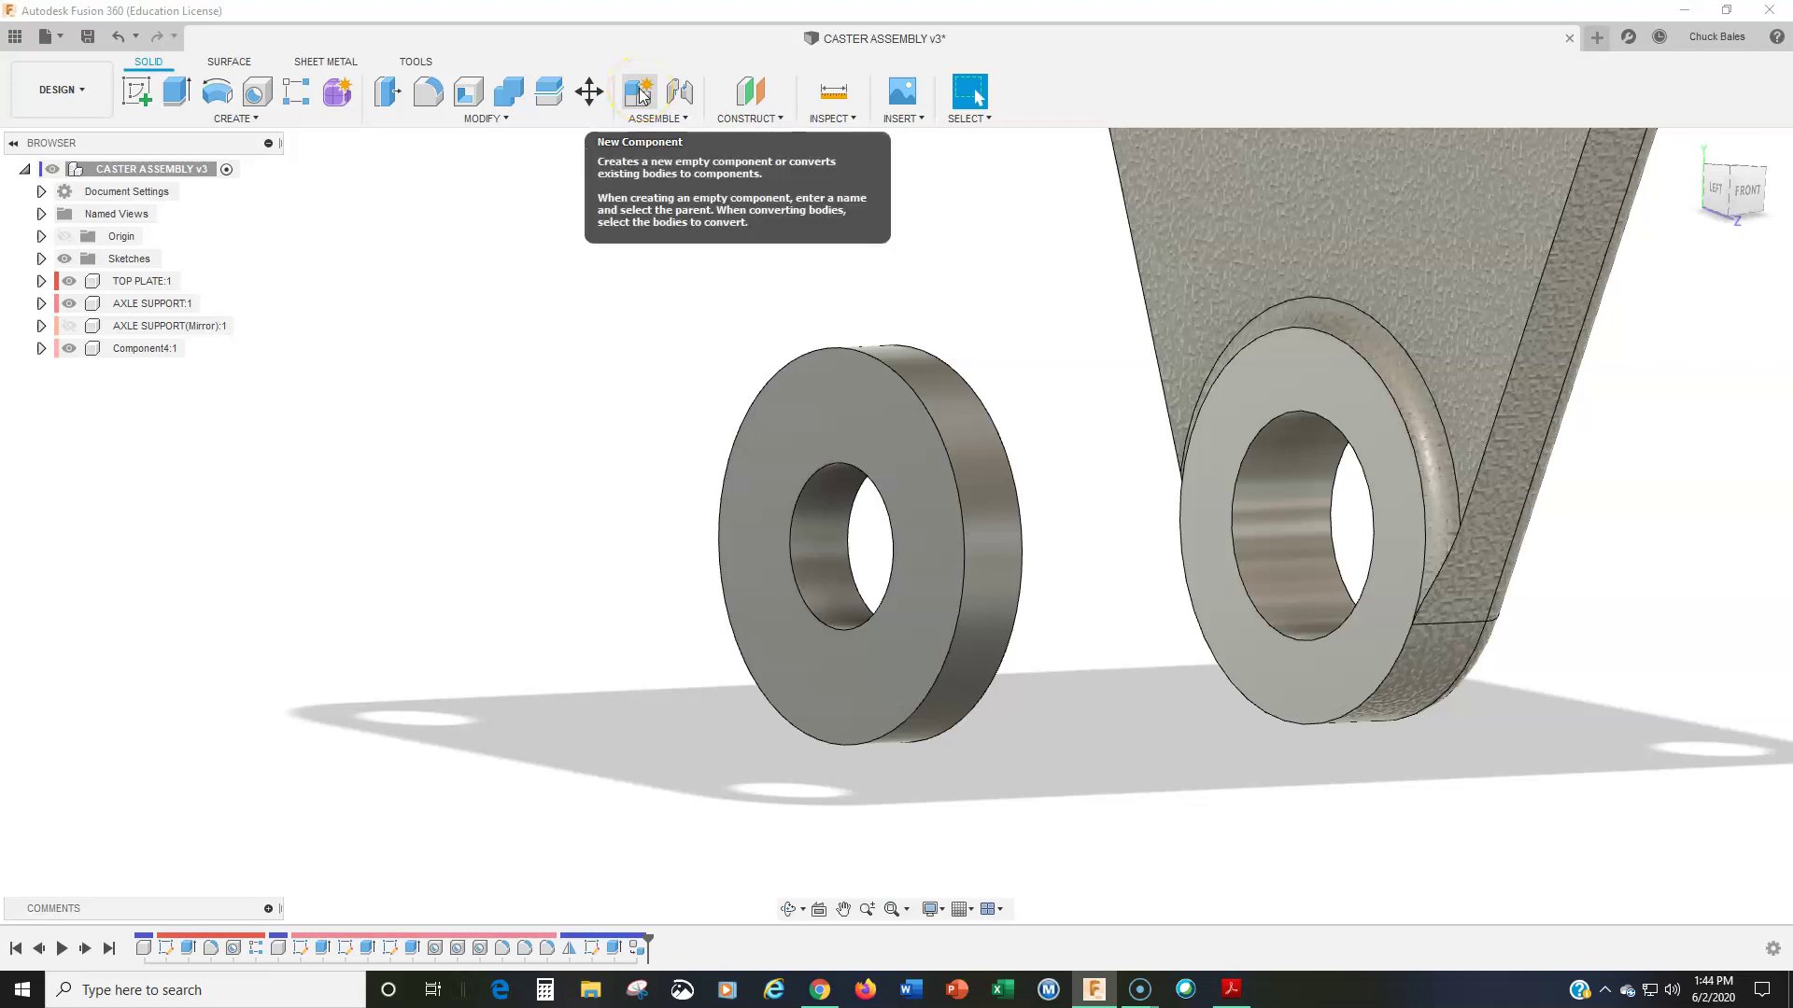
# Step: Rename the new flange component as BUSHING
pyautogui.doubleClick(138, 352)
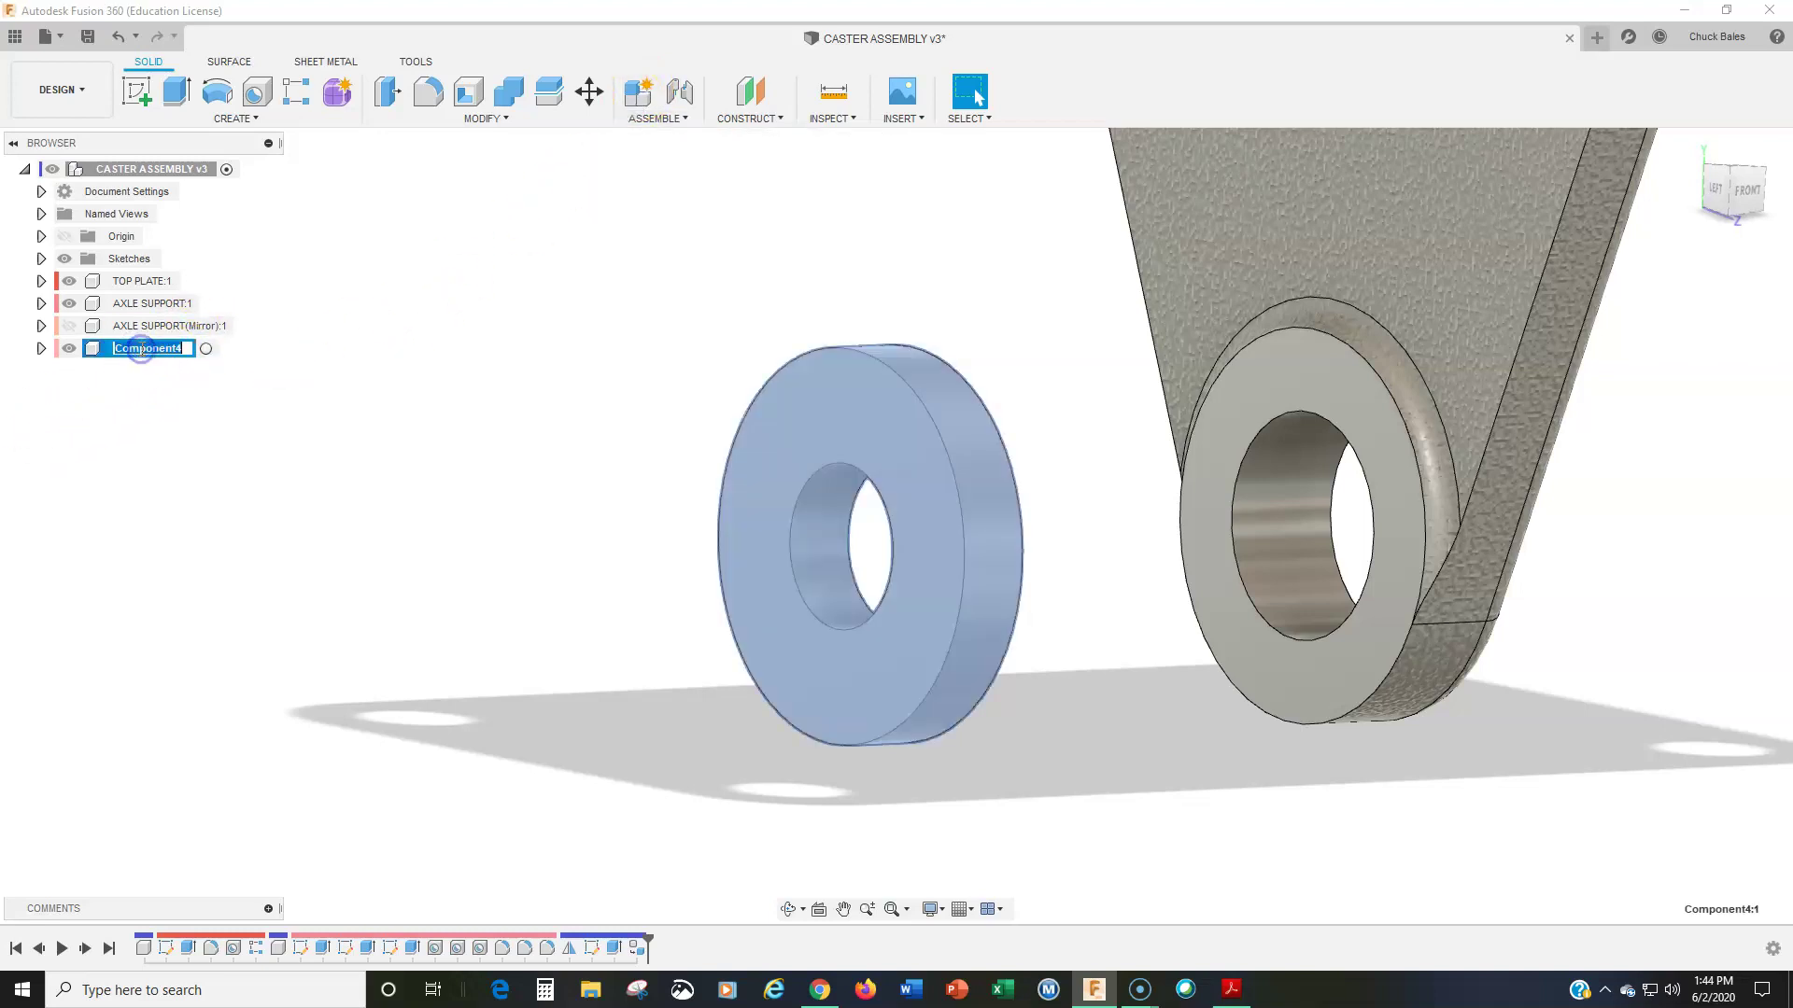
pyautogui.write('bus')
pyautogui.press('BackSpace')
pyautogui.press('BackSpace')
pyautogui.press('BackSpace')
pyautogui.write('BUSHING')
pyautogui.press('Return')
pyautogui.click(341, 502)
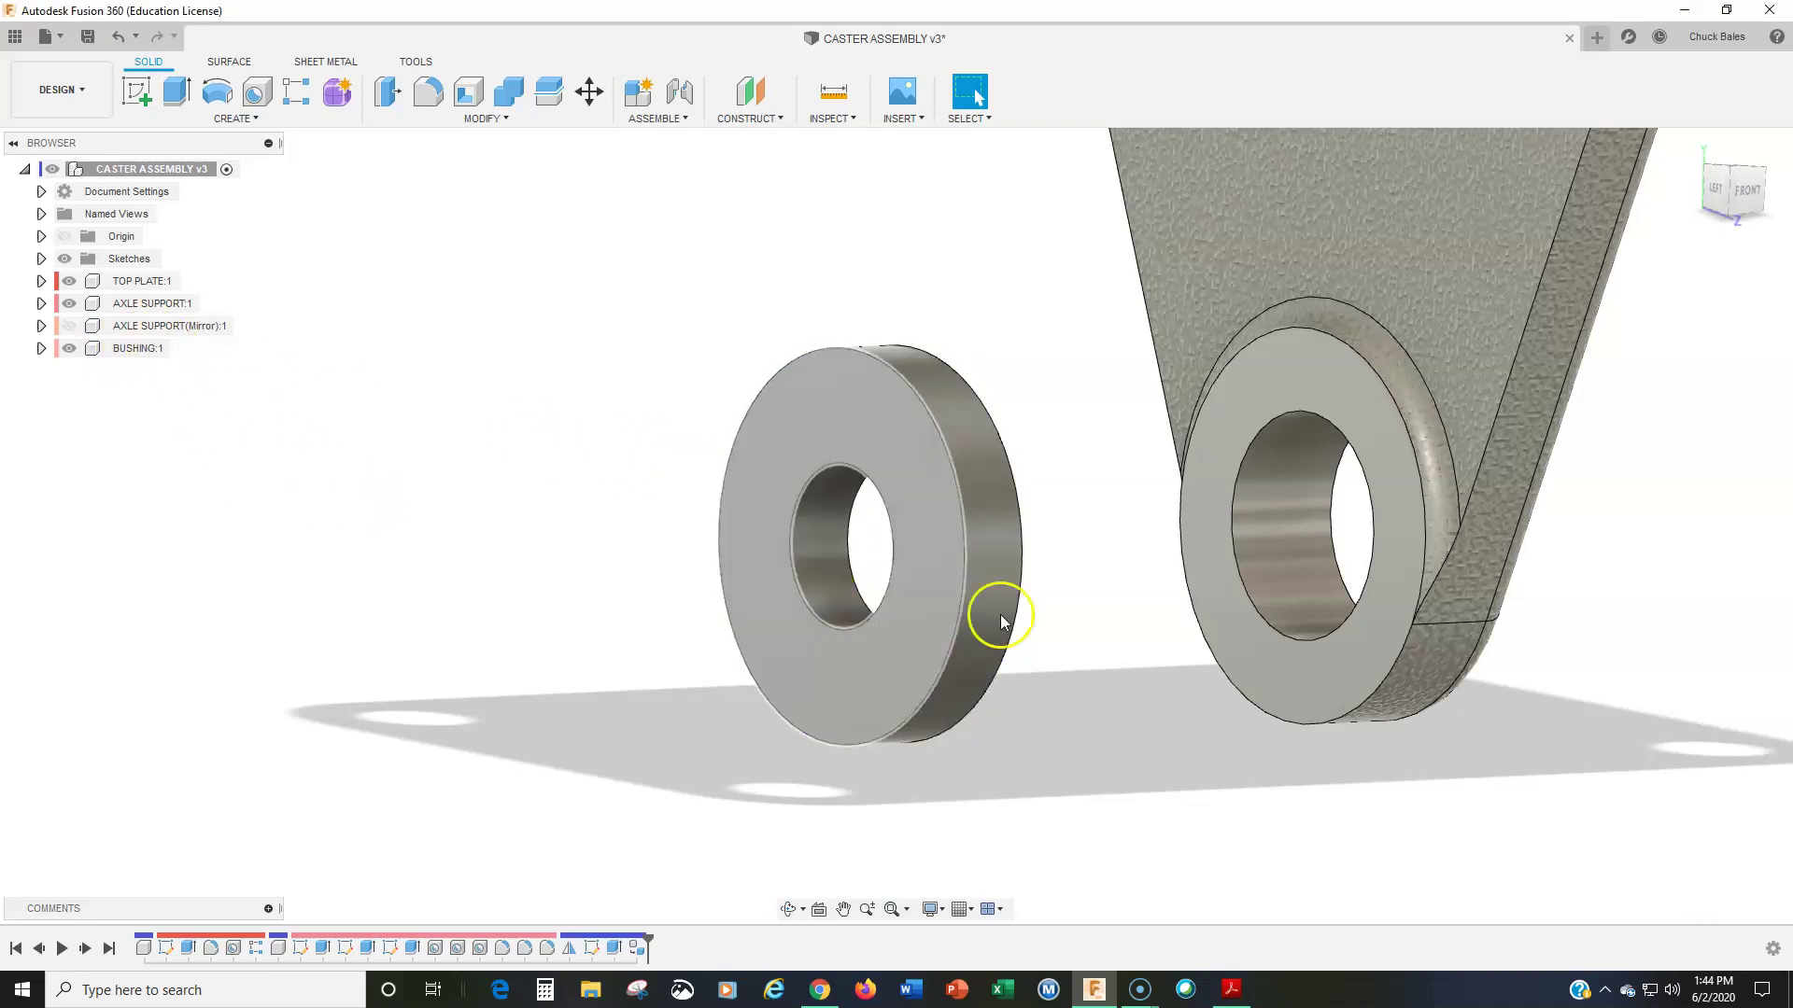
# Step: Activate the BUSHING component and expand it to list its body
pyautogui.click(181, 350)
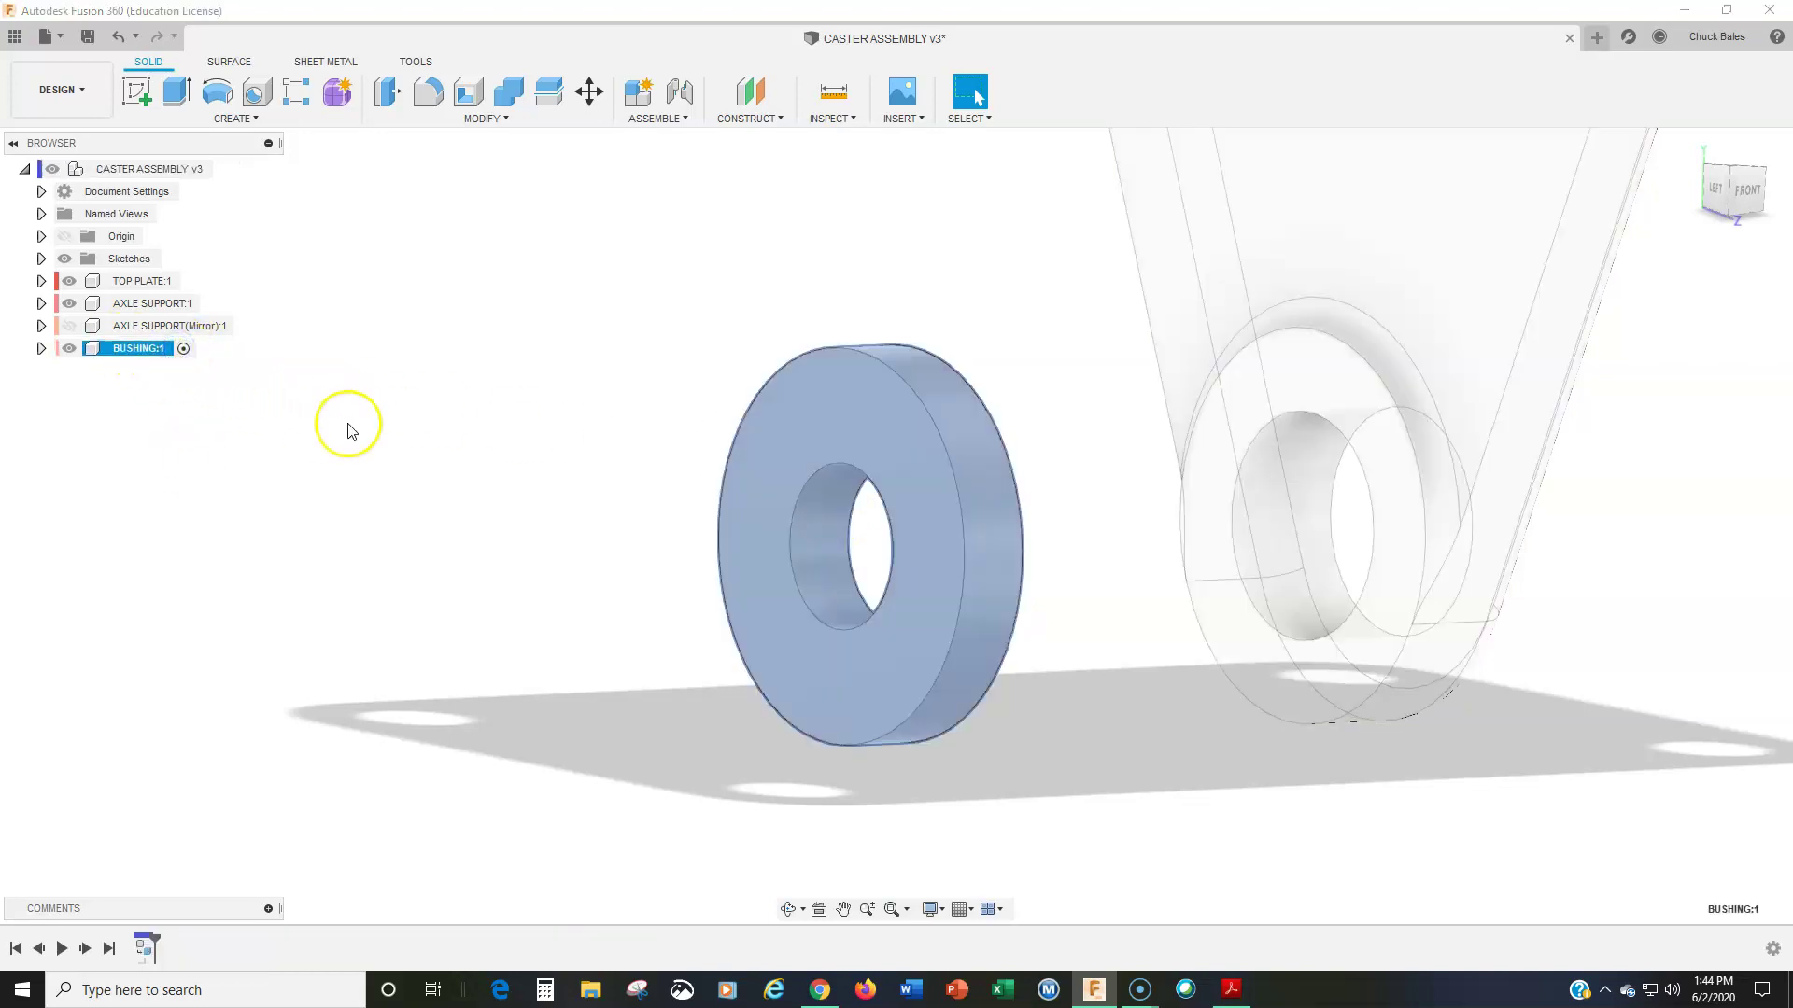
pyautogui.click(400, 422)
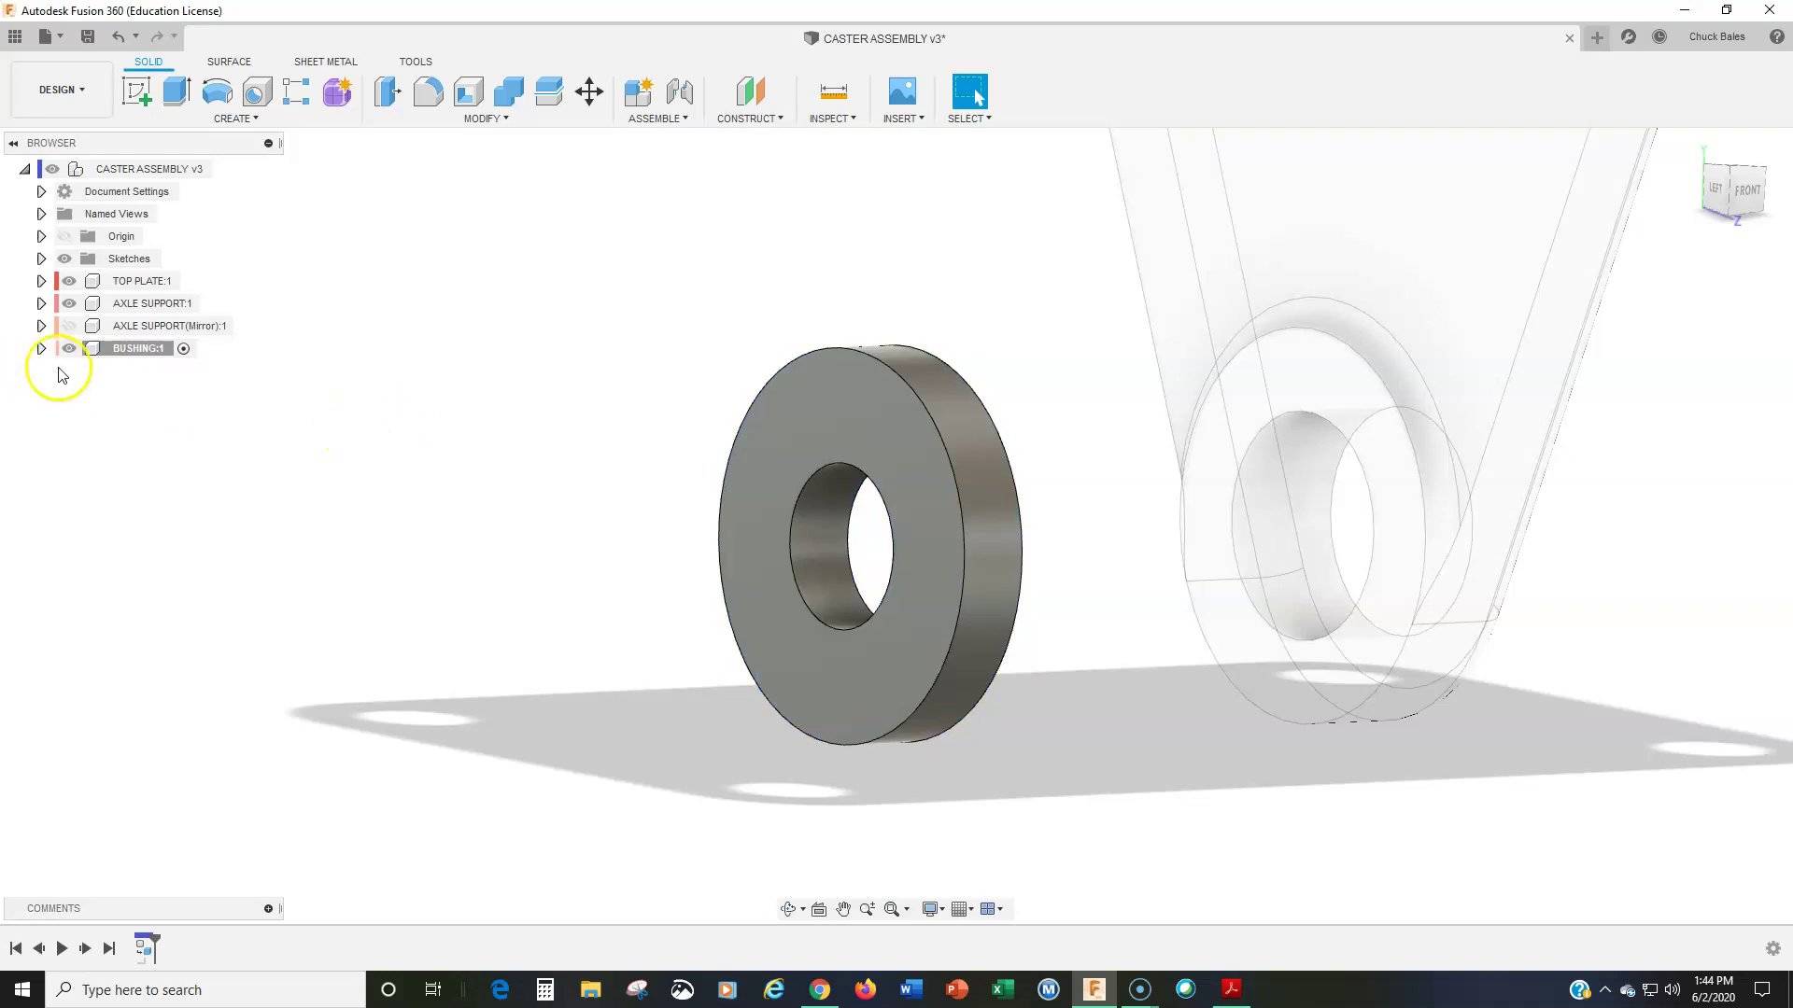
pyautogui.click(41, 348)
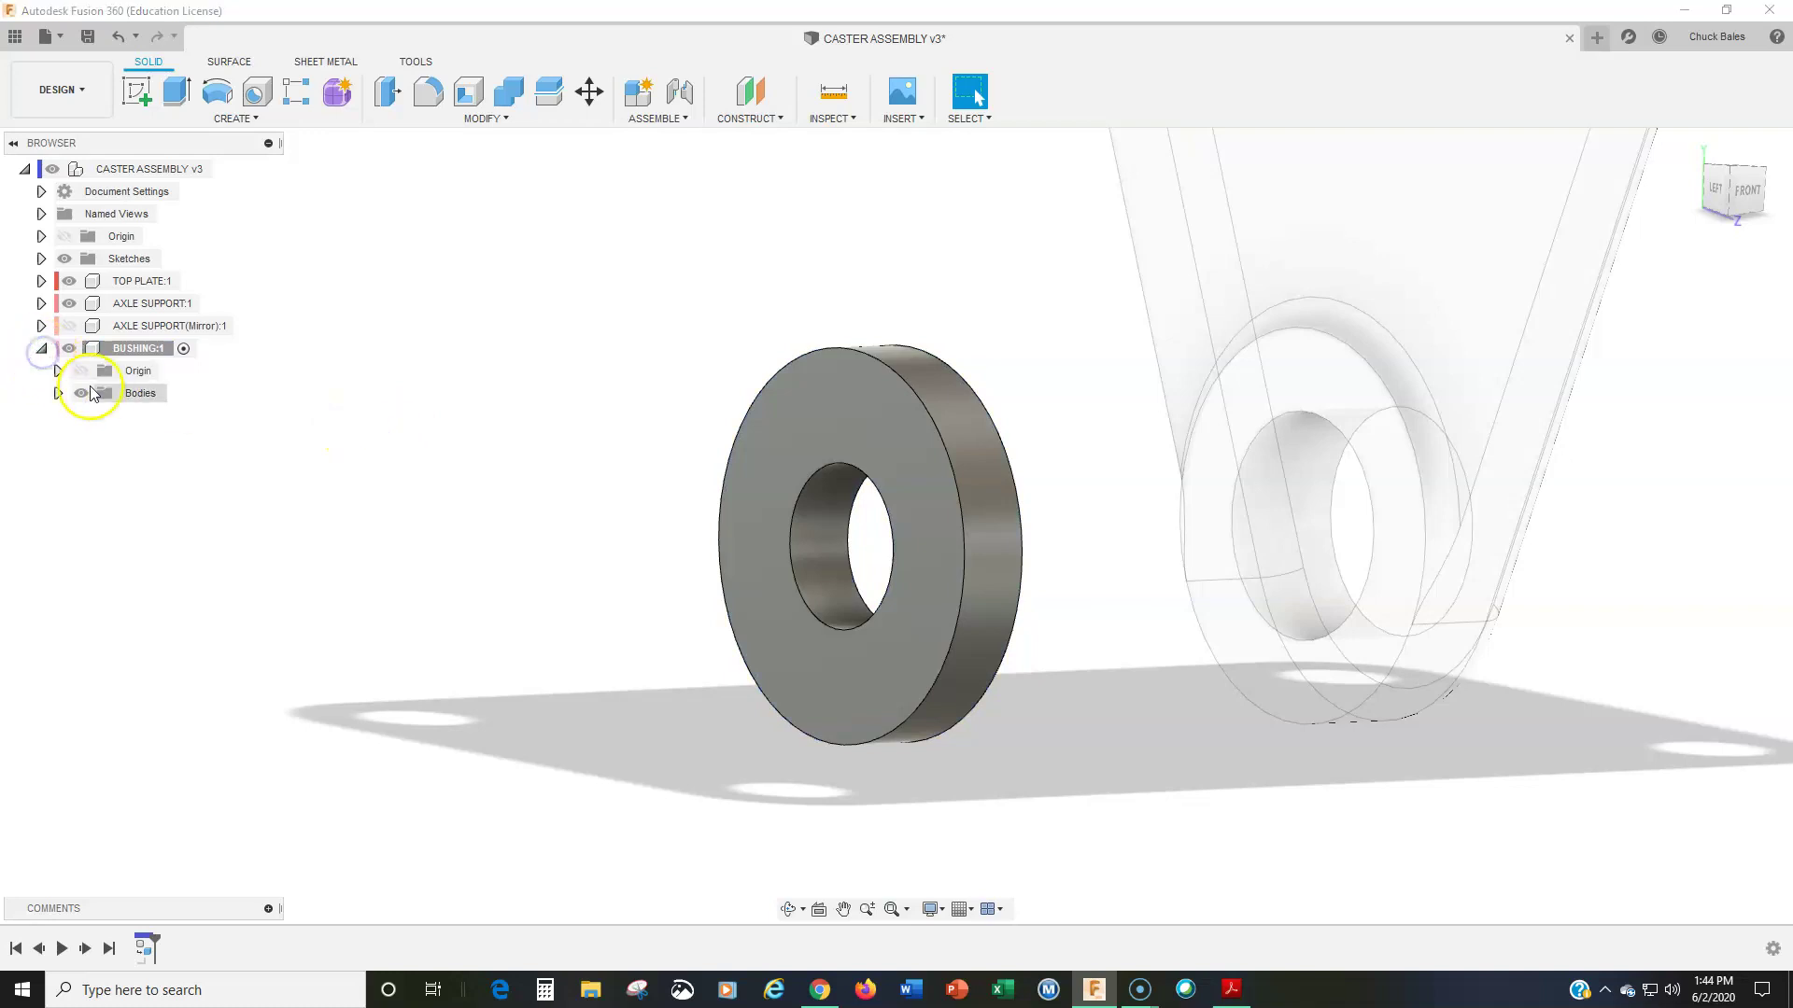
pyautogui.click(57, 393)
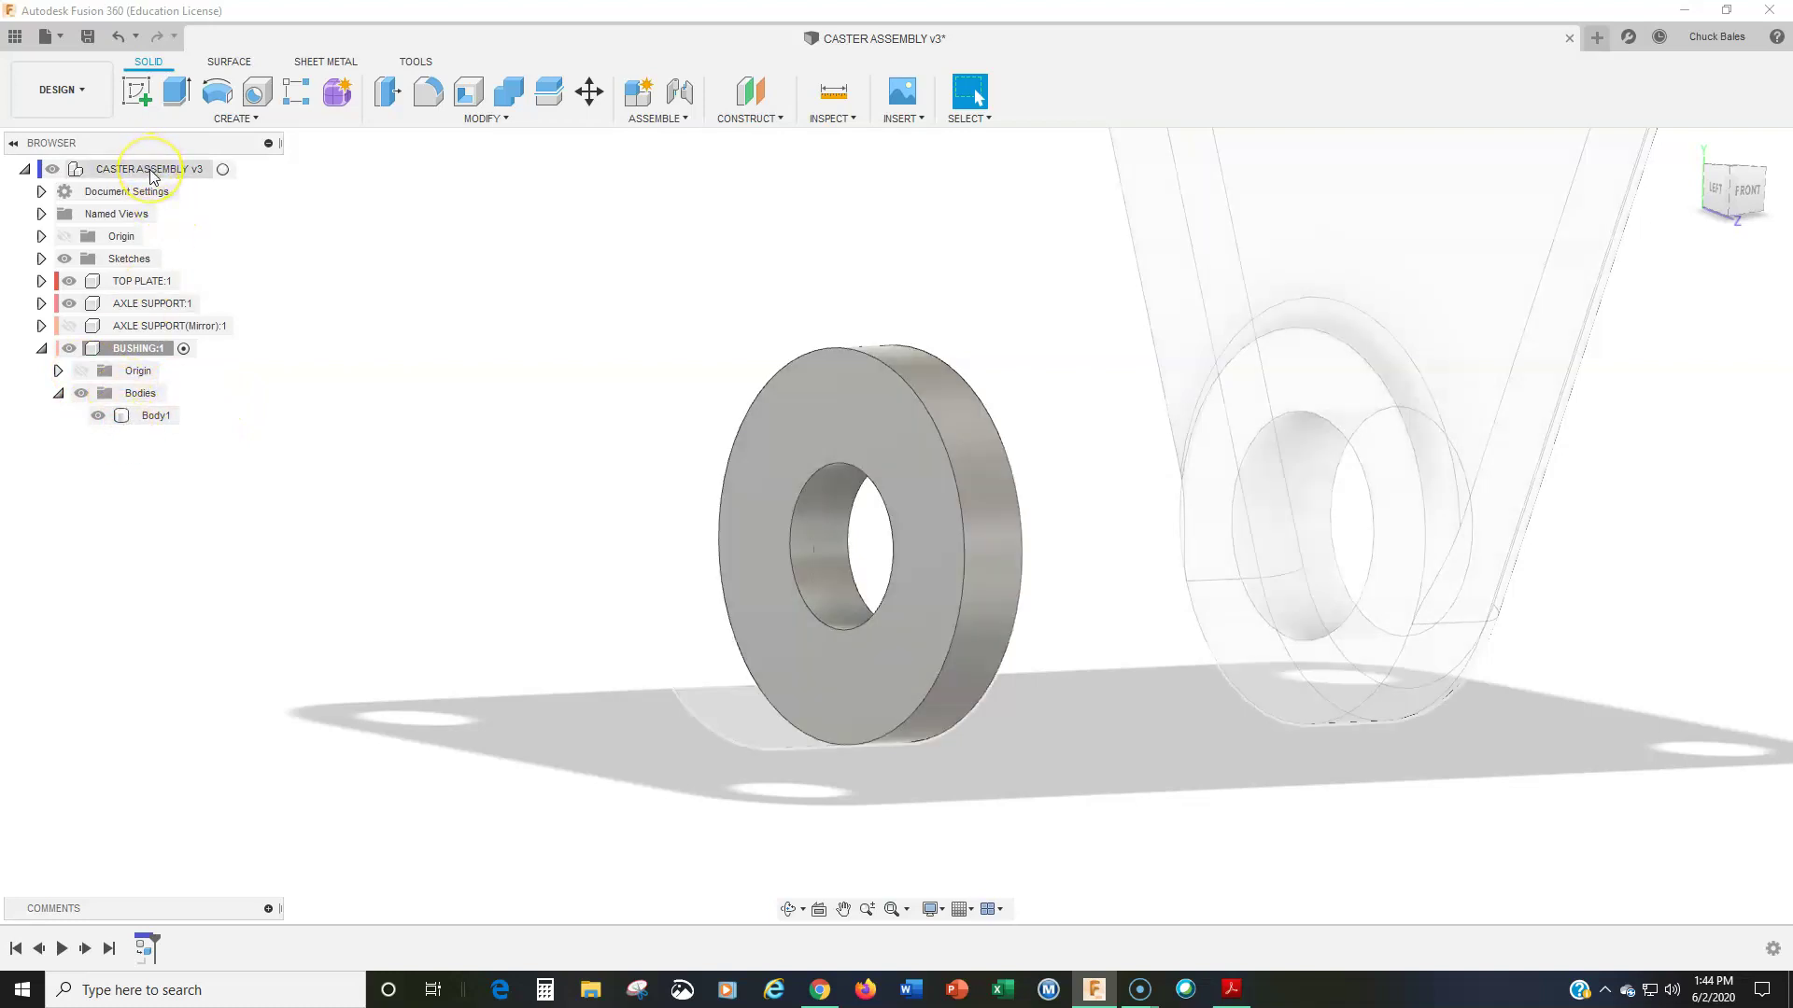
# Step: Show the assembly-level Sketch1 again and collapse the BUSHING component's contents
pyautogui.click(41, 260)
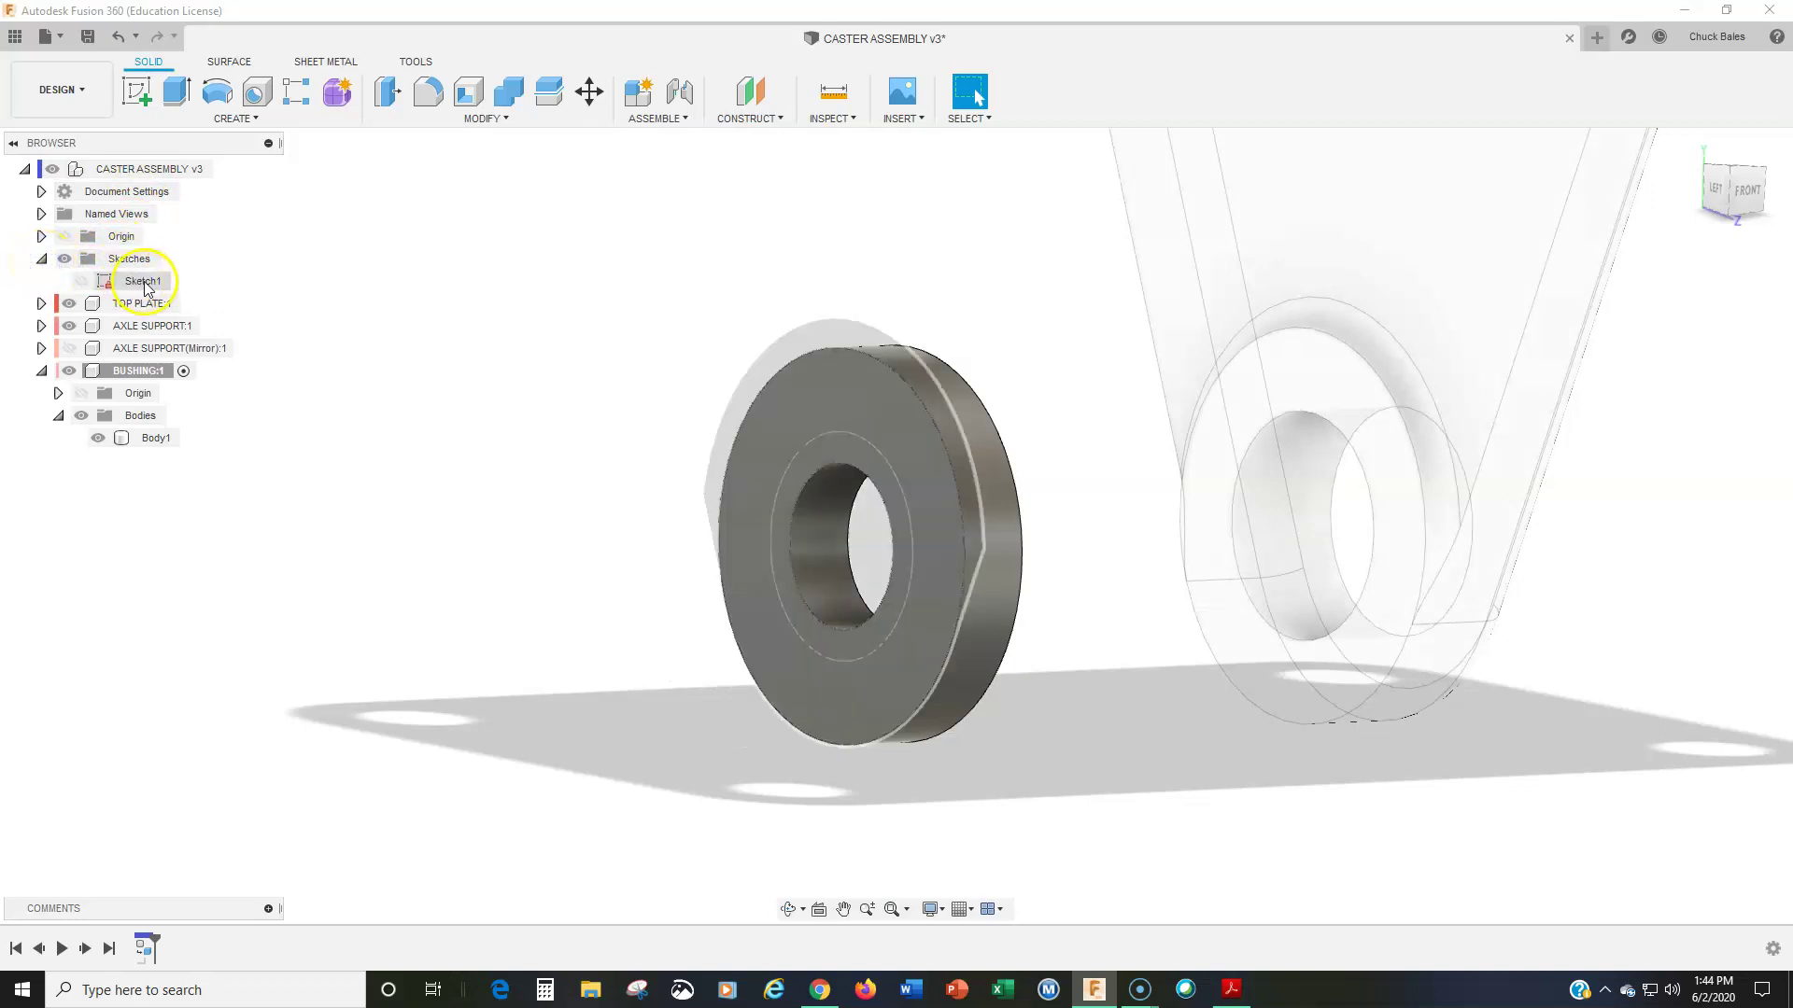
pyautogui.click(80, 285)
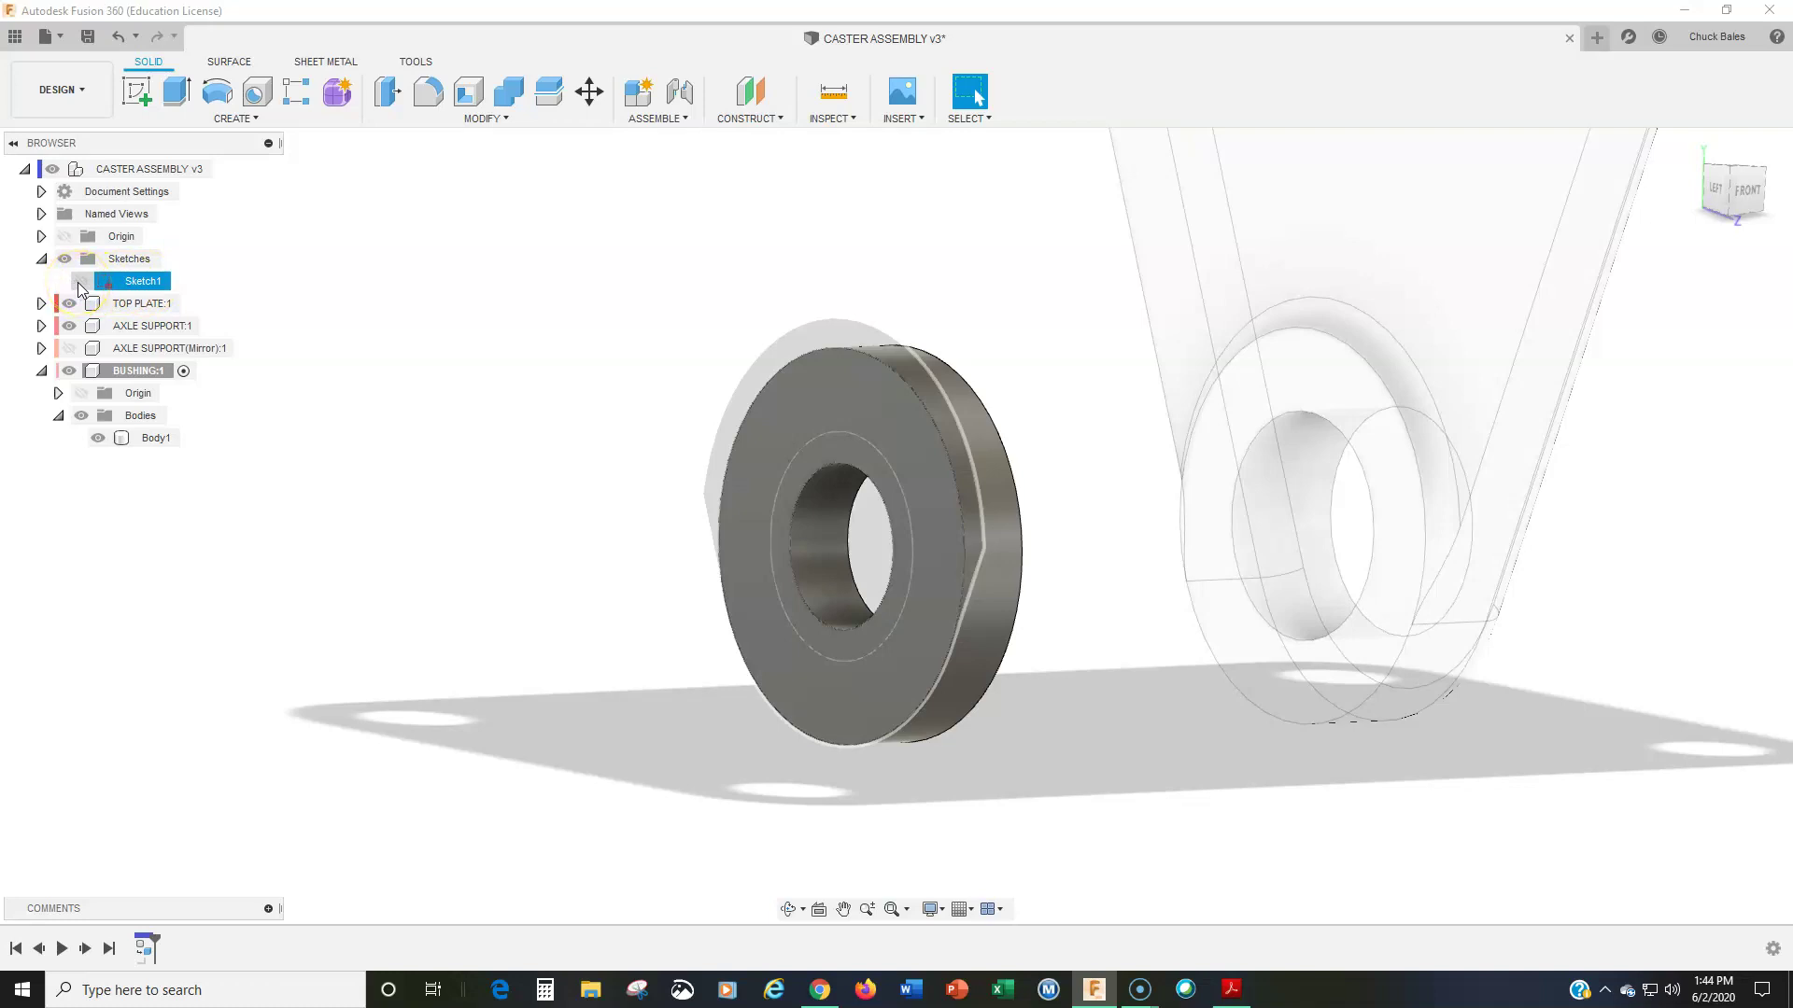
pyautogui.click(80, 281)
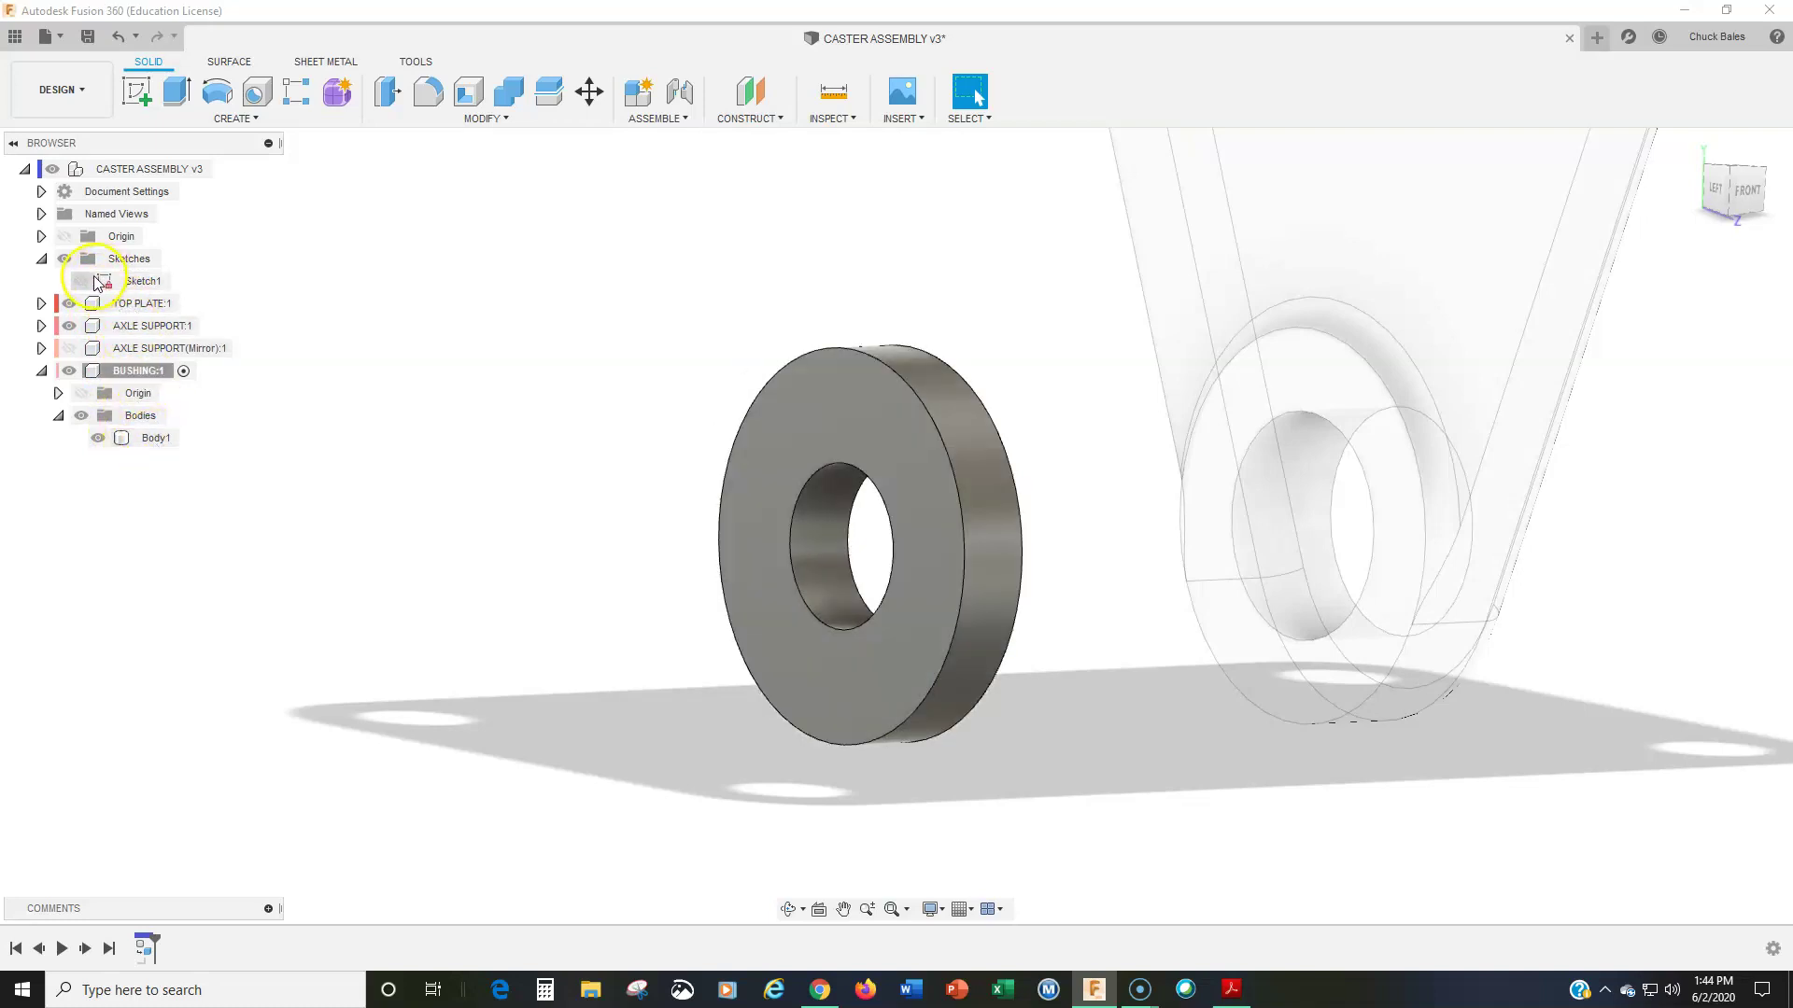
pyautogui.click(80, 281)
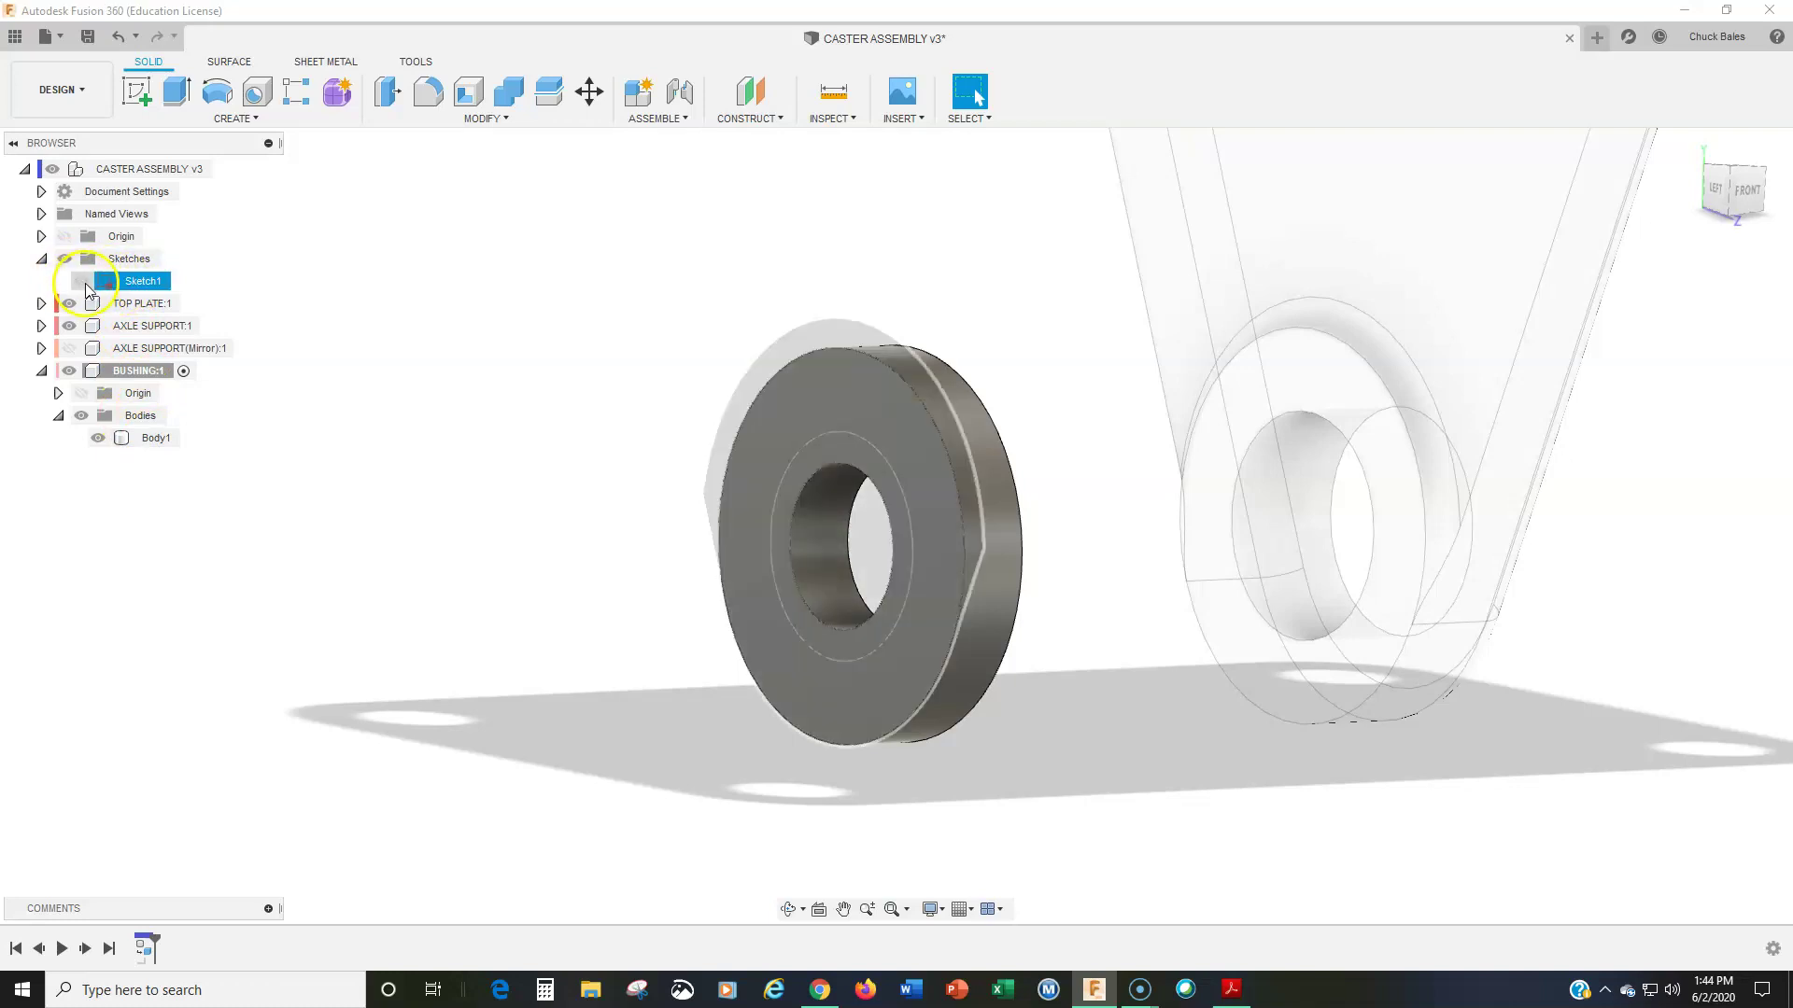
pyautogui.click(82, 282)
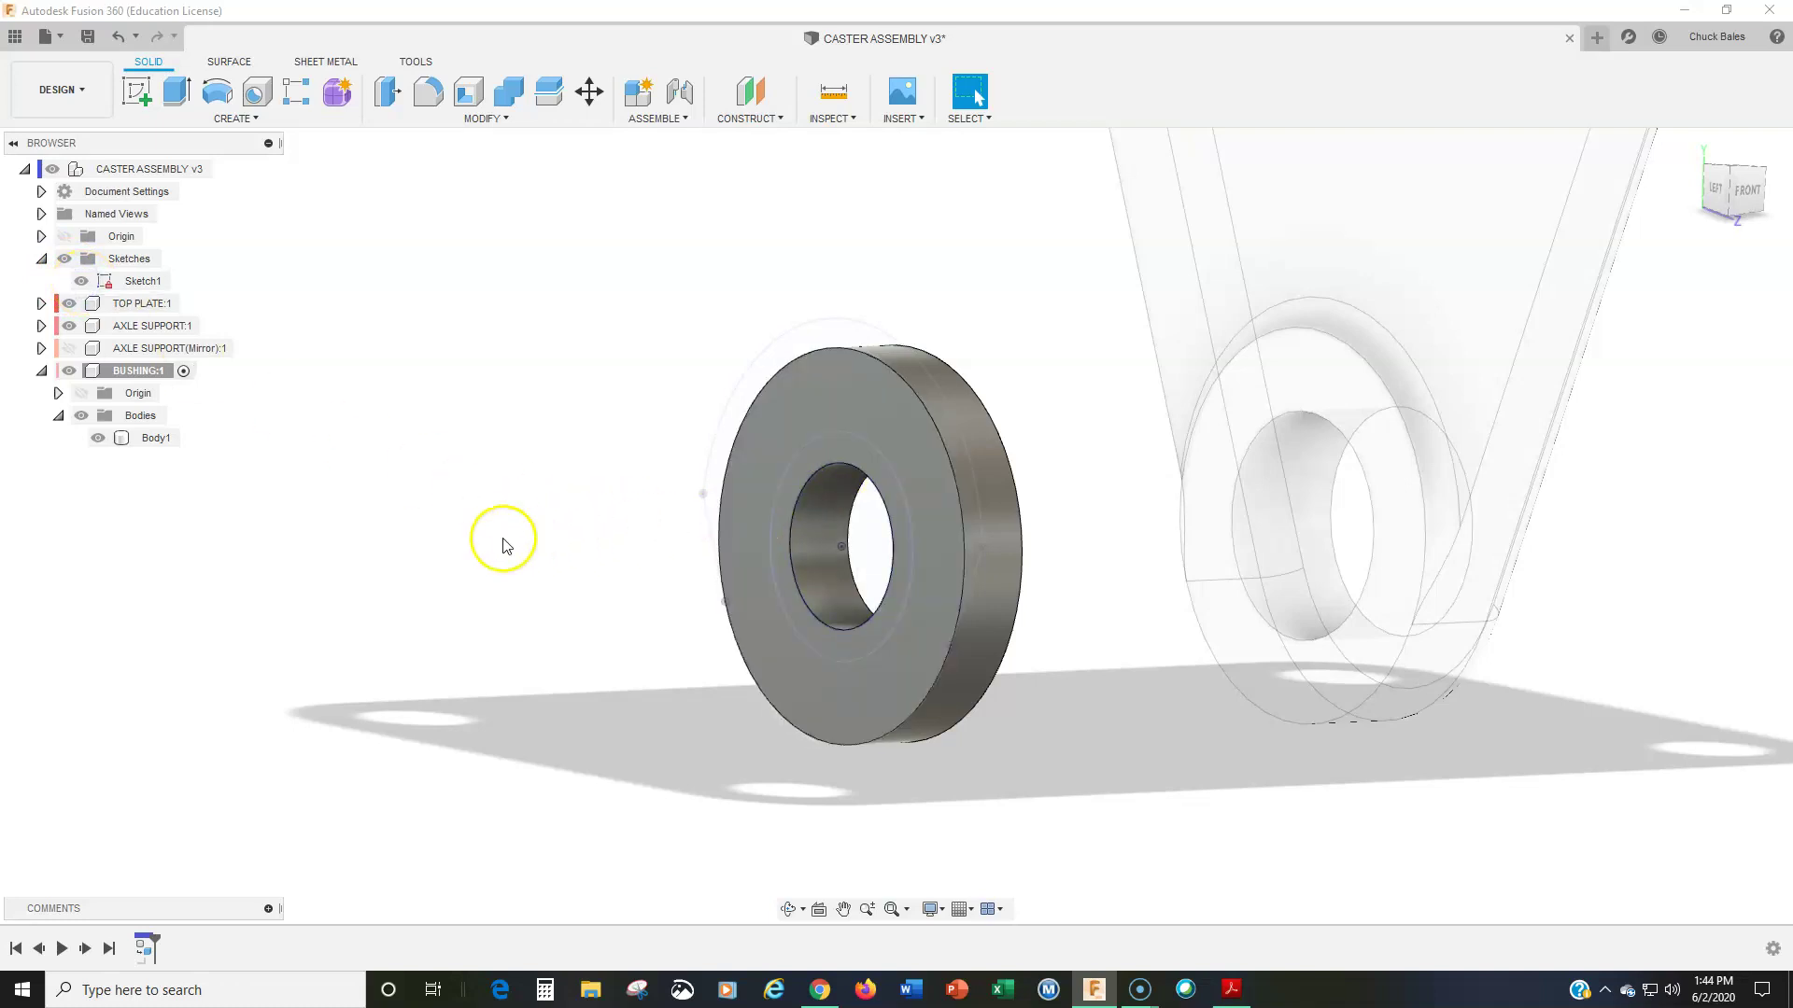
pyautogui.click(41, 371)
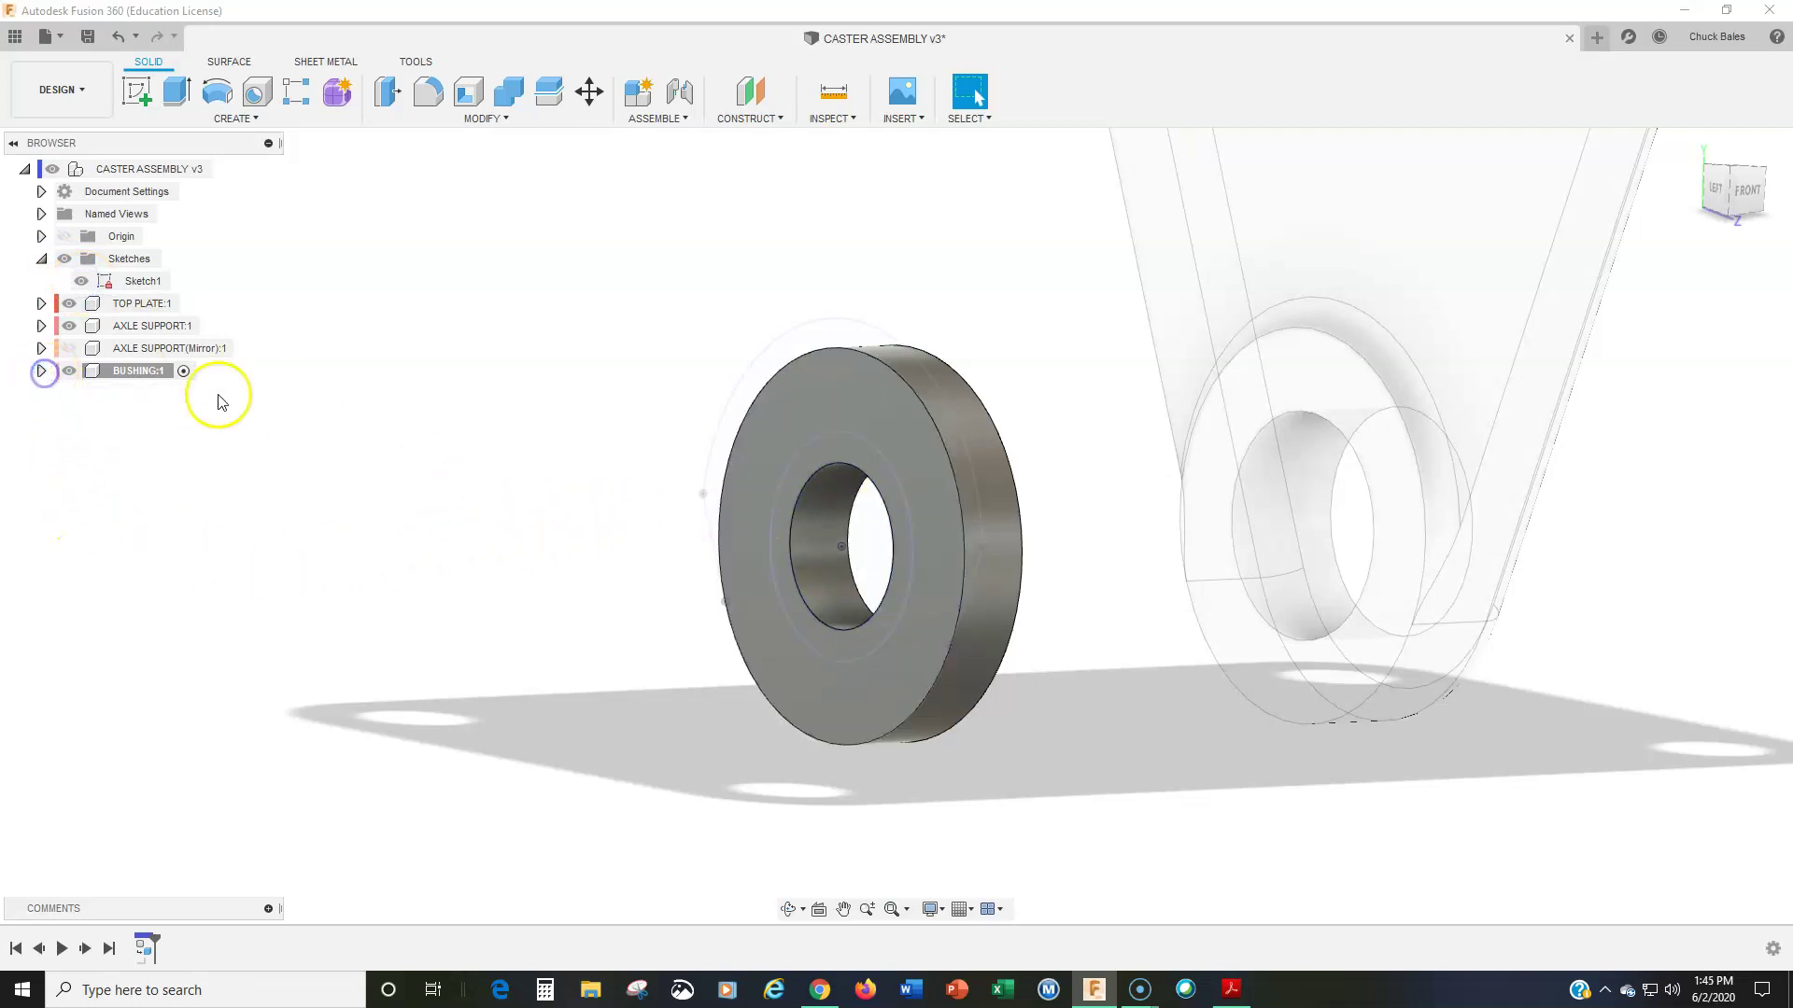
pyautogui.click(135, 374)
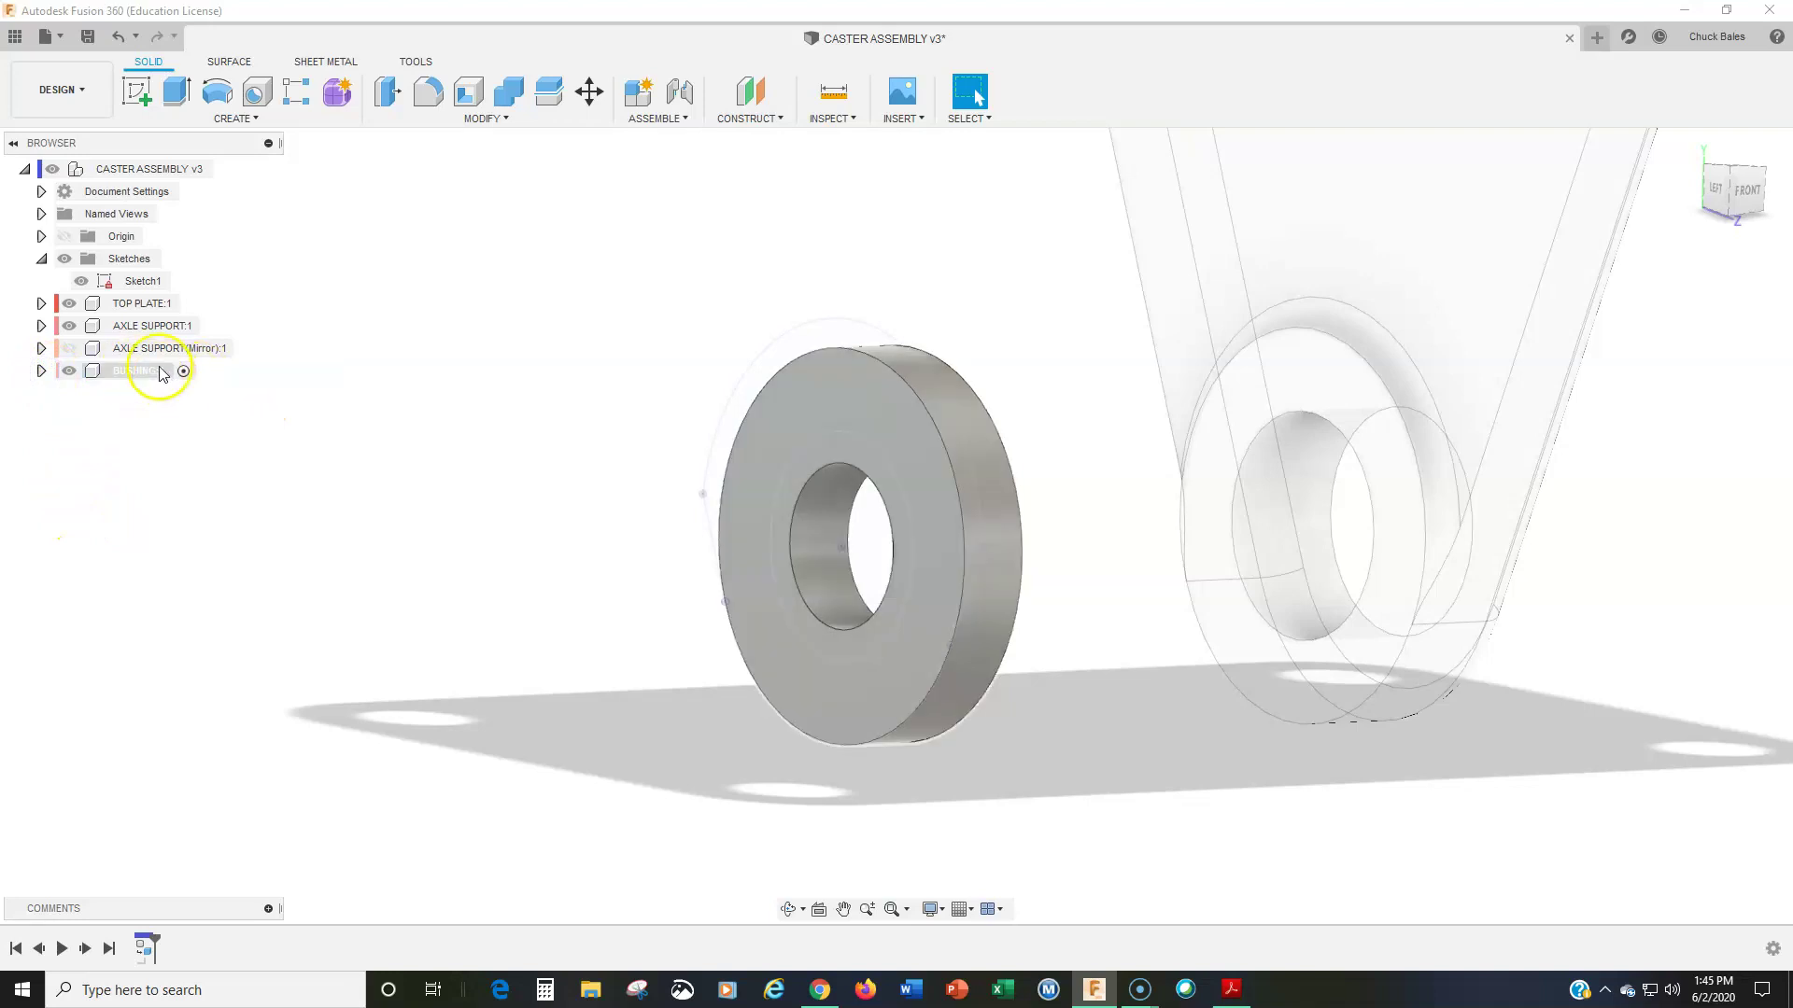
# Step: Extrude the inner ring profile of Sketch1 by -12 mm away from the flange, joining it to the bushing
pyautogui.click(177, 90)
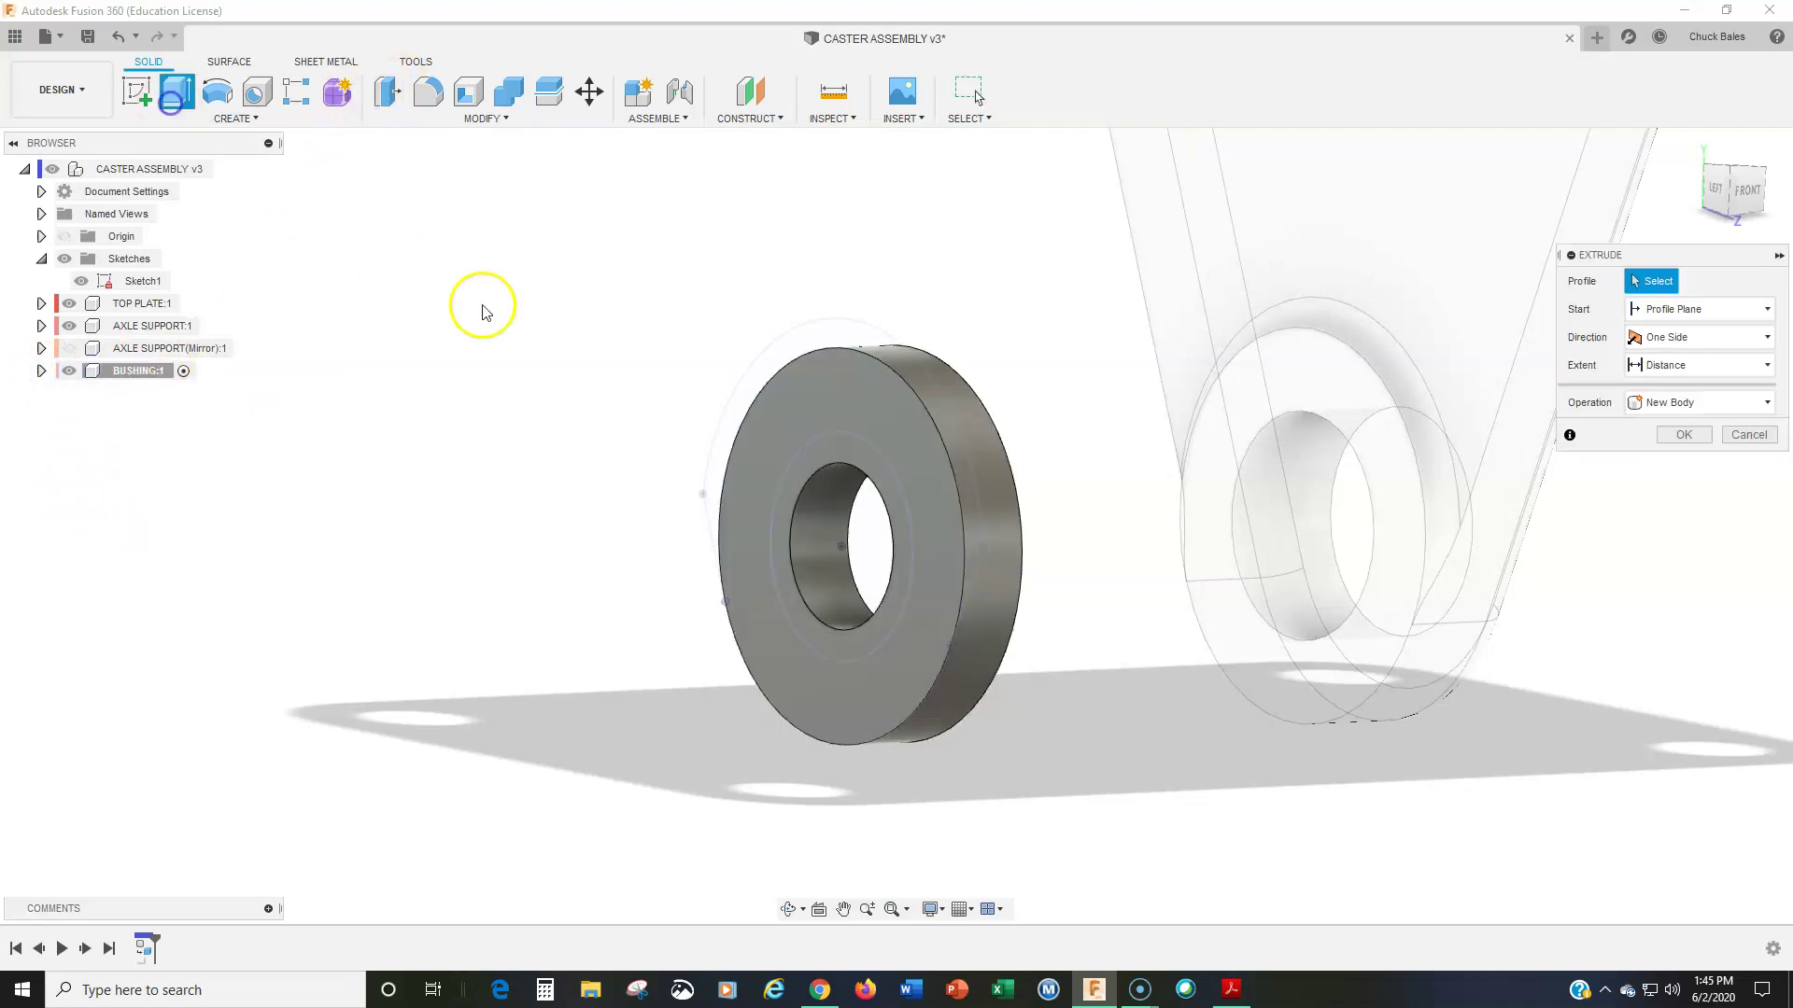
pyautogui.click(813, 452)
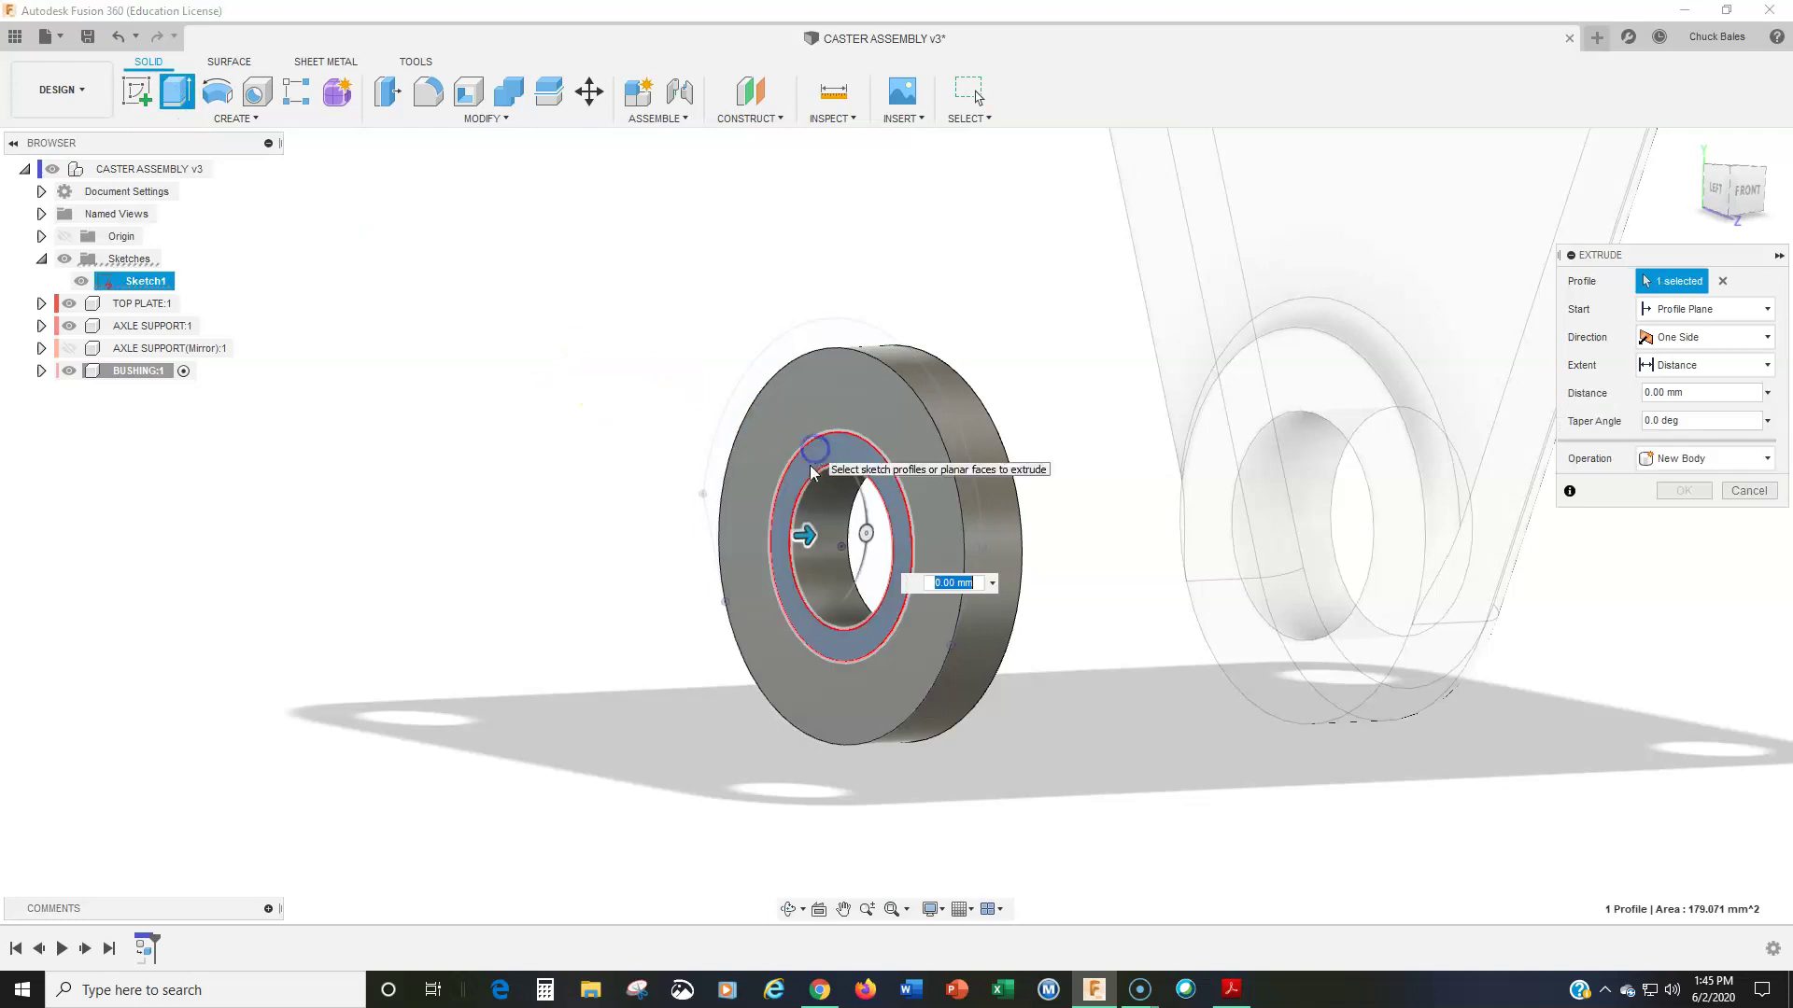
pyautogui.moveTo(797, 540); pyautogui.dragTo(593, 545)
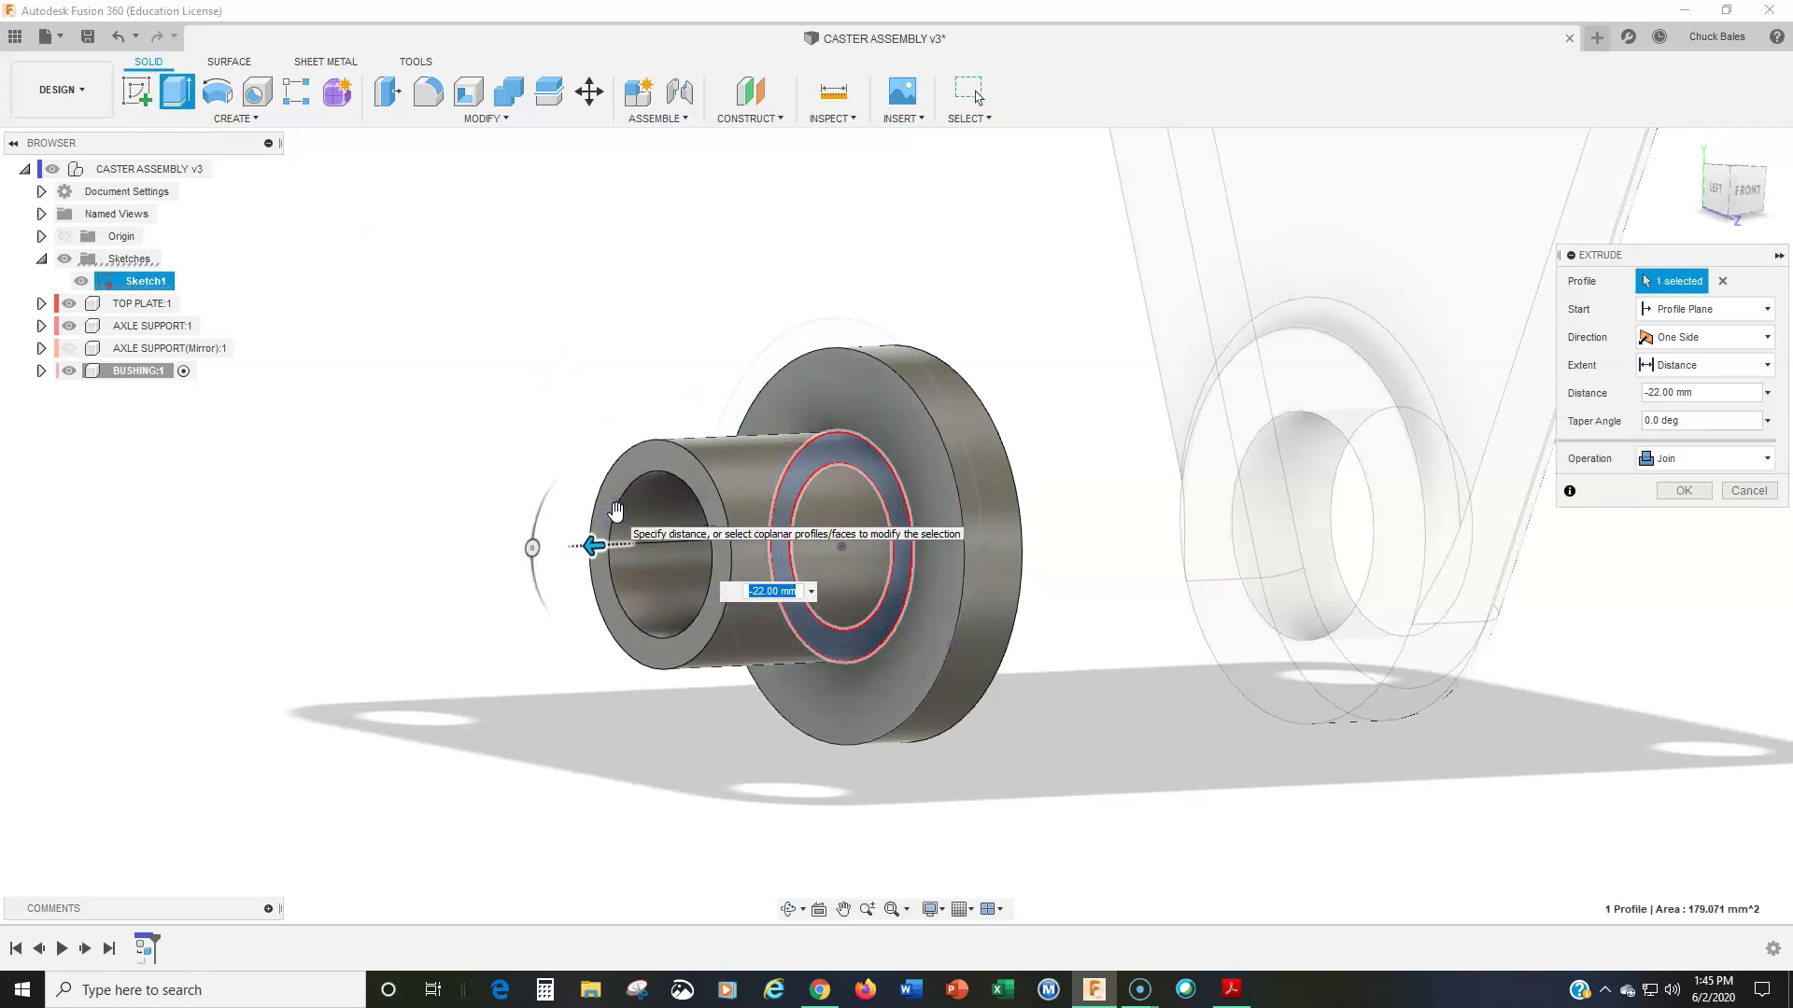
pyautogui.write('-12')
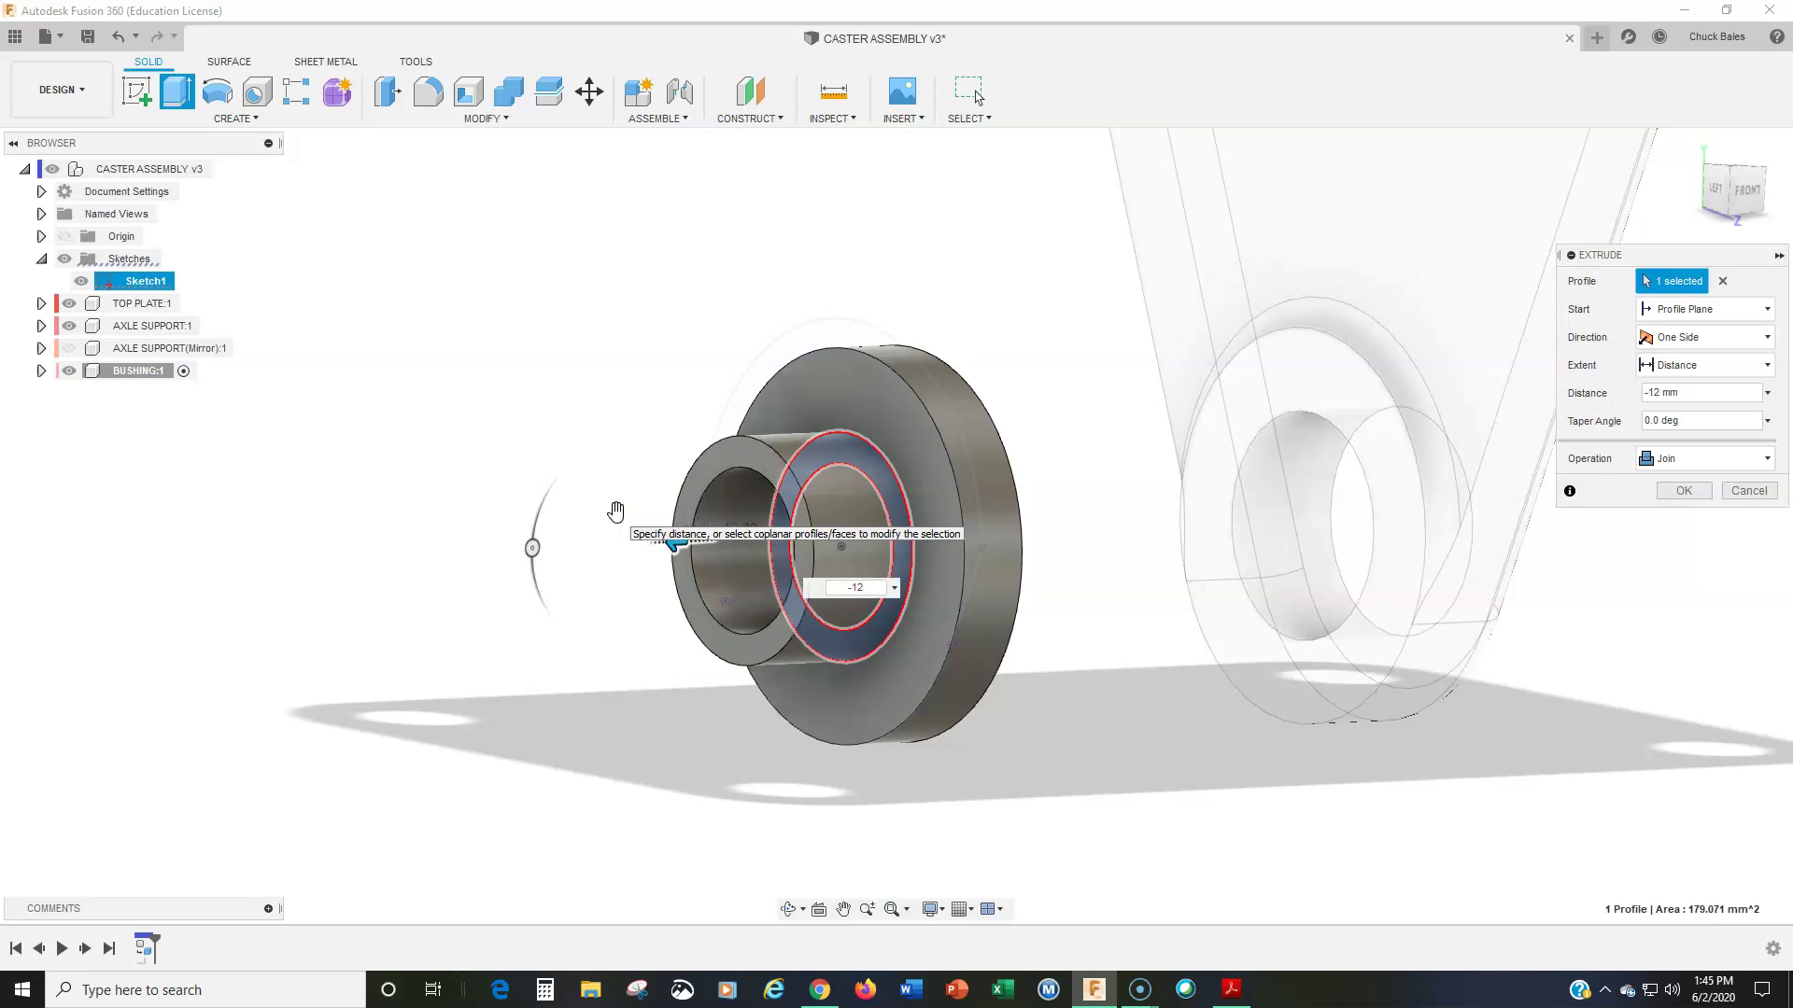
pyautogui.press('Return')
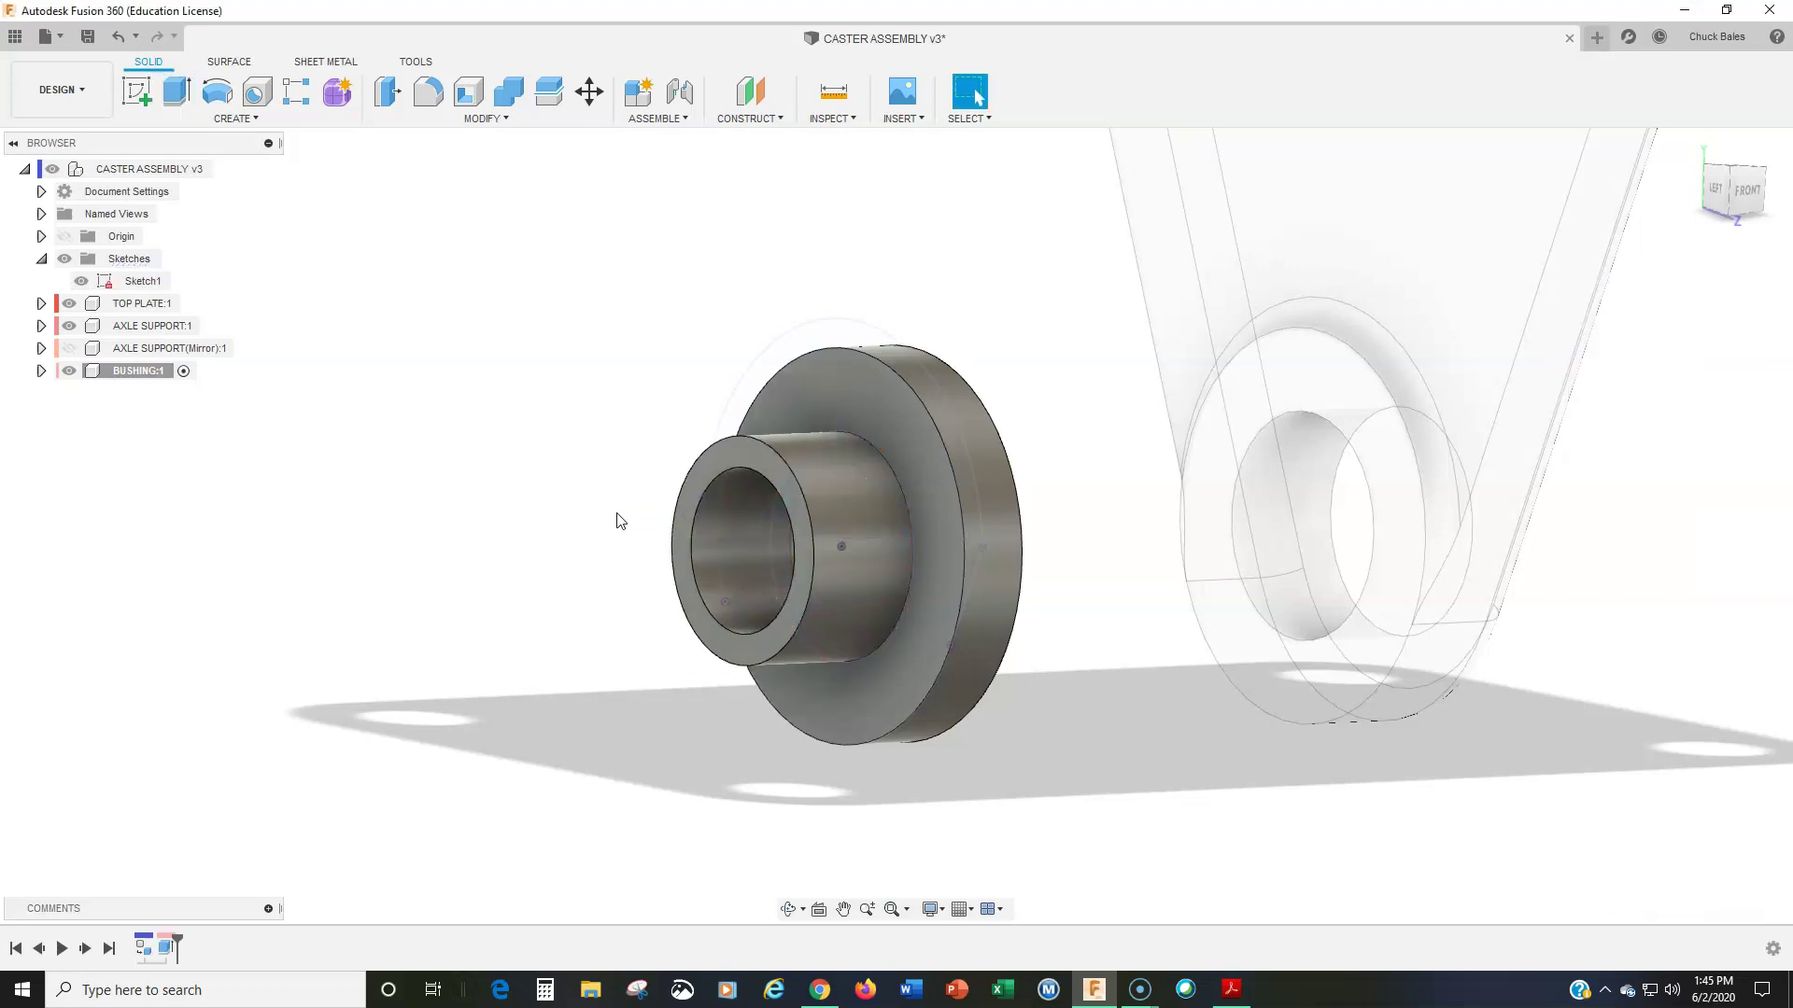
pyautogui.keyDown('shift'); pyautogui.moveTo(758, 509); pyautogui.dragTo(913, 520, button='middle'); pyautogui.keyUp('shift')
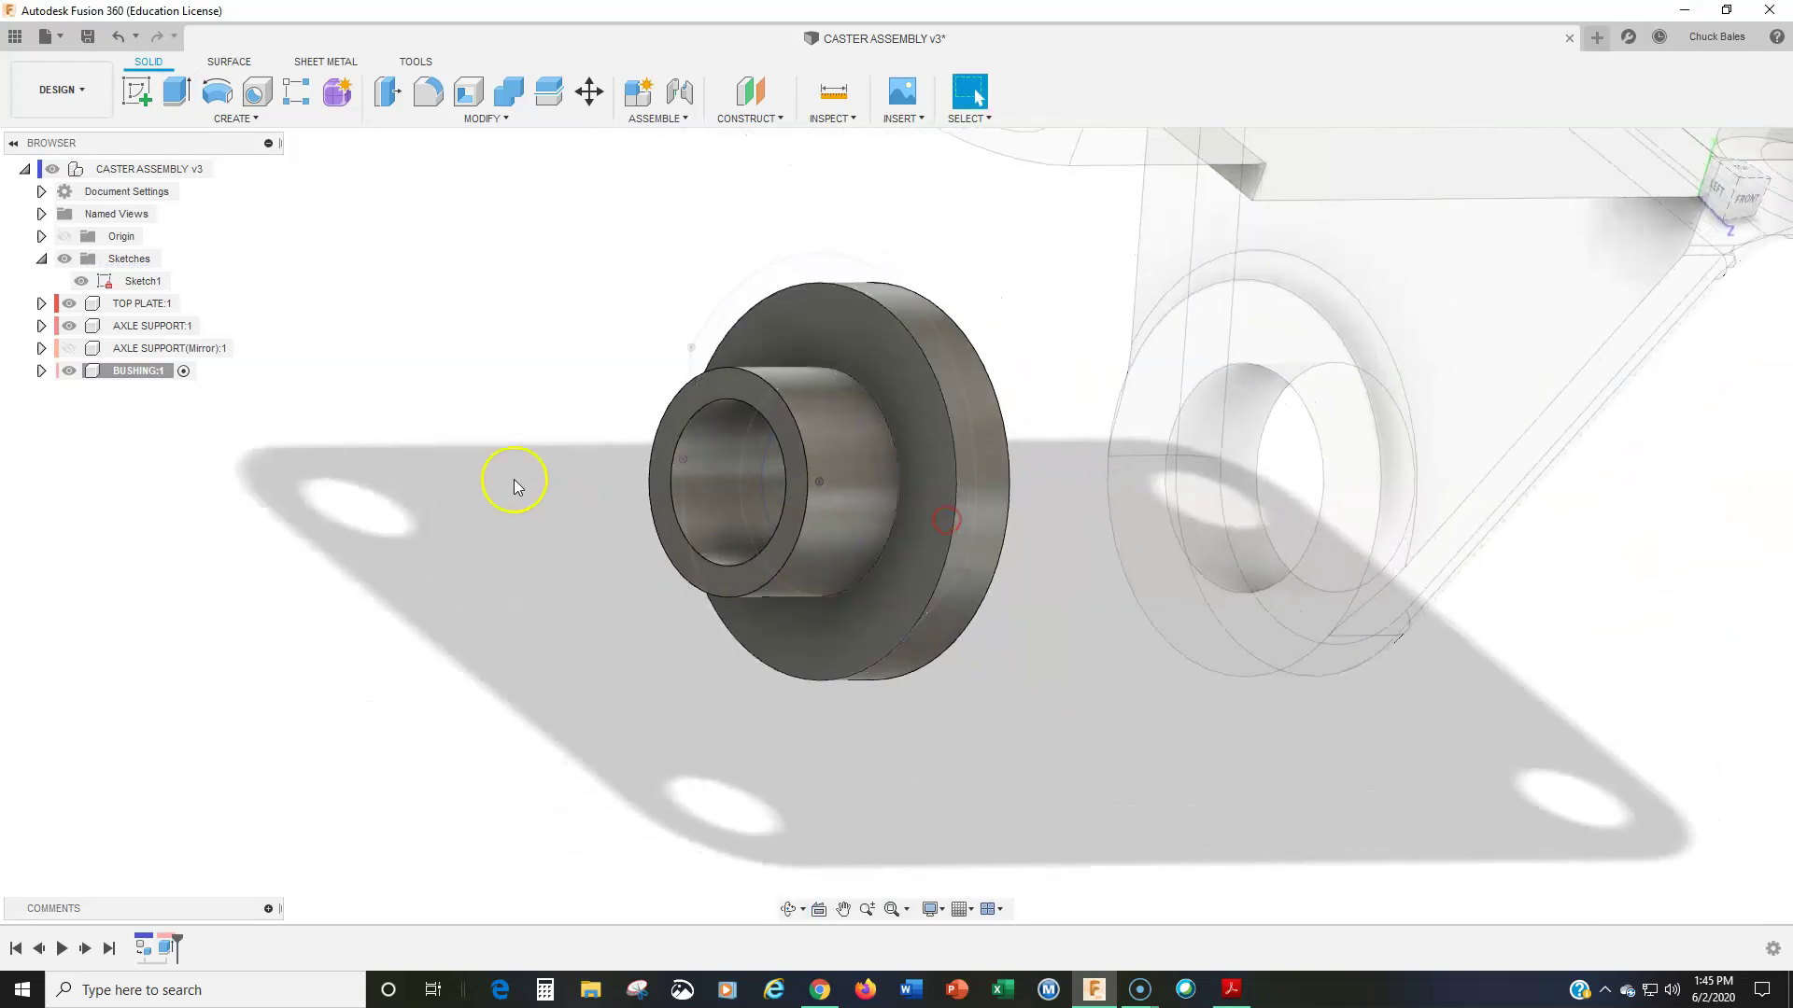
# Step: Hide the assembly-level Sketch1 and collapse the Sketches folder
pyautogui.click(82, 284)
pyautogui.click(80, 281)
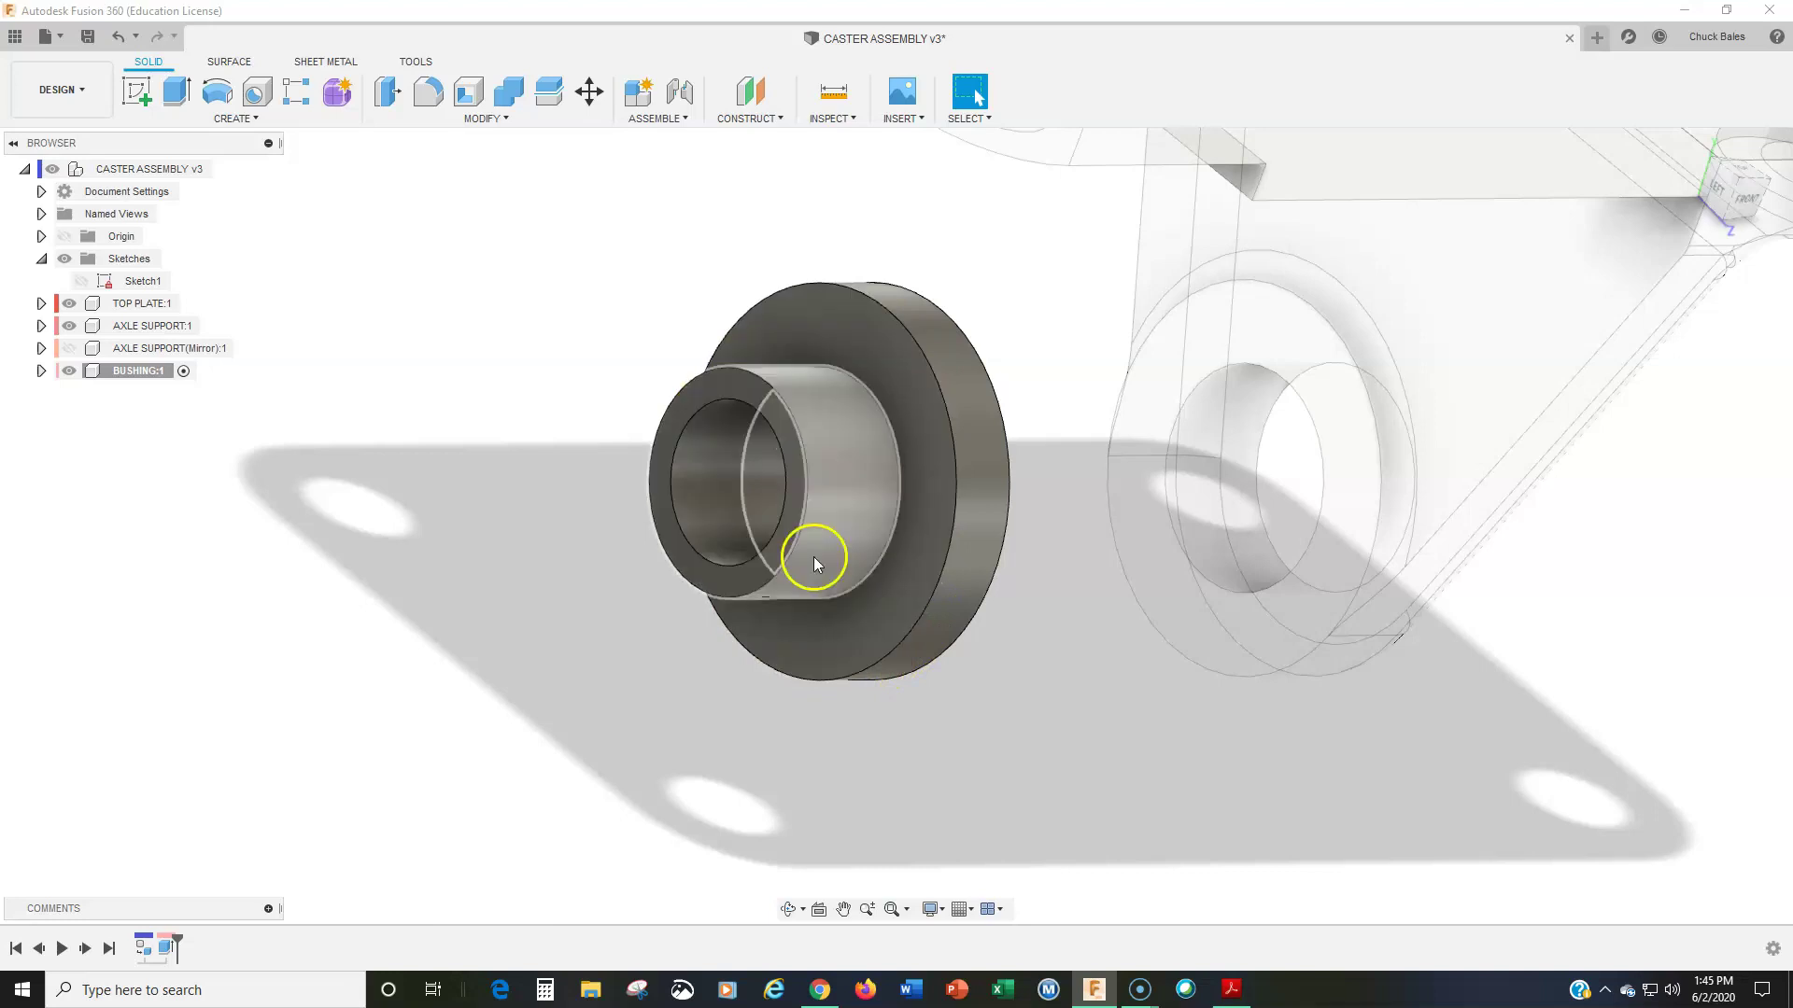
pyautogui.click(120, 378)
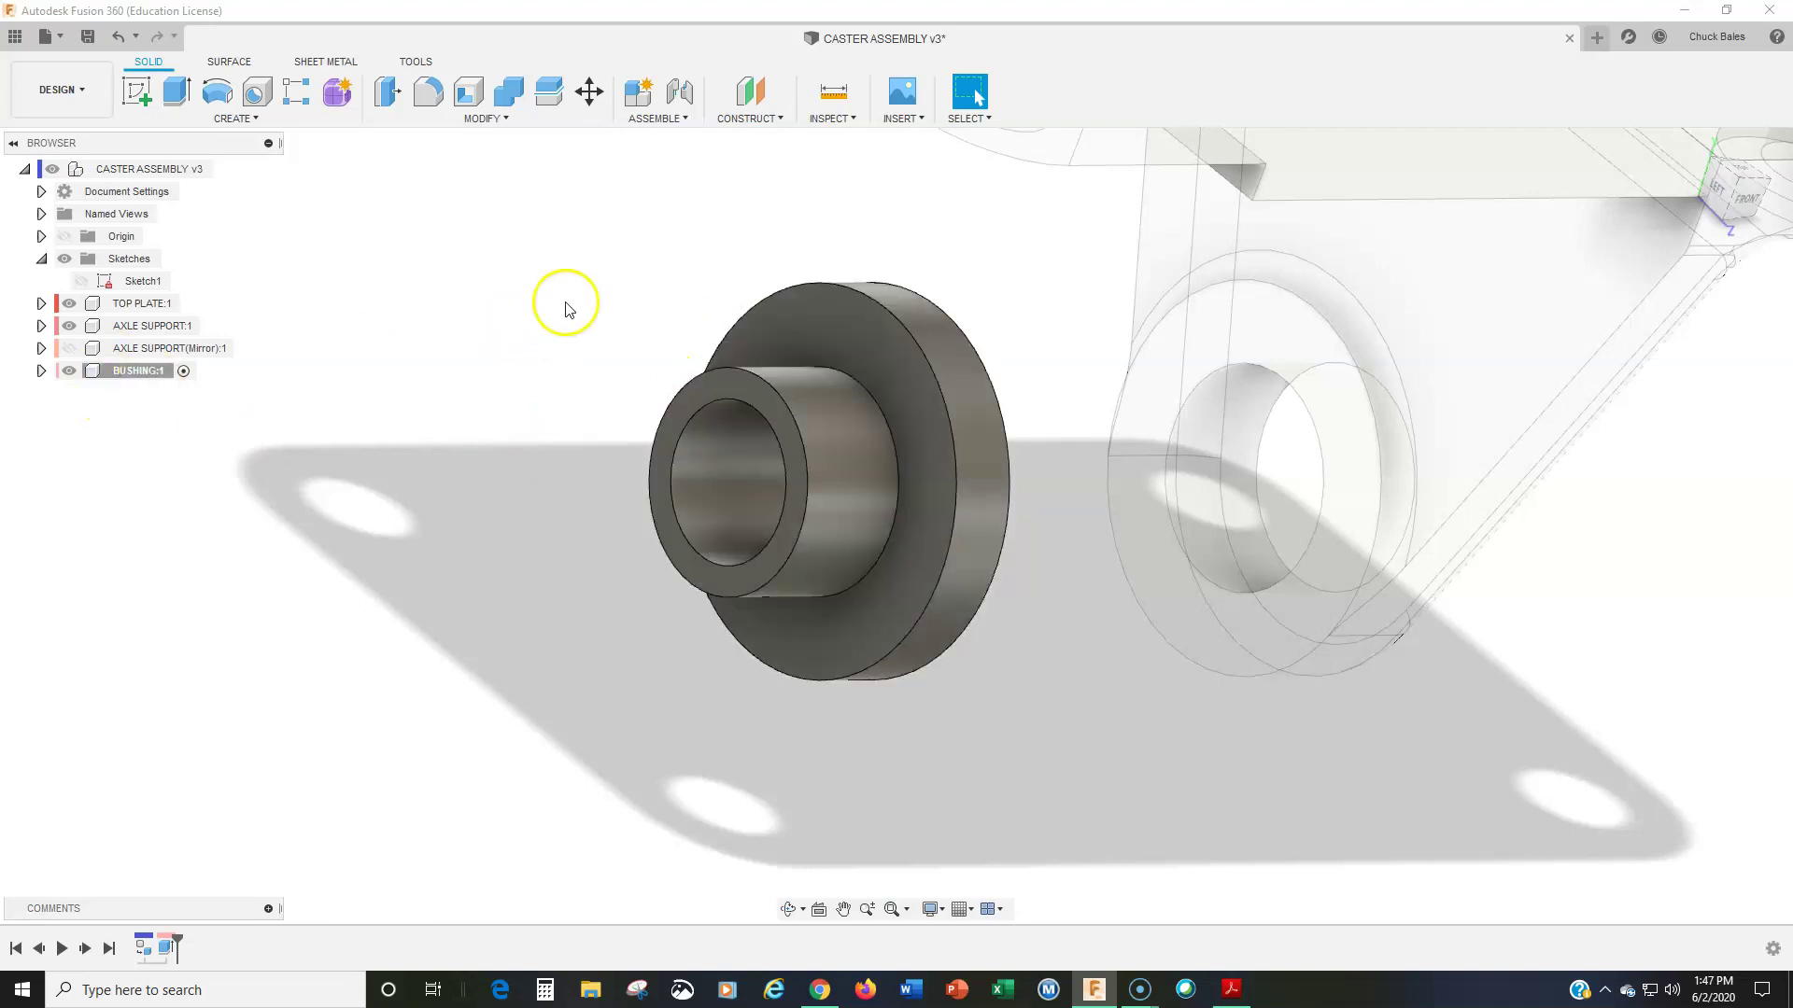
pyautogui.keyDown('shift'); pyautogui.moveTo(612, 255); pyautogui.dragTo(589, 263, button='middle'); pyautogui.keyUp('shift')
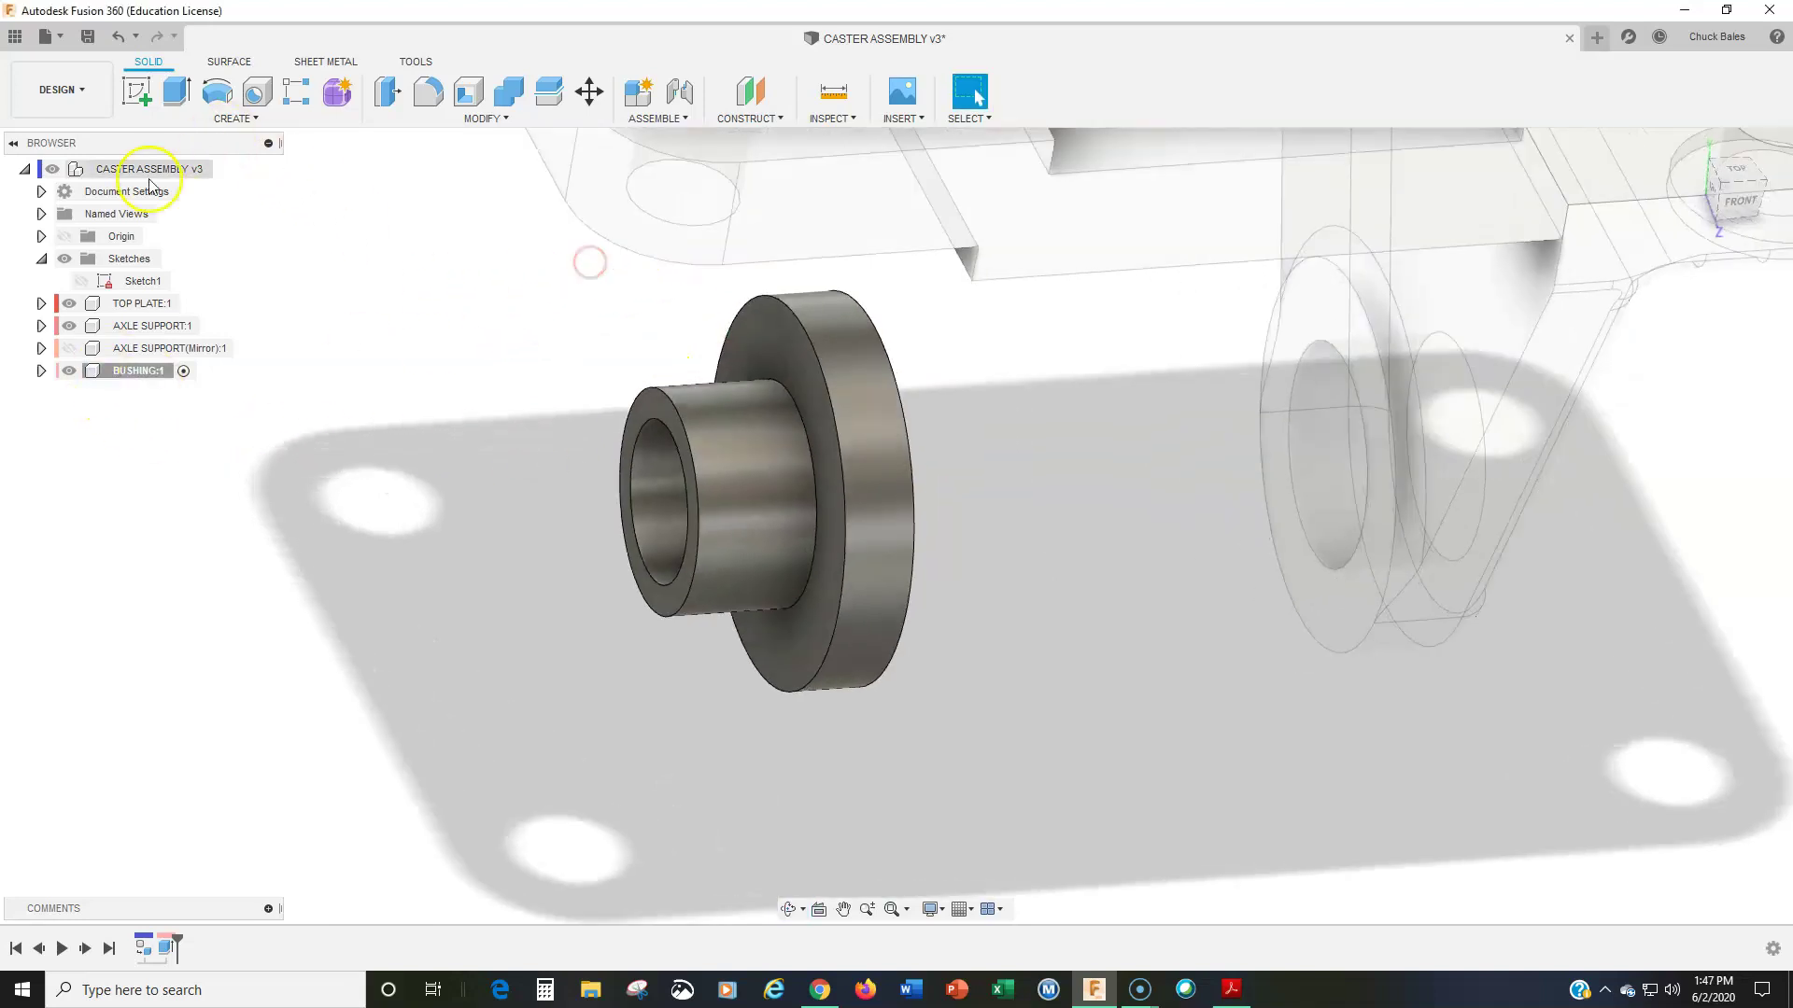
pyautogui.click(41, 258)
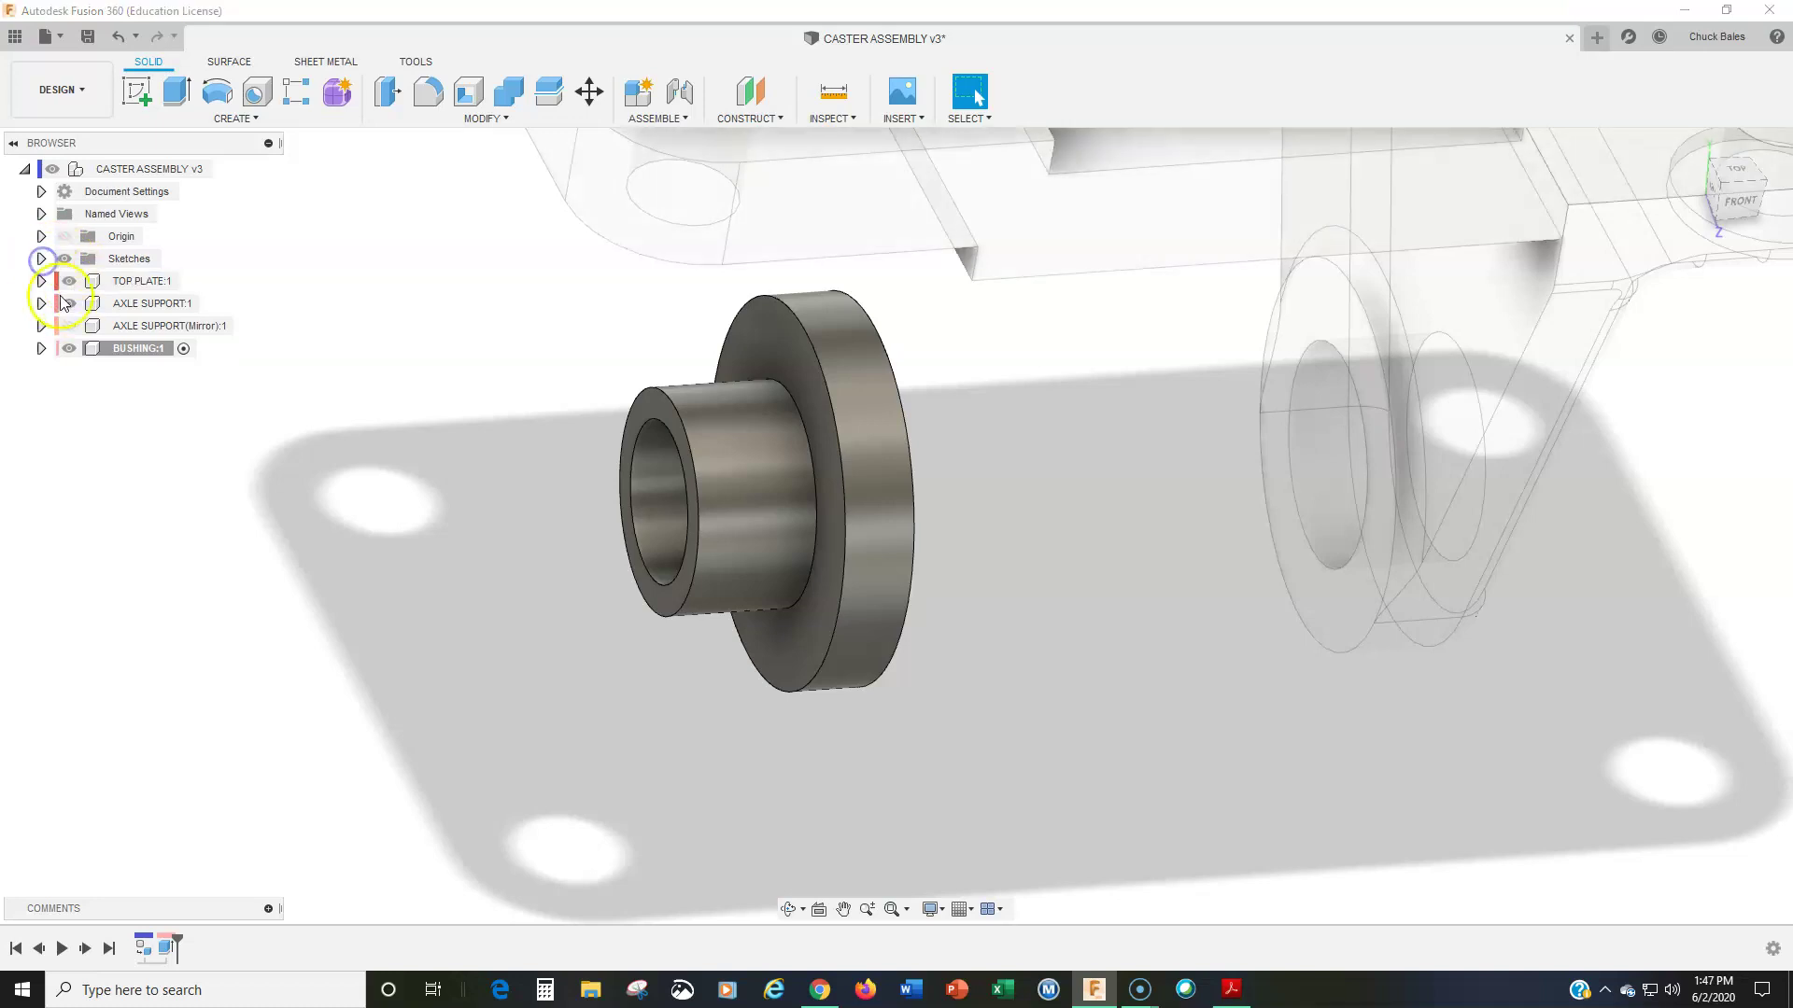
# Step: Show the mirrored AXLE SUPPORT component again and activate the top-level CASTER ASSEMBLY
pyautogui.click(72, 329)
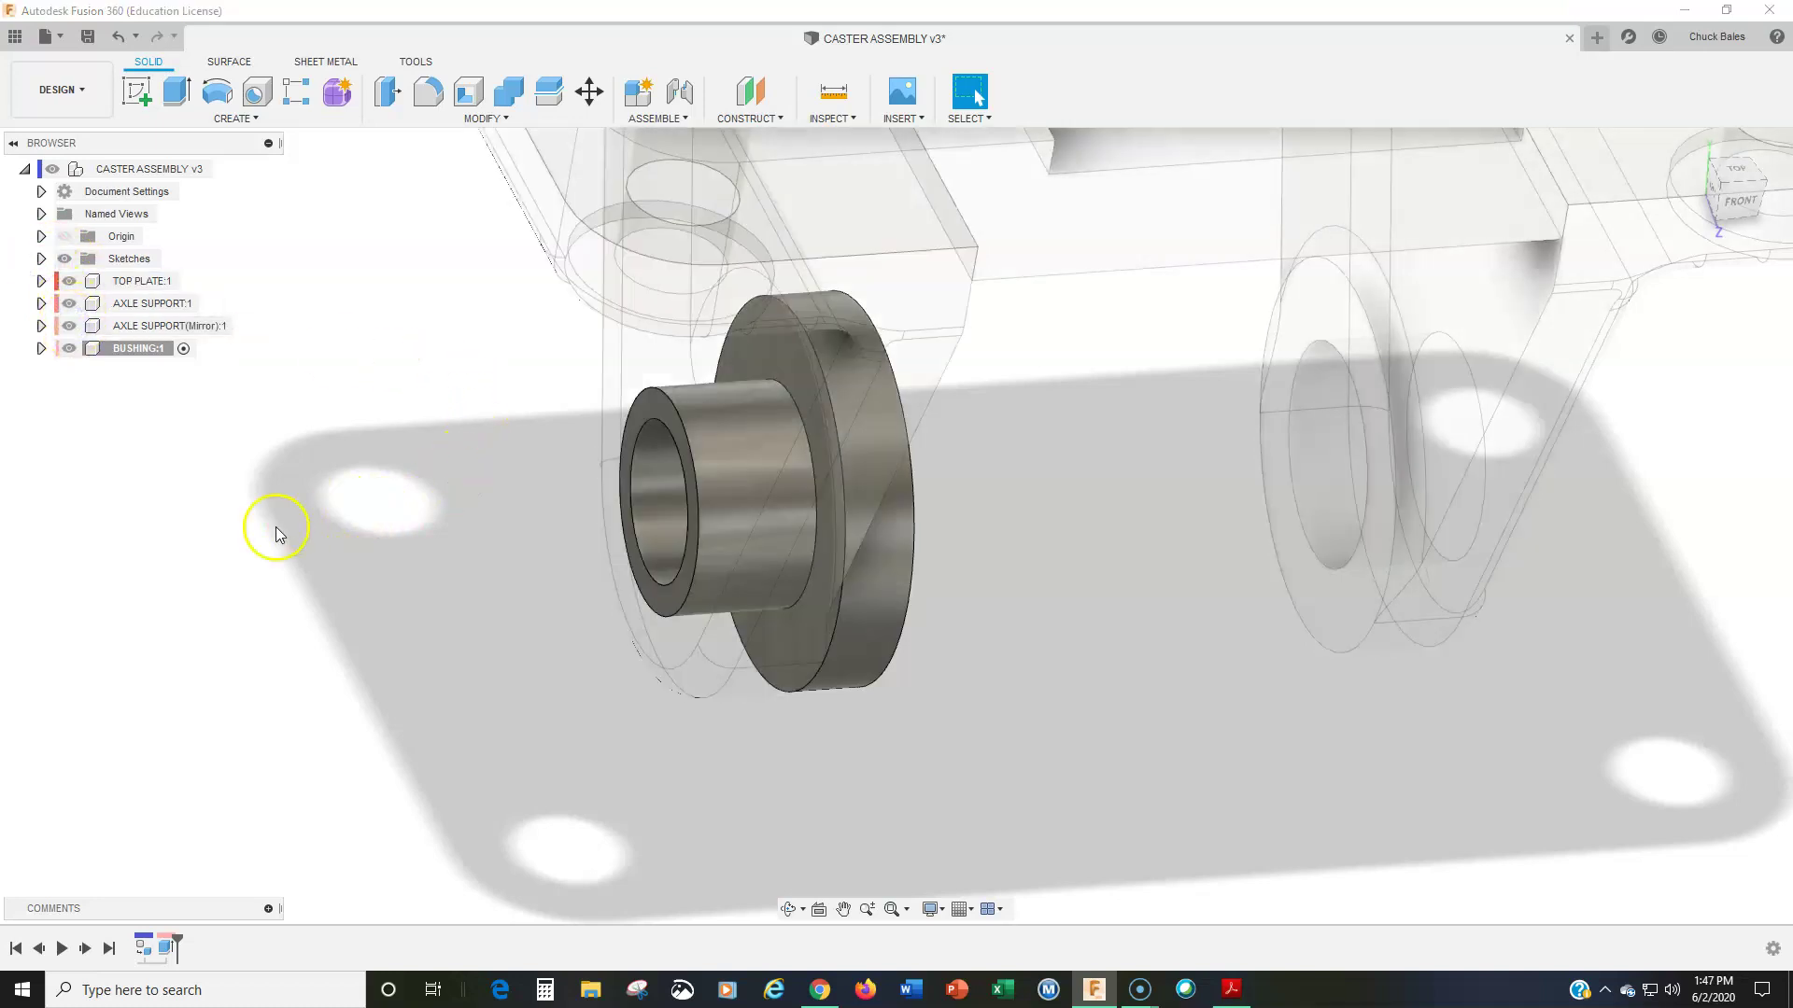
pyautogui.keyDown('shift'); pyautogui.moveTo(215, 560); pyautogui.dragTo(180, 560, button='middle'); pyautogui.keyUp('shift')
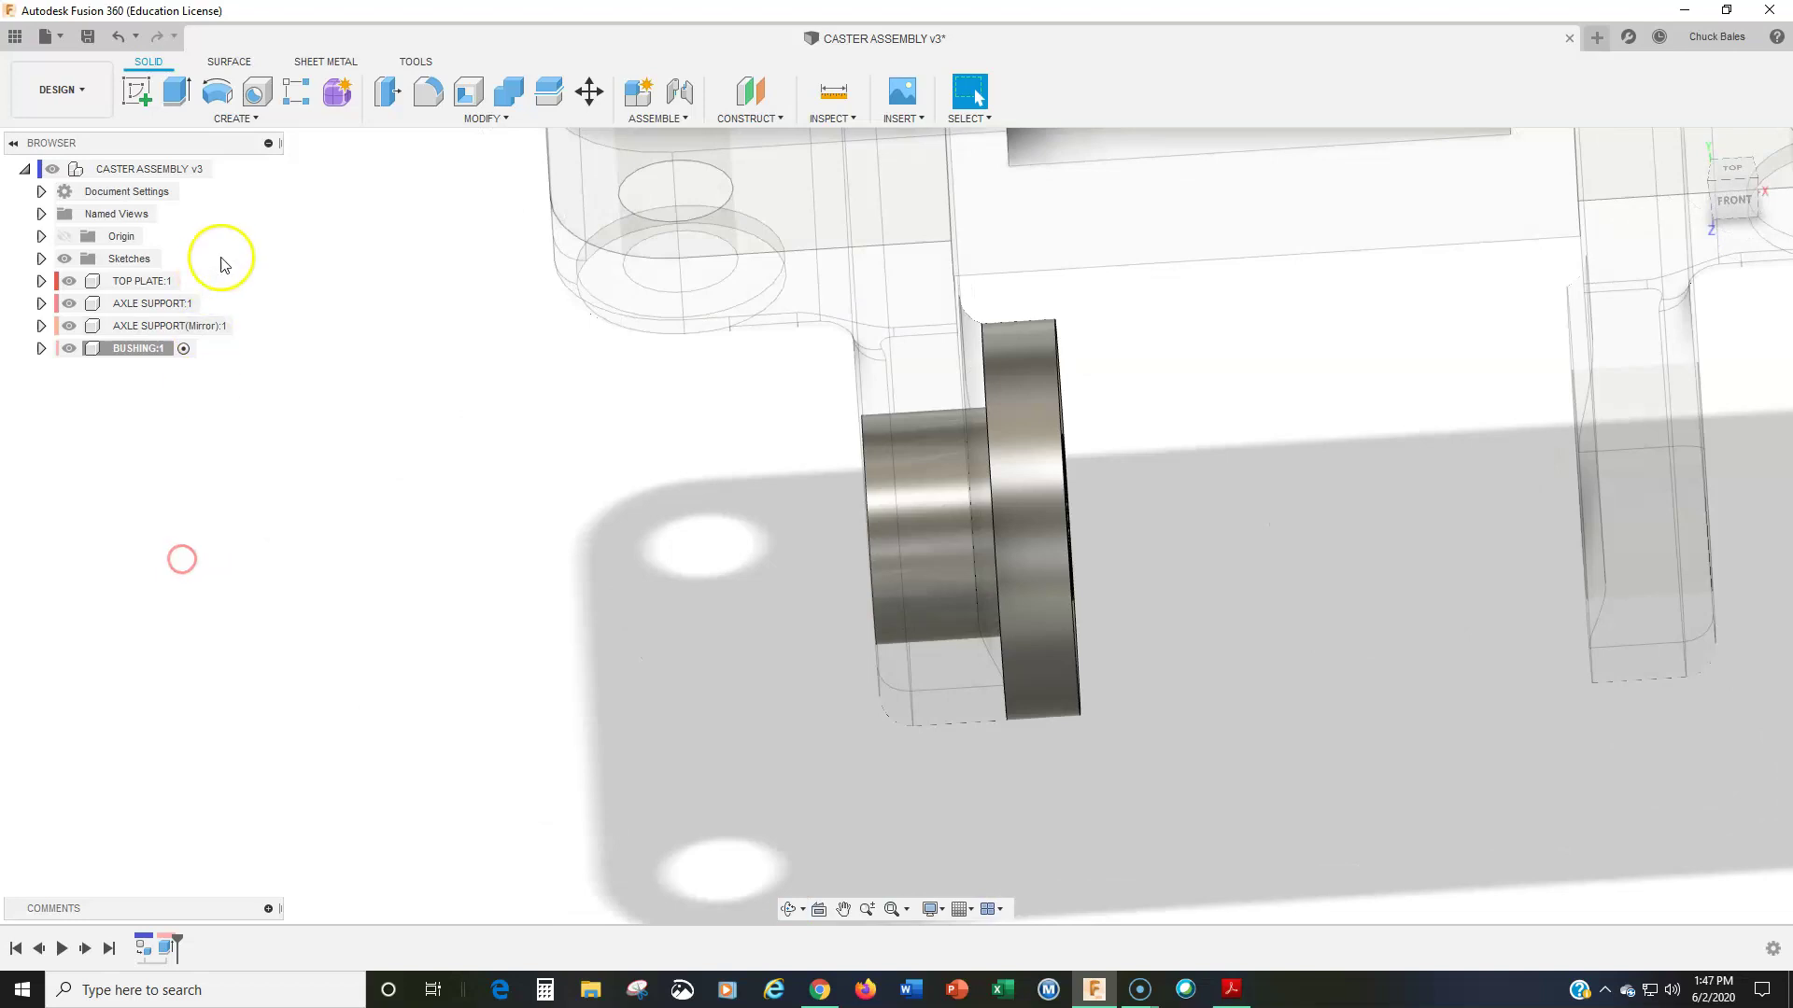
pyautogui.click(226, 169)
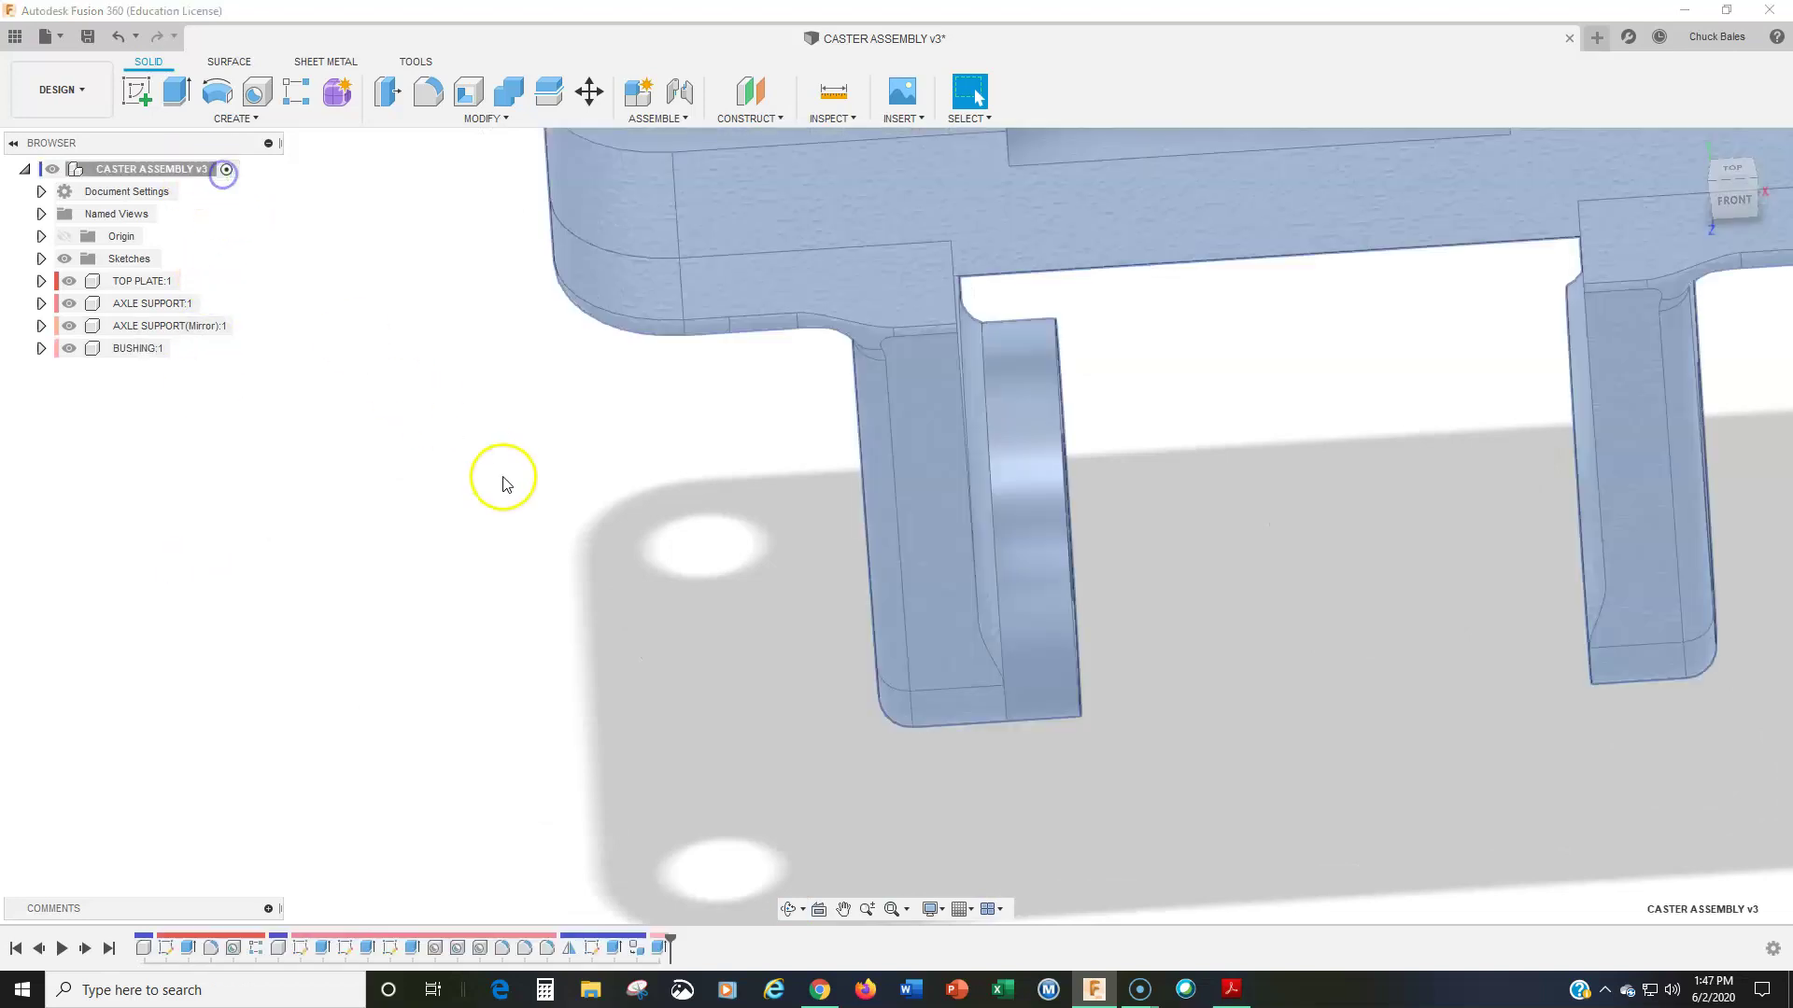
pyautogui.keyDown('shift'); pyautogui.moveTo(501, 480); pyautogui.dragTo(440, 474, button='middle'); pyautogui.keyUp('shift')
pyautogui.keyDown('shift'); pyautogui.moveTo(833, 604); pyautogui.dragTo(412, 516, button='middle'); pyautogui.keyUp('shift')
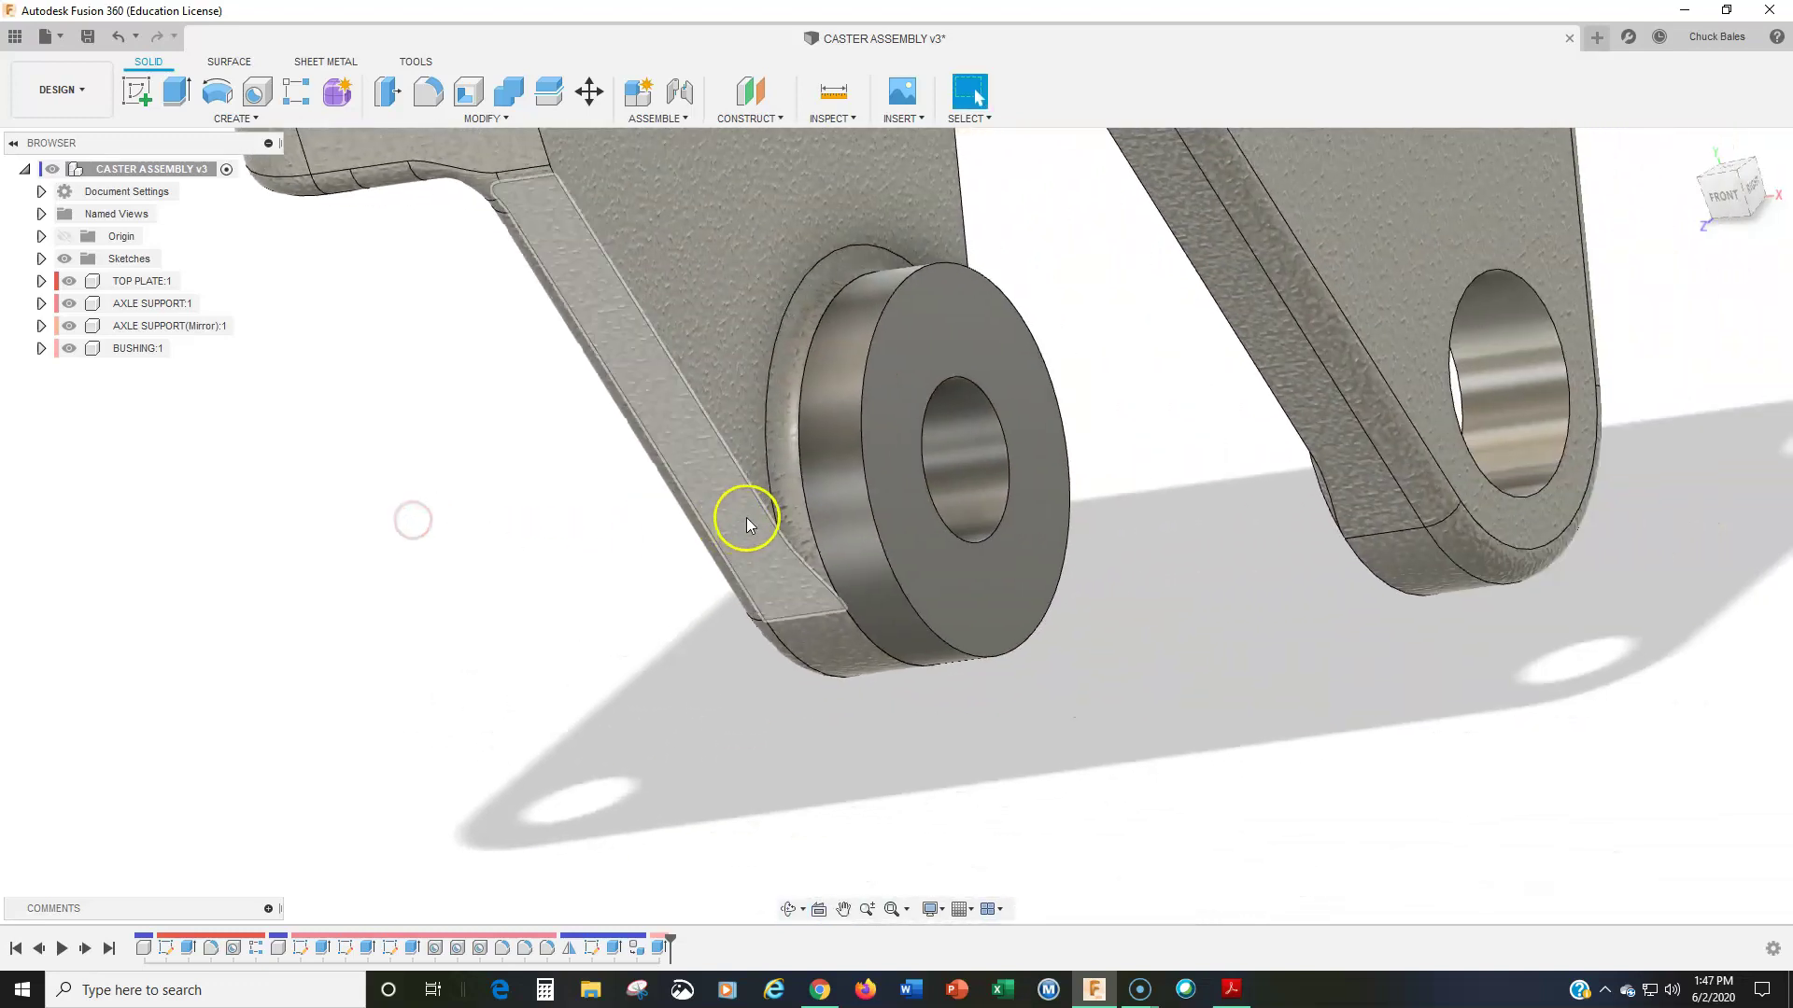
# Step: Assign the Bronze physical material from the metals in the Fusion 360 Material Library to the BUSHING component
pyautogui.rightClick(138, 357)
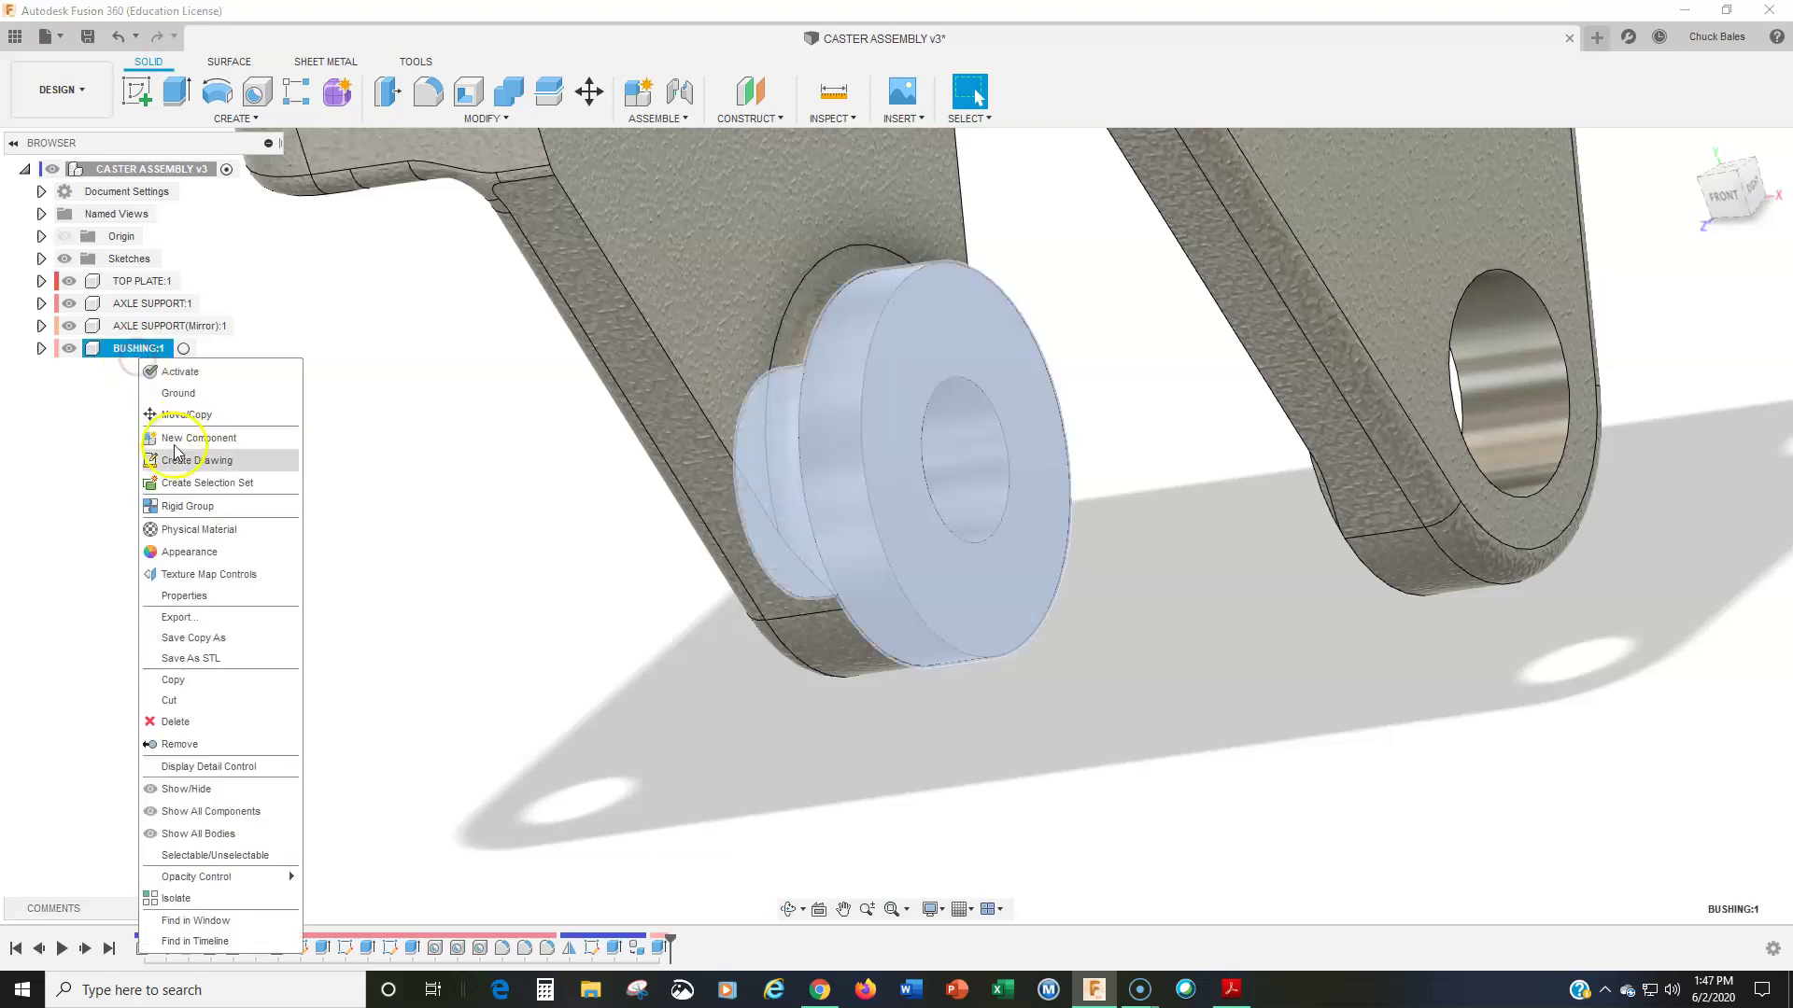
pyautogui.click(193, 529)
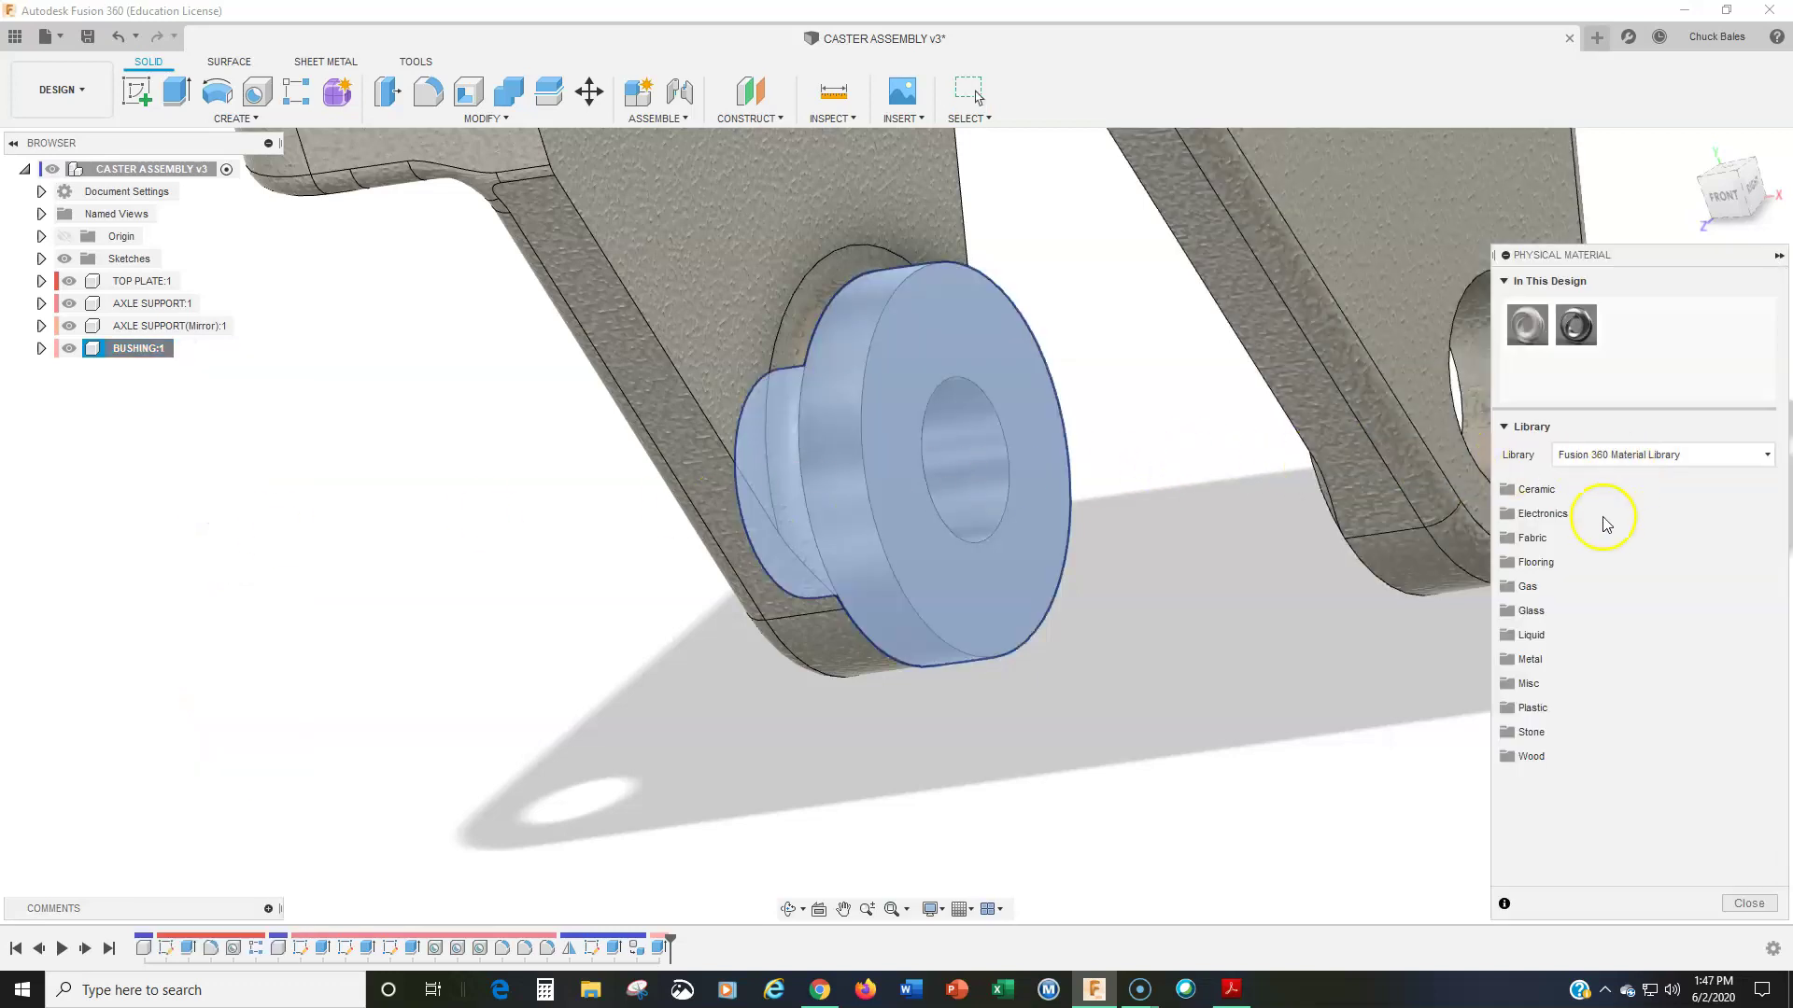
pyautogui.click(1522, 660)
pyautogui.scroll(-5, 1578, 710)
pyautogui.scroll(-10, 1587, 717)
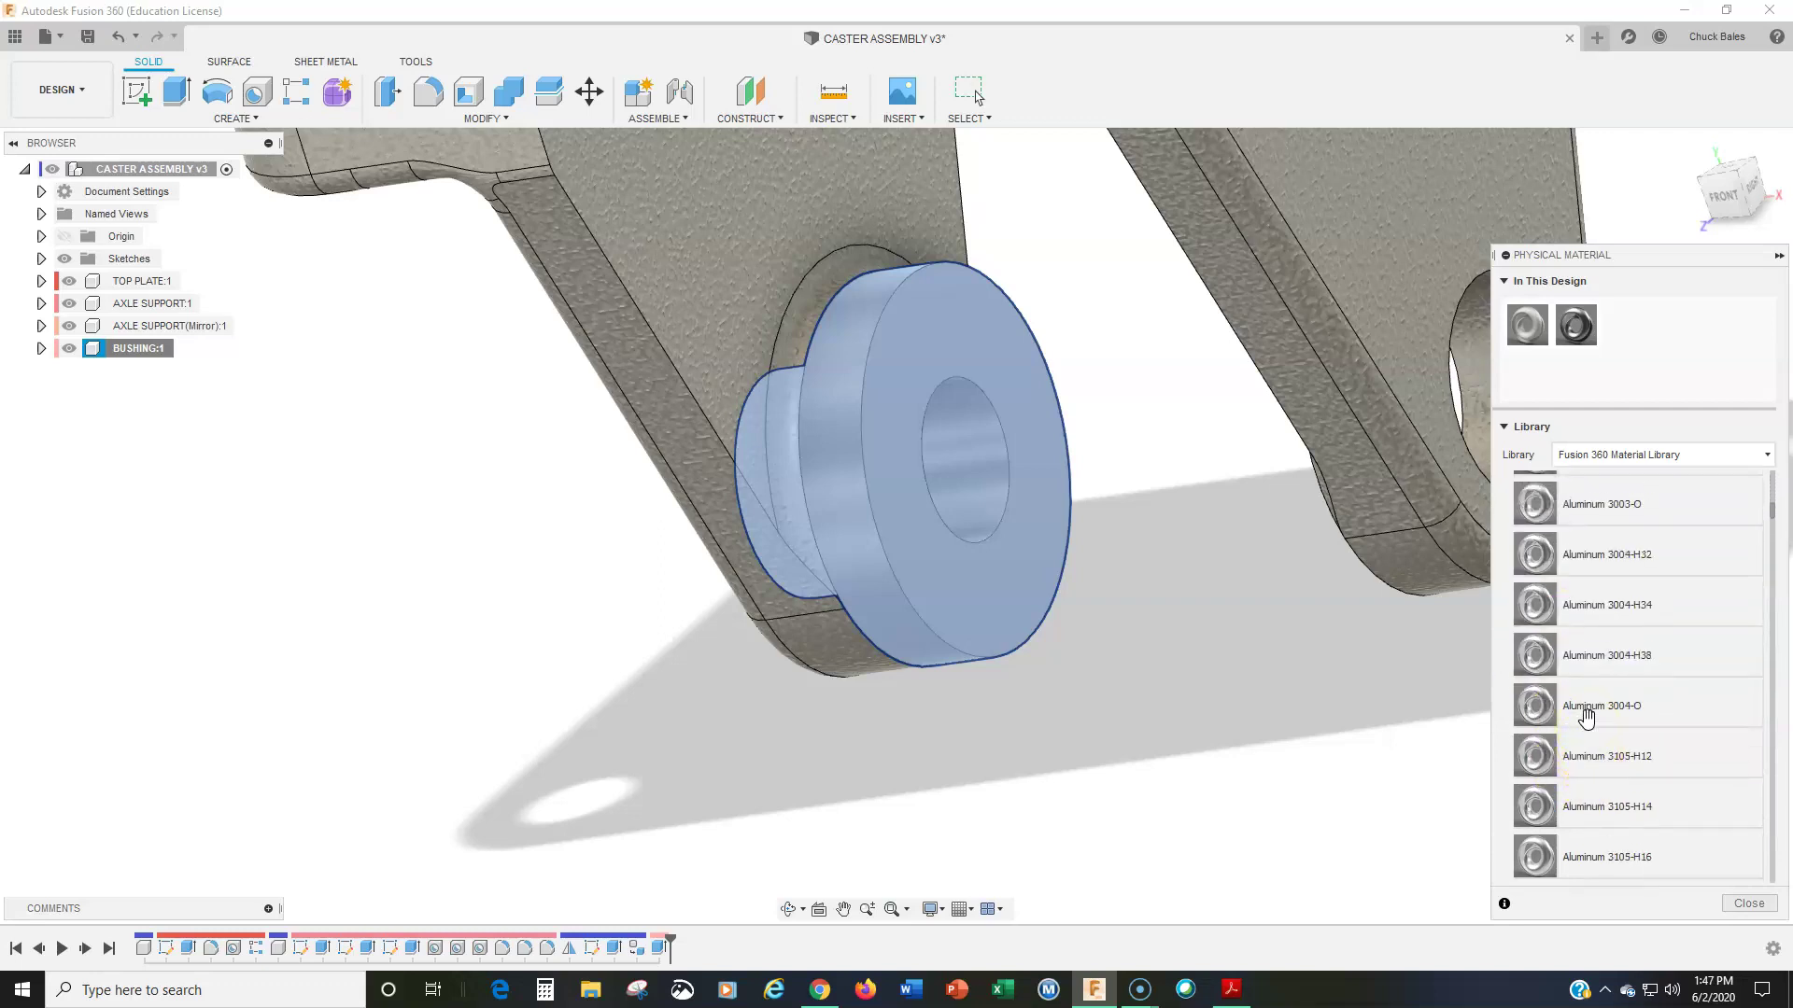
pyautogui.scroll(-10, 1587, 717)
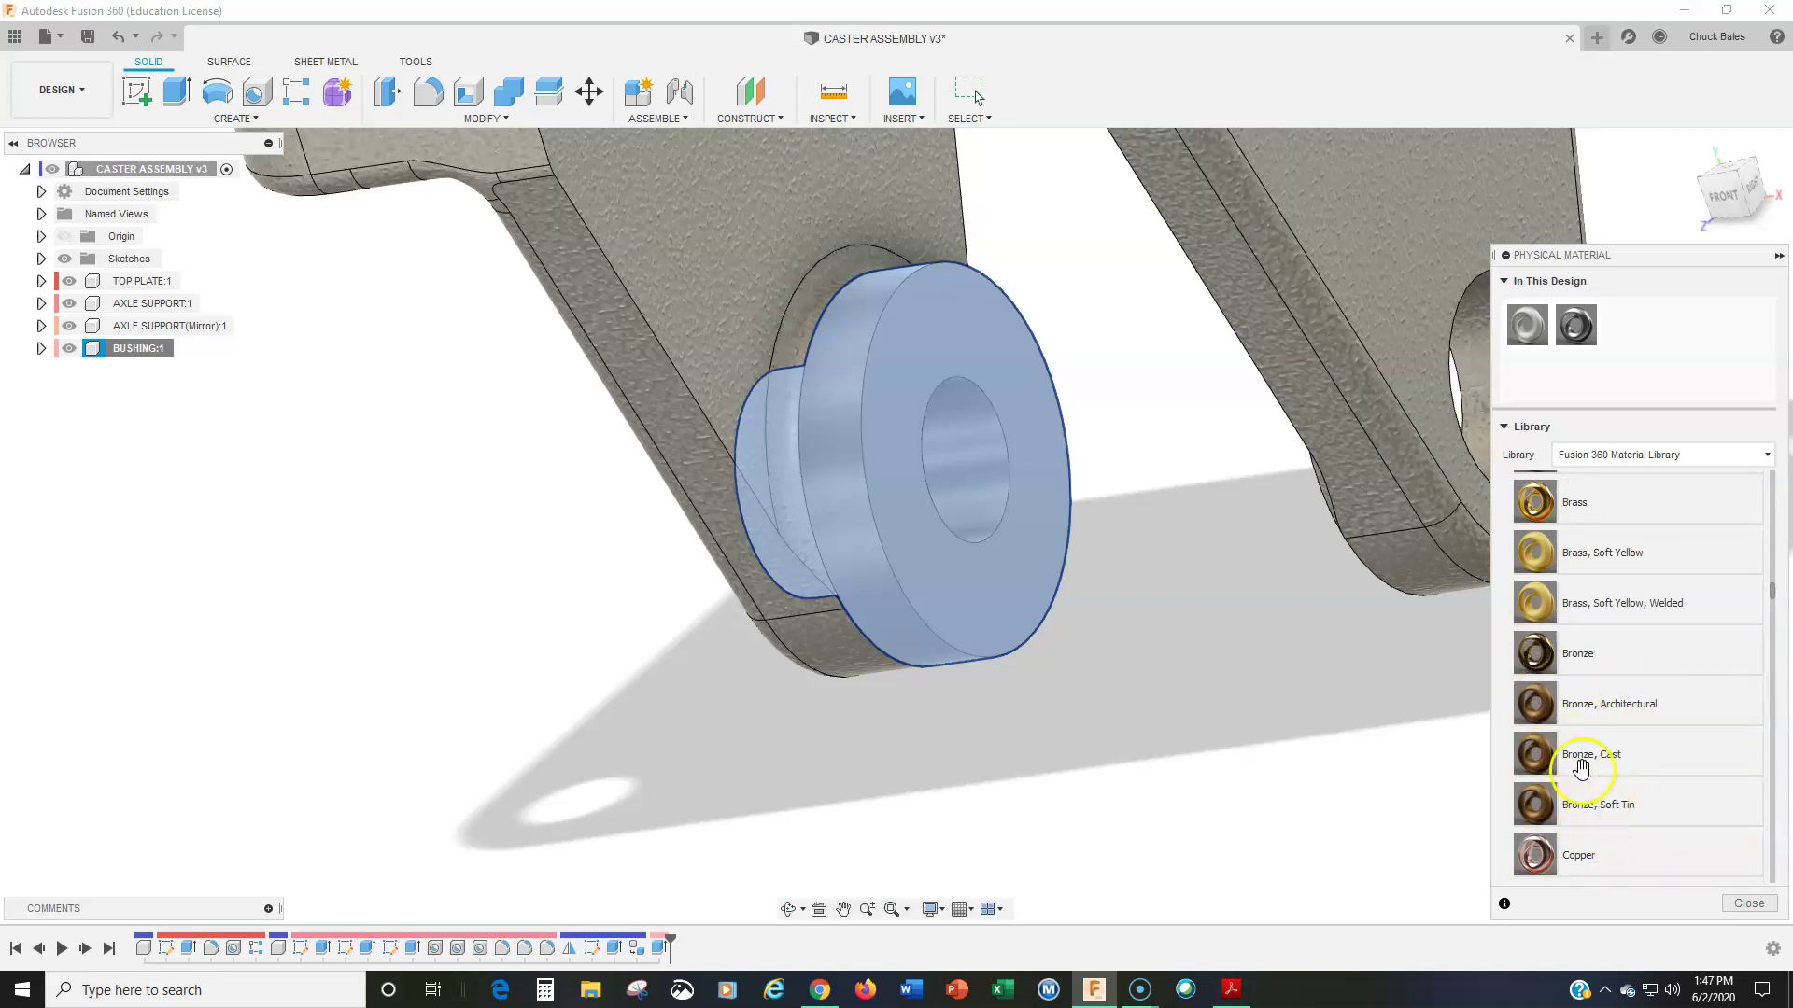
pyautogui.moveTo(1538, 670); pyautogui.dragTo(950, 393)
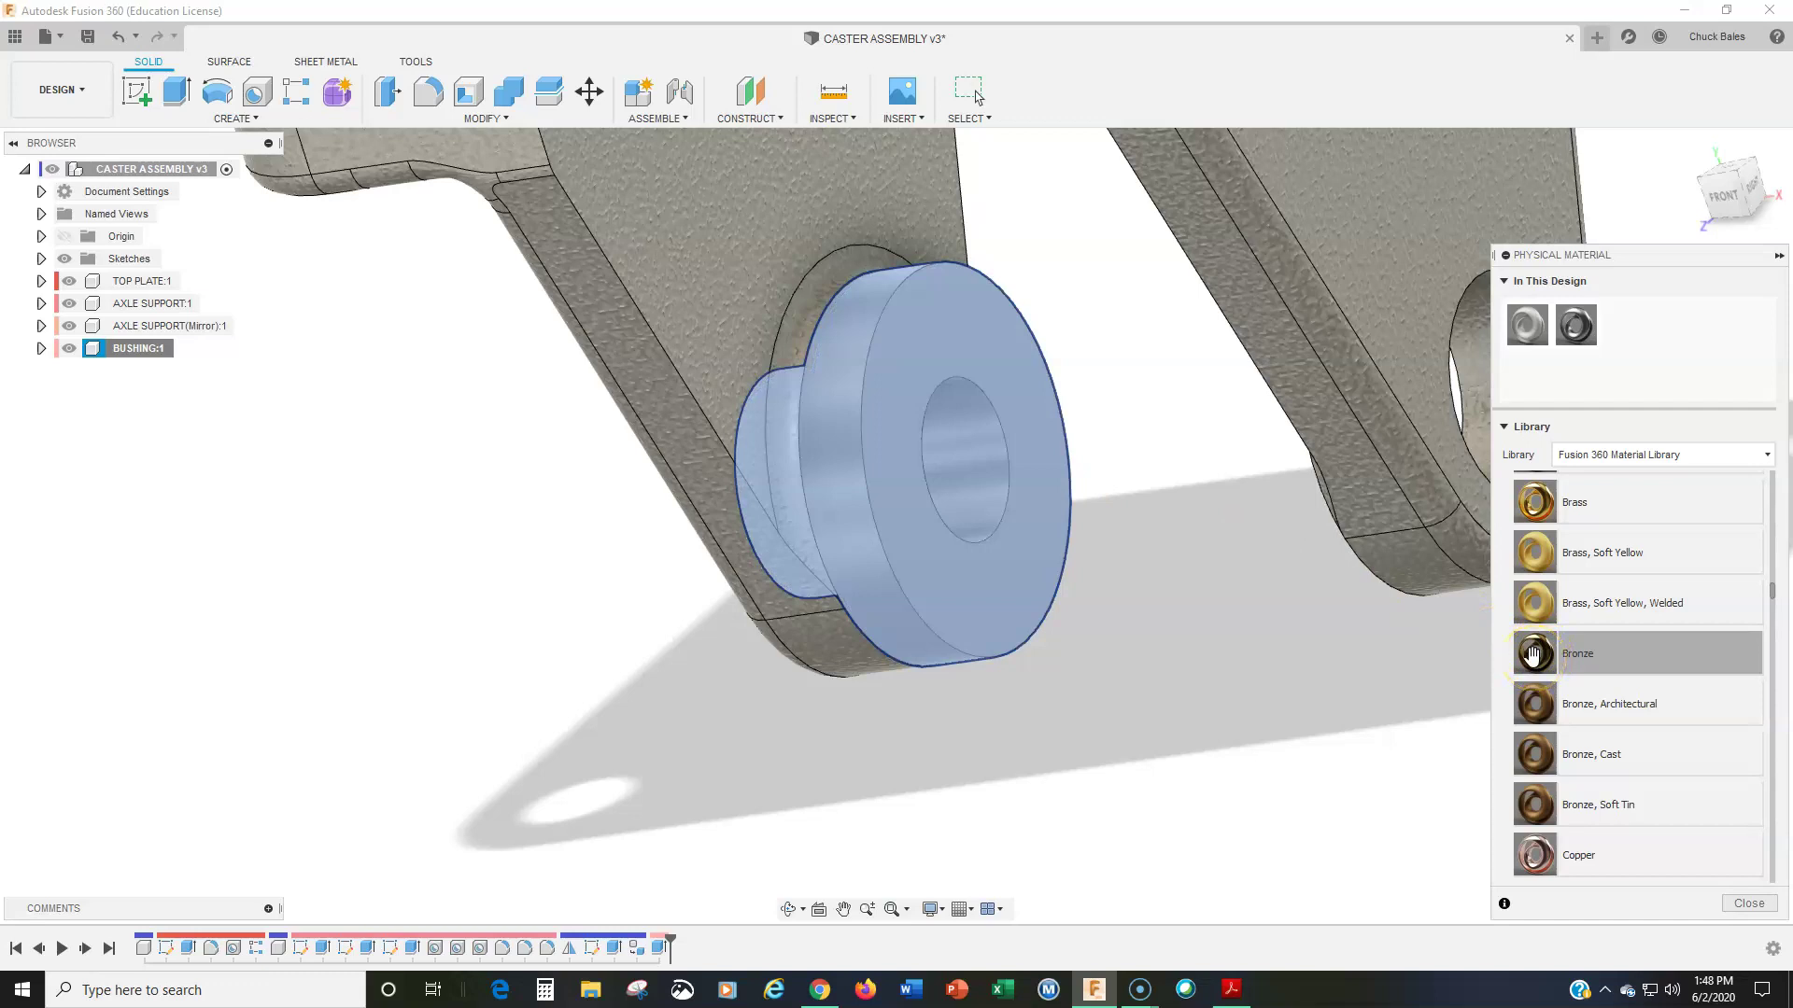
pyautogui.moveTo(1545, 661); pyautogui.dragTo(1039, 455)
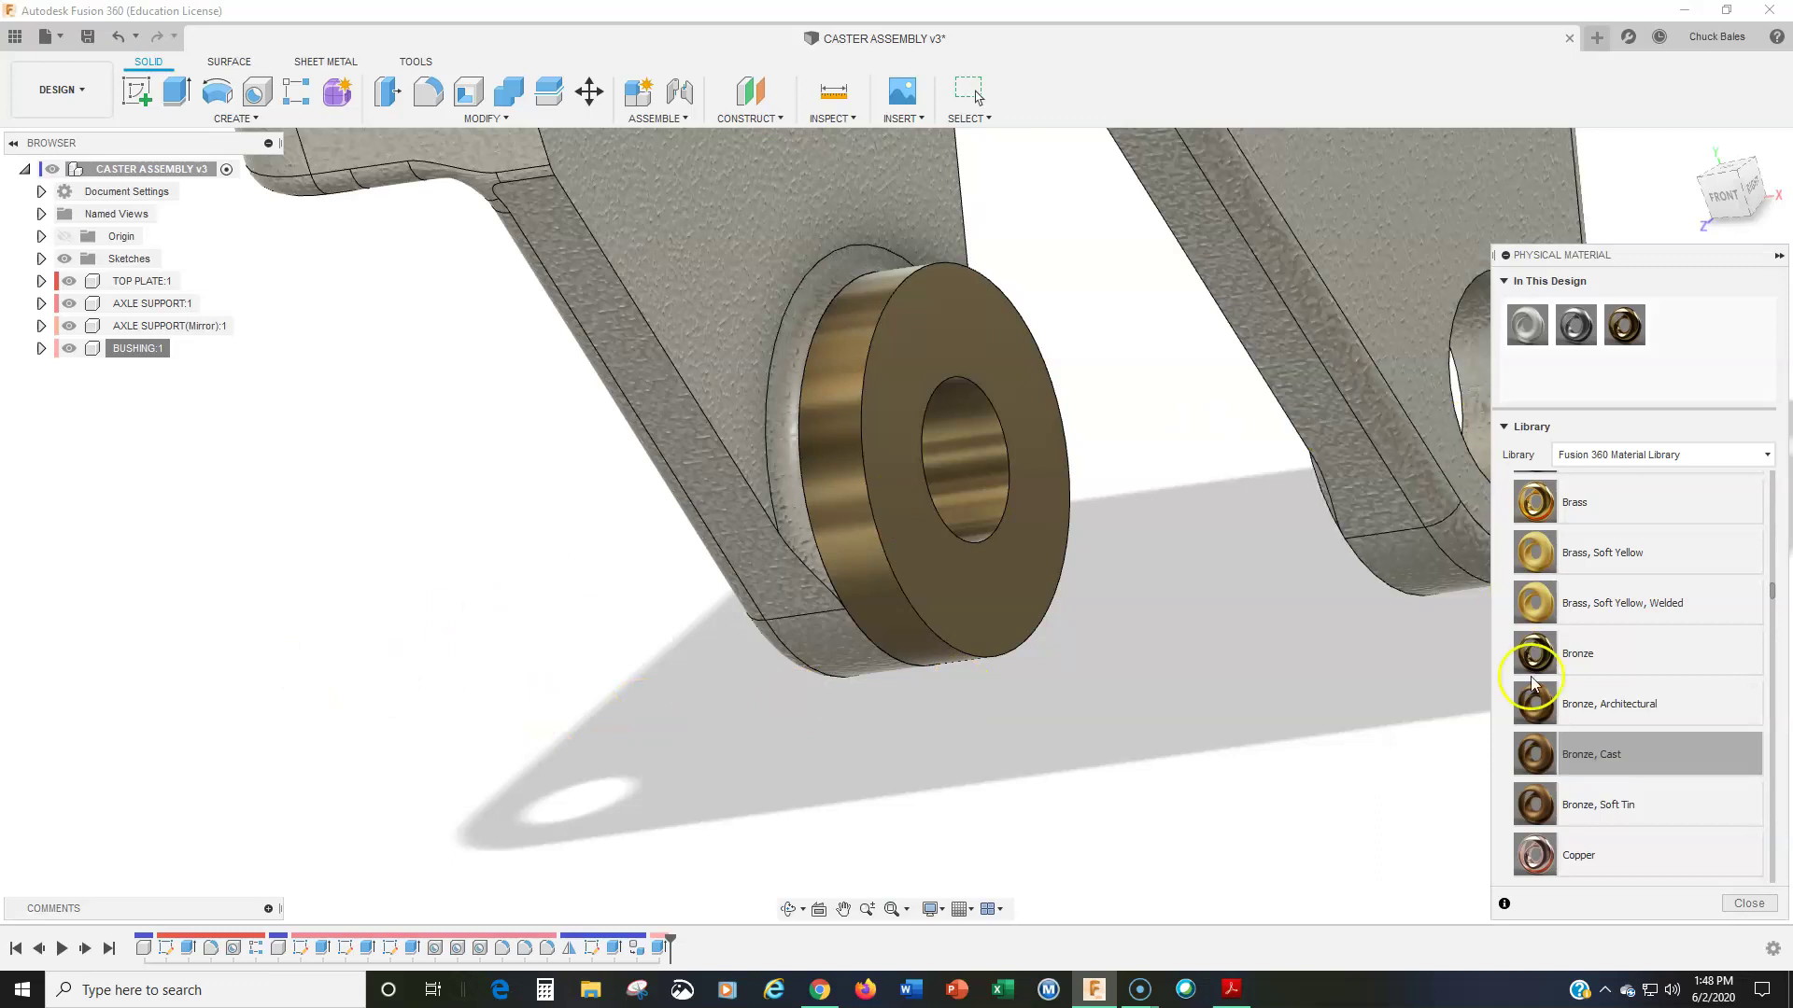
pyautogui.click(1748, 904)
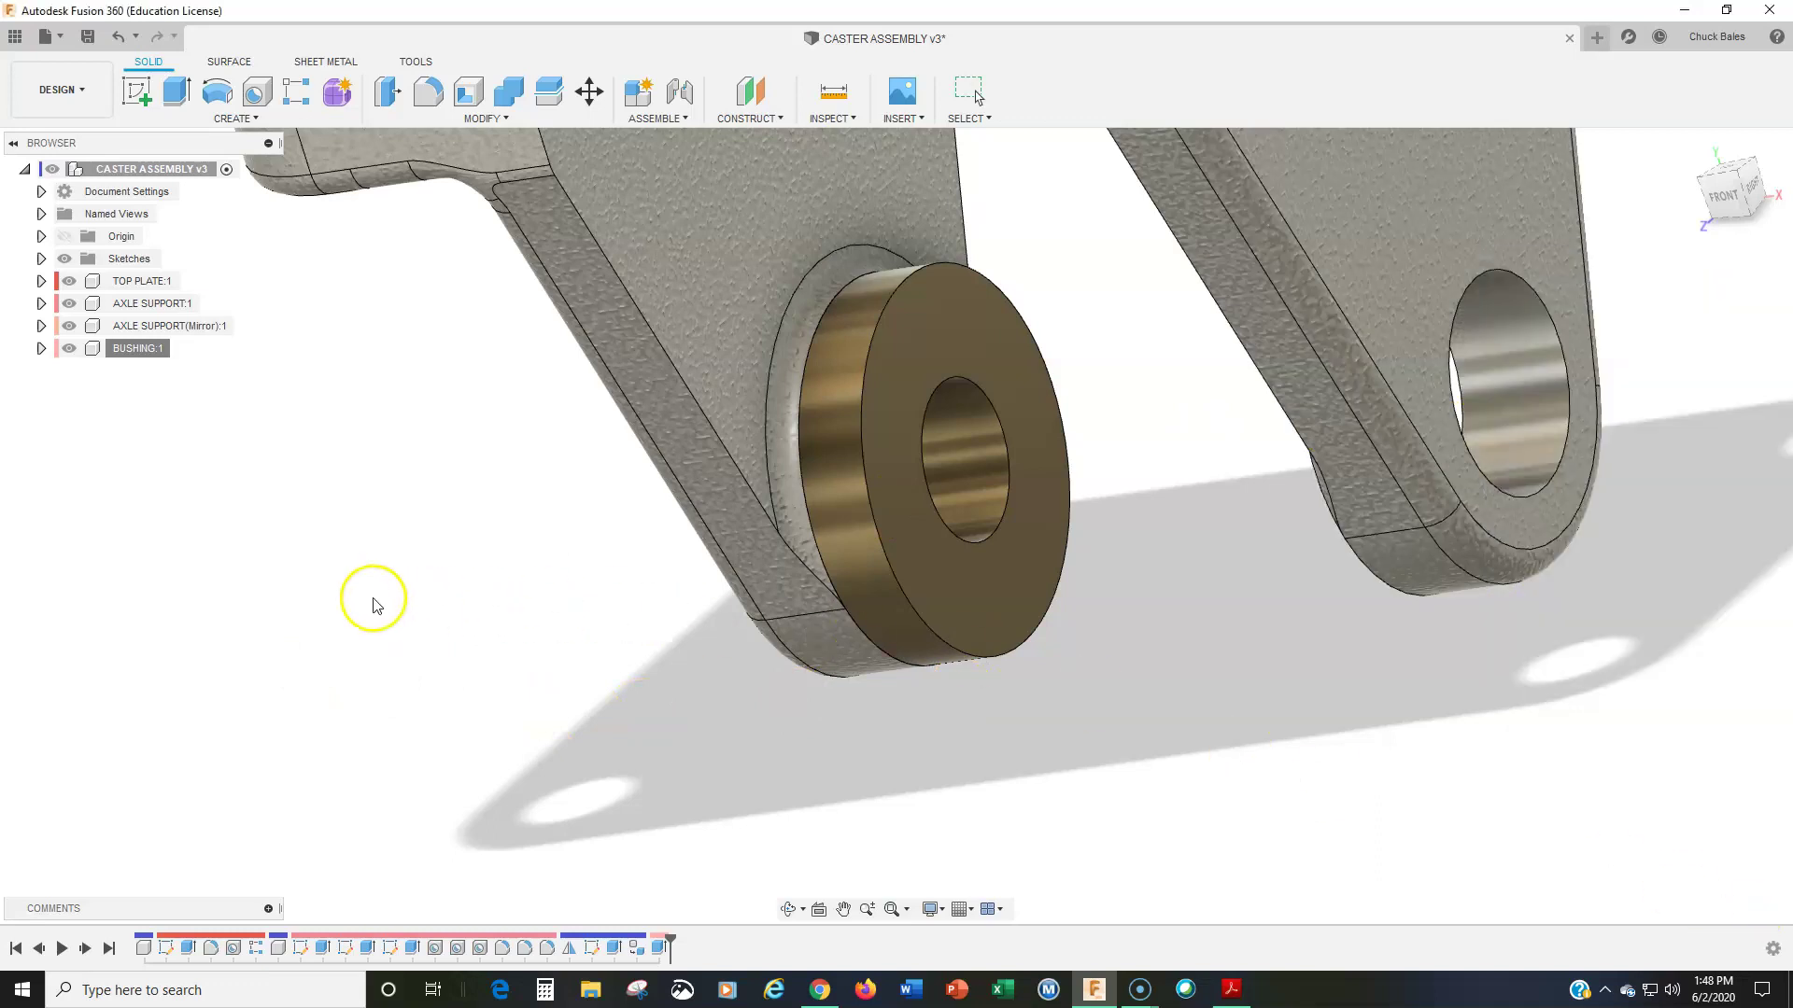
# Step: Mirror the BUSHING component across the vertical origin plane midway between the two axle supports, using the Components pattern type
pyautogui.keyDown('shift'); pyautogui.moveTo(374, 605); pyautogui.dragTo(448, 580, button='middle'); pyautogui.keyUp('shift')
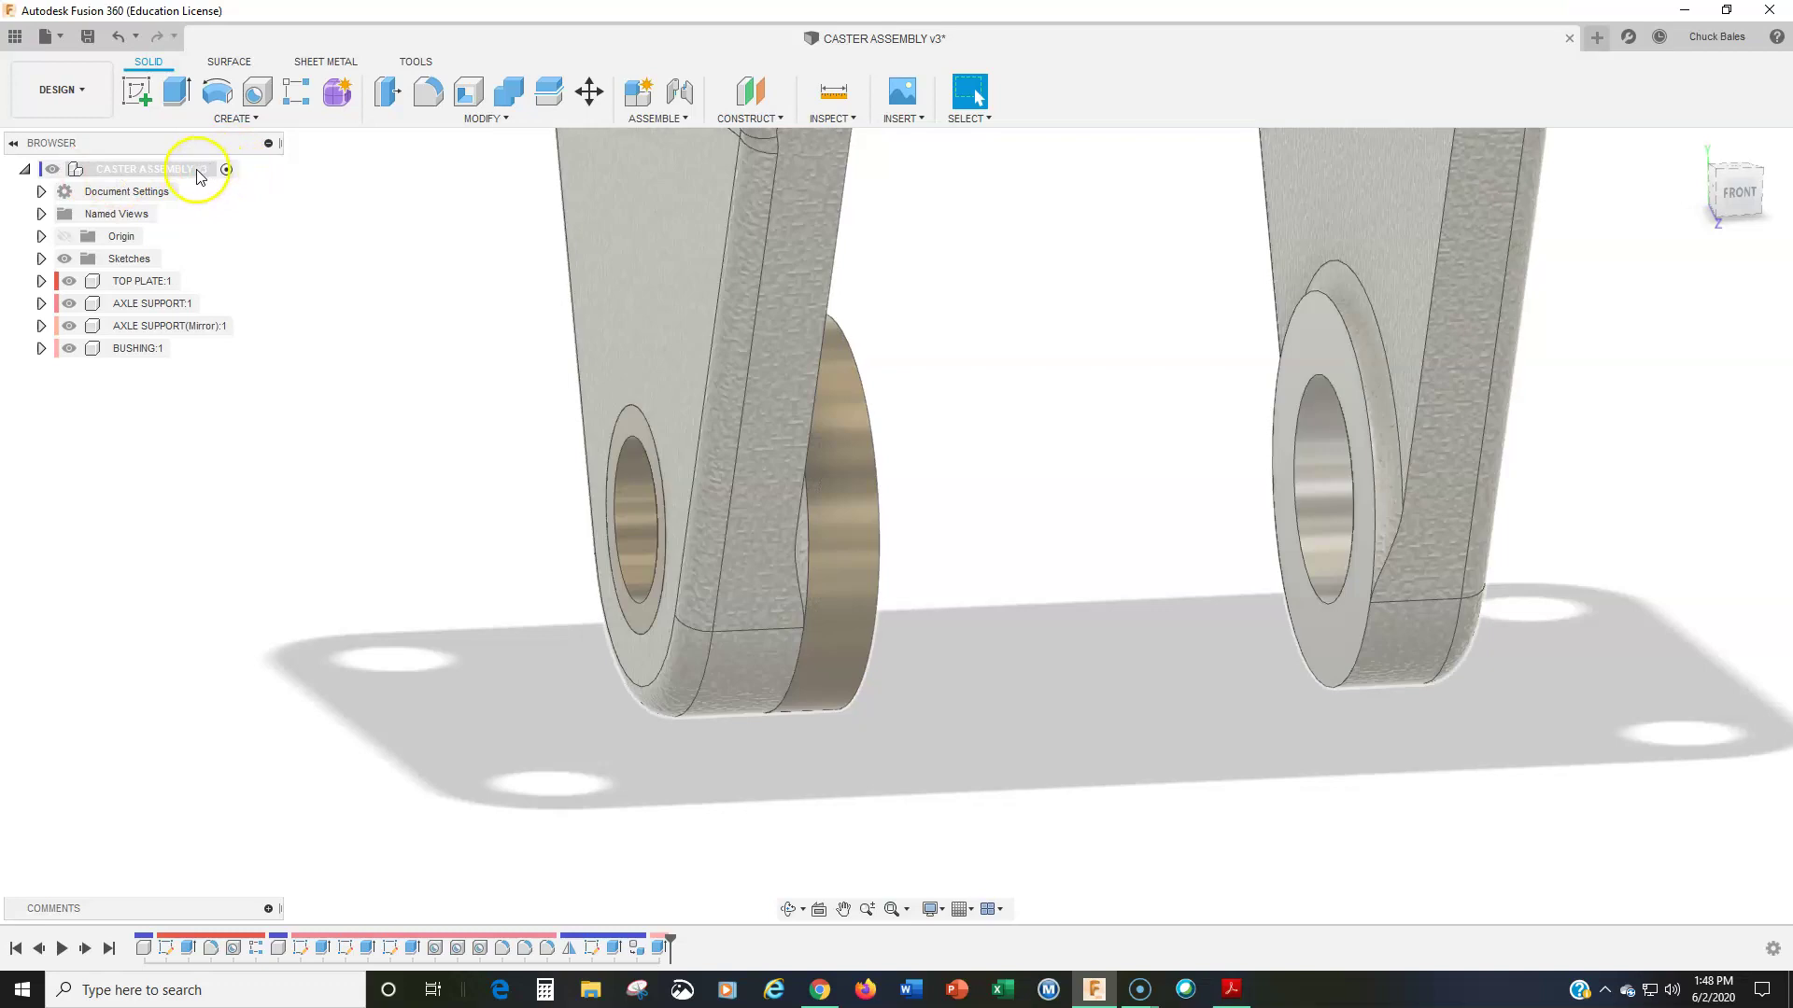
pyautogui.scroll(-8, 541, 272)
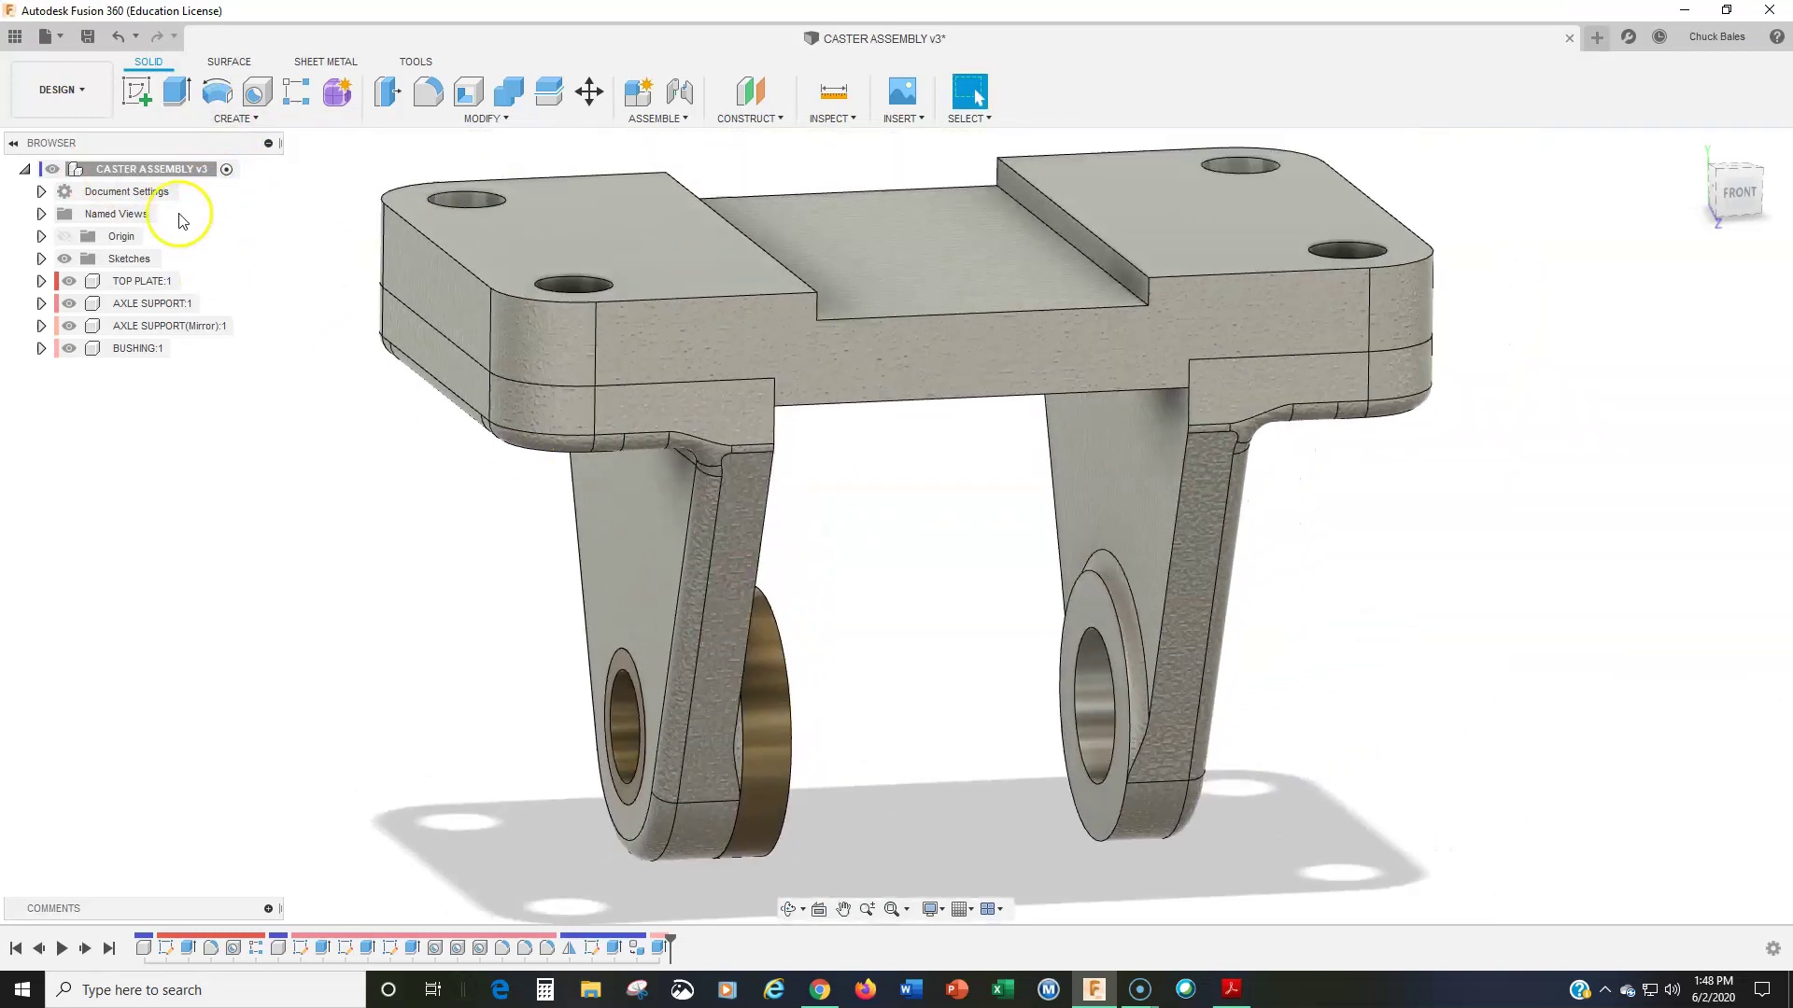
pyautogui.click(234, 119)
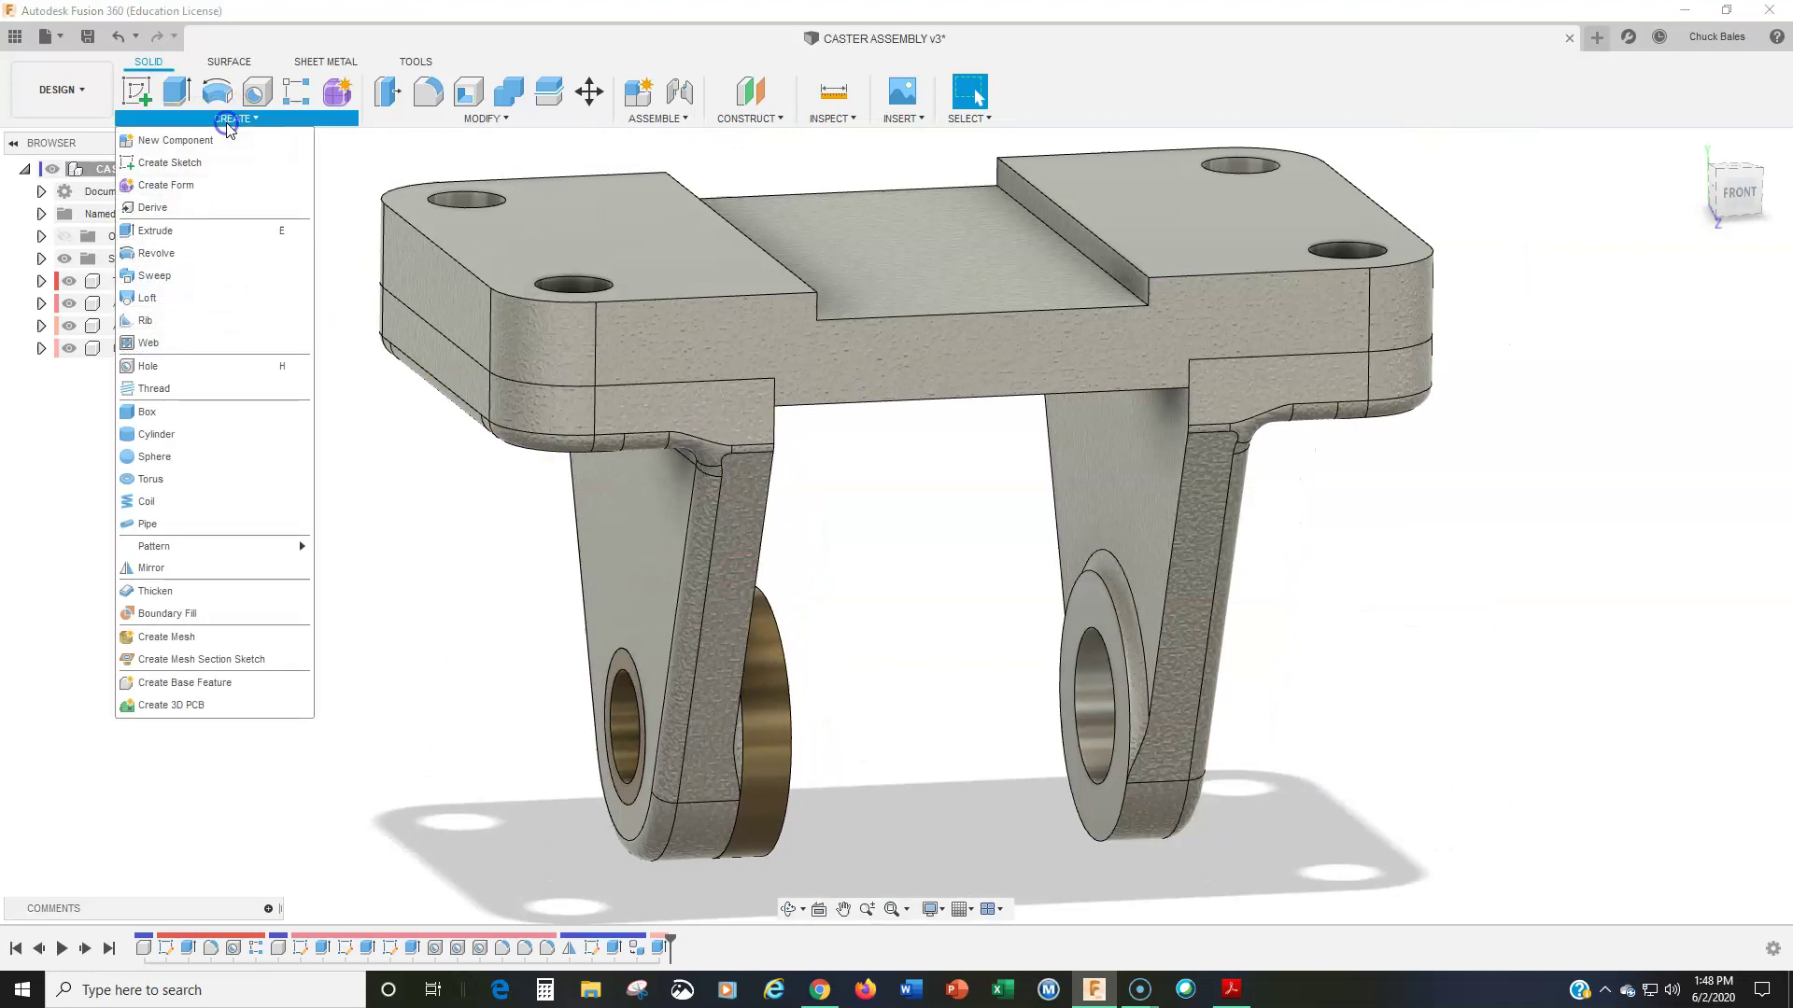
pyautogui.click(180, 572)
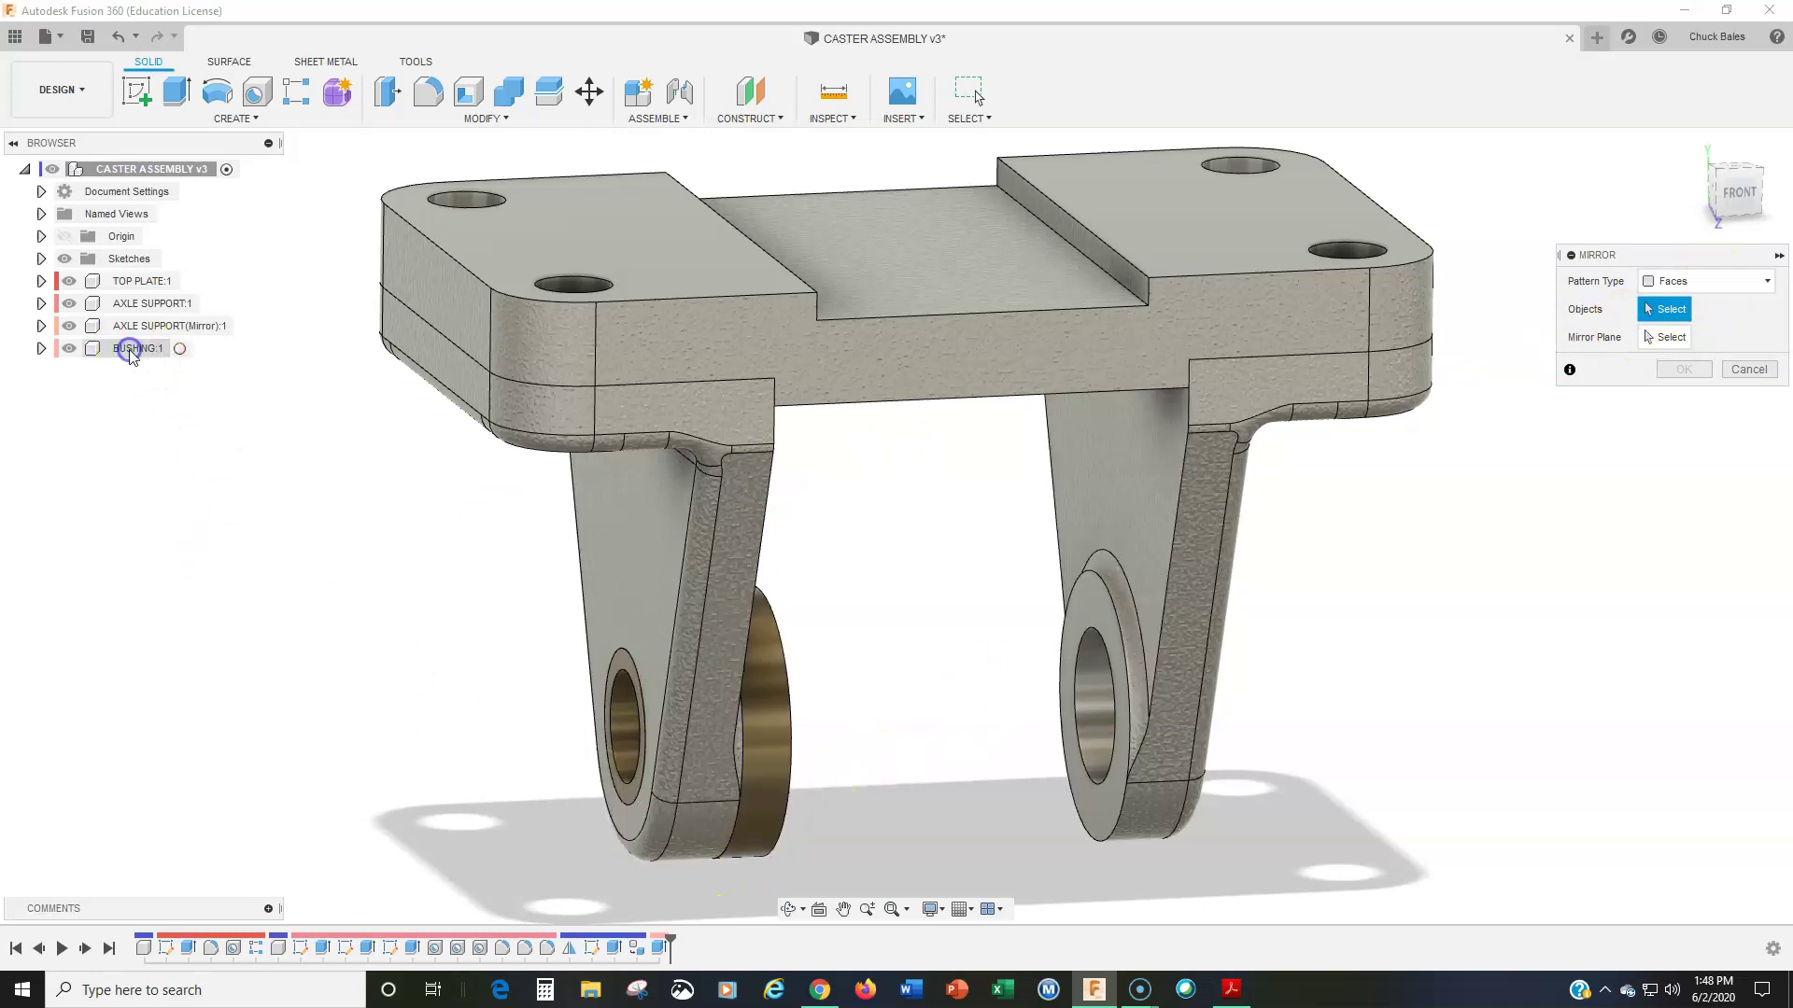
pyautogui.click(1727, 281)
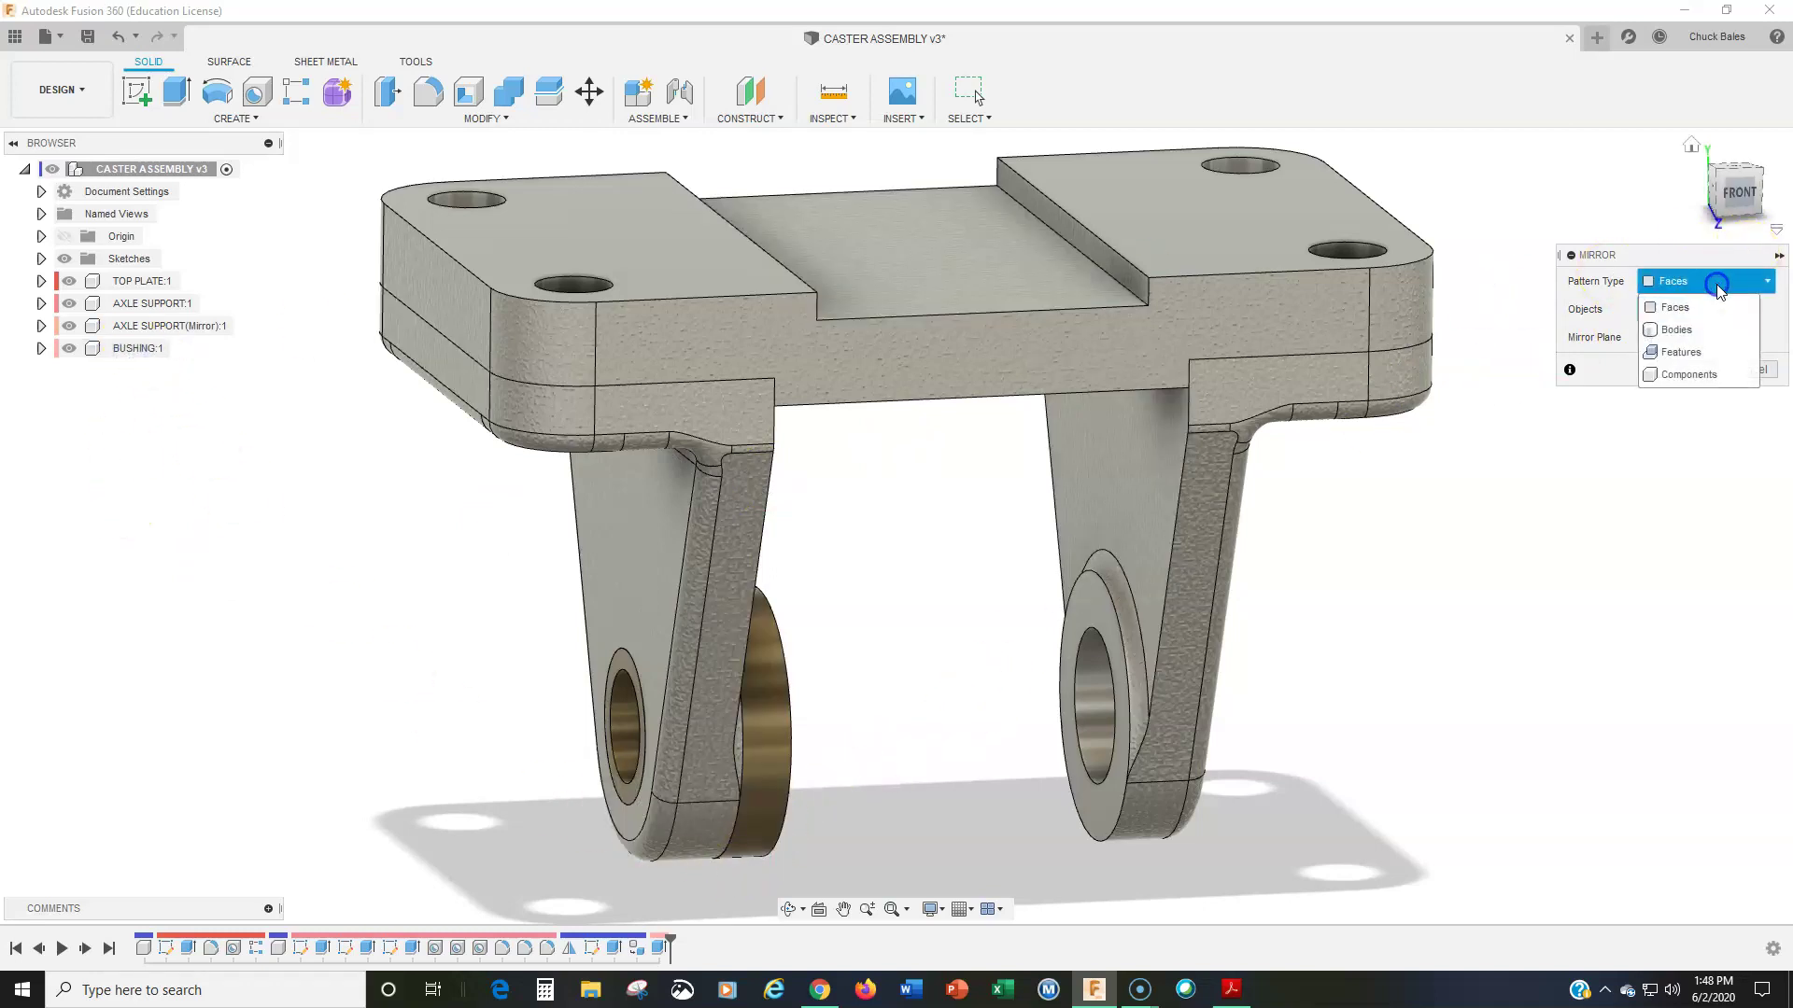
pyautogui.click(1685, 375)
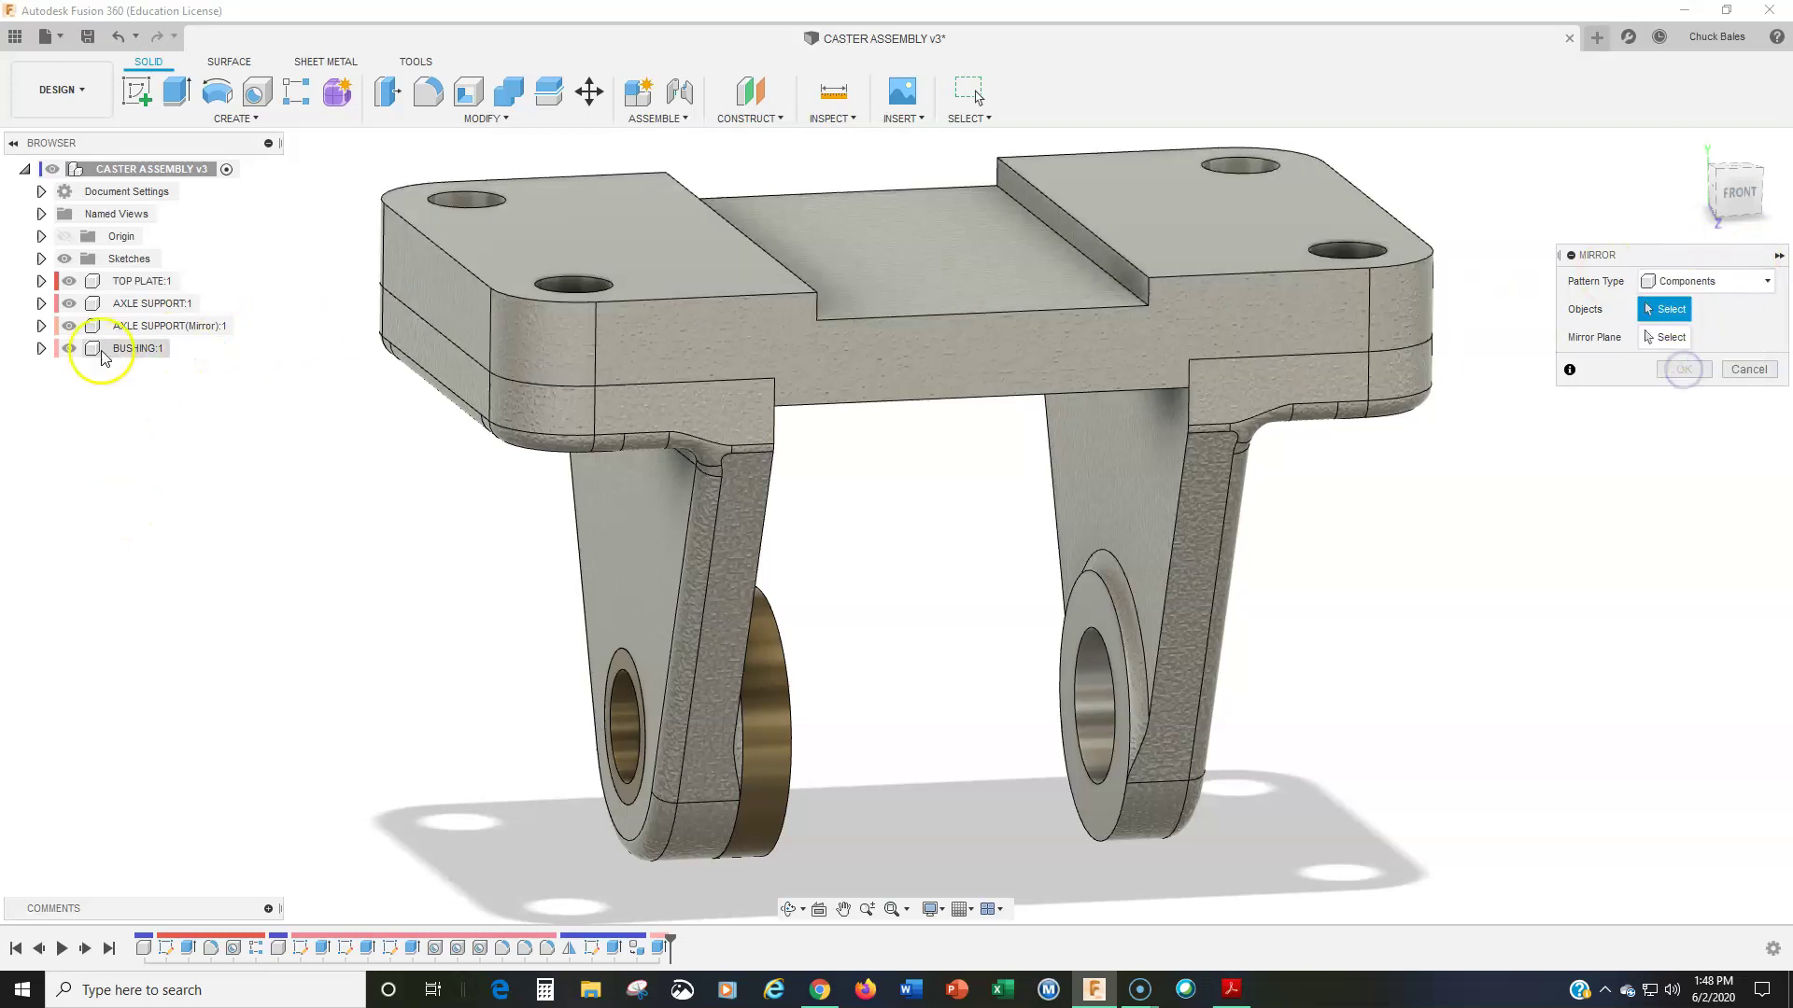
pyautogui.click(140, 351)
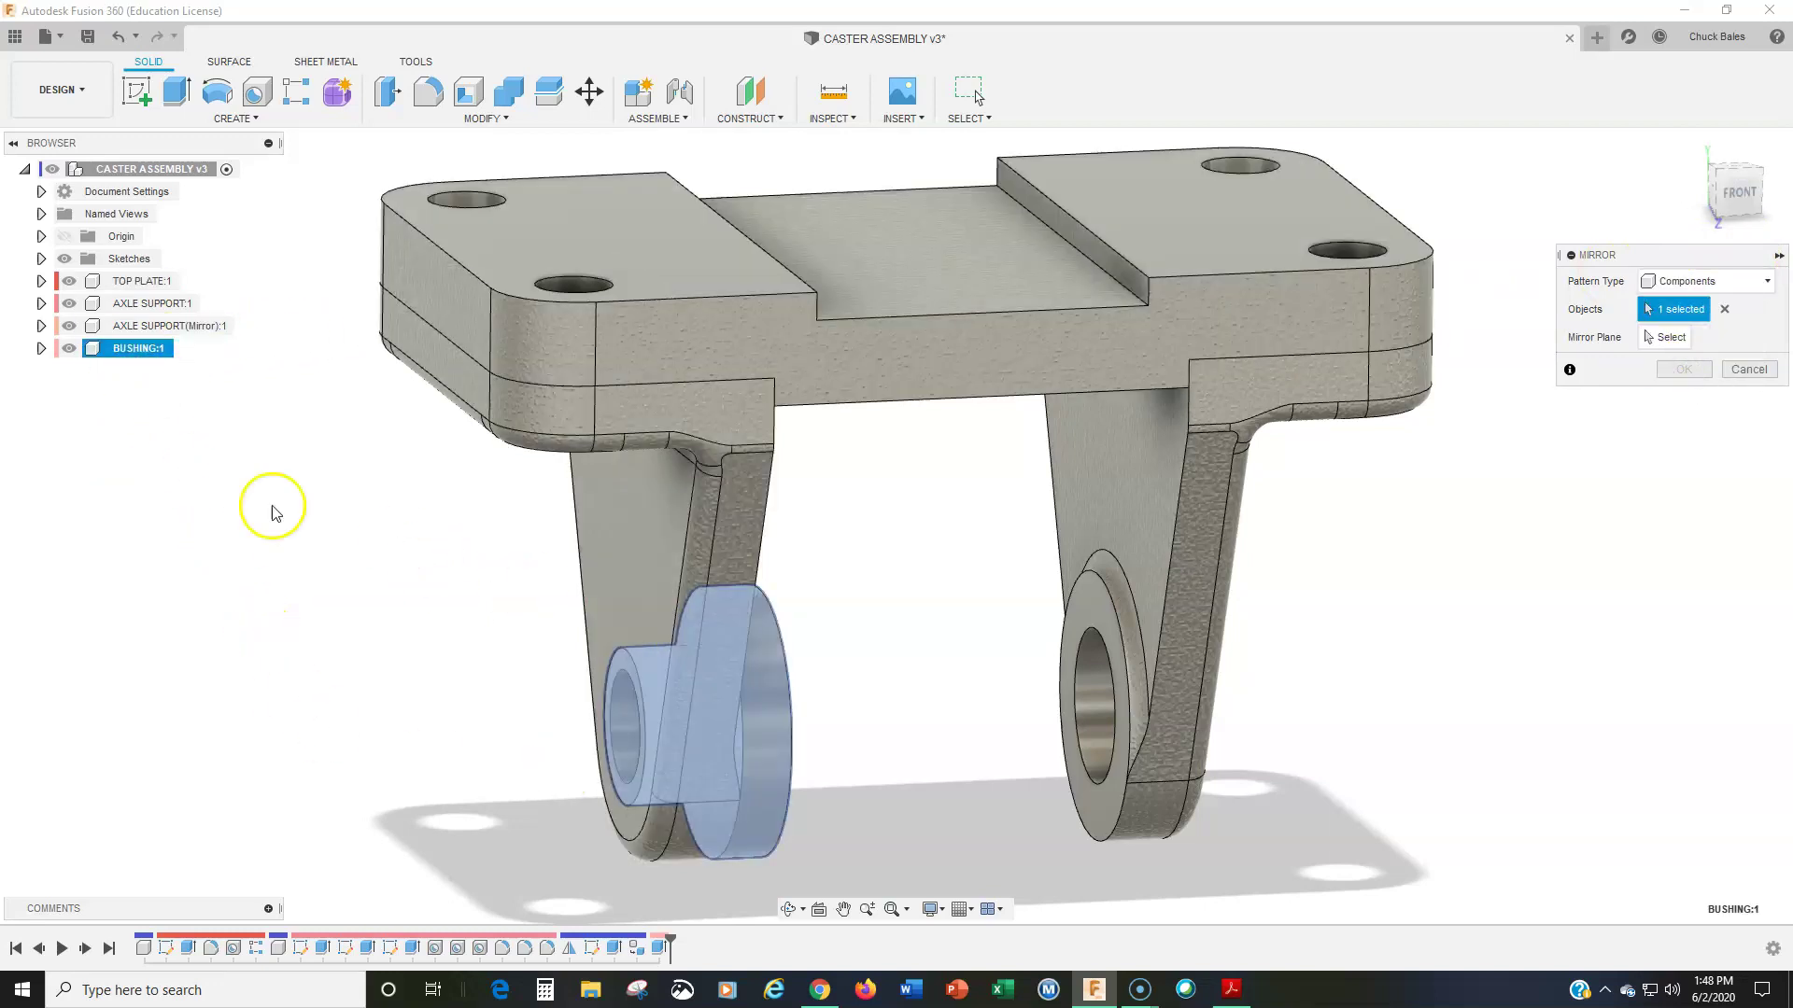
pyautogui.click(1667, 337)
pyautogui.keyDown('shift'); pyautogui.moveTo(960, 335); pyautogui.dragTo(870, 285, button='middle'); pyautogui.keyUp('shift')
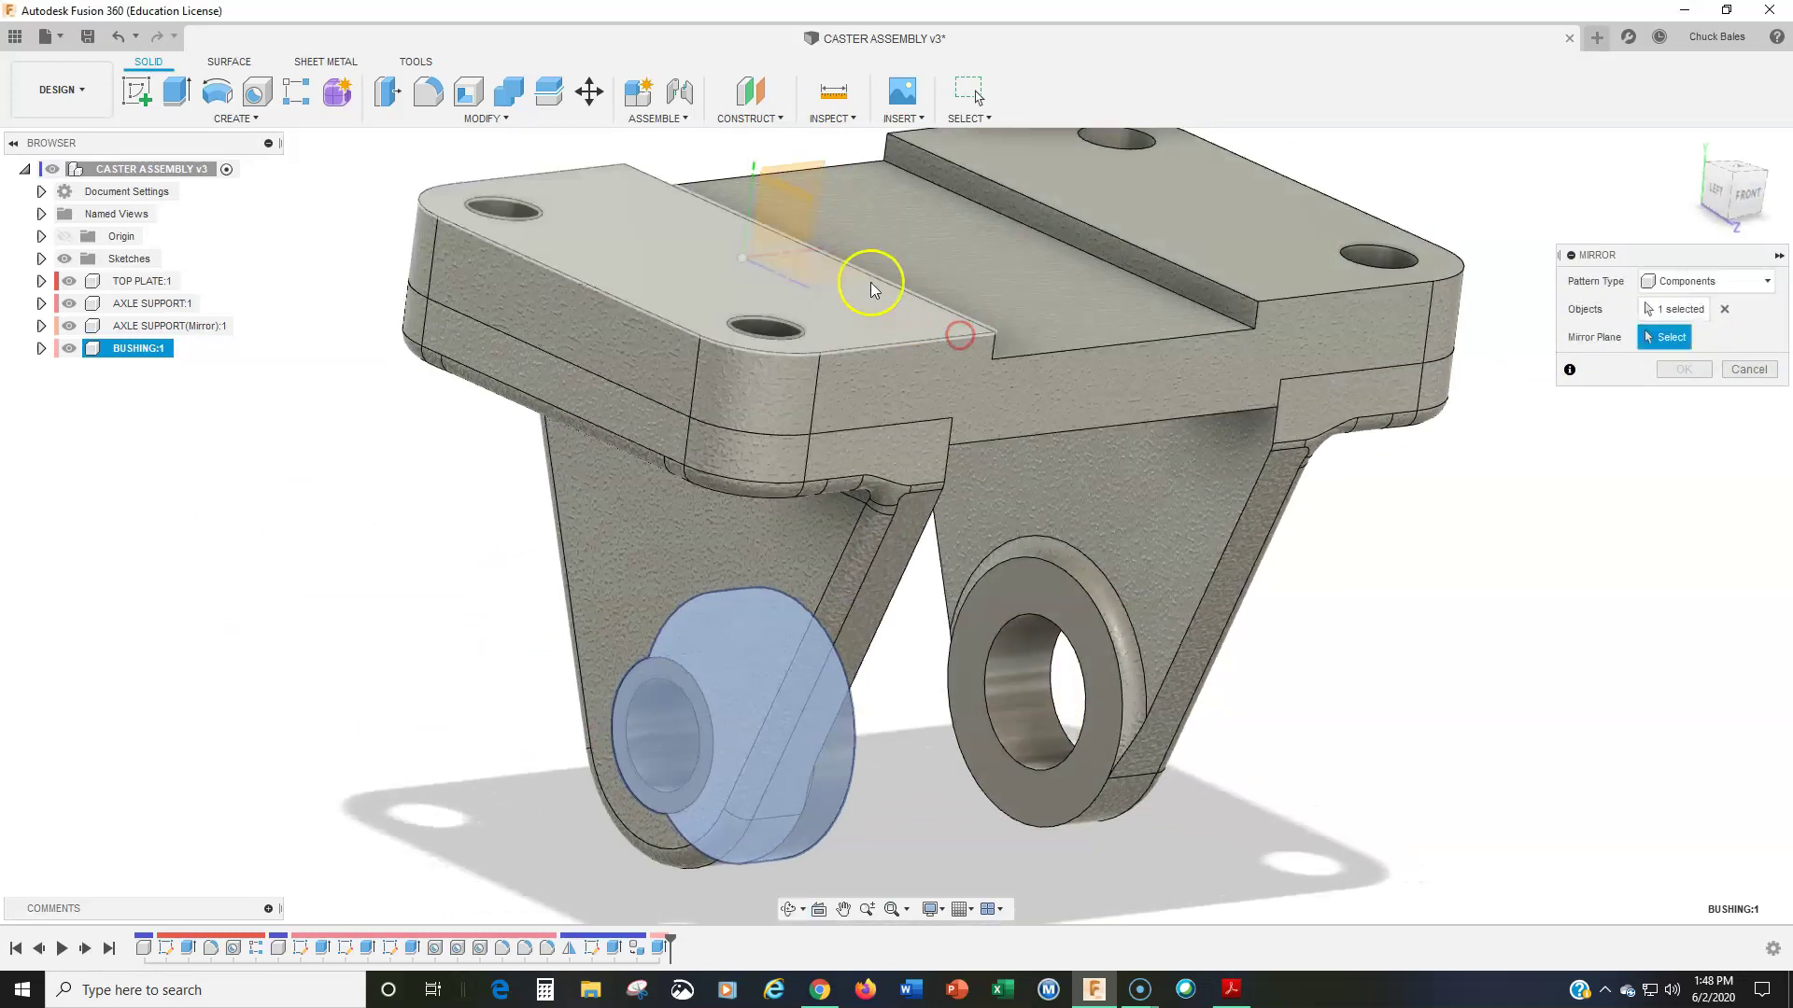
pyautogui.click(793, 196)
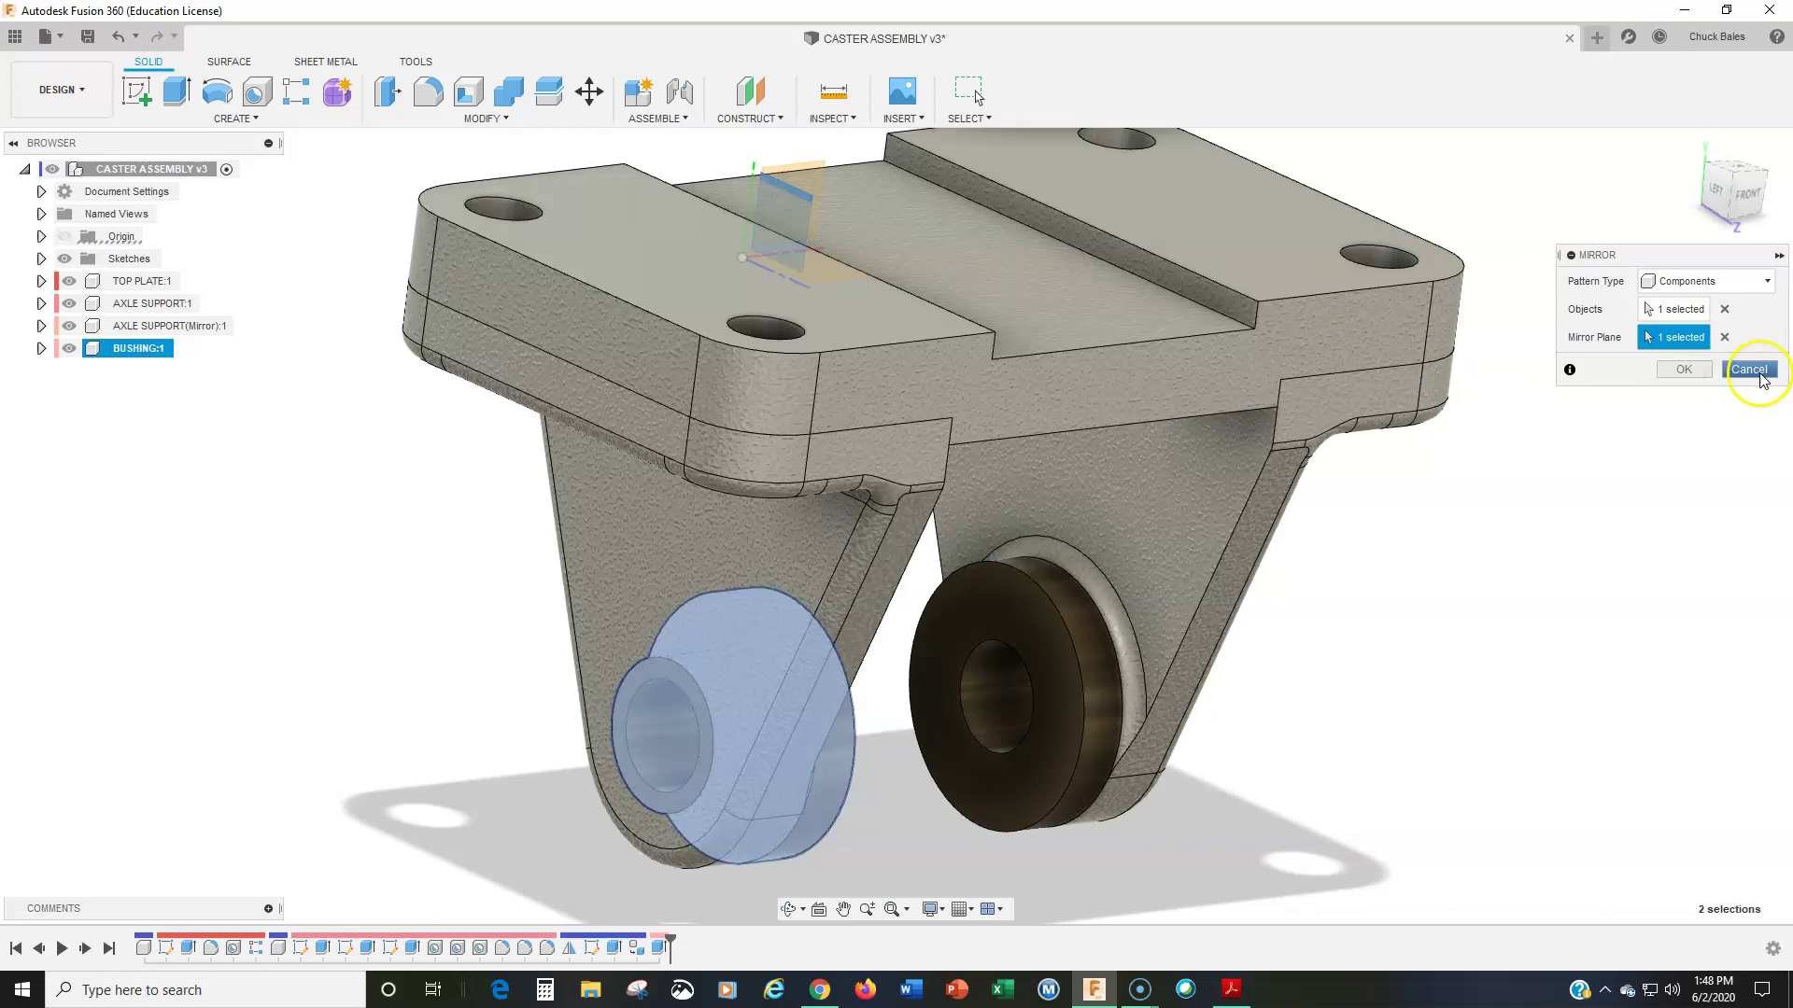
pyautogui.click(1688, 372)
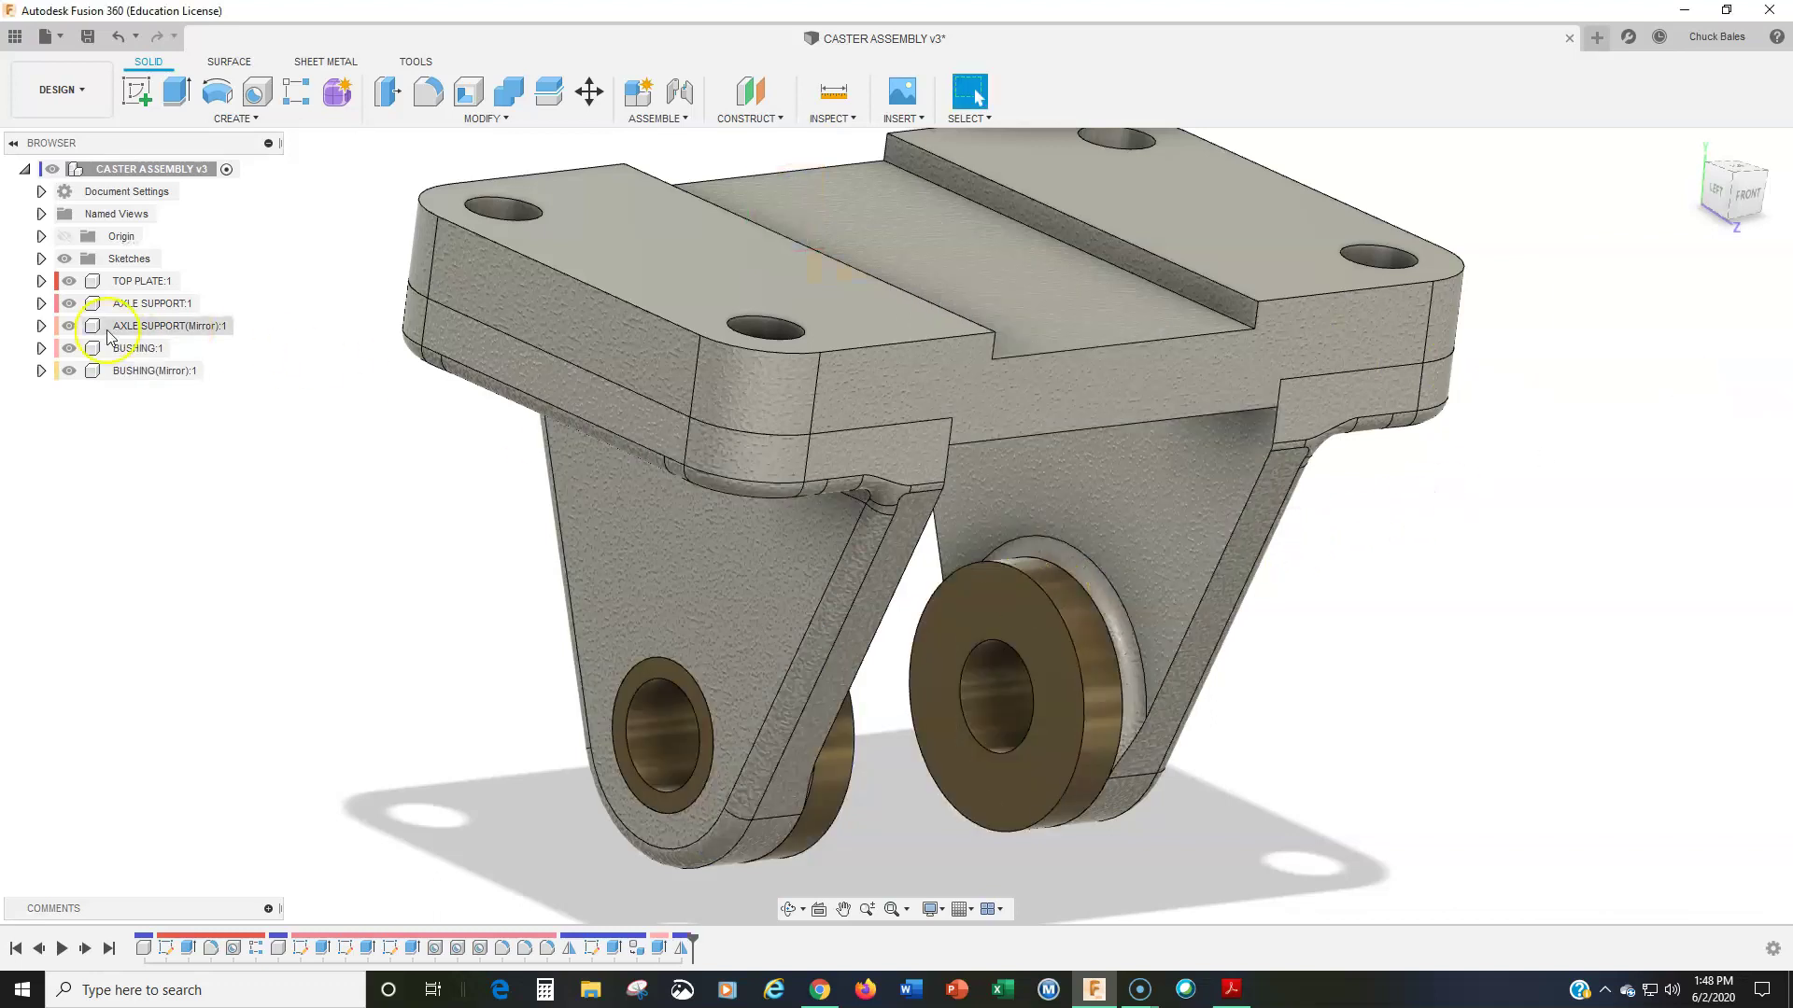
# Step: Return to the home view and save the assembly as a new version with the description User Saved
pyautogui.keyDown('shift'); pyautogui.moveTo(747, 541); pyautogui.dragTo(688, 520, button='middle'); pyautogui.keyUp('shift')
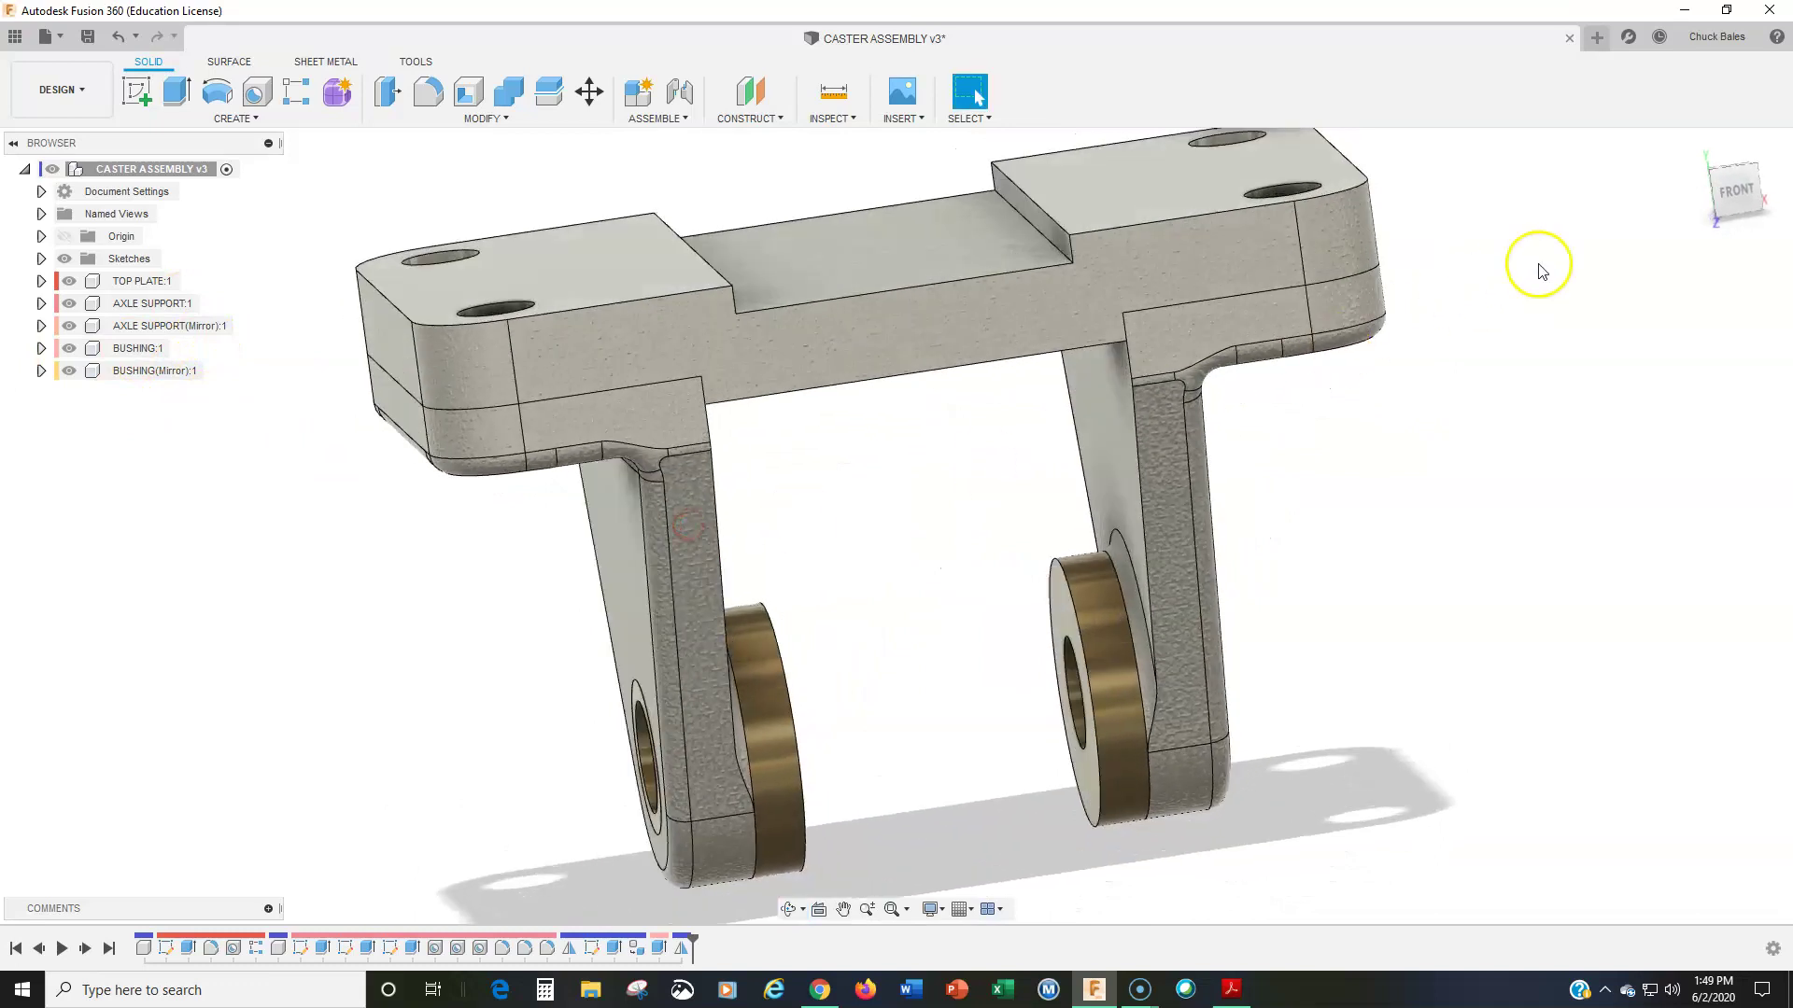
pyautogui.click(1691, 147)
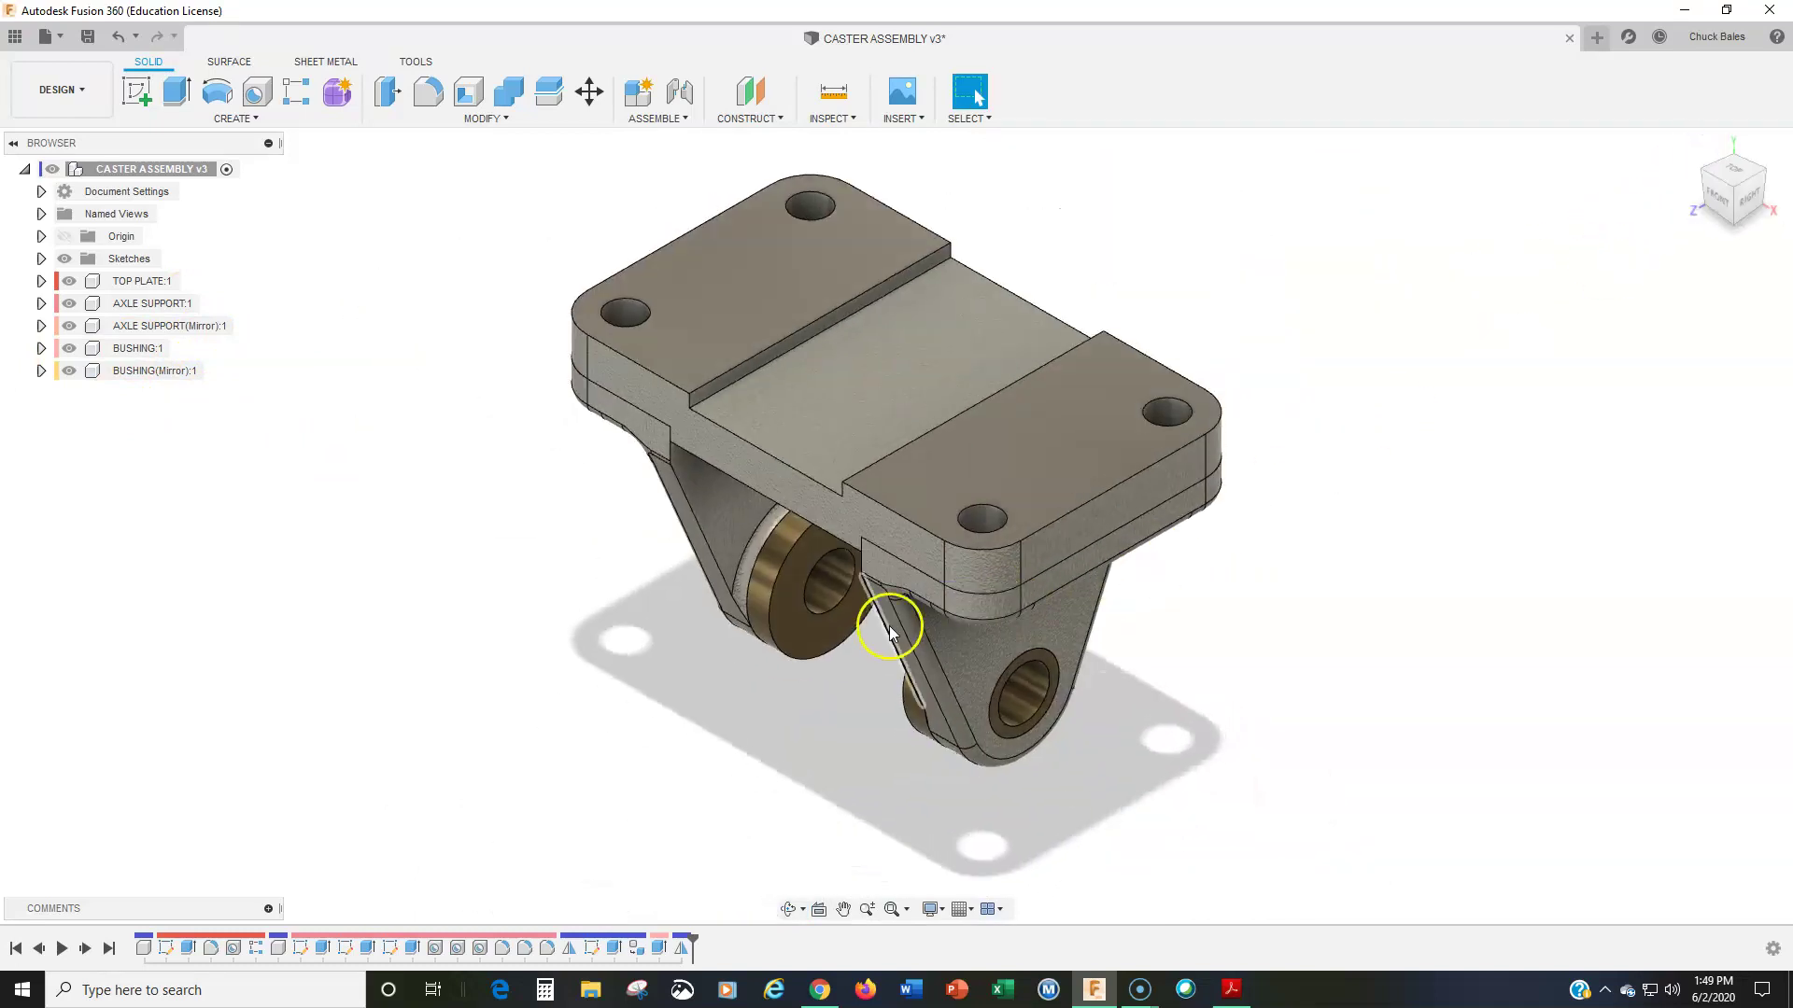
pyautogui.scroll(2, 784, 690)
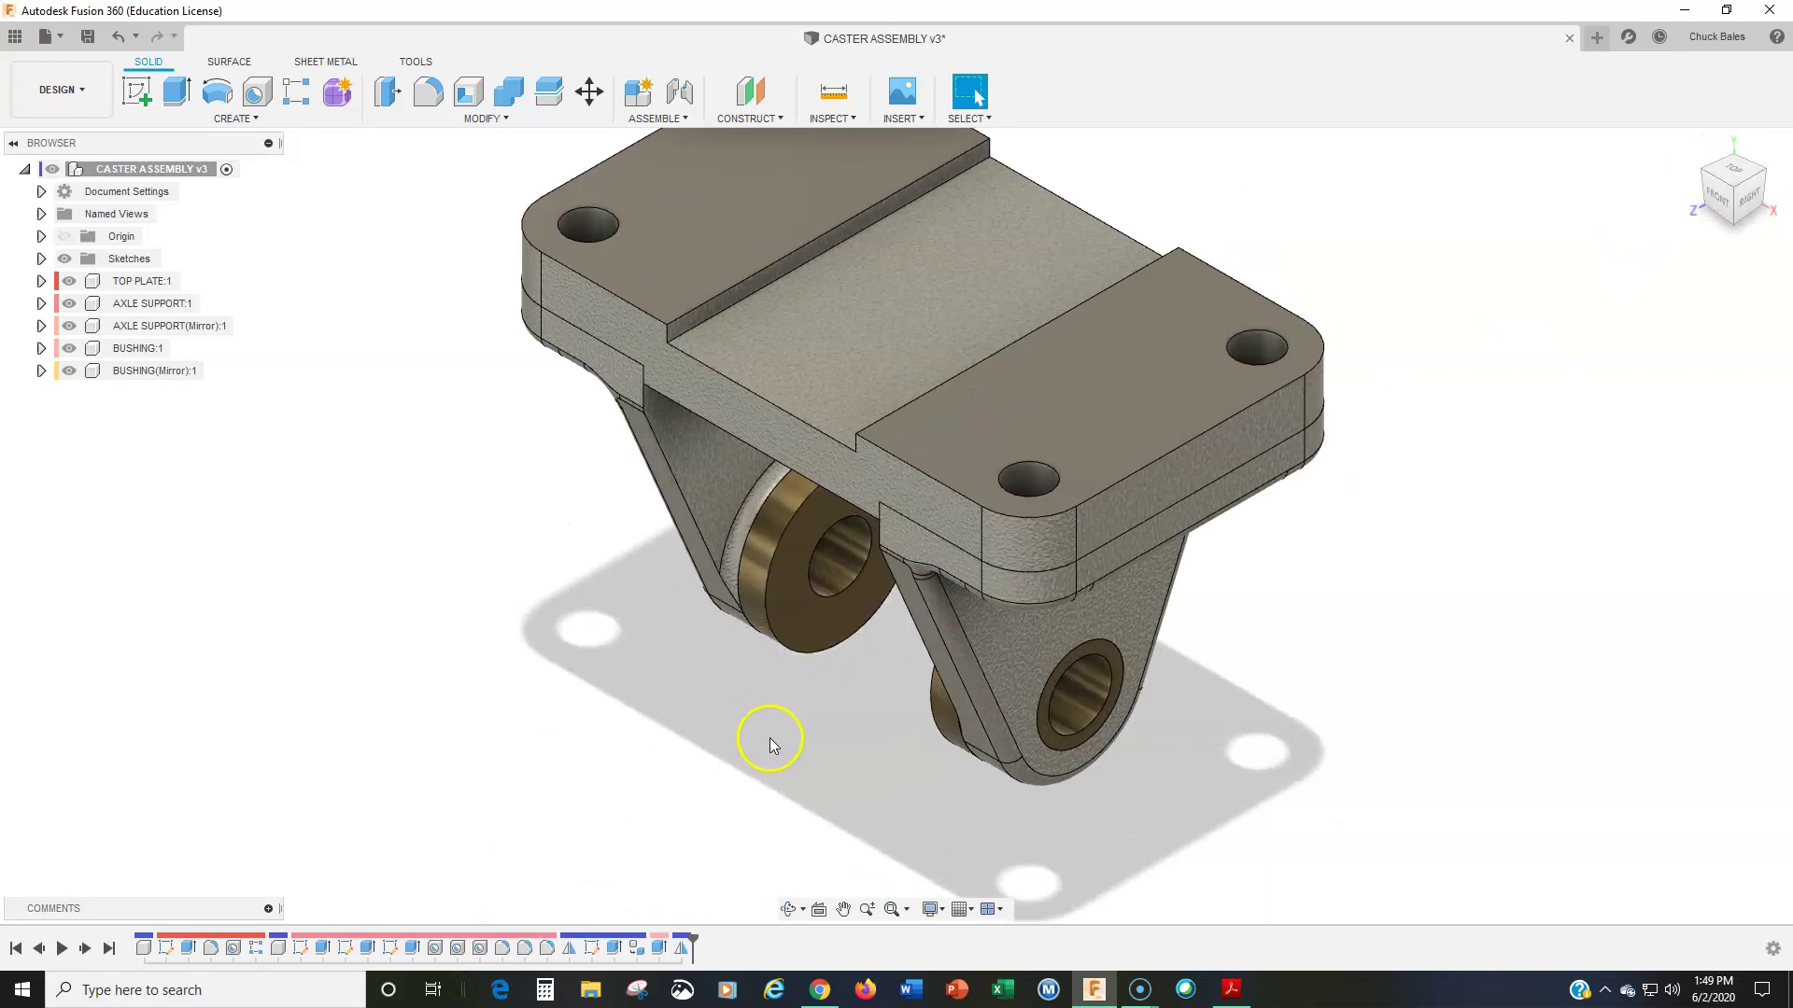
pyautogui.click(88, 37)
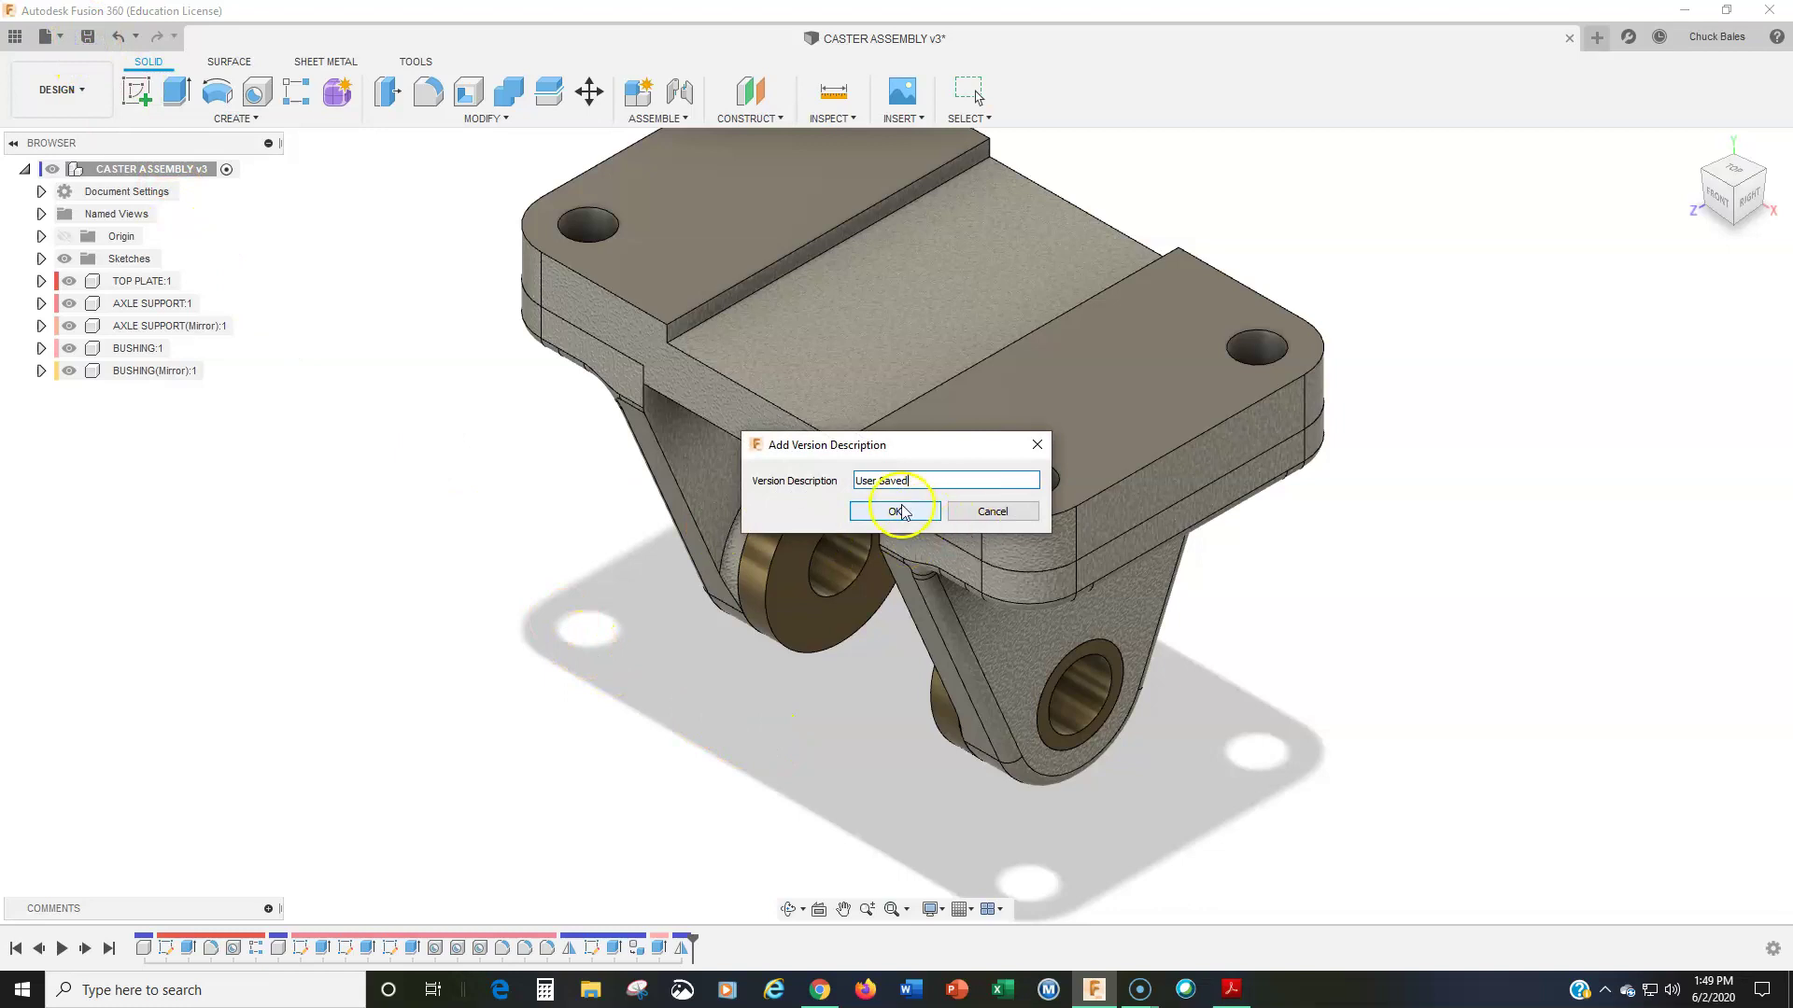
pyautogui.click(902, 512)
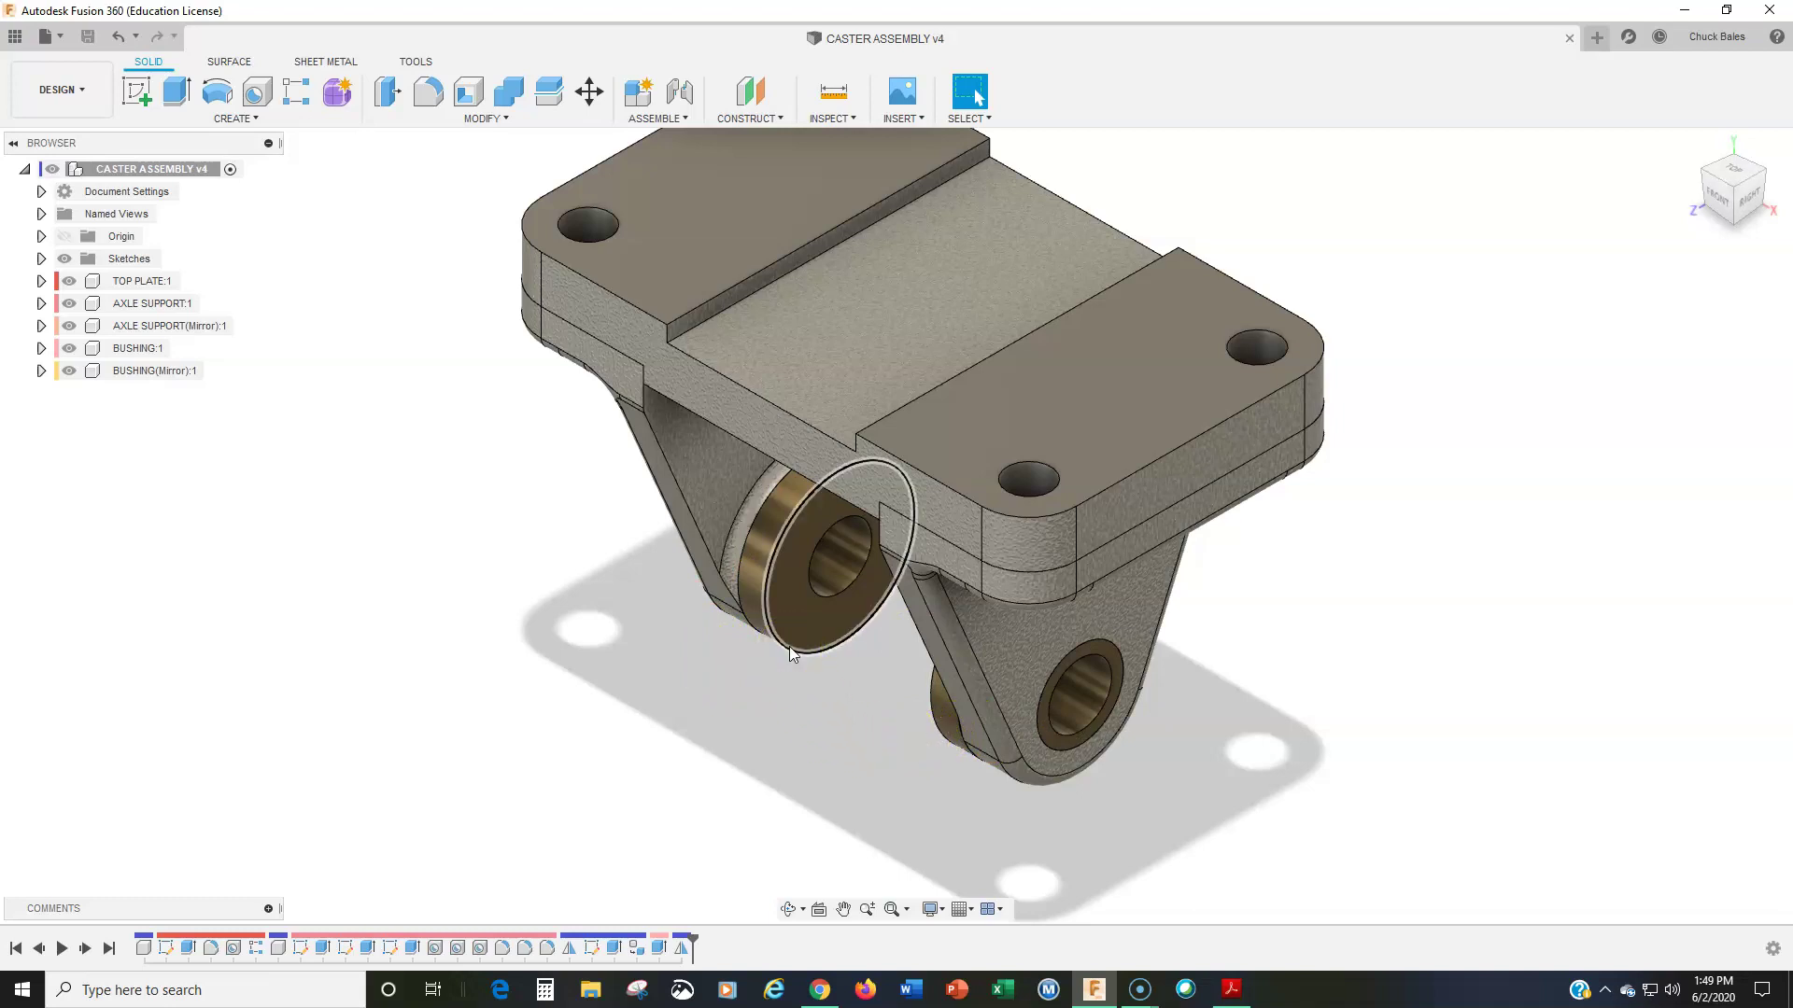
# Step: Create an empty, activated component named AXLE under the top-level CASTER ASSEMBLY
pyautogui.moveTo(788, 646); pyautogui.dragTo(832, 664)
pyautogui.scroll(2, 831, 664)
pyautogui.moveTo(831, 665); pyautogui.dragTo(814, 722, button='middle')
pyautogui.scroll(3, 790, 717)
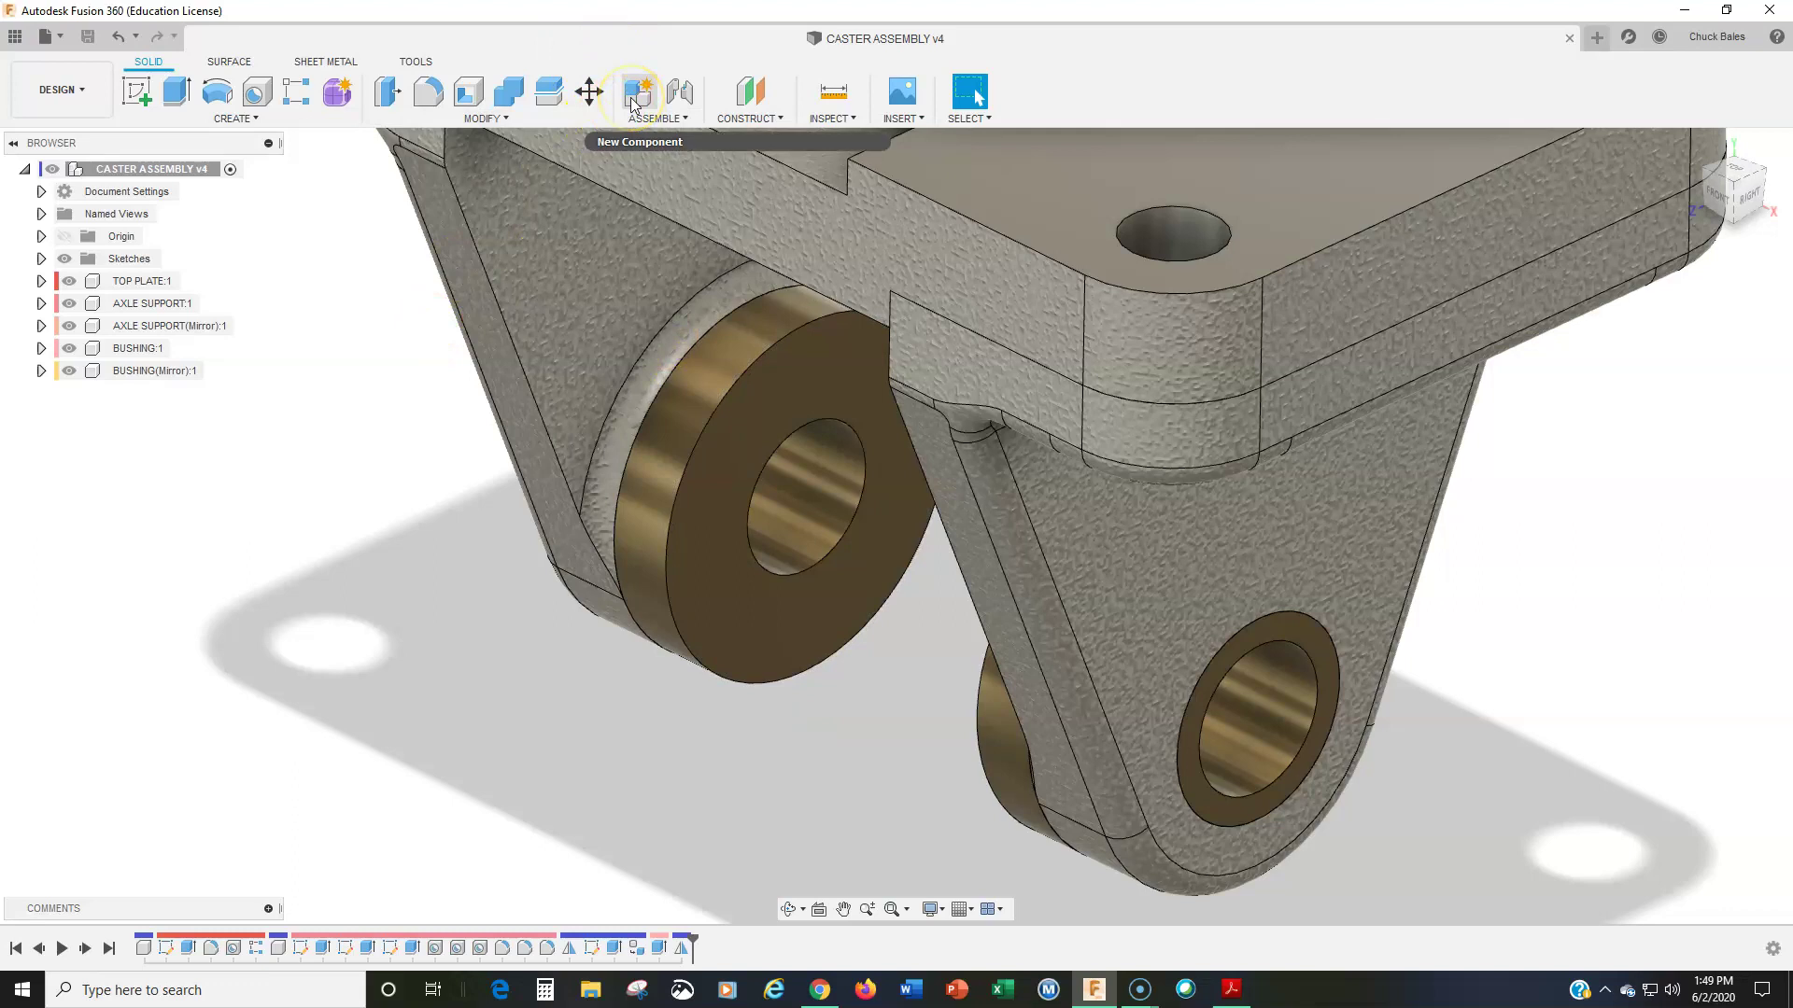
pyautogui.click(131, 169)
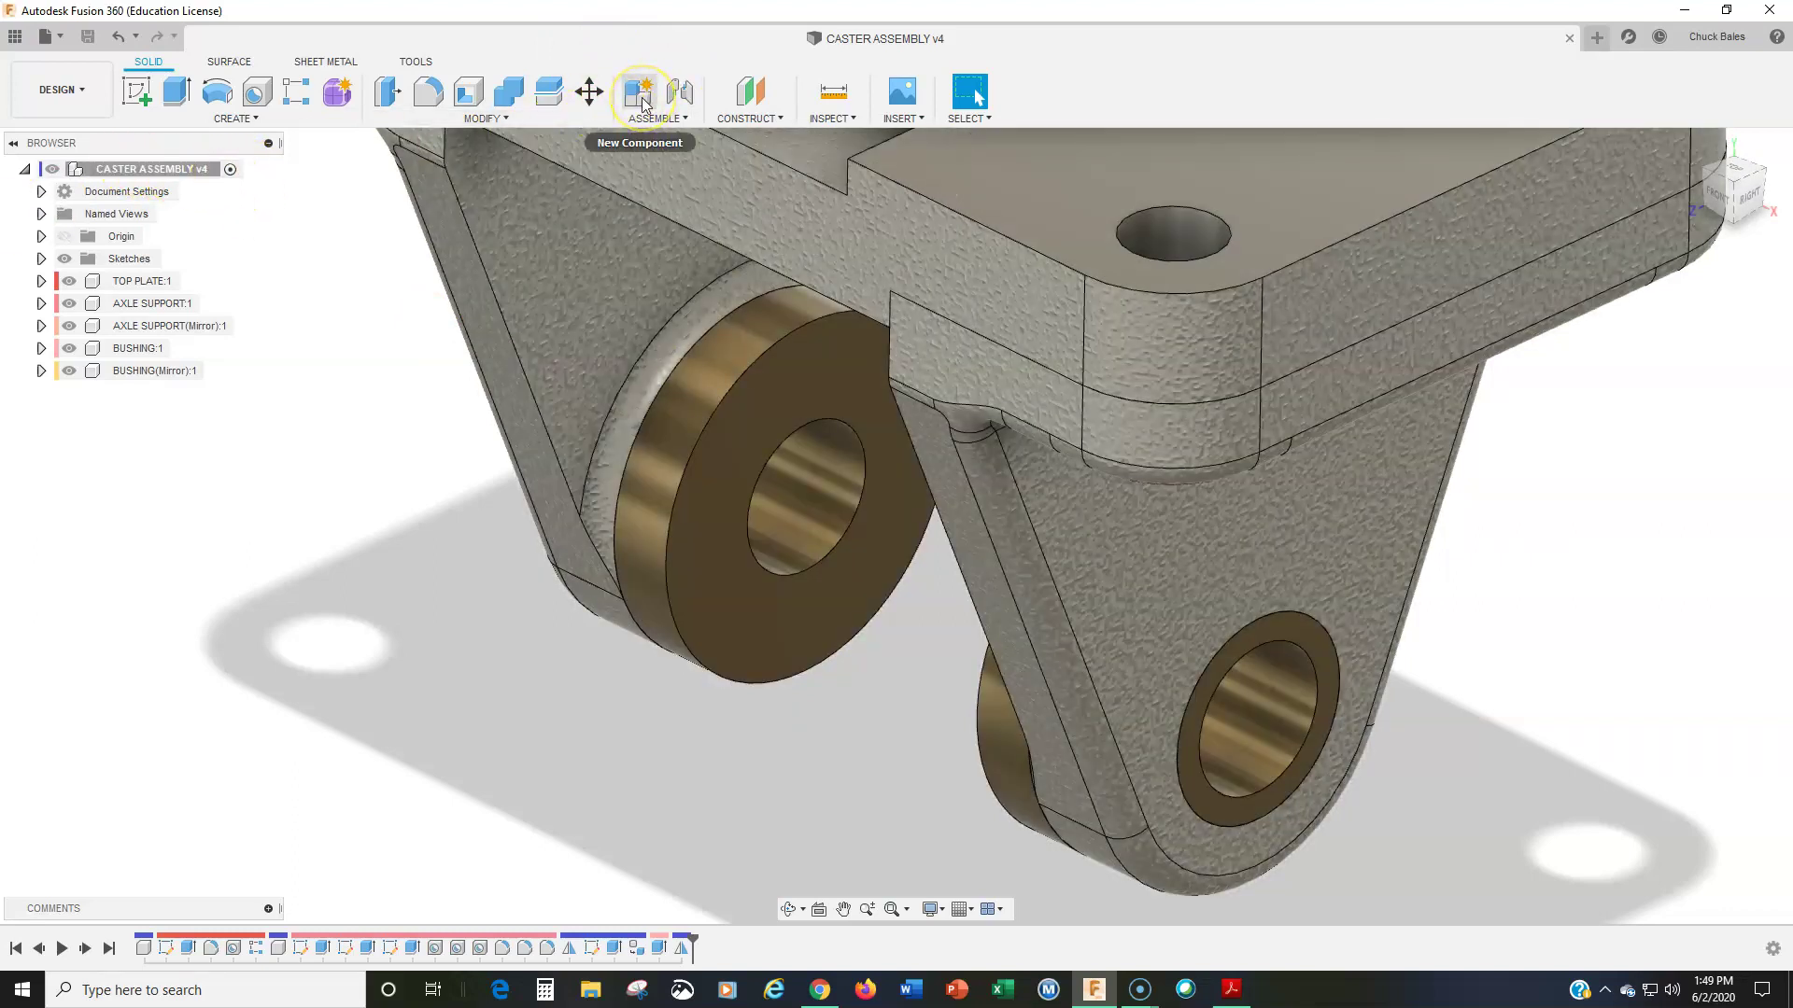
pyautogui.click(154, 370)
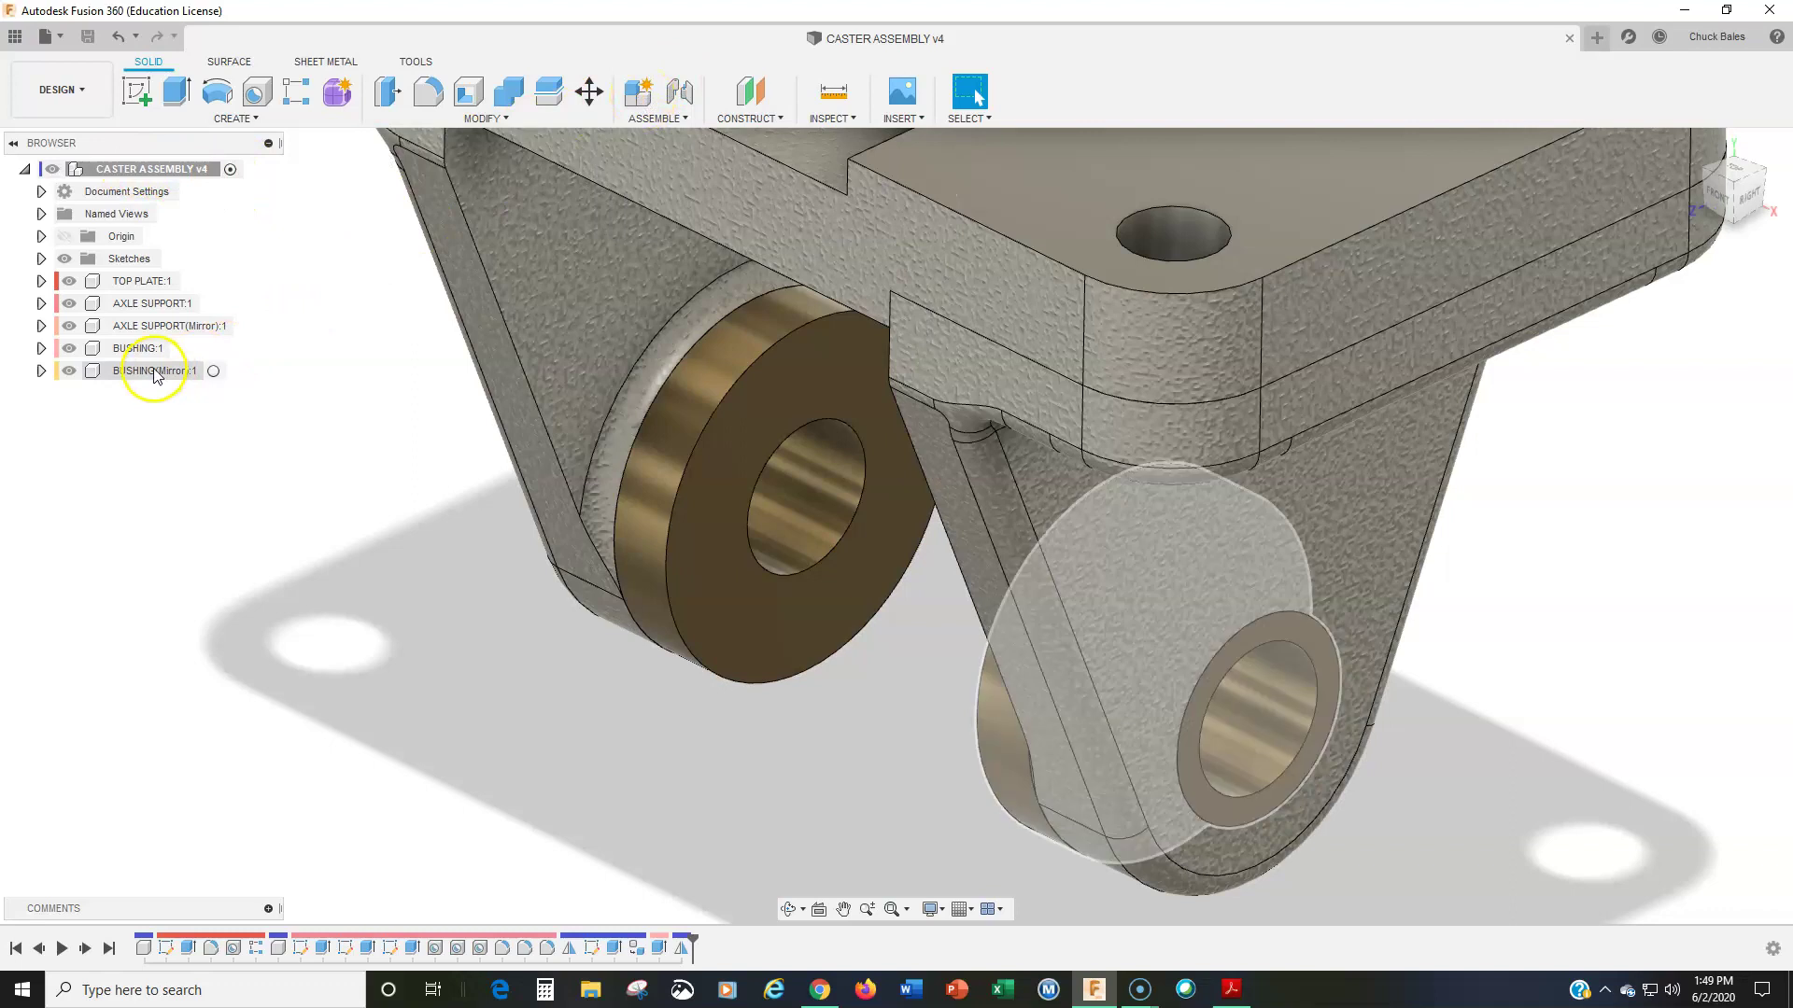
pyautogui.click(231, 327)
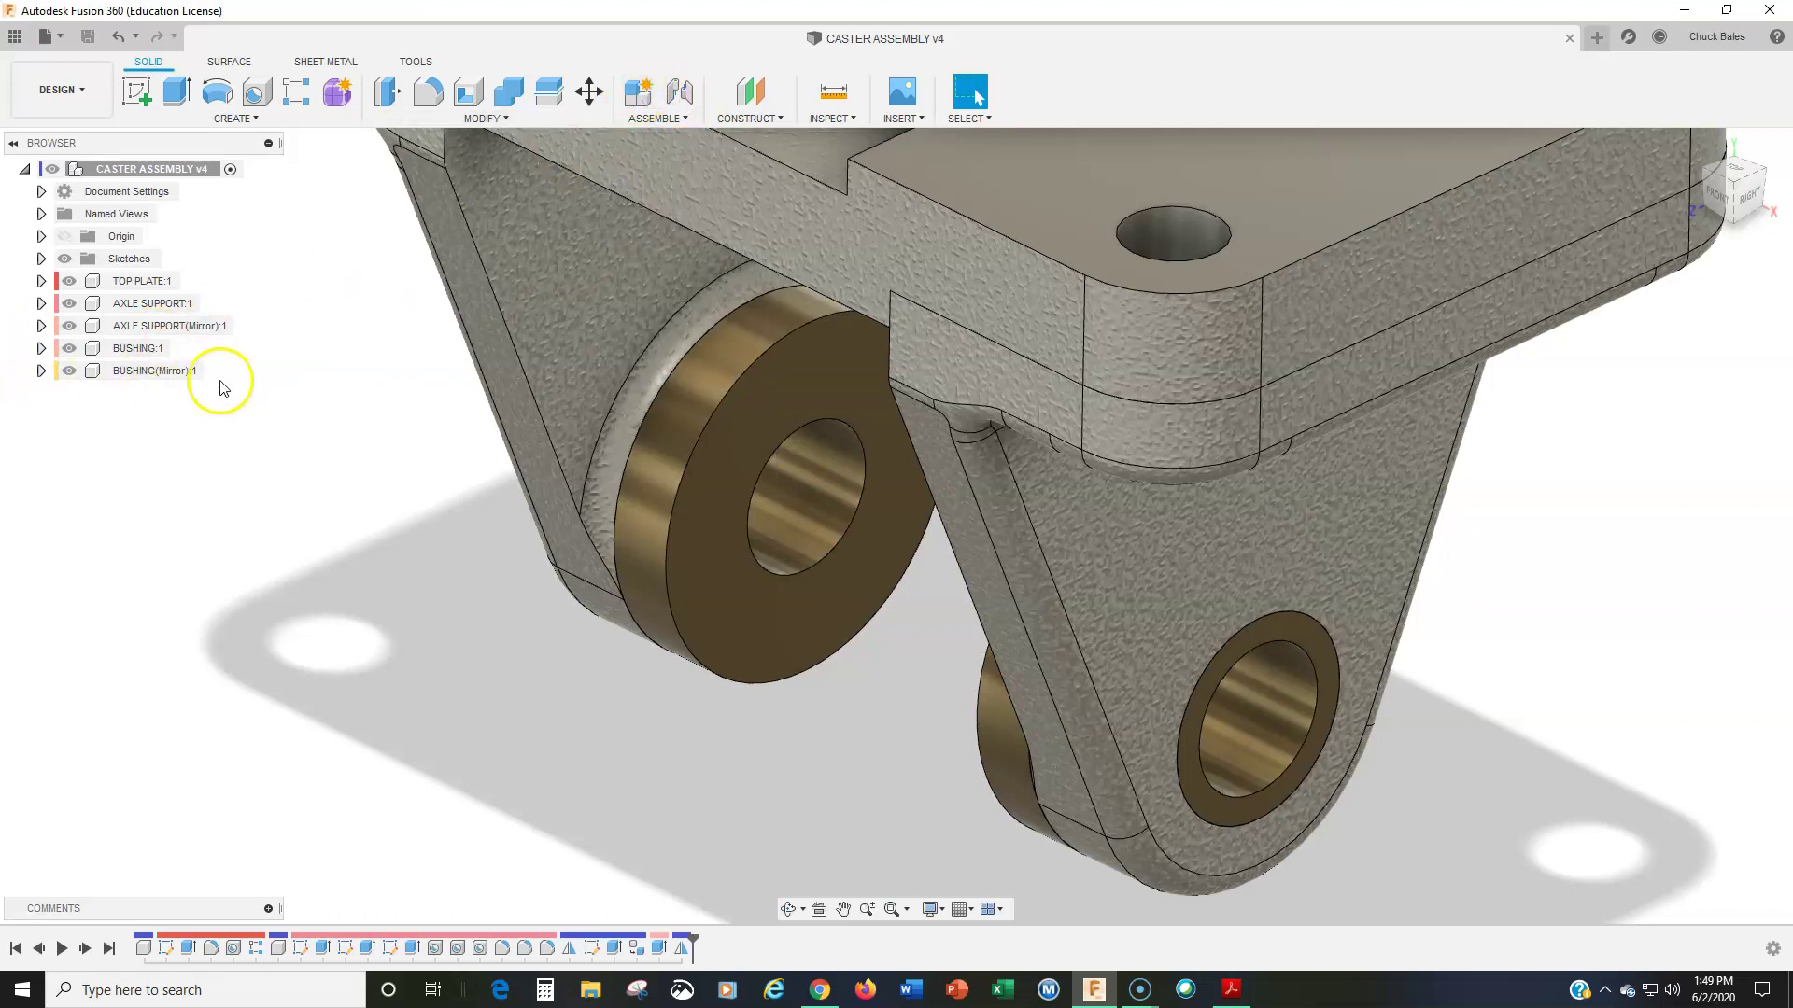
pyautogui.click(215, 177)
pyautogui.click(638, 90)
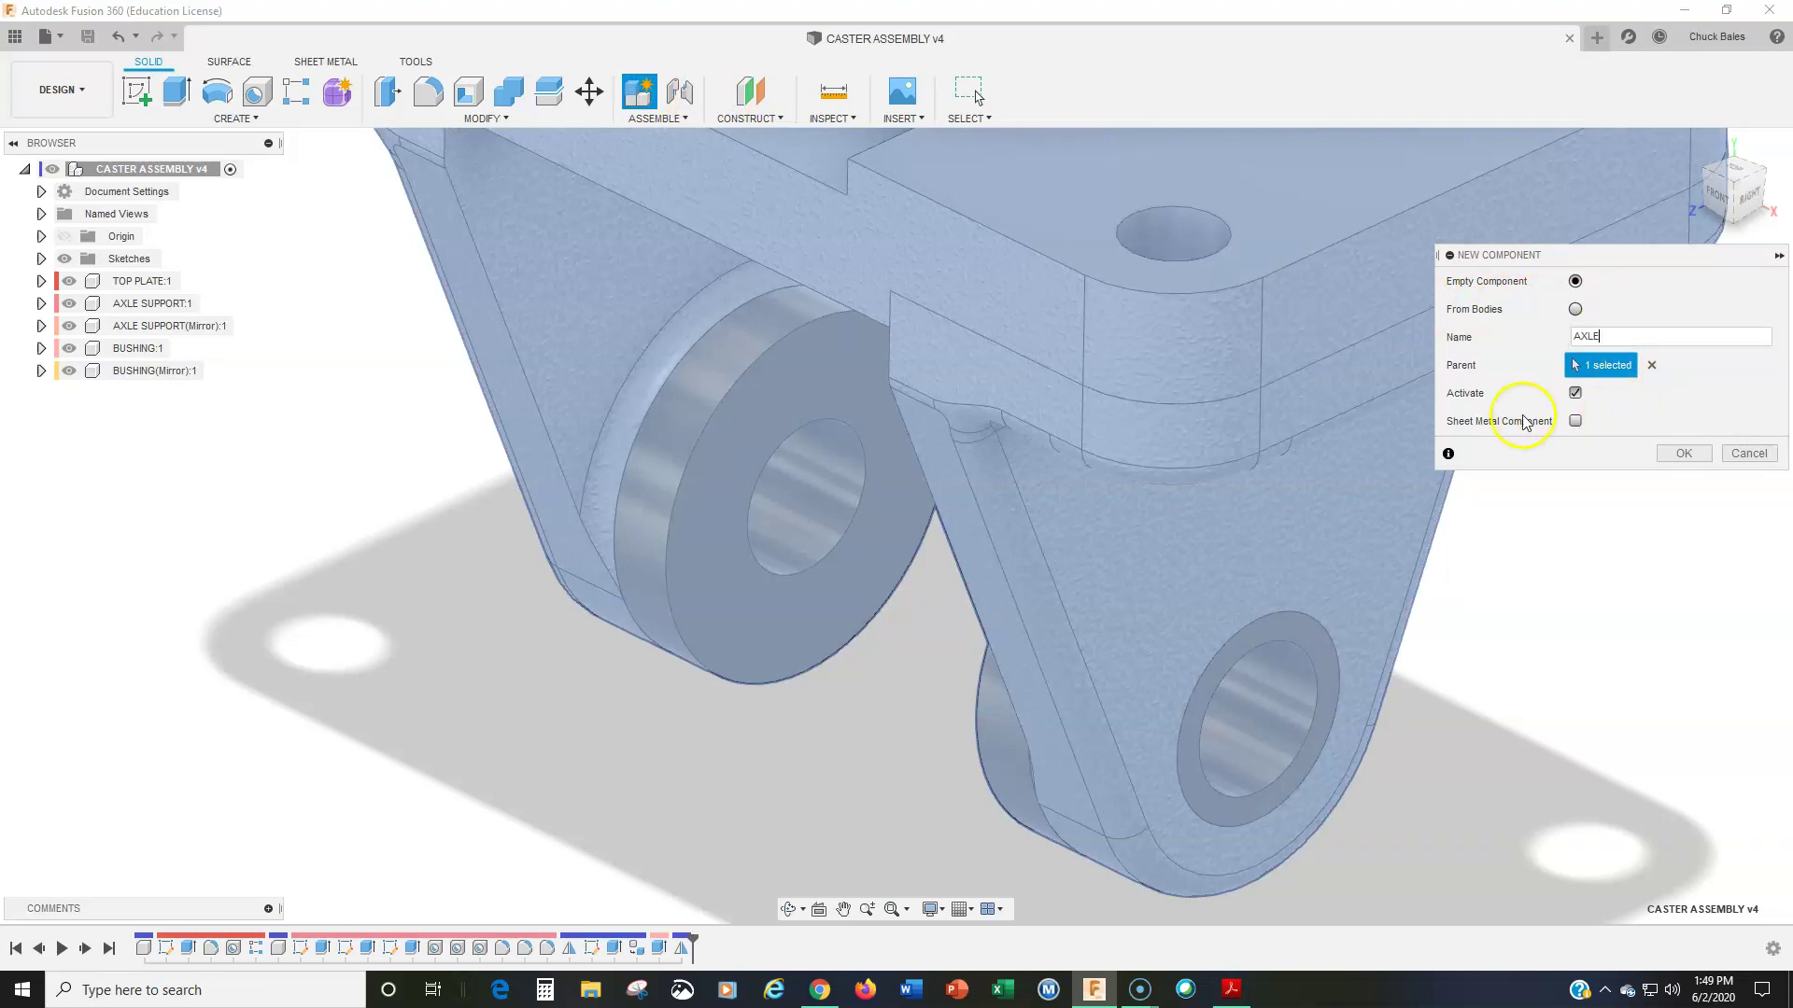
pyautogui.click(1704, 460)
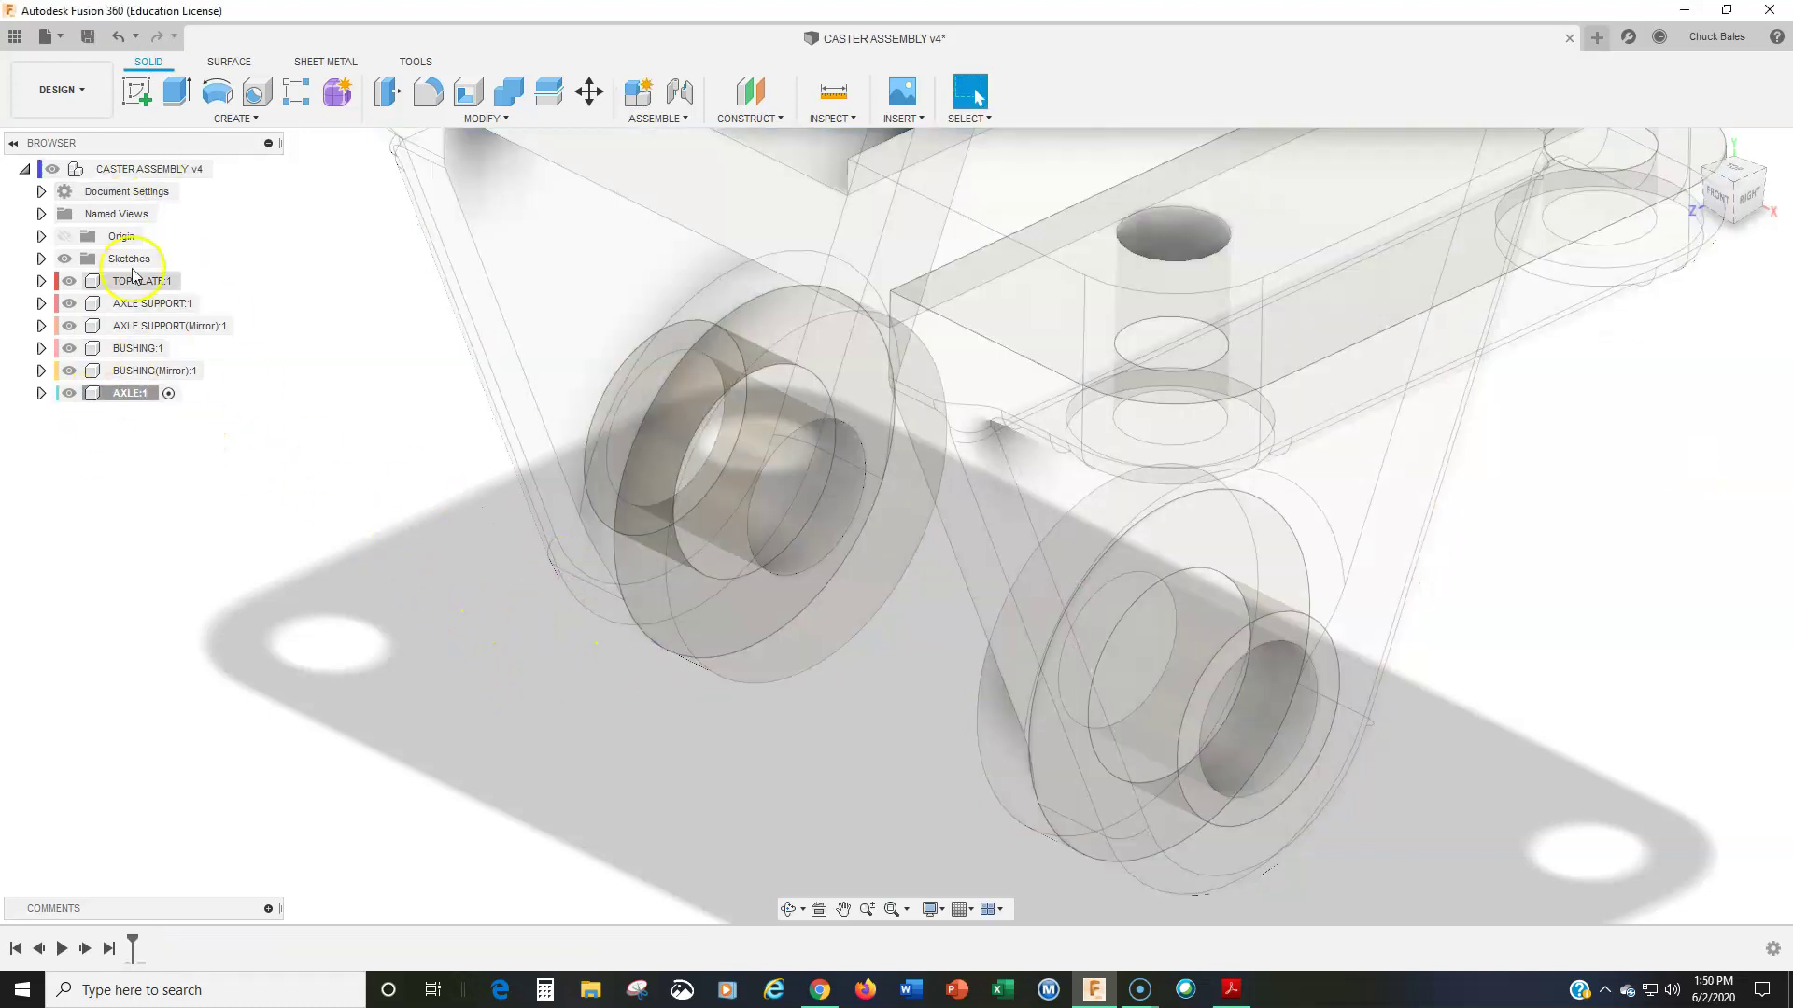
# Step: Start a sketch on the inner flange face of the BUSHING component and turn on Slice
pyautogui.click(140, 89)
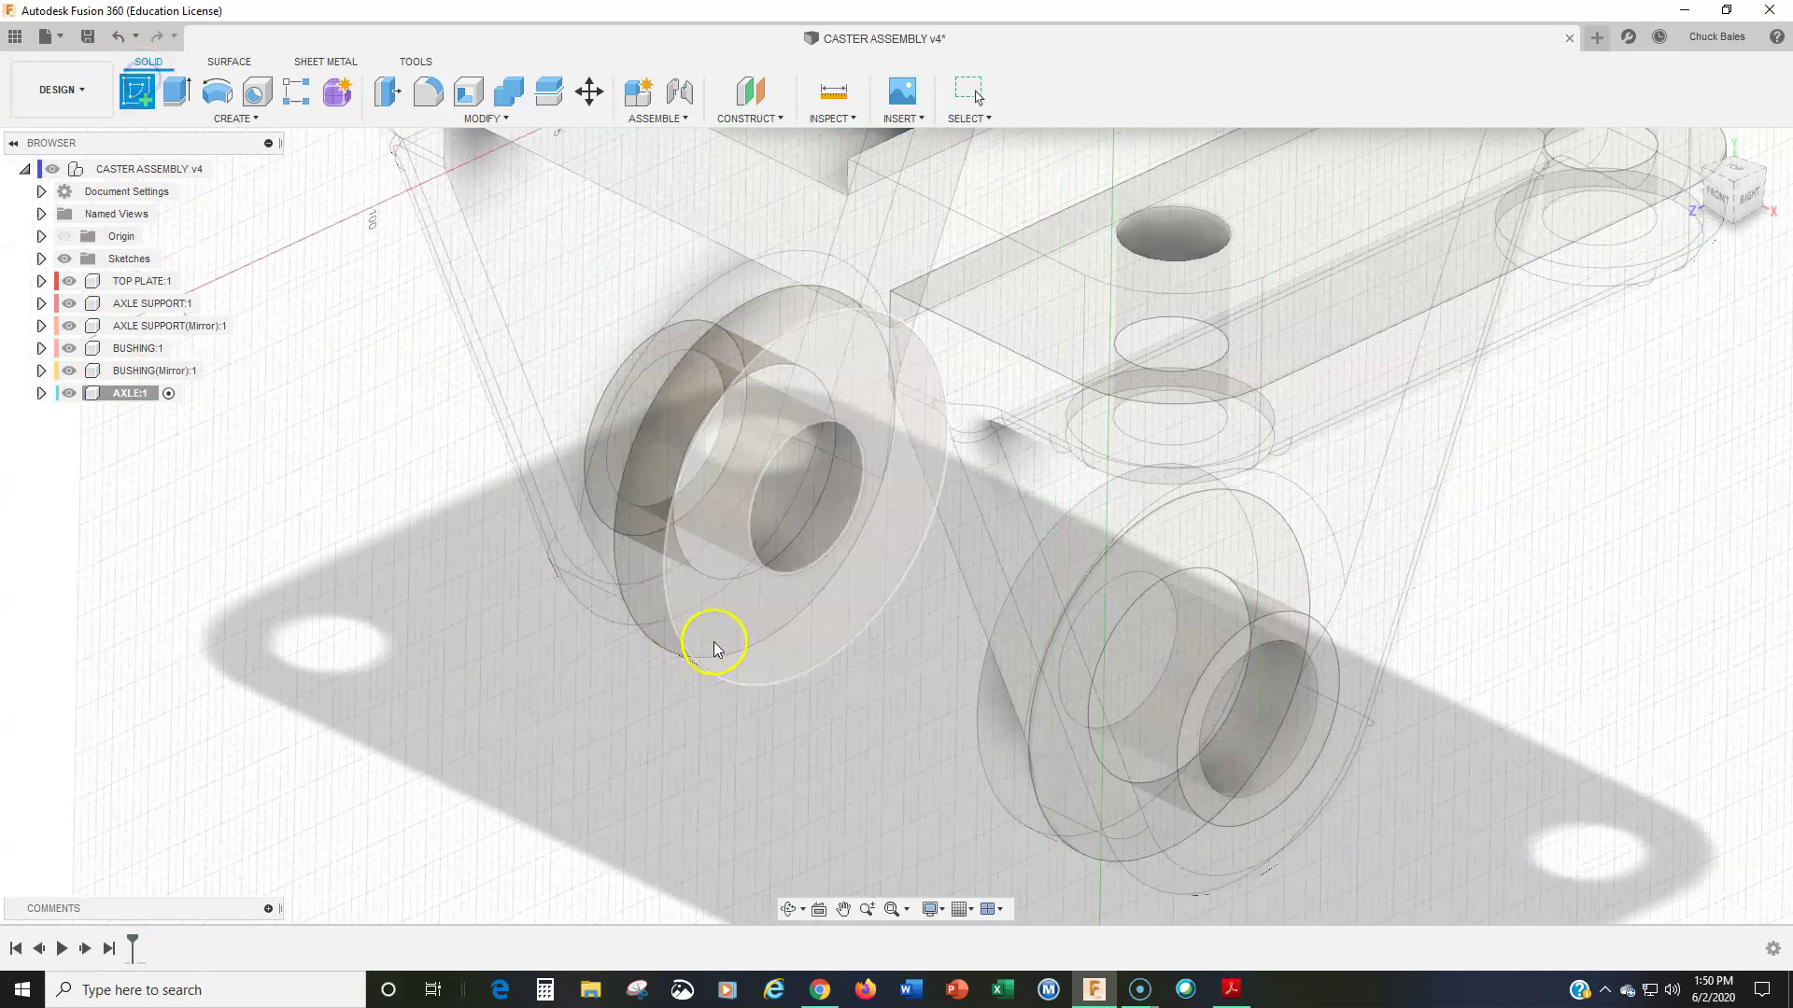
pyautogui.click(763, 650)
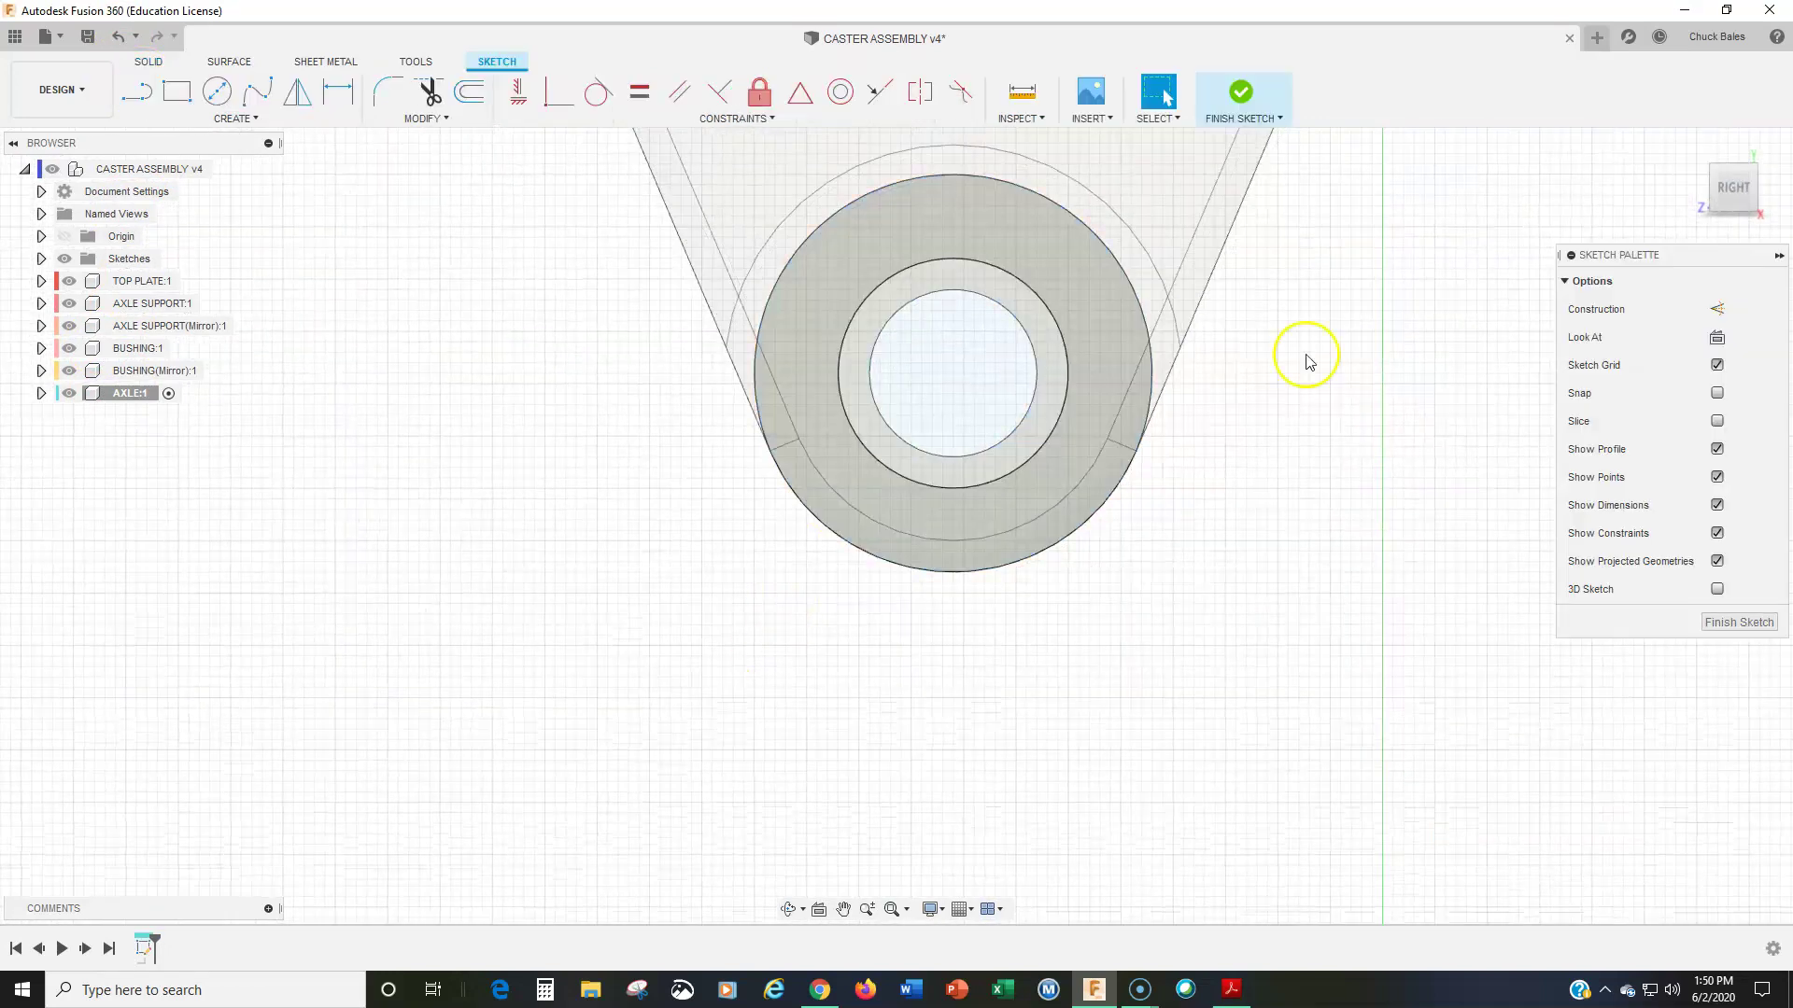
pyautogui.click(1716, 421)
pyautogui.moveTo(1295, 513)
pyautogui.mouseDown(button='middle')
pyautogui.moveTo(1186, 655)
pyautogui.moveTo(1257, 664)
pyautogui.mouseUp(button='middle')
pyautogui.scroll(1, 1187, 654)
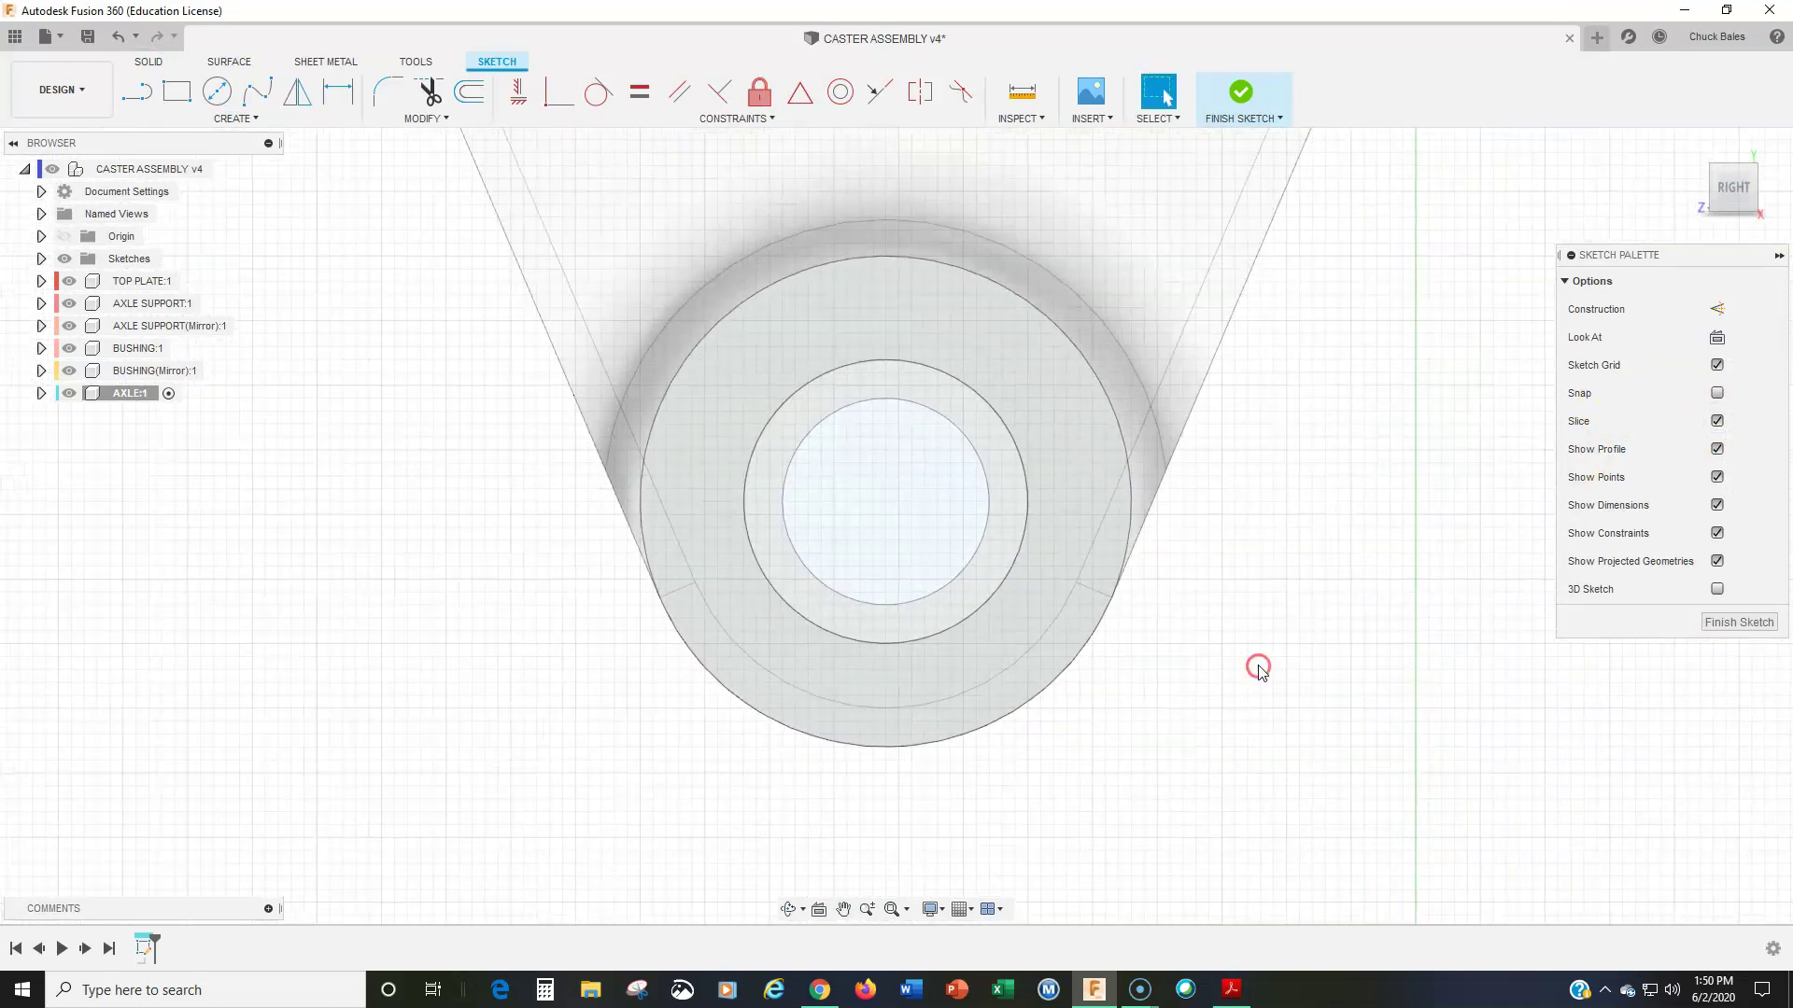
# Step: Project the bushing's flange face into the sketch with the projection link kept on
pyautogui.click(228, 120)
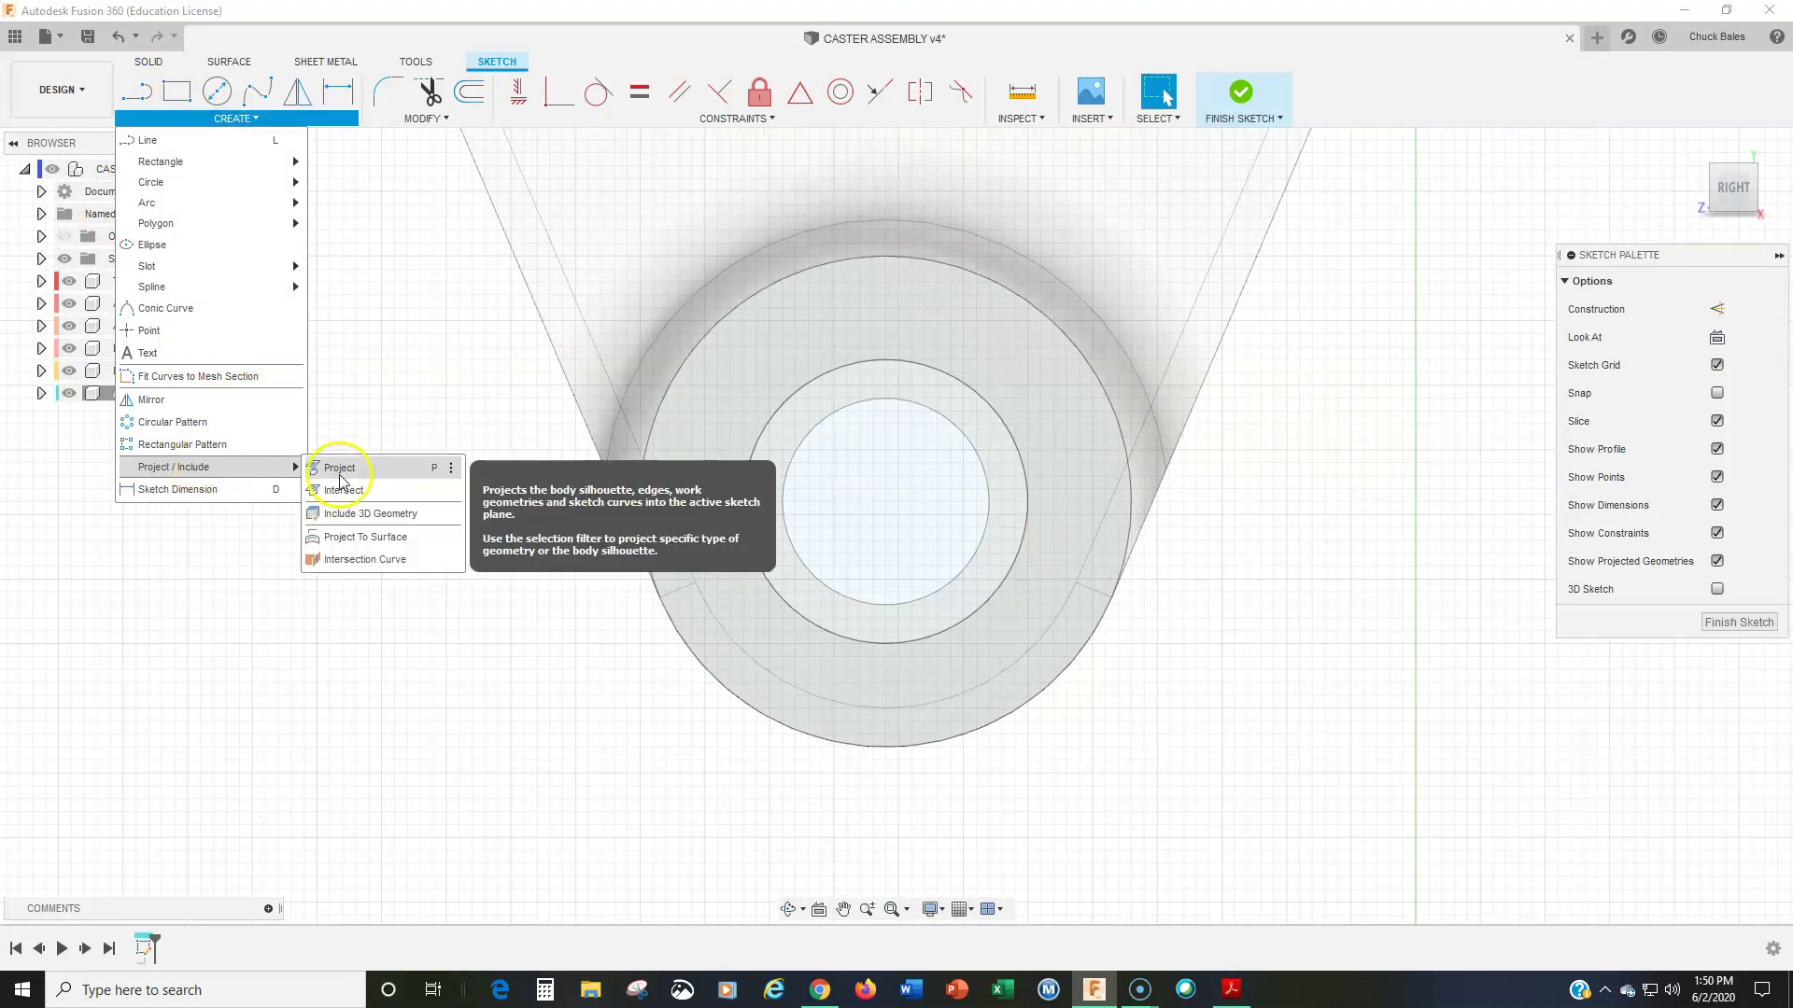
pyautogui.click(346, 470)
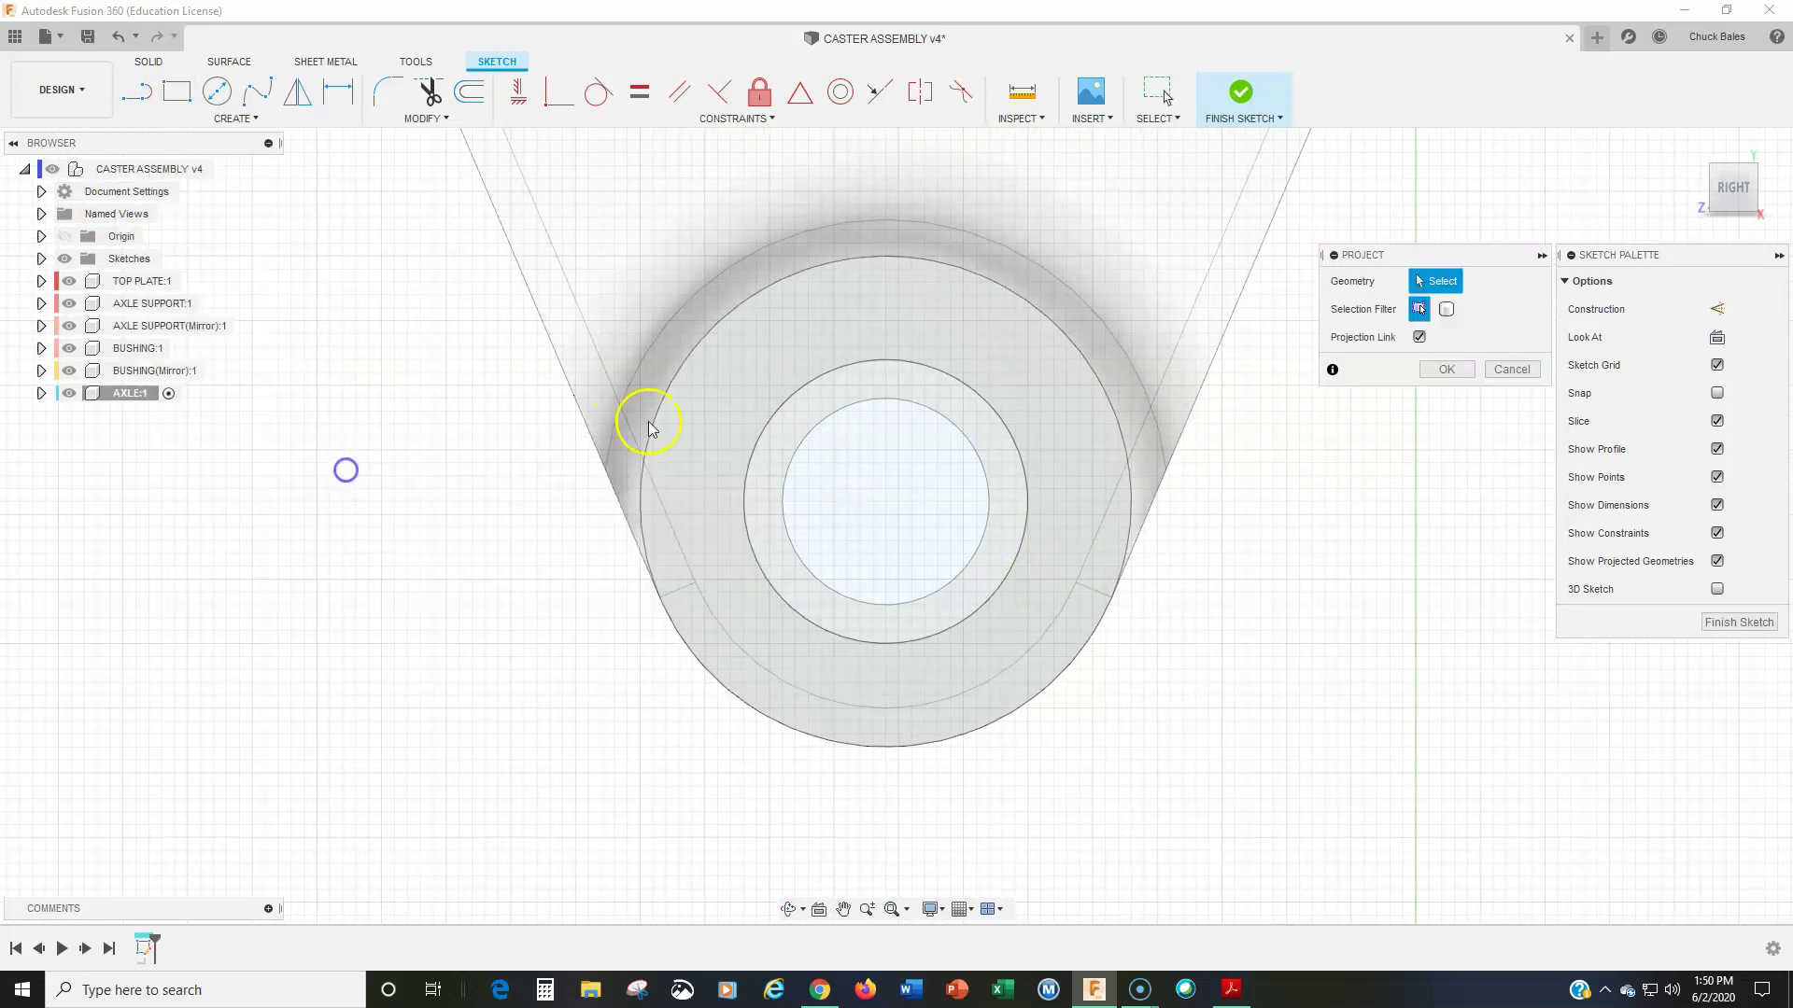
pyautogui.click(837, 388)
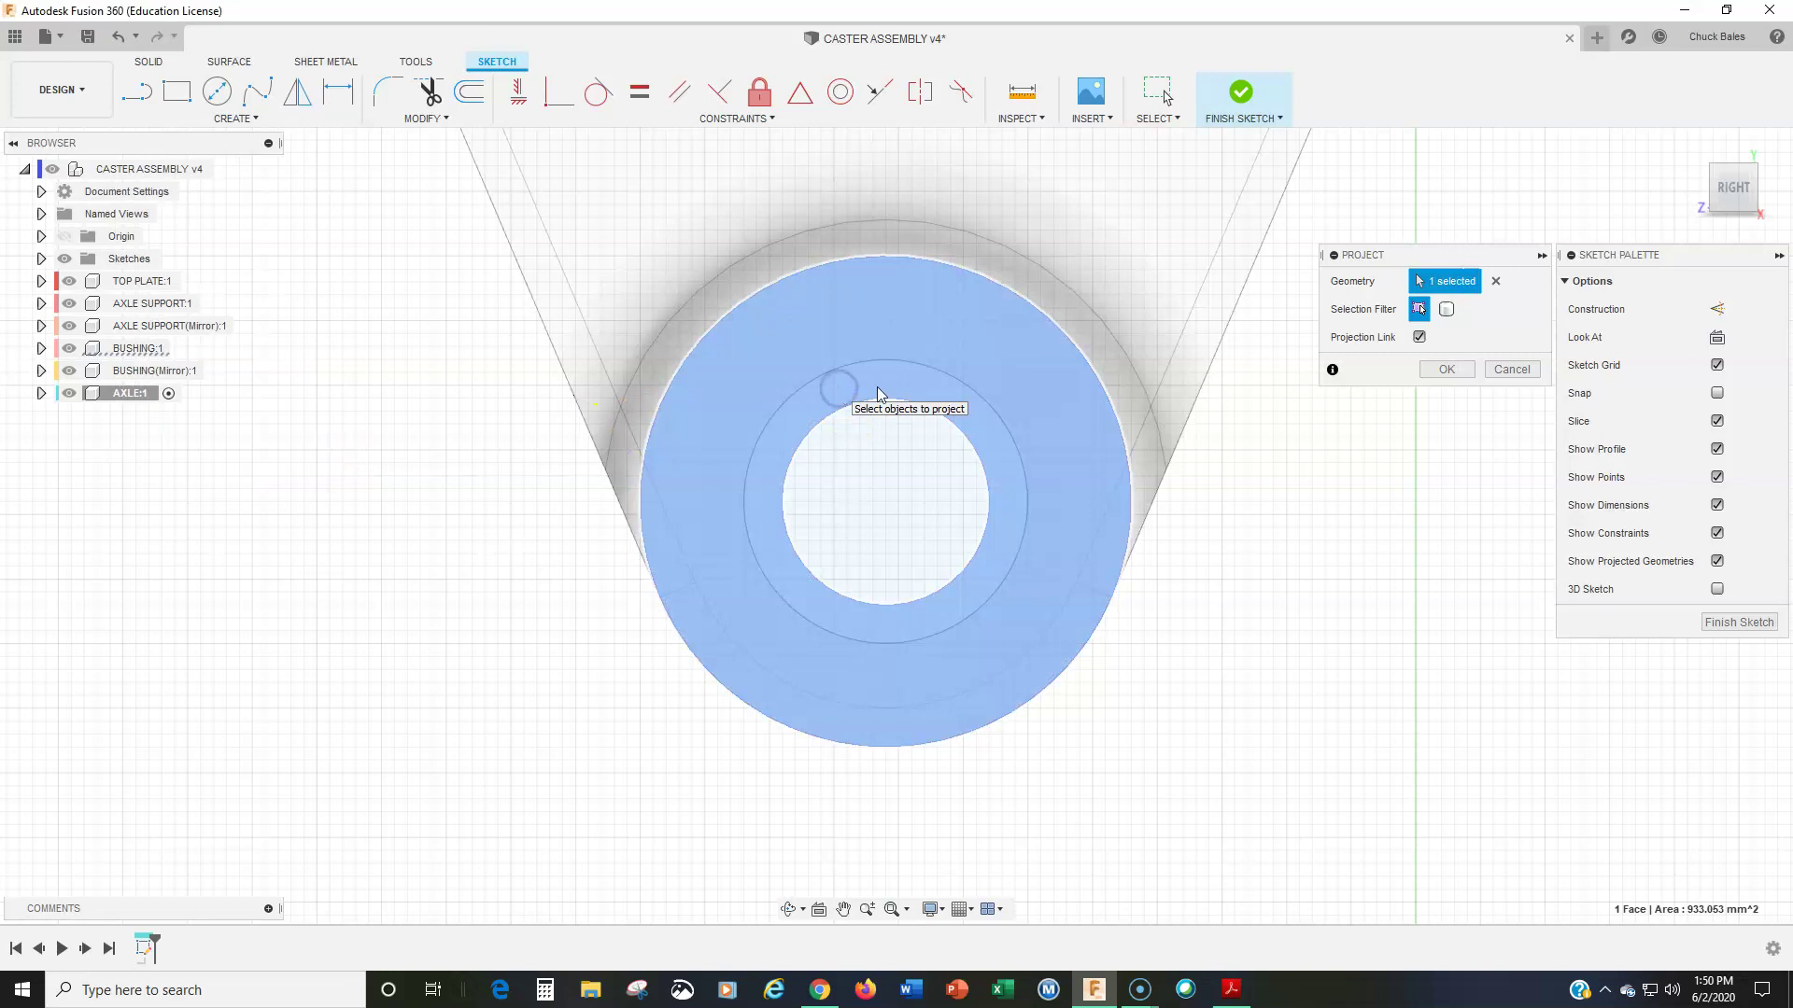
pyautogui.click(1445, 369)
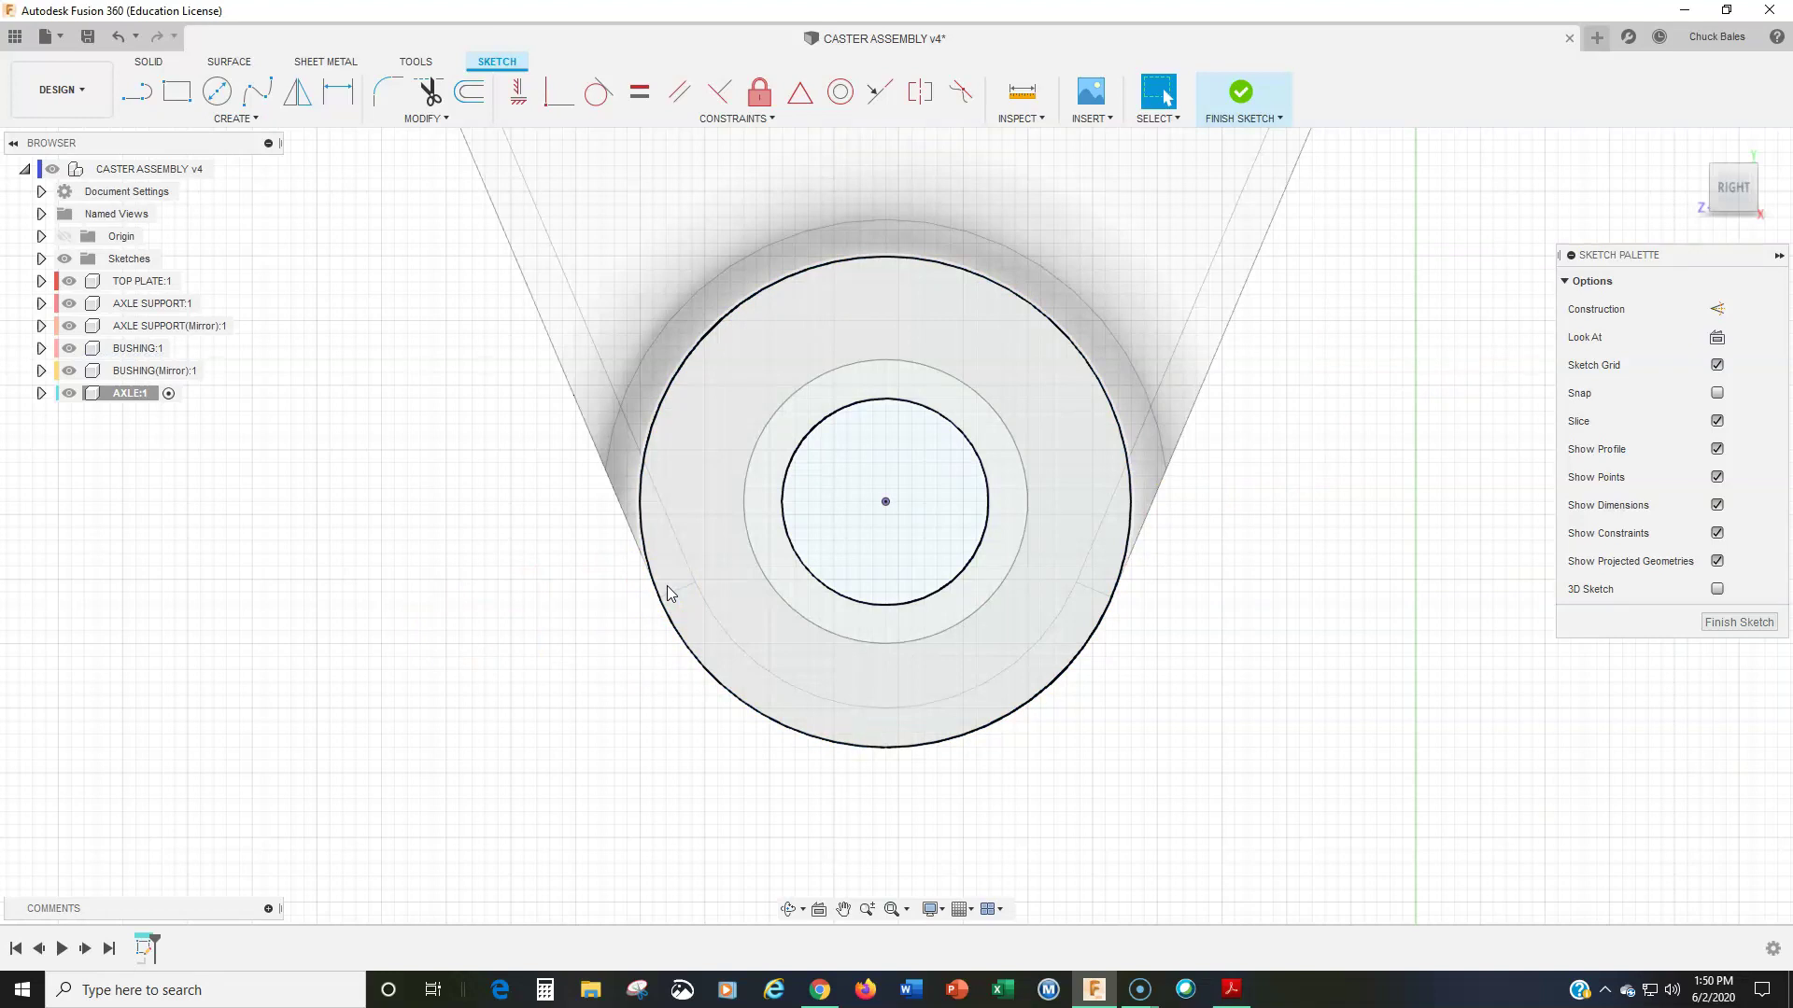
# Step: Draw a circle over the bushing's bore from its center point and dimension its diameter at 16 mm
pyautogui.click(217, 91)
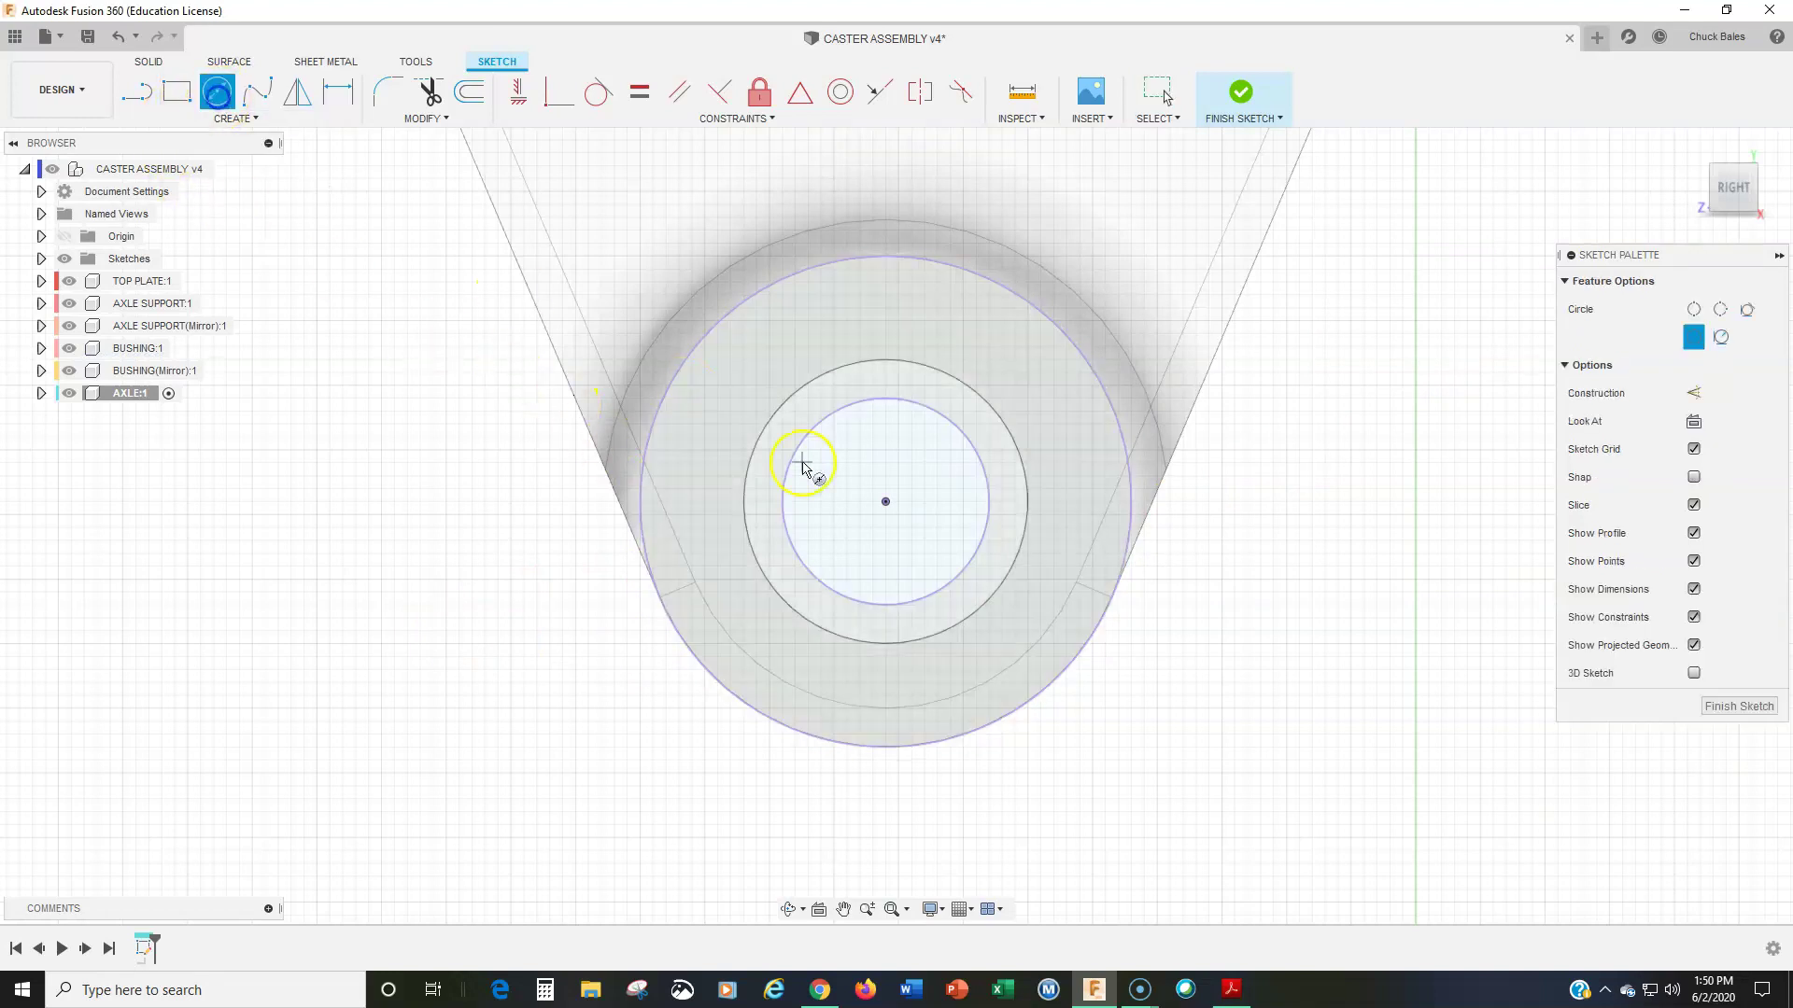
pyautogui.click(885, 501)
pyautogui.click(934, 419)
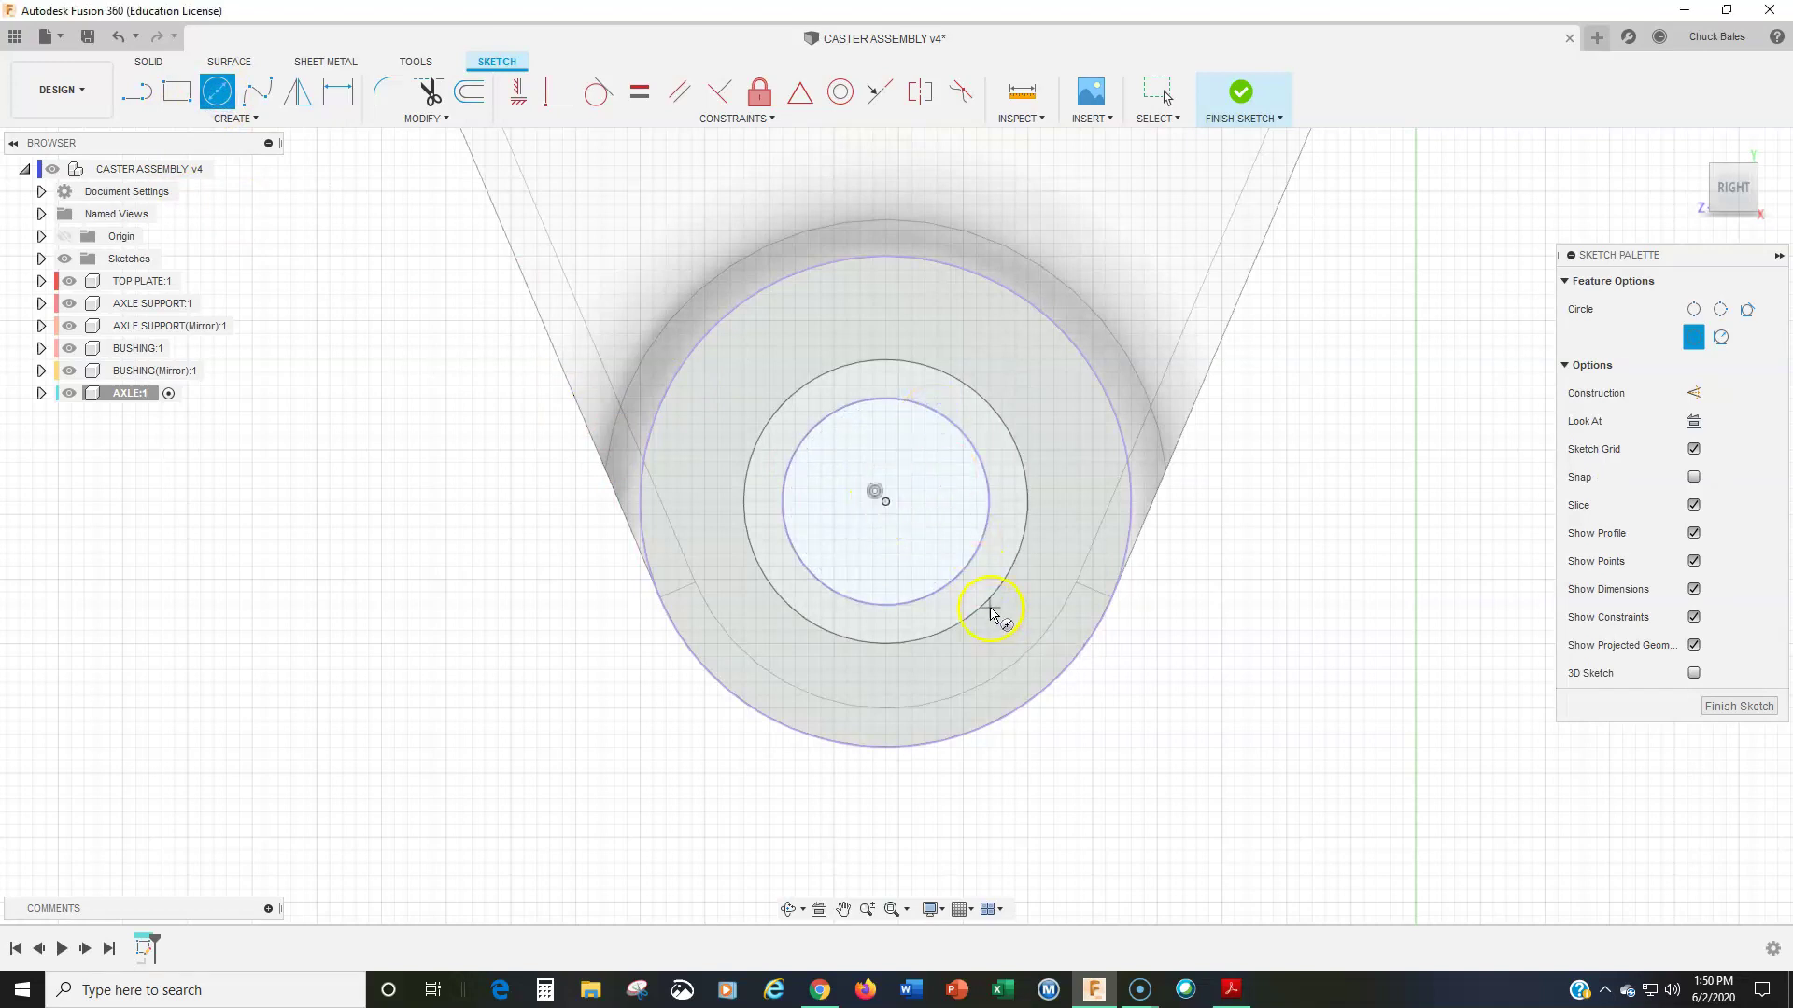
pyautogui.press('d')
pyautogui.click(961, 578)
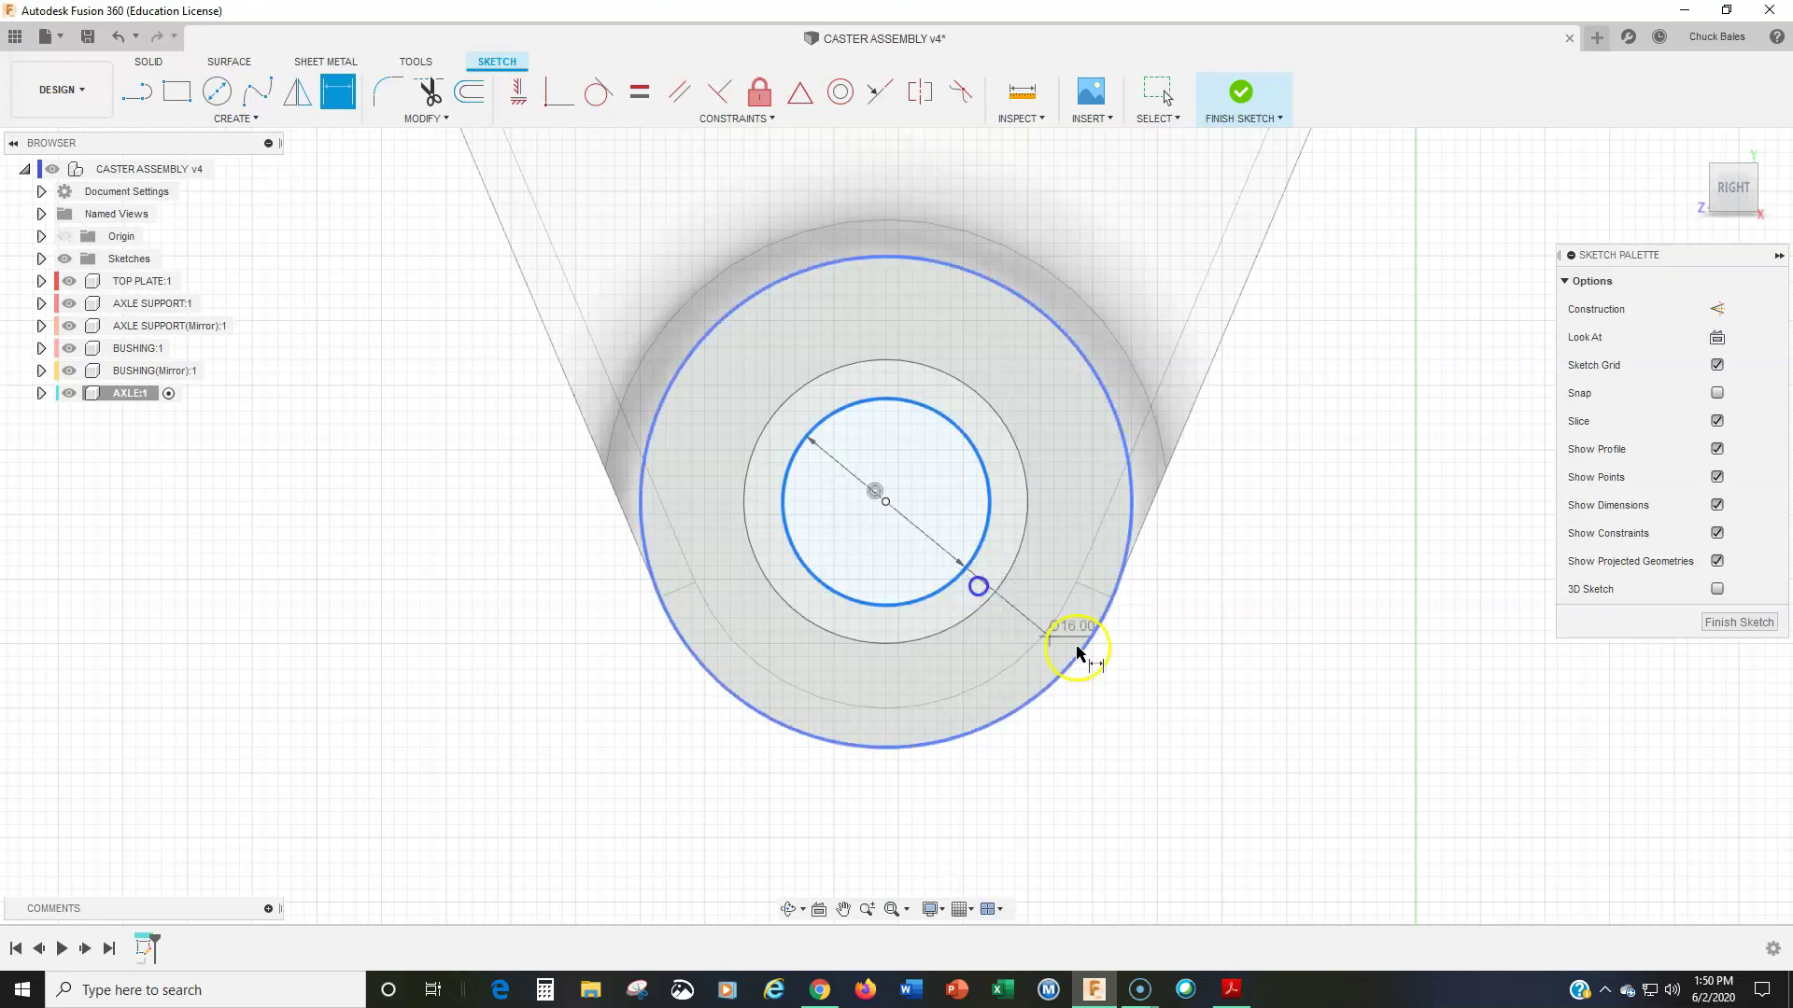
pyautogui.click(1160, 702)
pyautogui.press('Return')
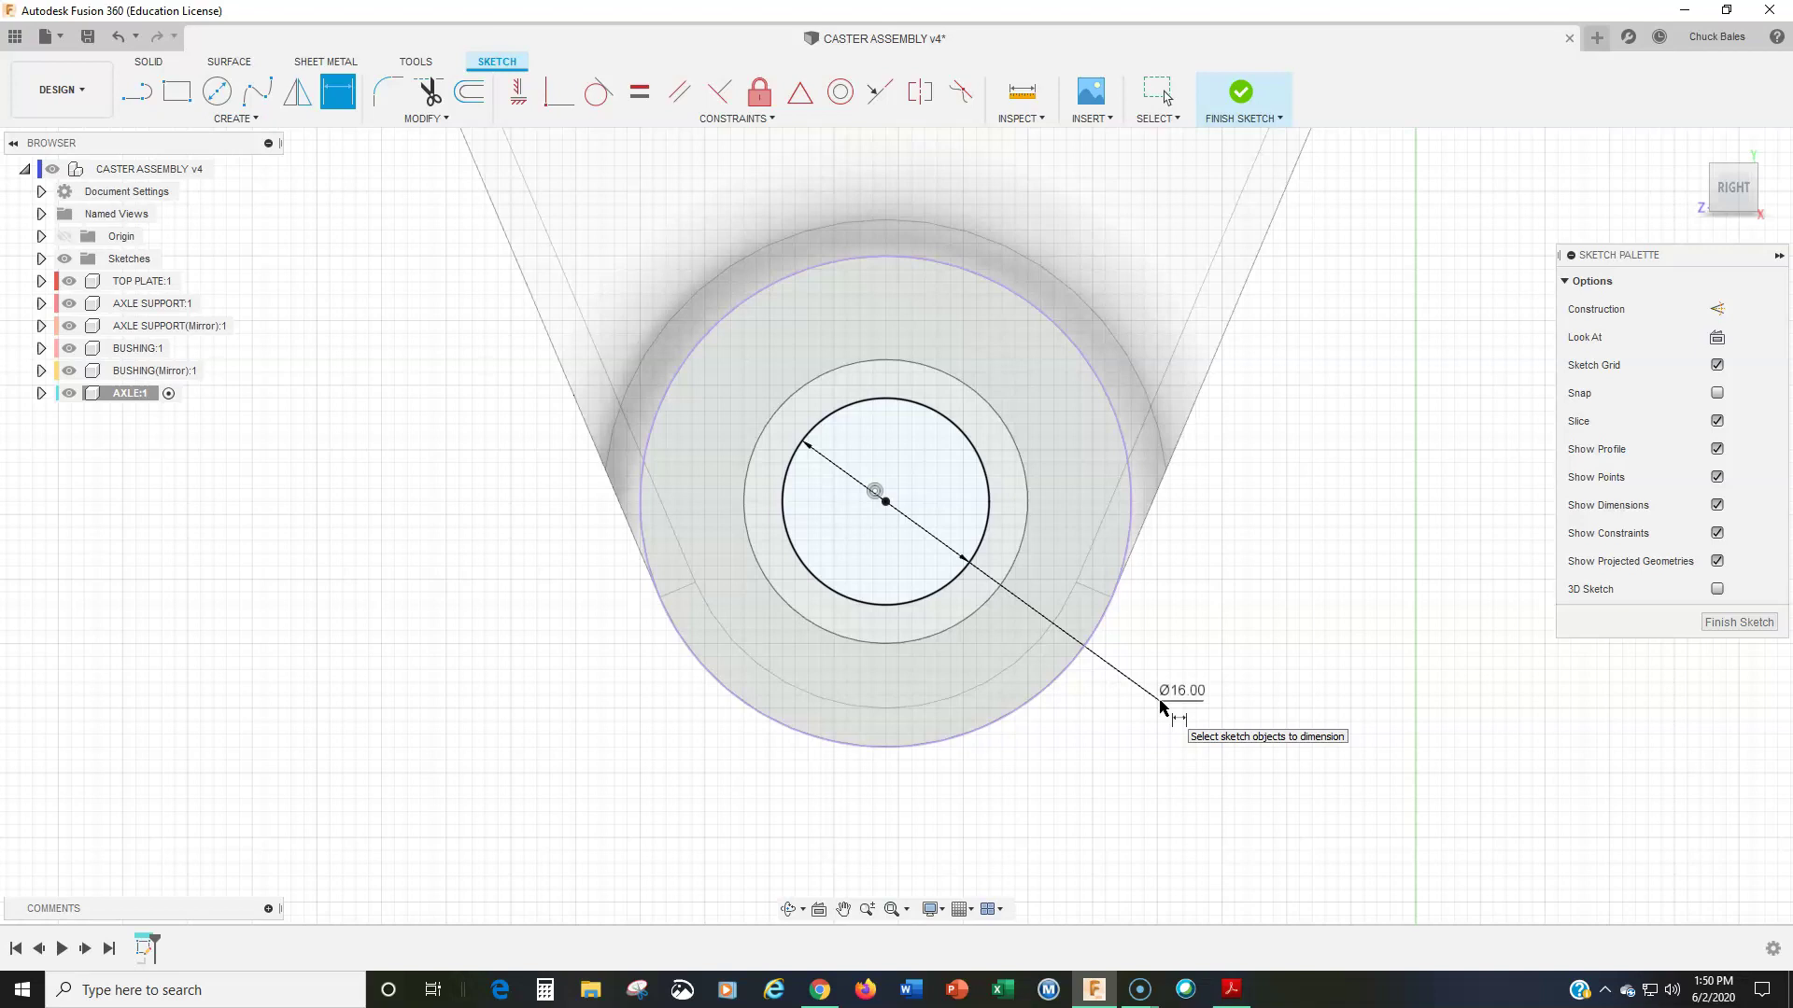
# Step: Draw a larger circle concentric with the 16 mm circle and dimension its diameter at 22 mm
pyautogui.click(860, 548)
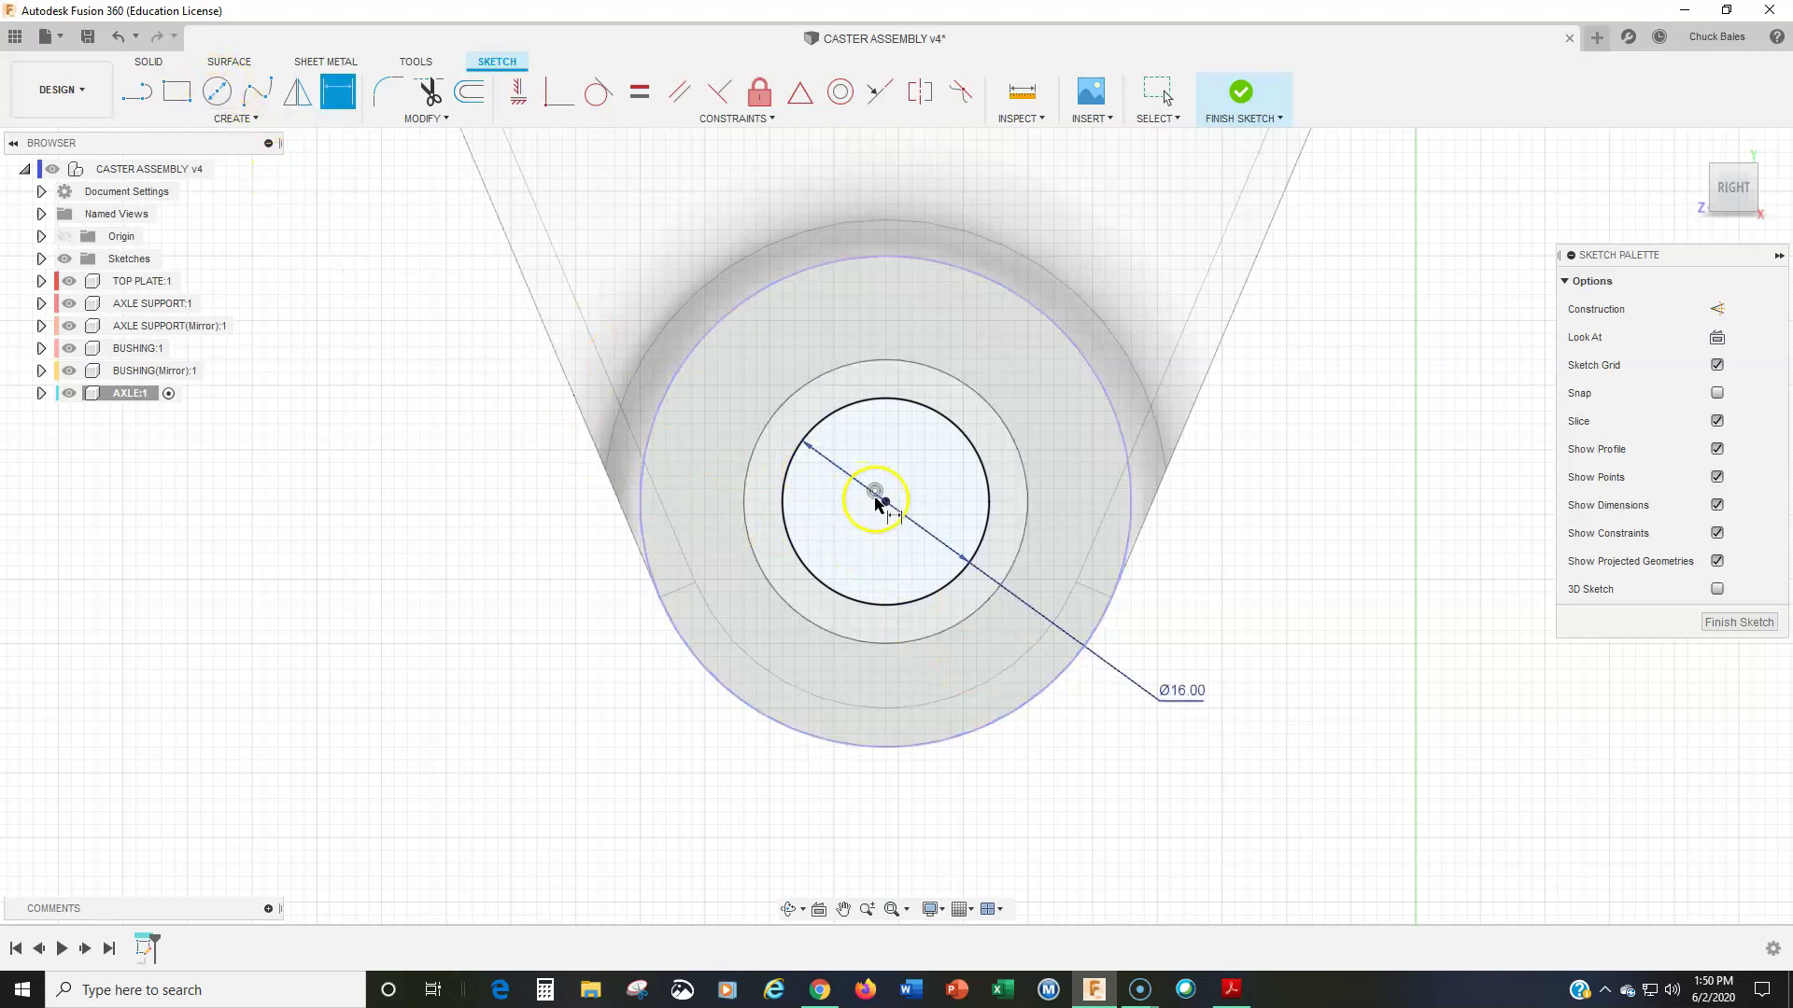
pyautogui.click(217, 90)
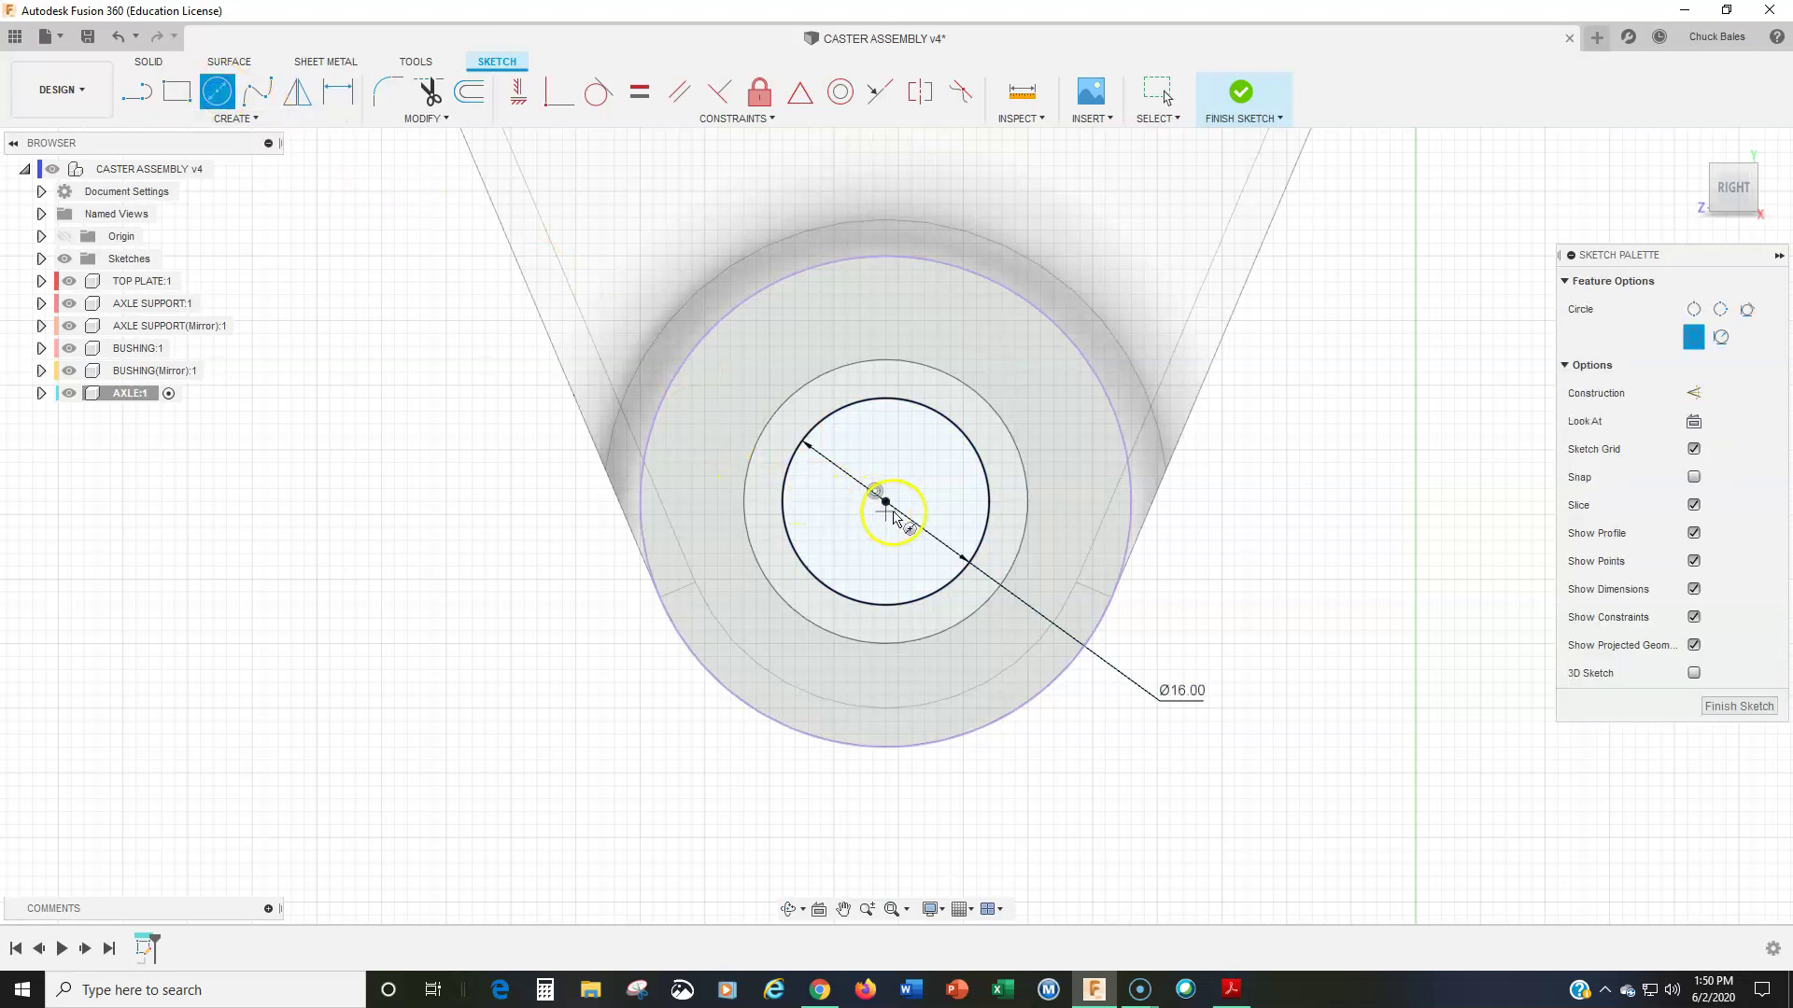
pyautogui.click(886, 502)
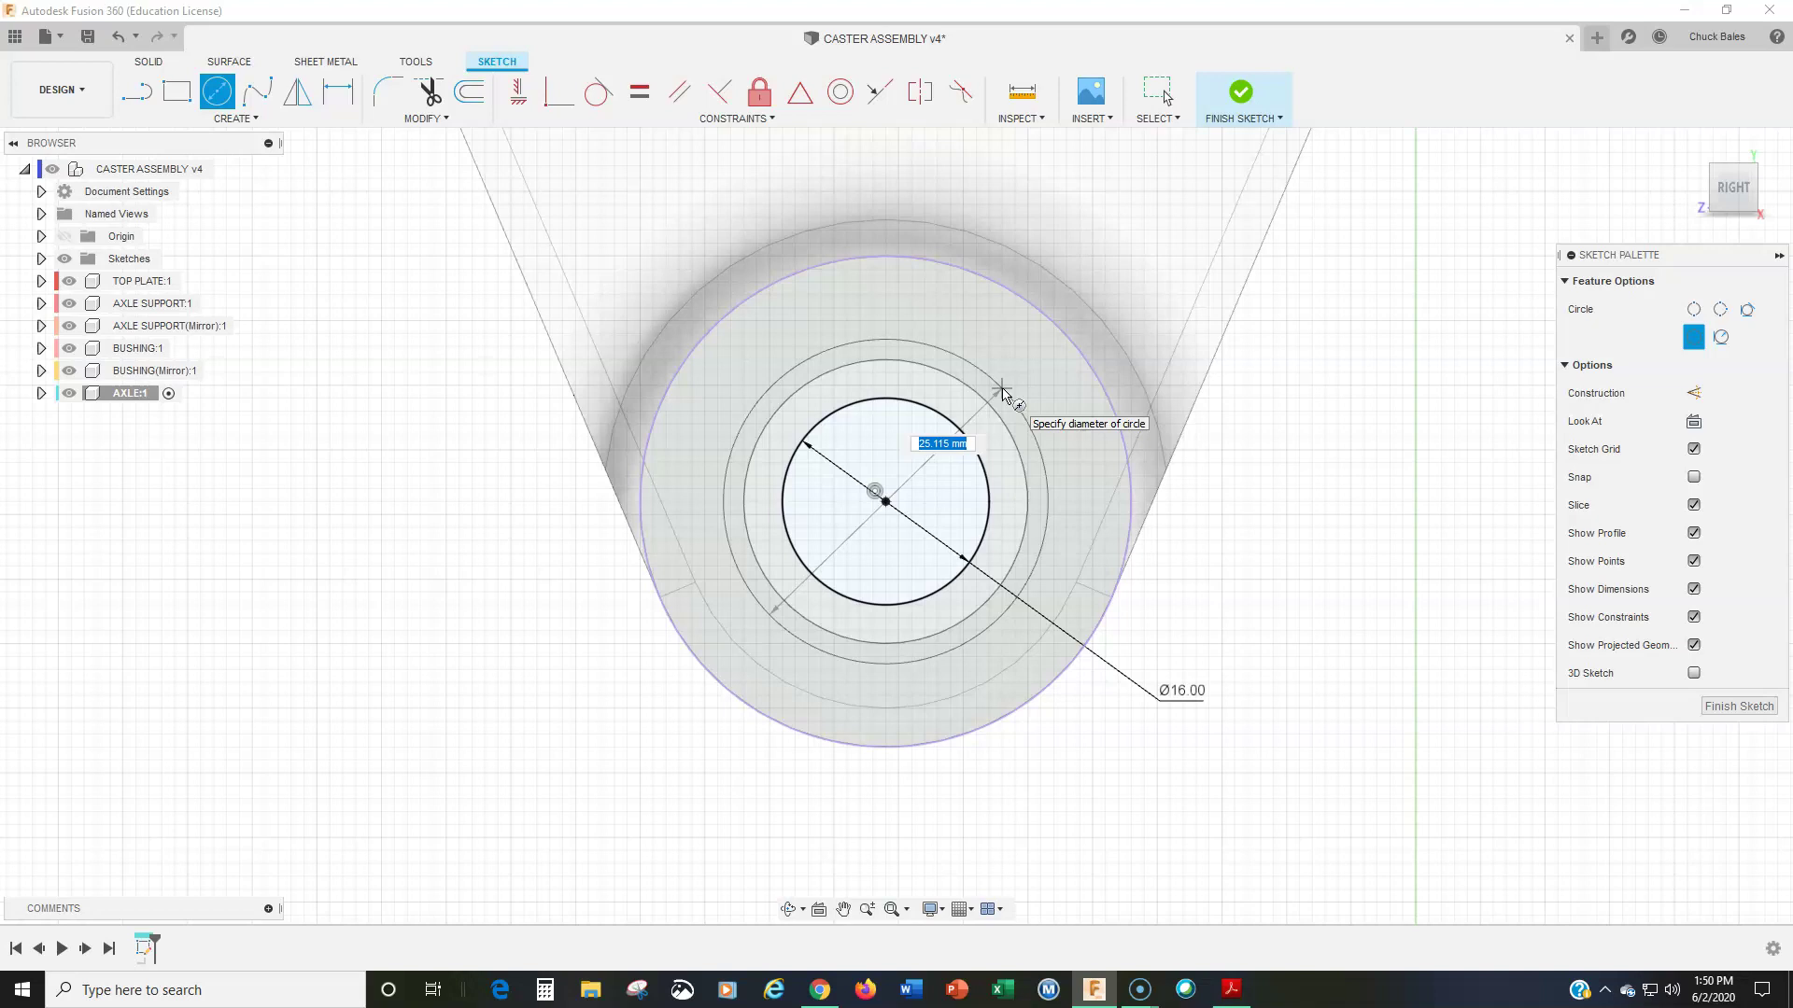
pyautogui.click(1001, 394)
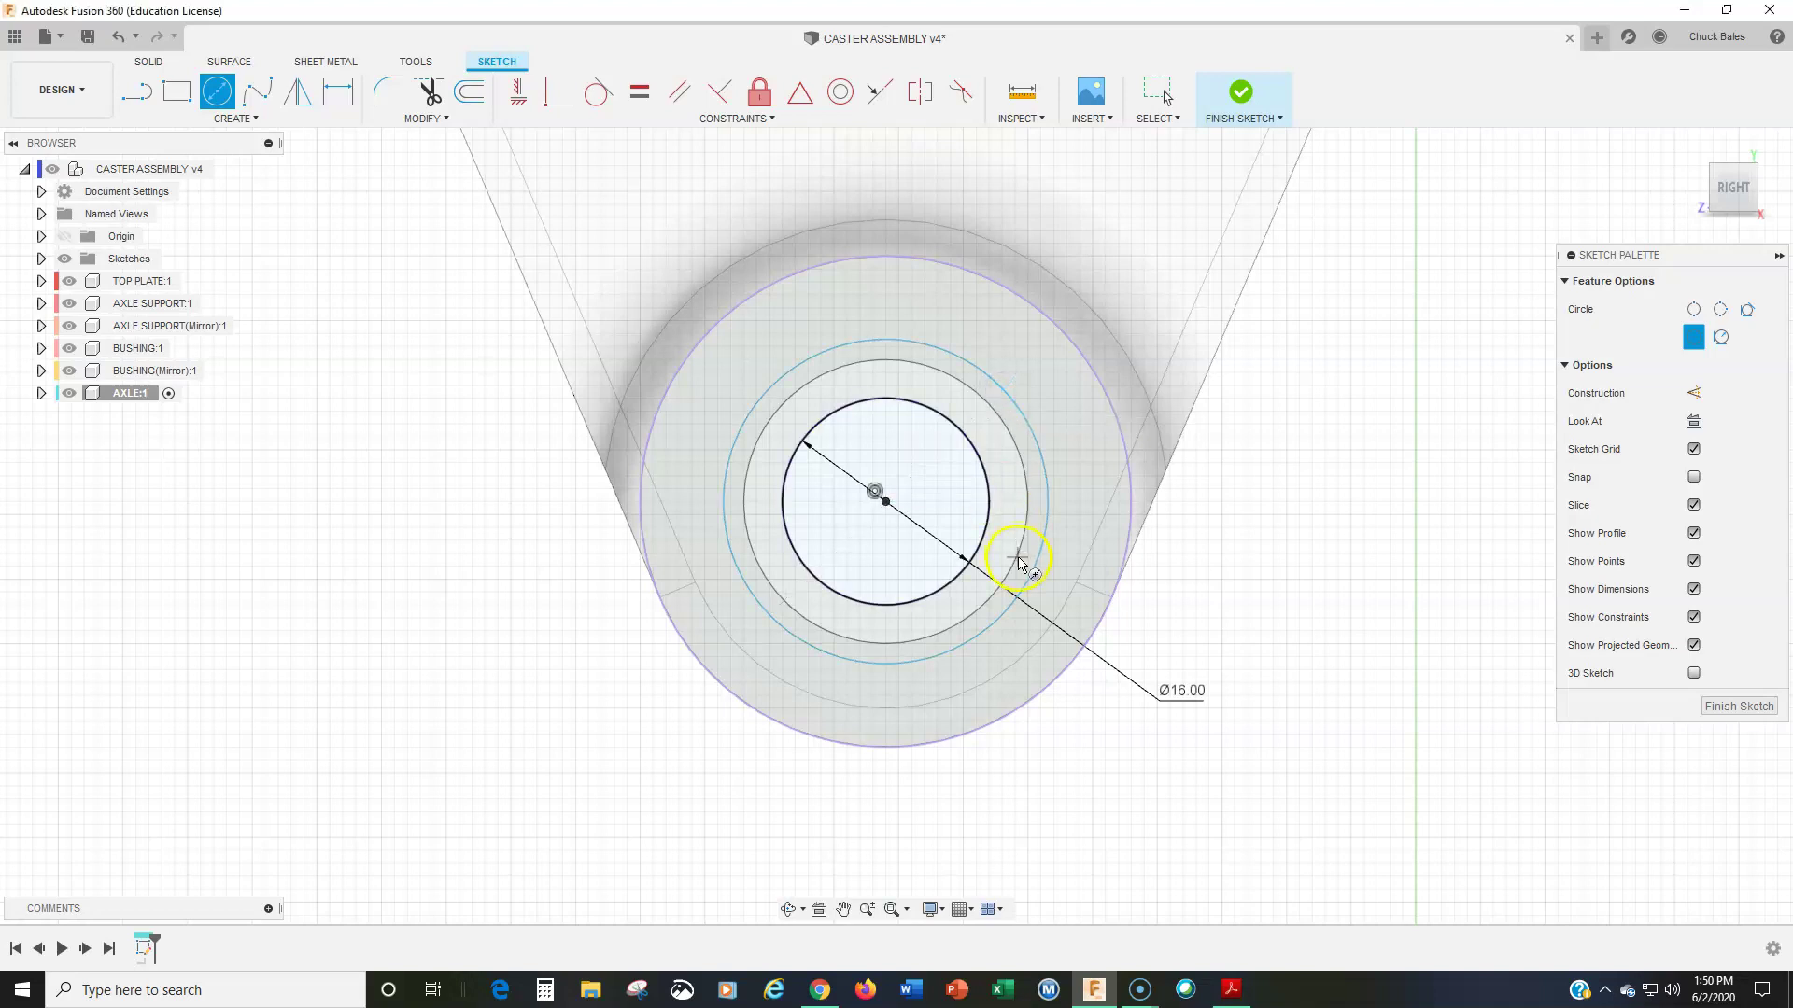
pyautogui.press('d')
pyautogui.click(997, 620)
pyautogui.click(1103, 821)
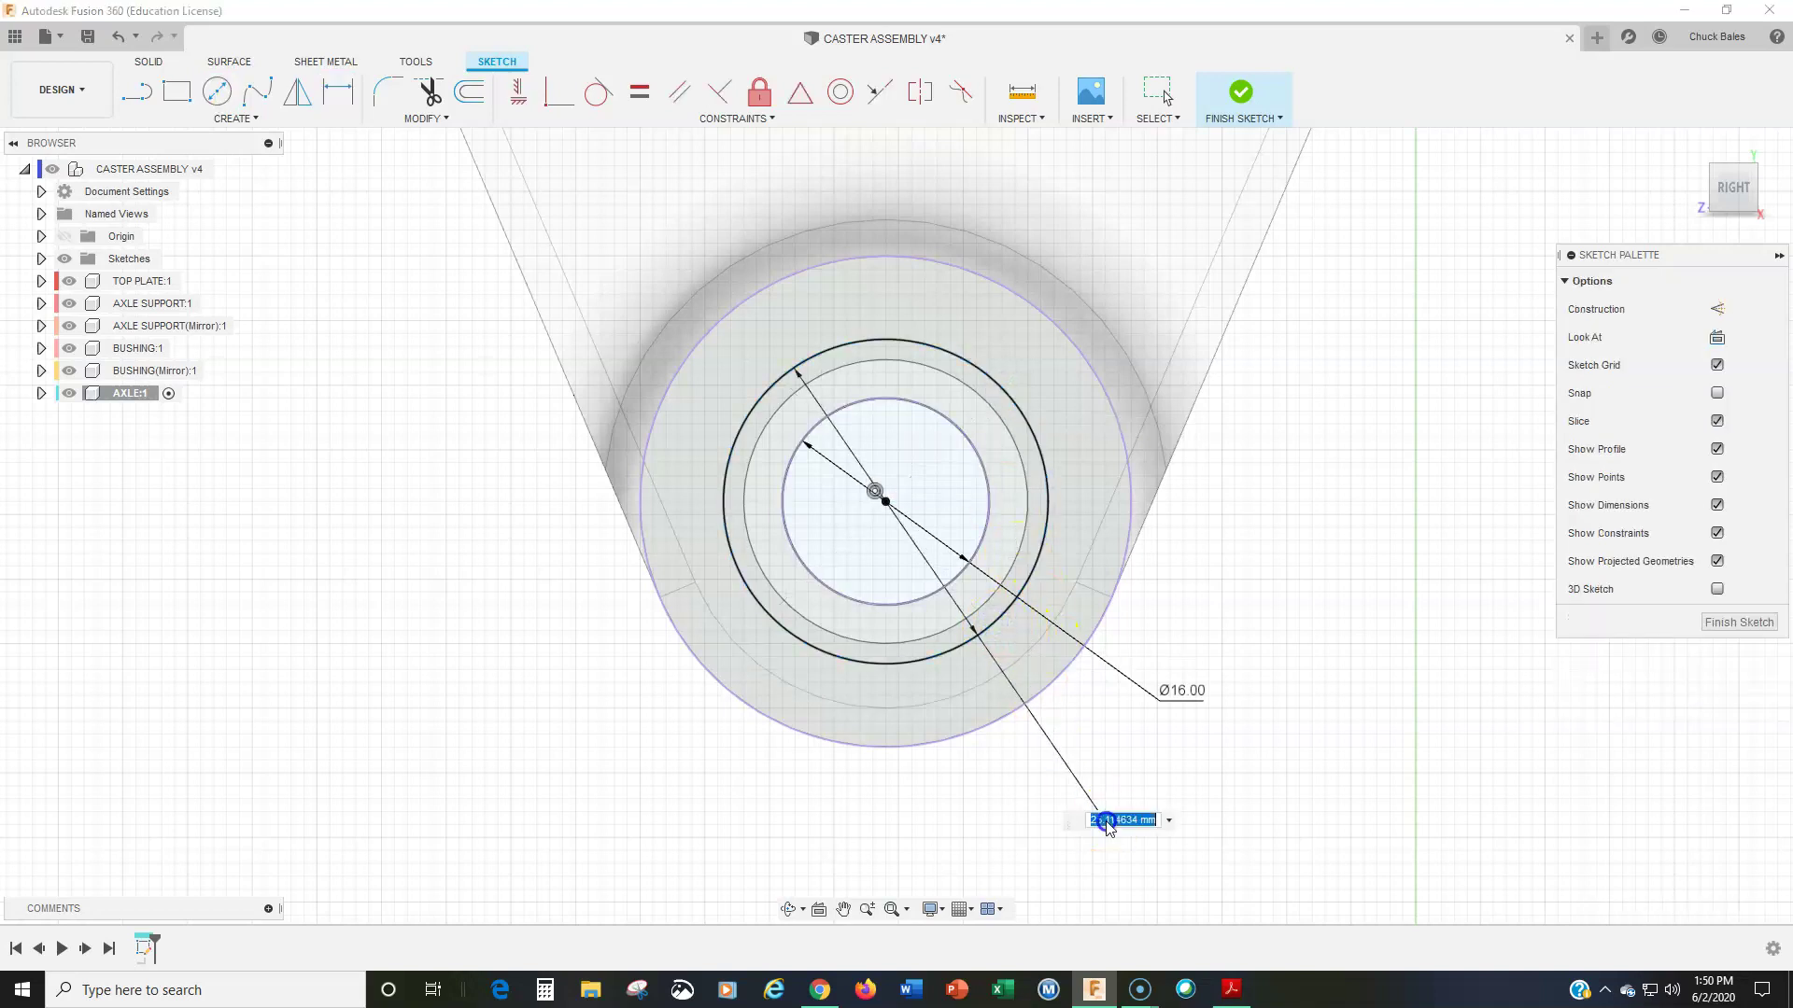
pyautogui.write('22')
pyautogui.press('Return')
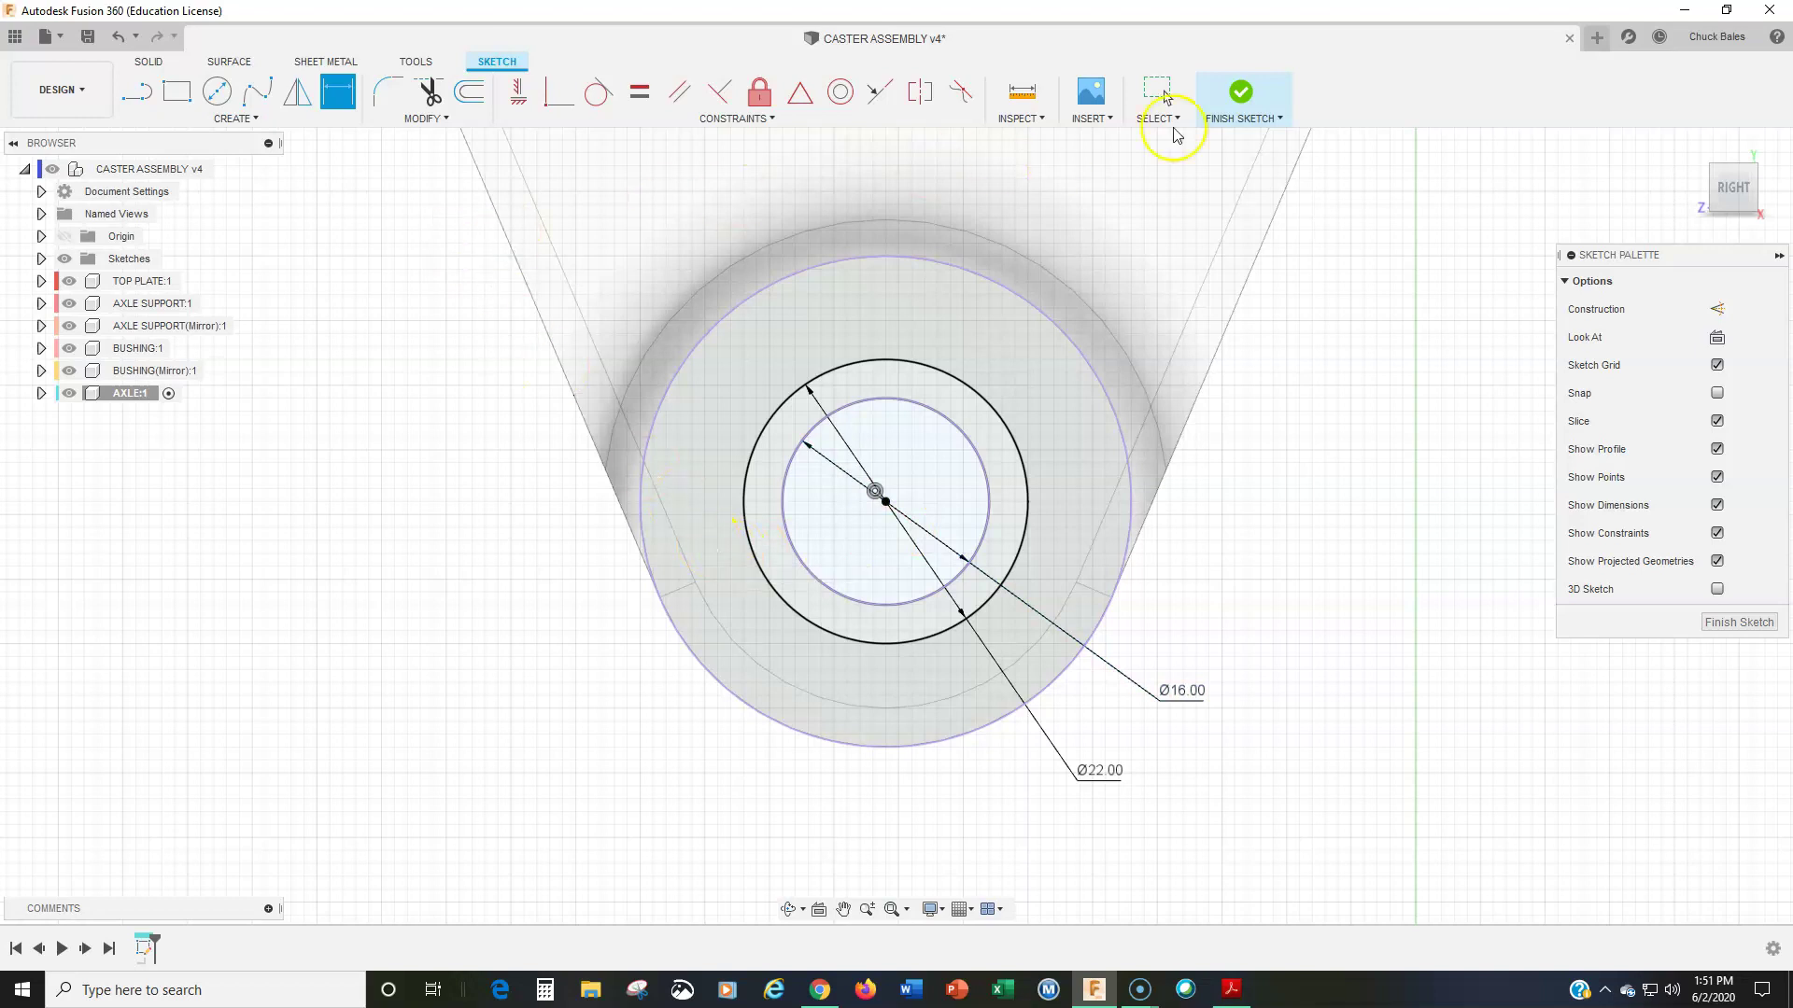
# Step: Finish the sketch and hide the AXLE SUPPORT(Mirror) and BUSHING components around it
pyautogui.click(1241, 91)
pyautogui.keyDown('shift'); pyautogui.moveTo(674, 477); pyautogui.dragTo(461, 508, button='middle'); pyautogui.keyUp('shift')
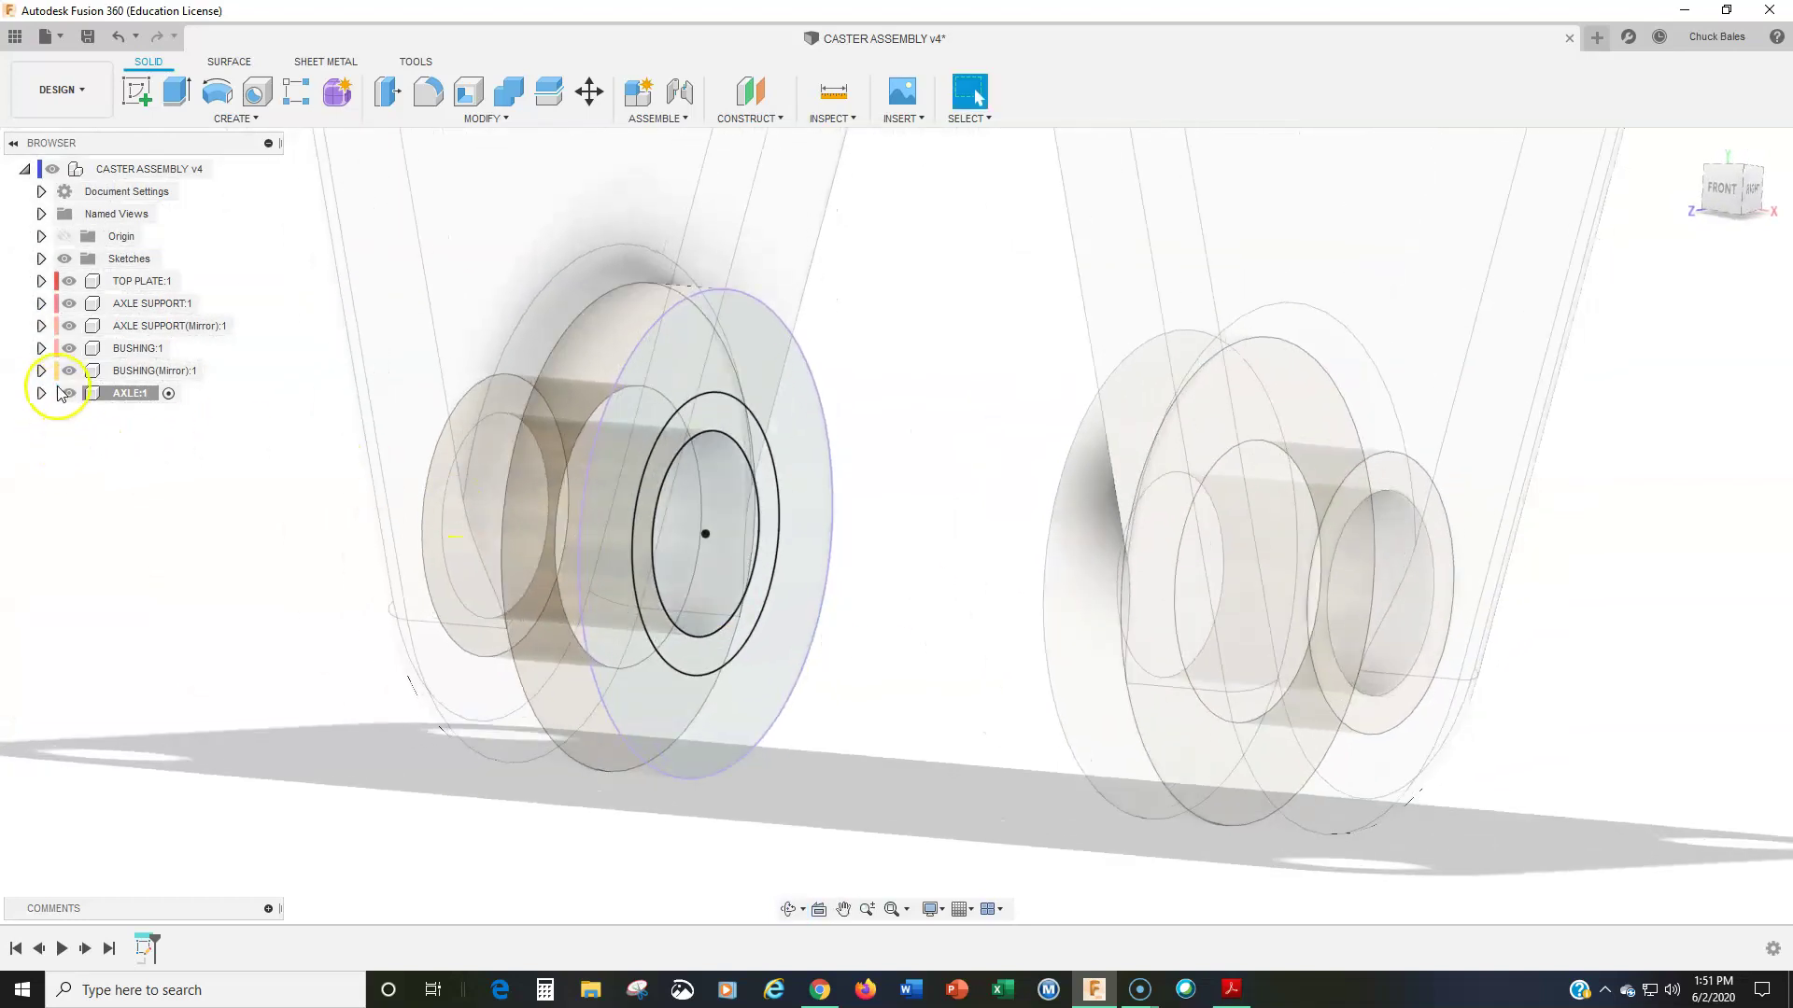
pyautogui.click(70, 326)
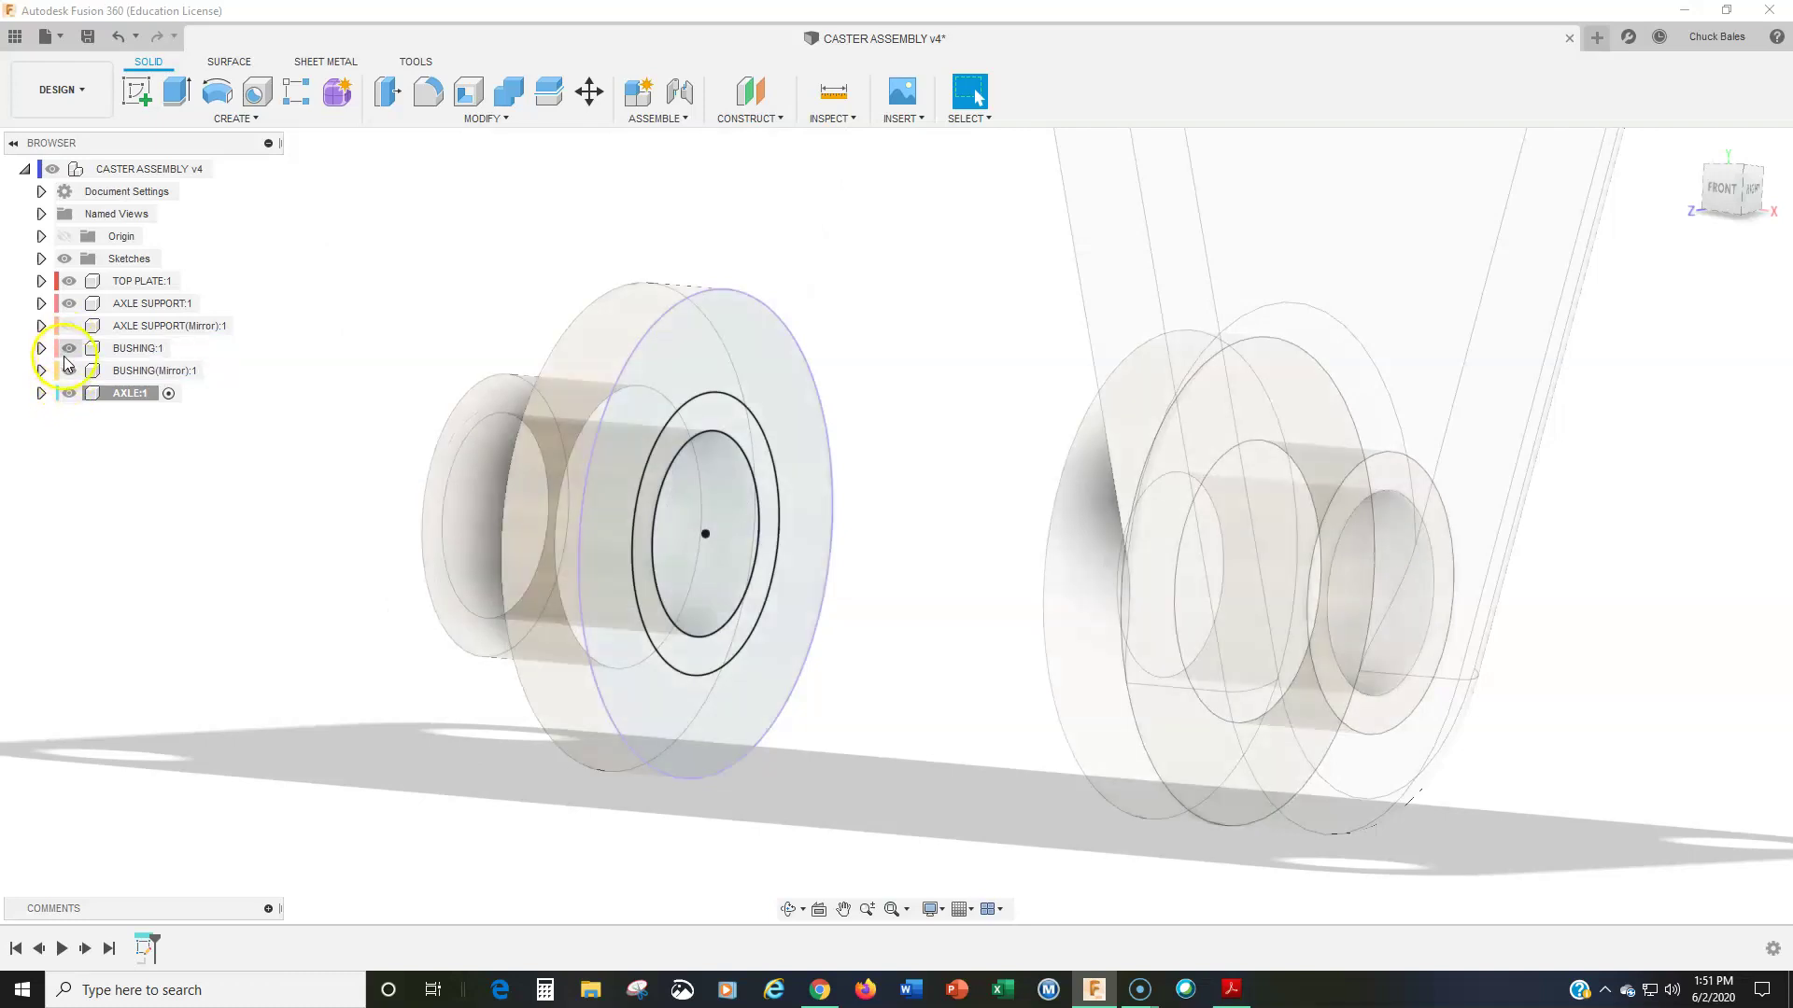
pyautogui.click(70, 348)
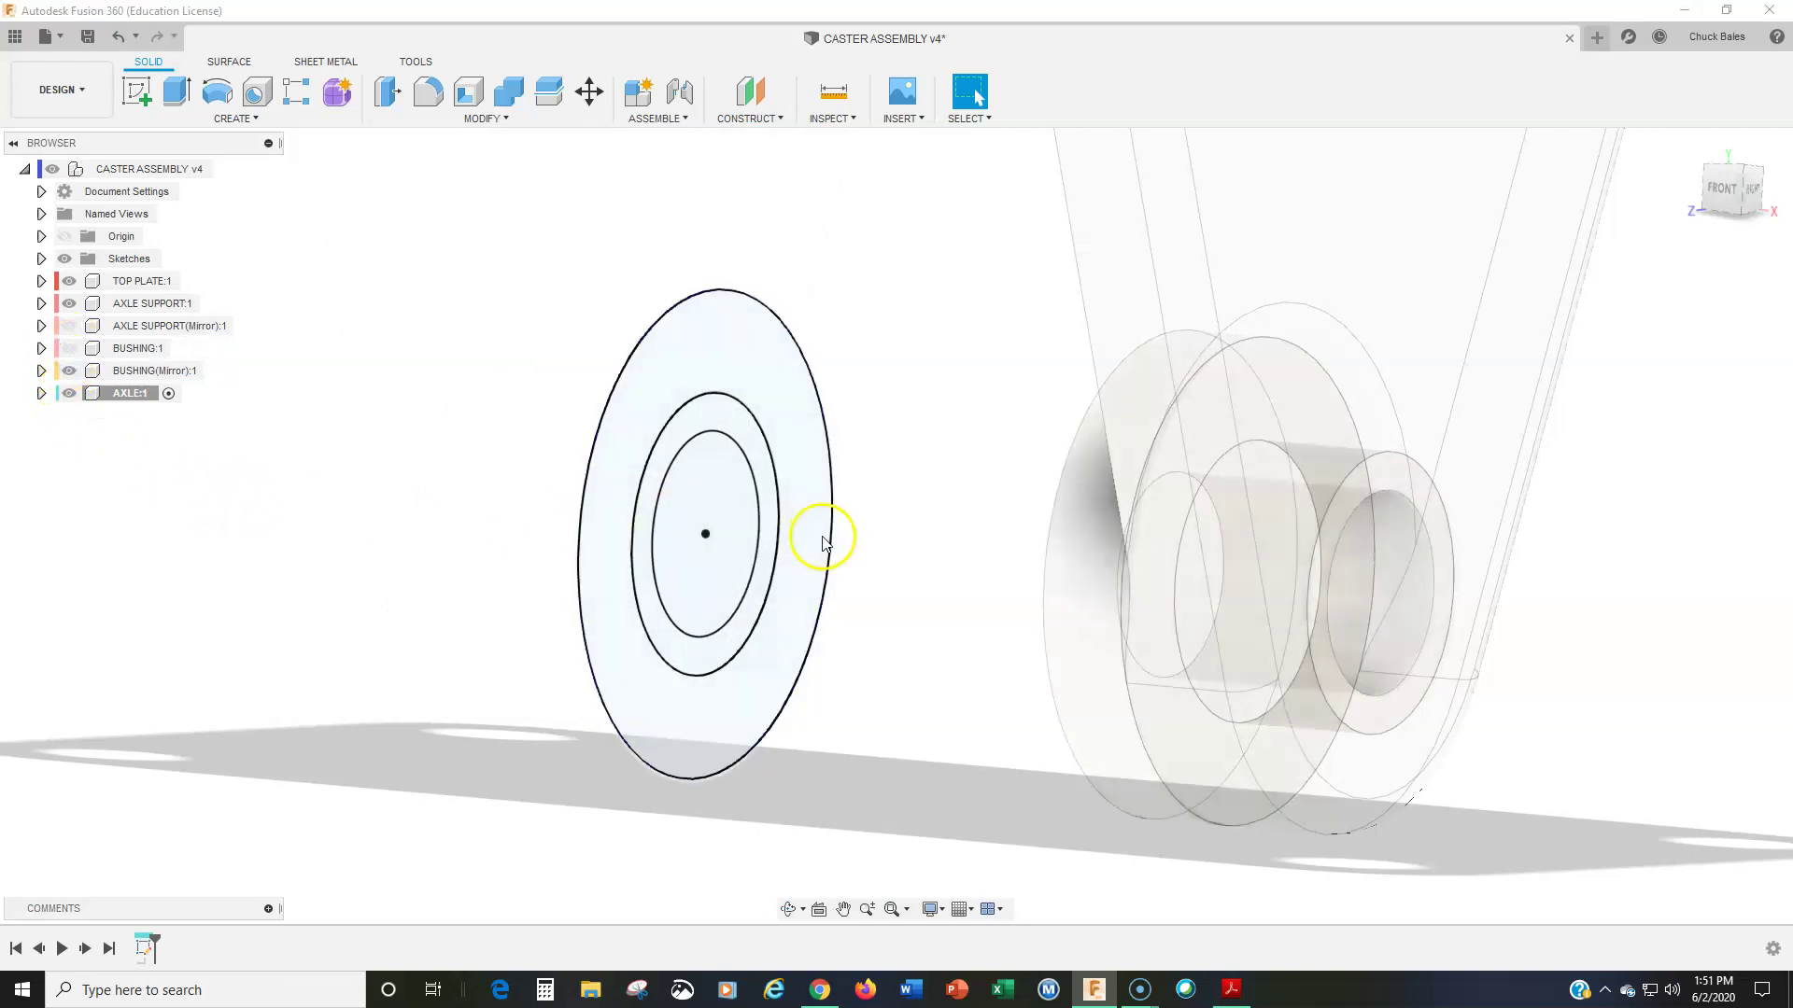
pyautogui.moveTo(298, 598); pyautogui.dragTo(331, 576, button='middle')
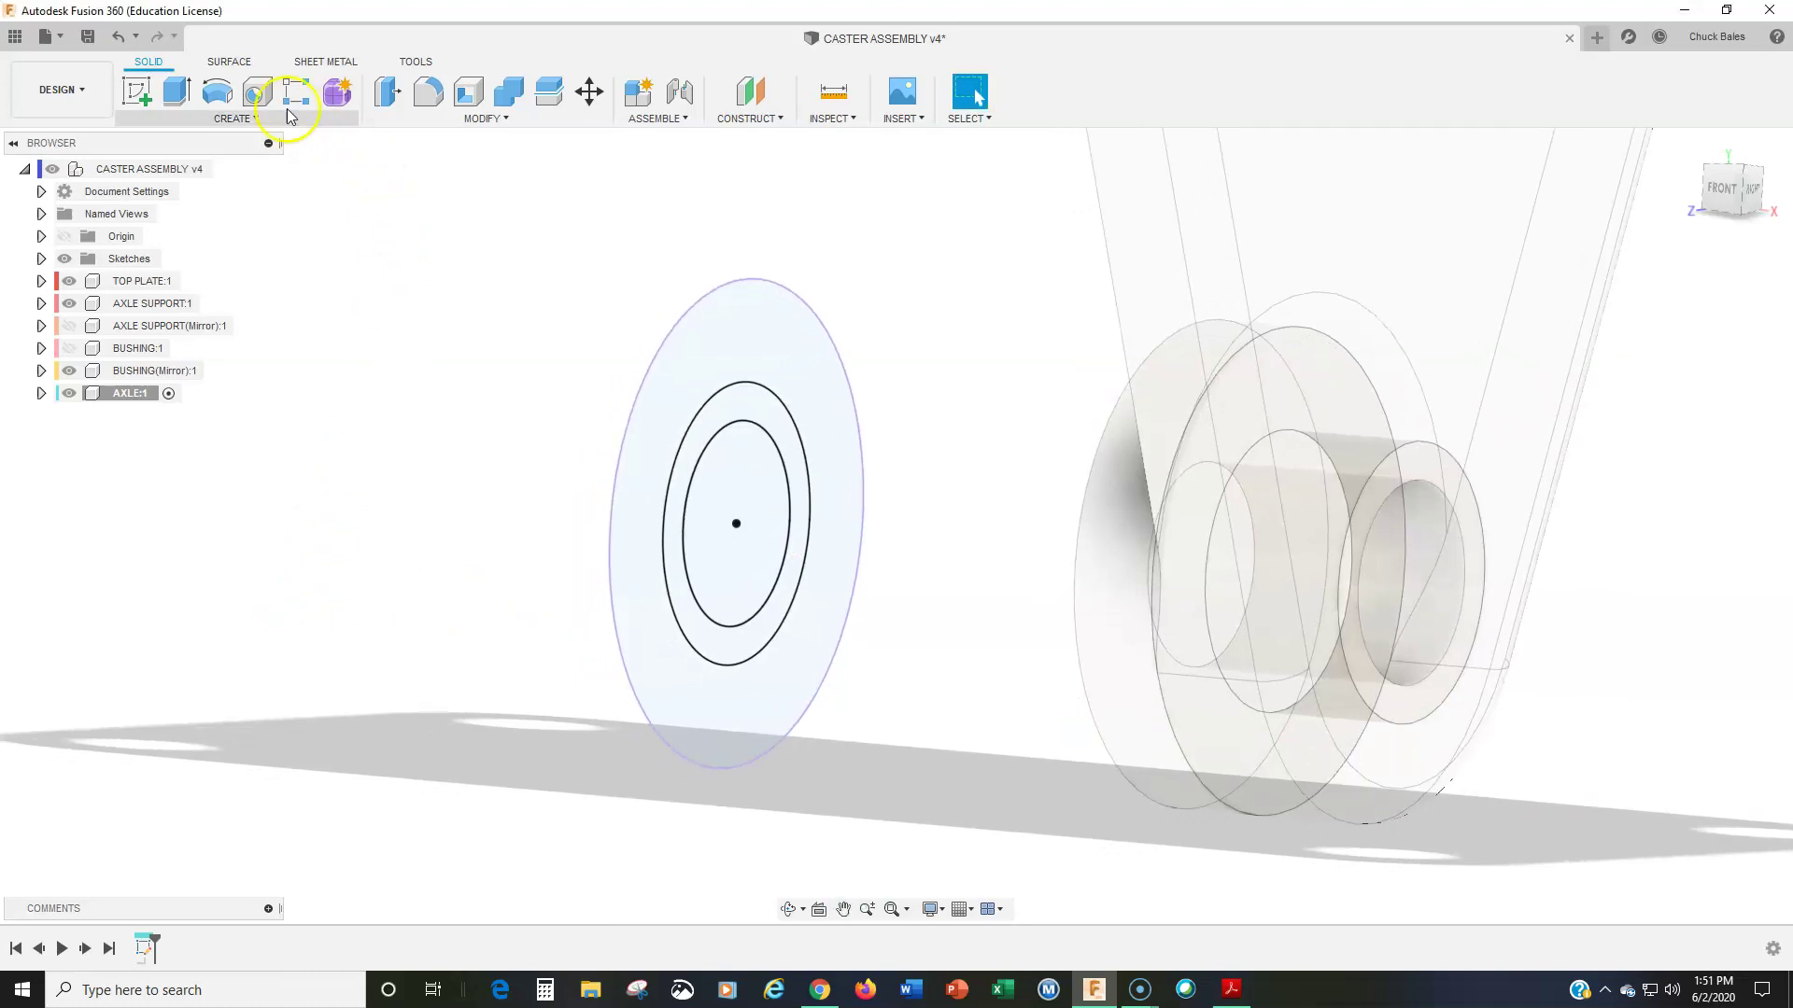
# Step: Extrude the 16 mm circle and the ring around it by -20 mm as a new body
pyautogui.click(181, 94)
pyautogui.click(719, 411)
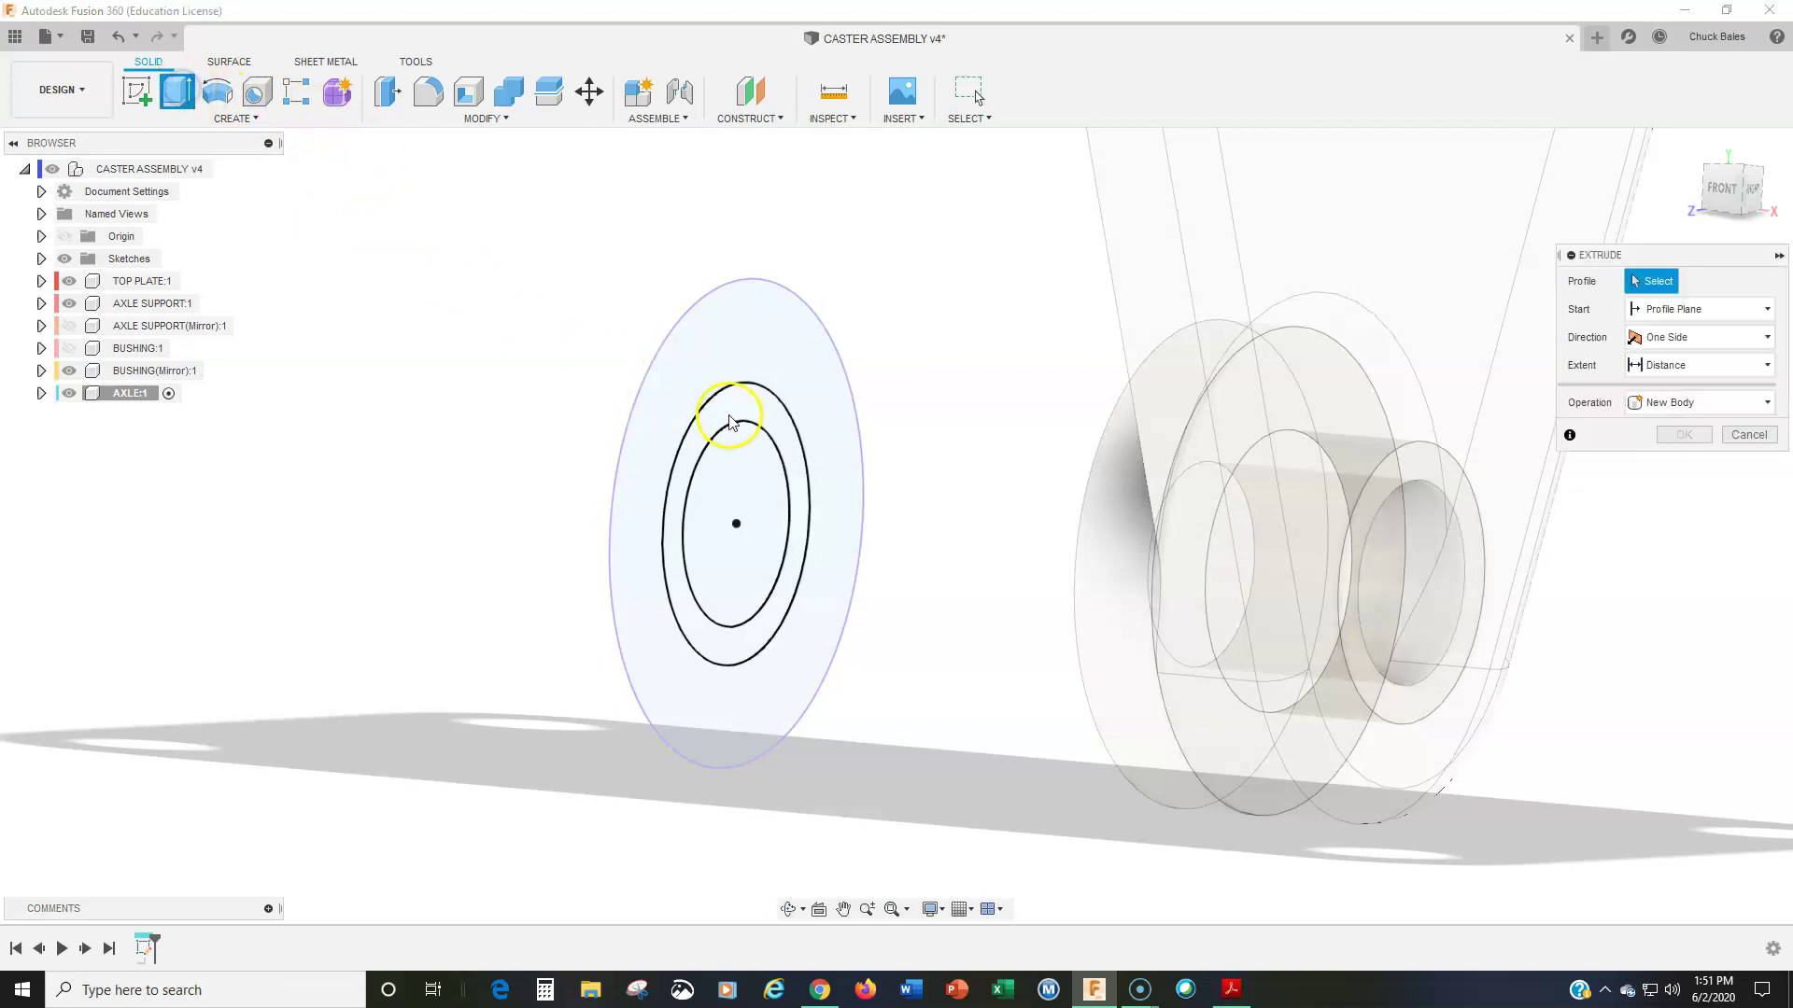
pyautogui.click(752, 522)
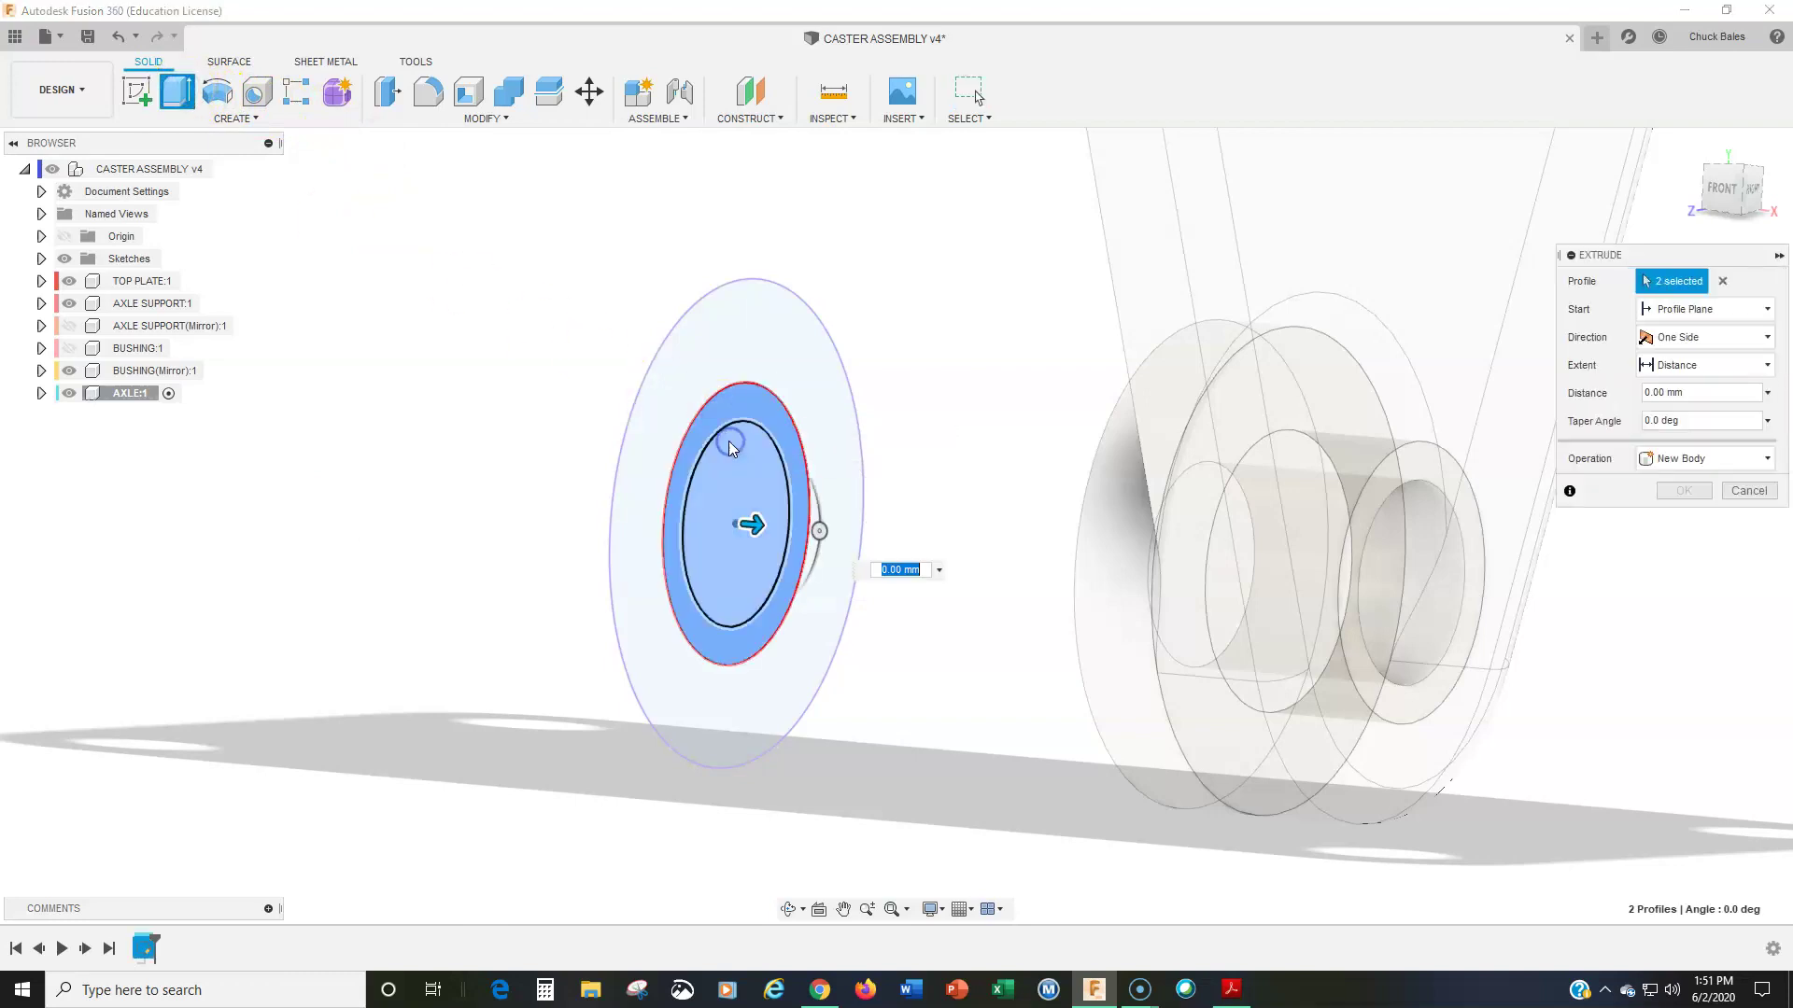
pyautogui.moveTo(752, 525); pyautogui.dragTo(585, 493)
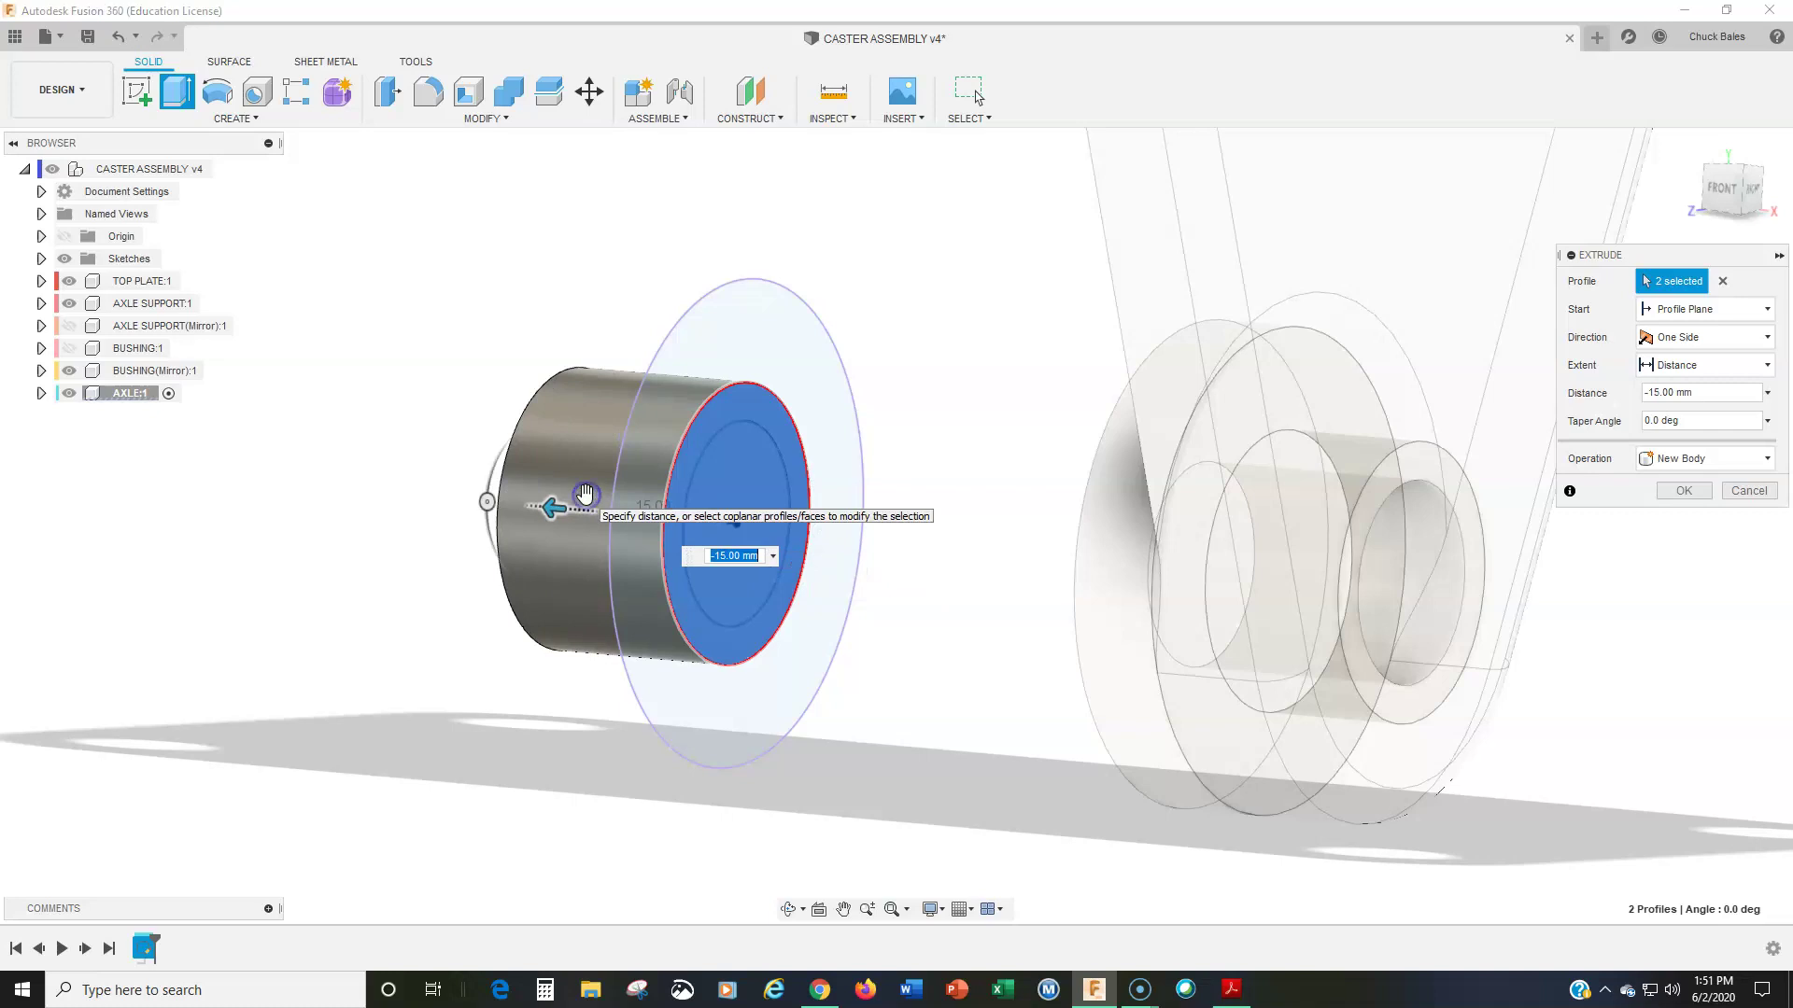
pyautogui.press('Return')
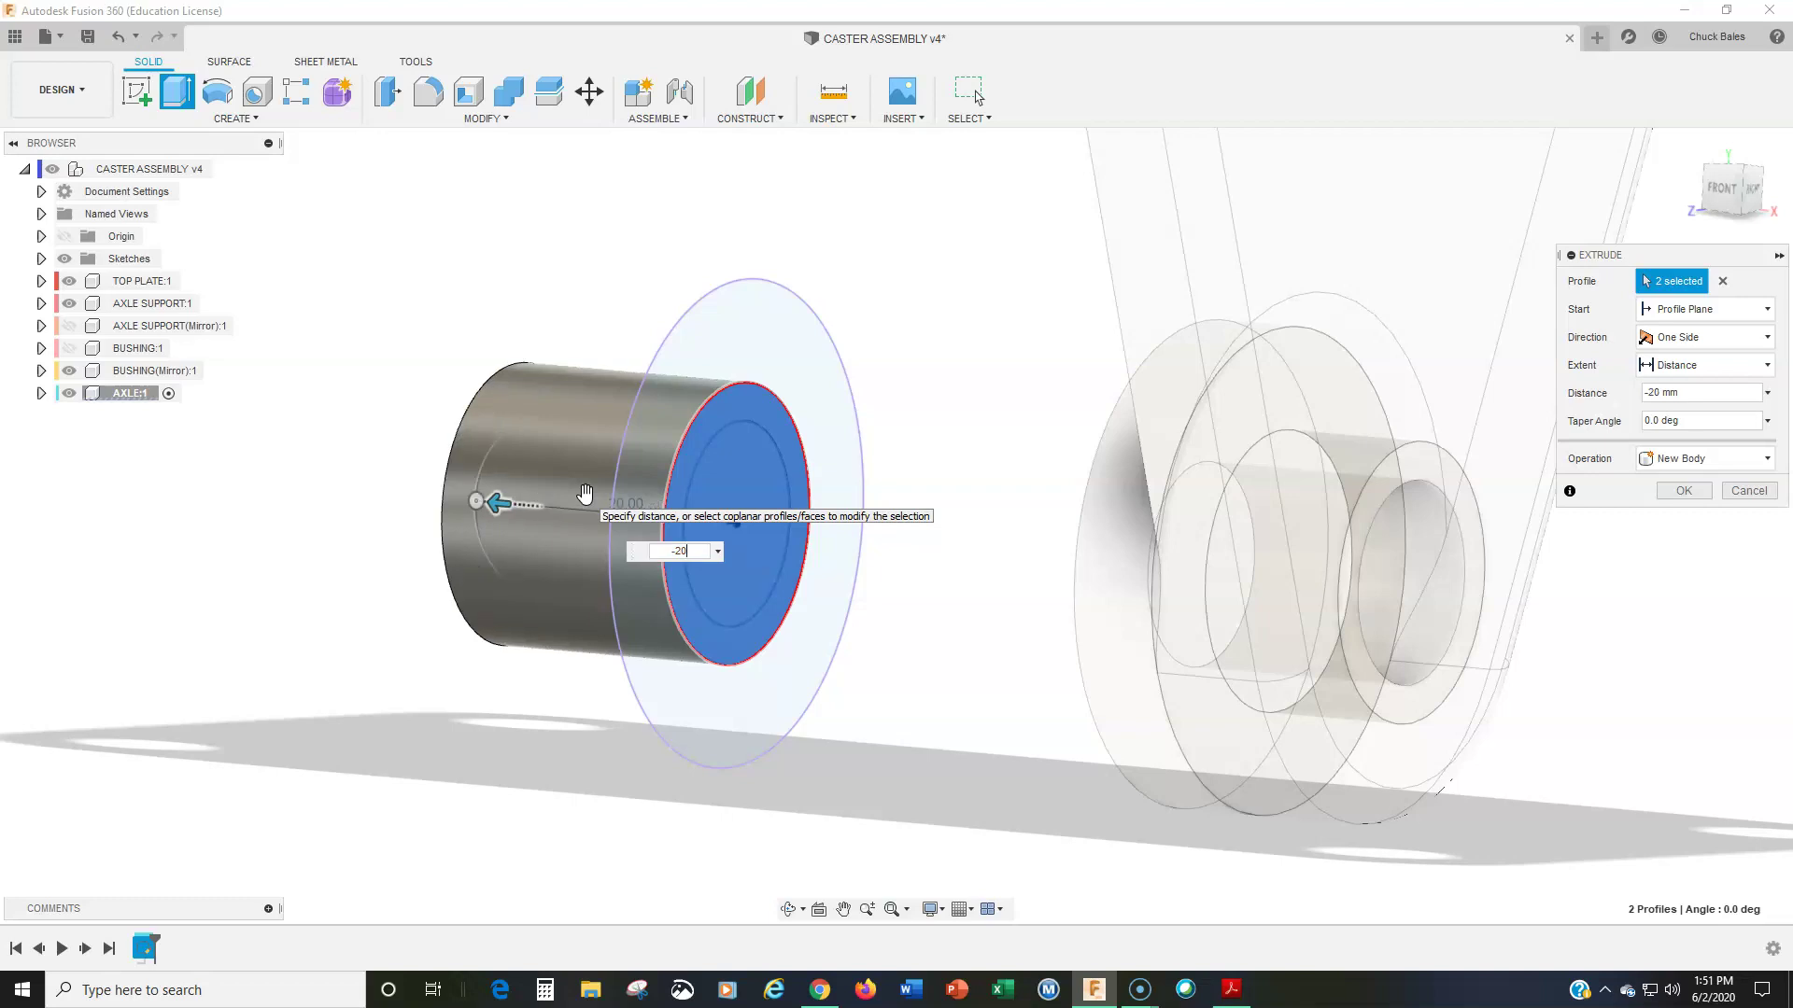
pyautogui.press('Return')
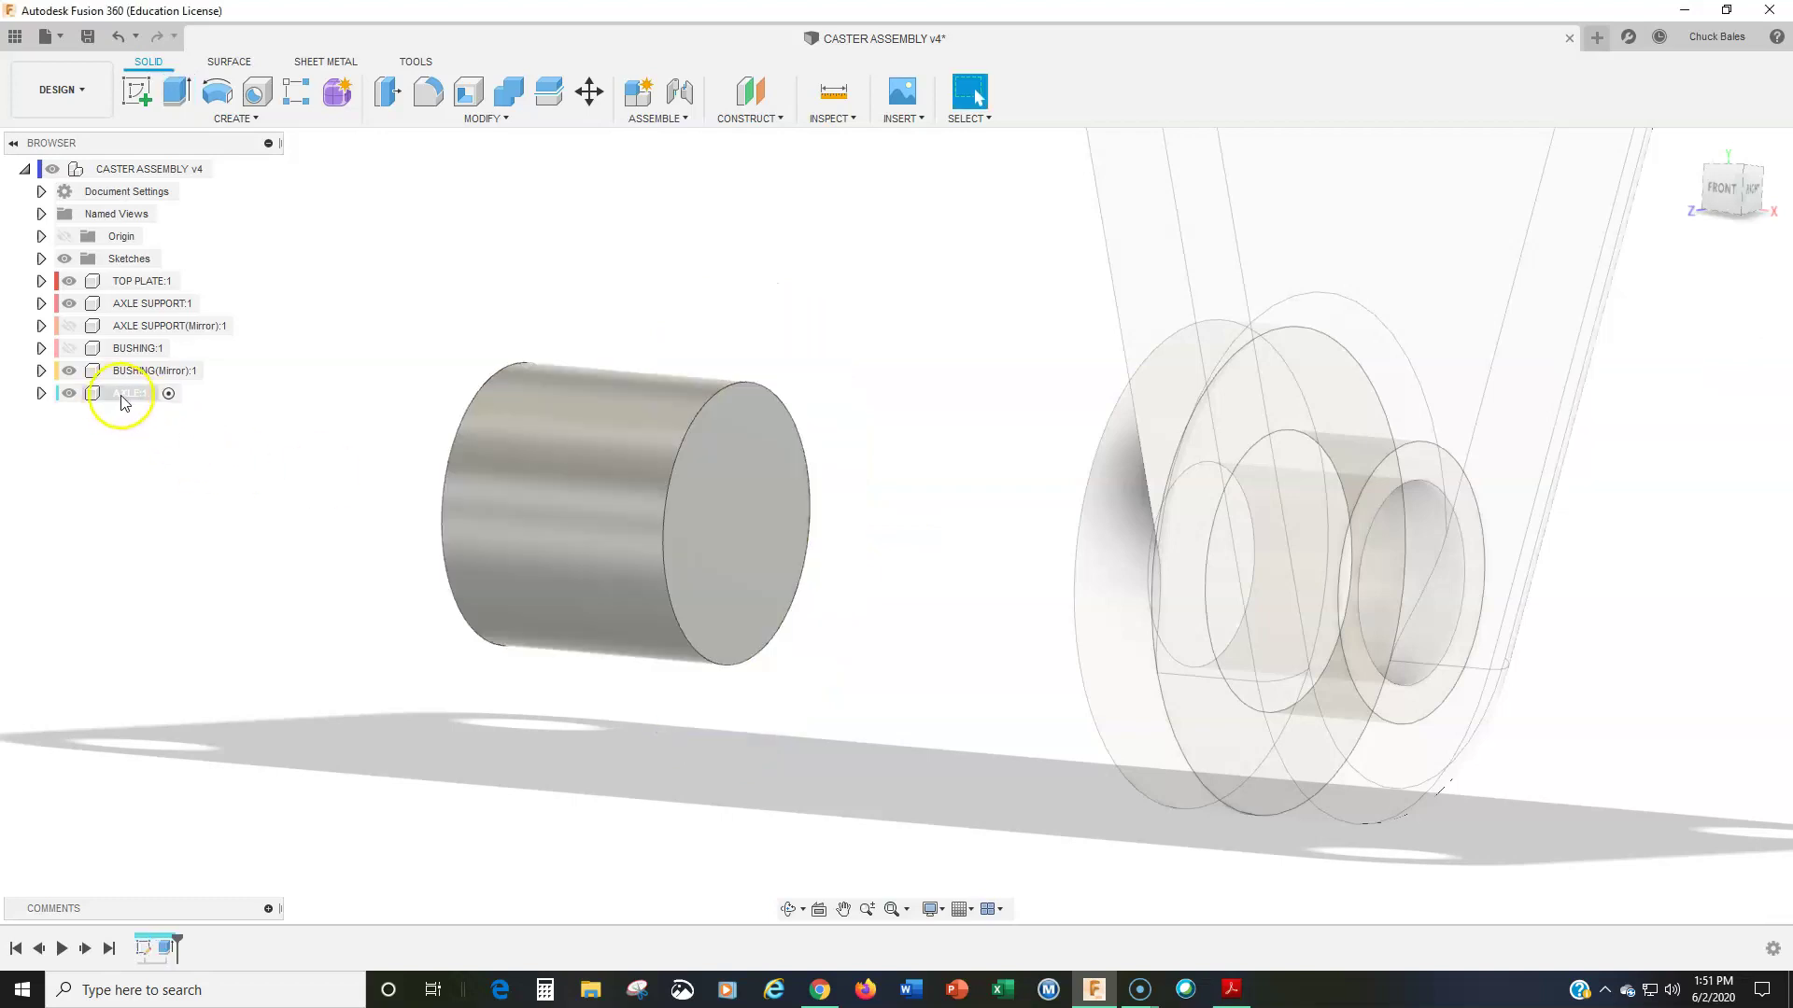
# Step: Expand the AXLE component's sketches and make Sketch1 with the circle profiles visible
pyautogui.click(130, 396)
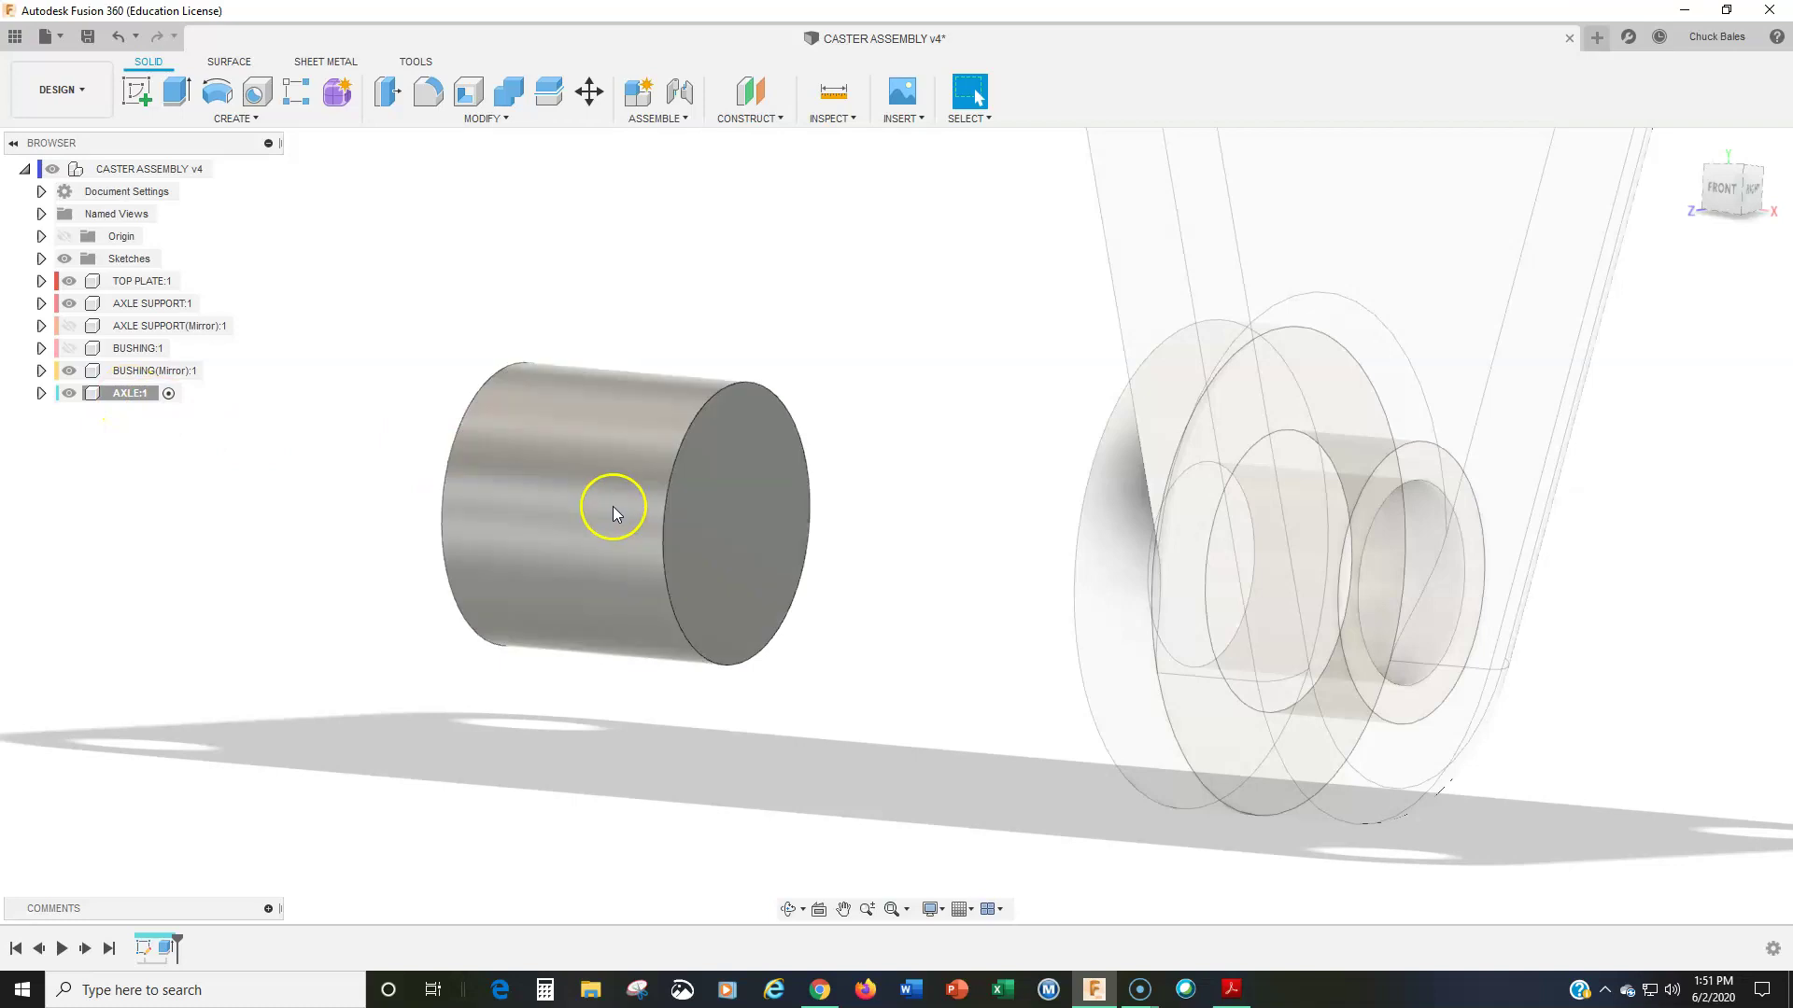
pyautogui.click(41, 393)
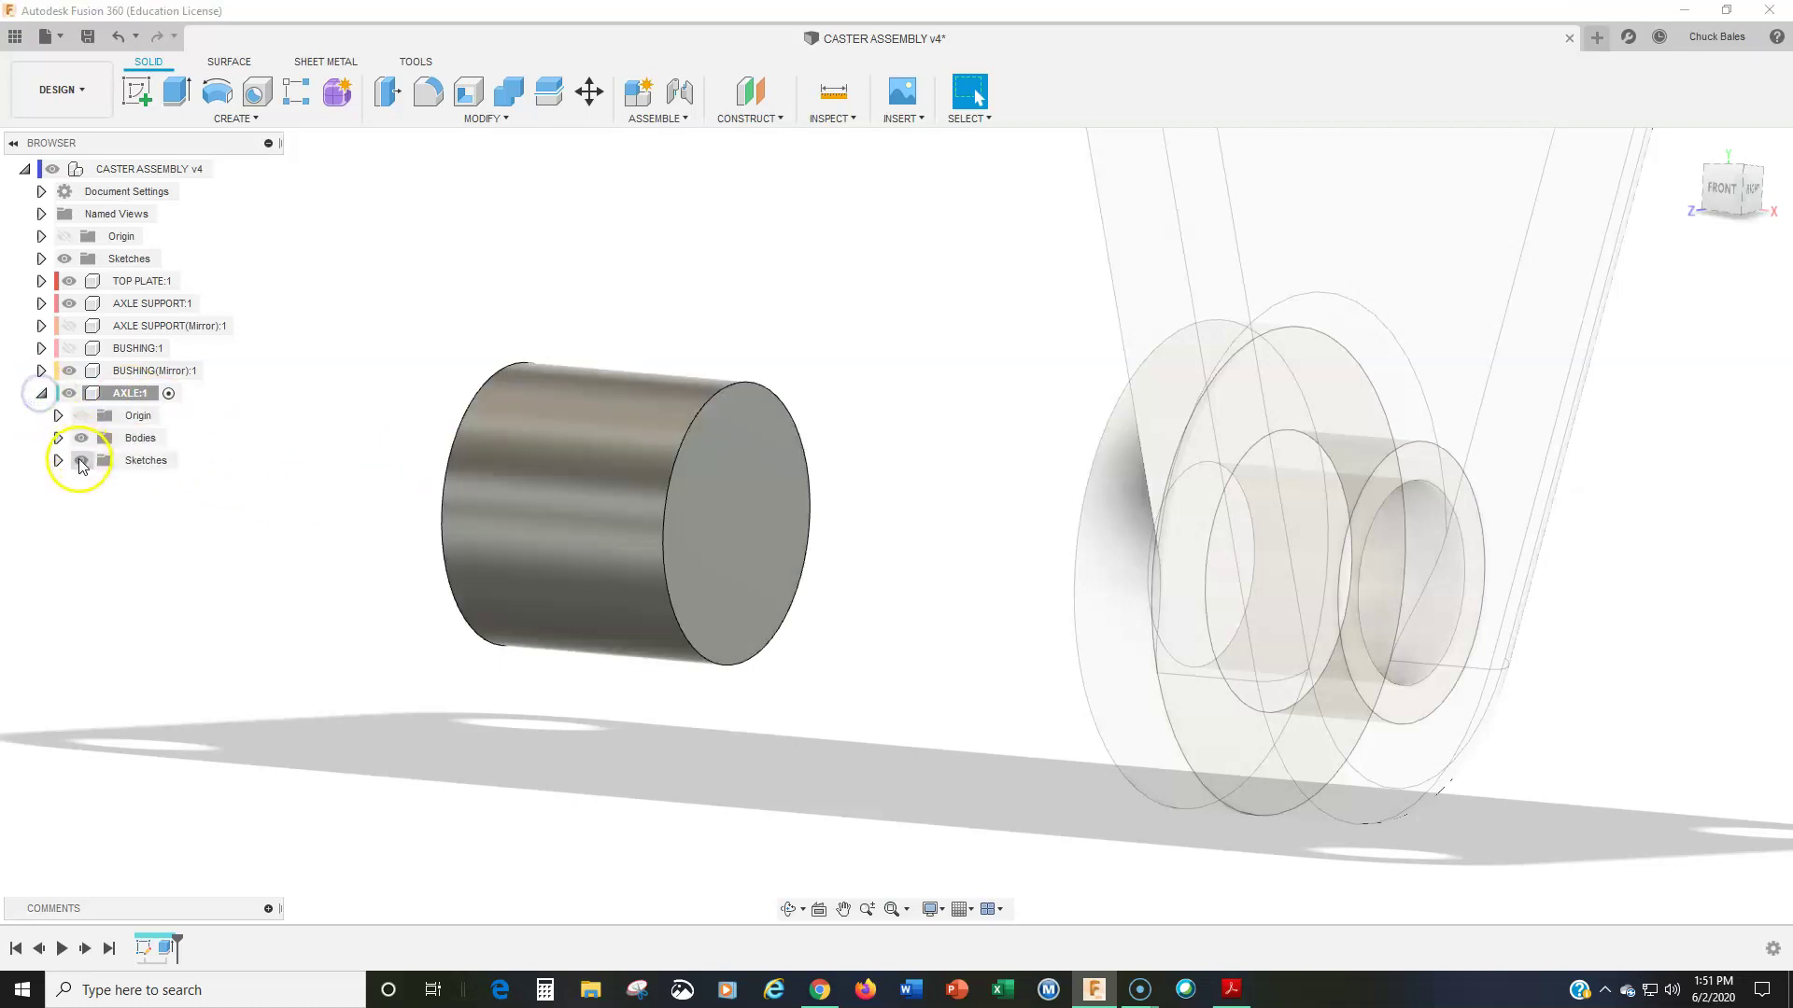
pyautogui.click(58, 461)
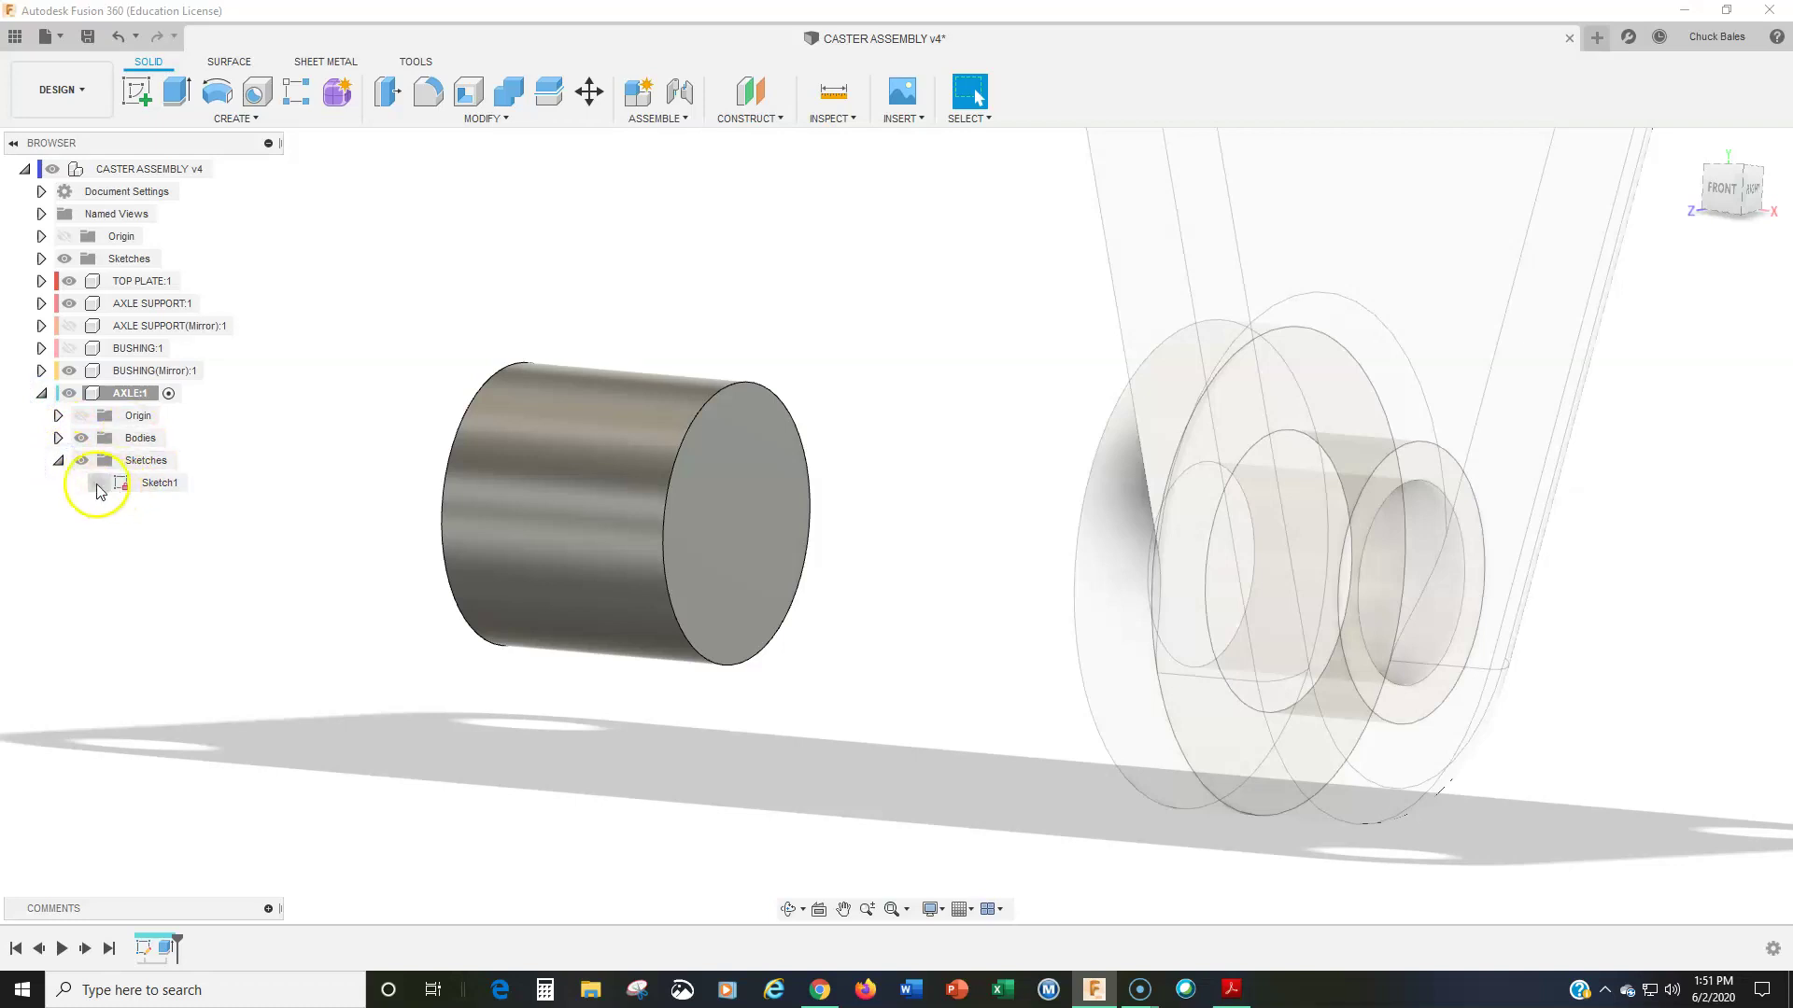
pyautogui.click(99, 484)
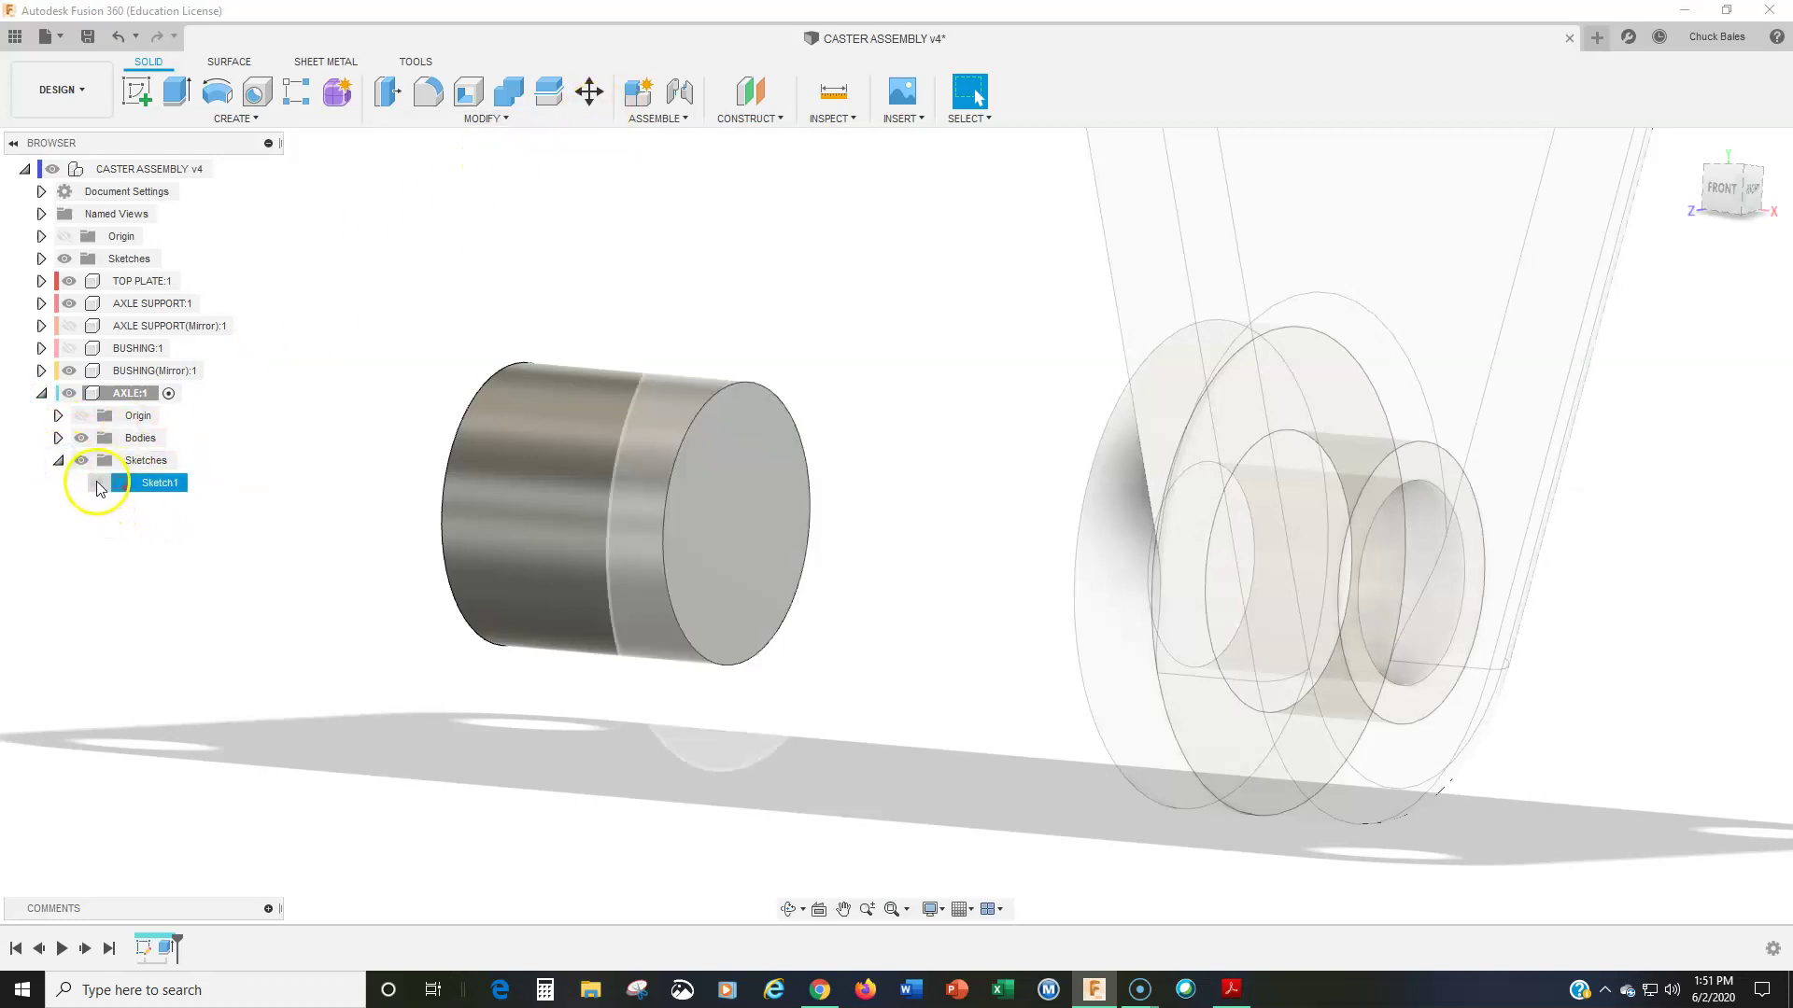
pyautogui.click(97, 484)
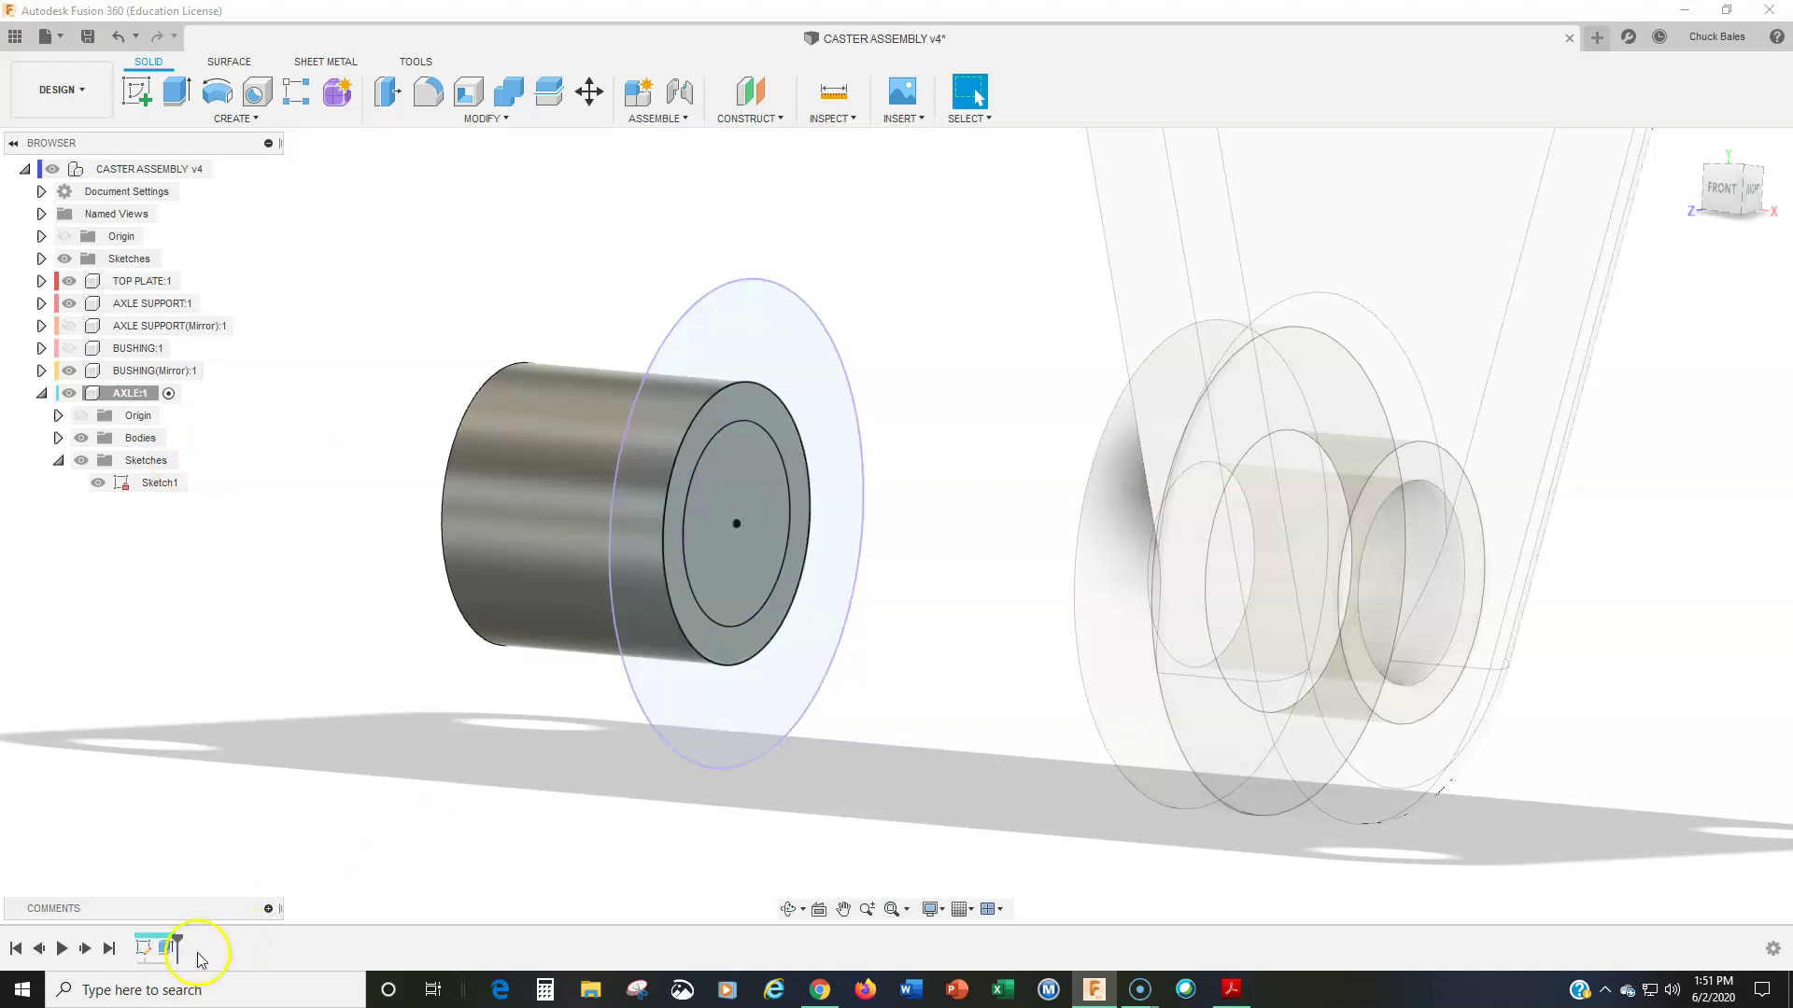
# Step: Edit the axle's first extrusion to drop the outer ring profile, keeping only the 16 mm circle at -20 mm
pyautogui.rightClick(165, 950)
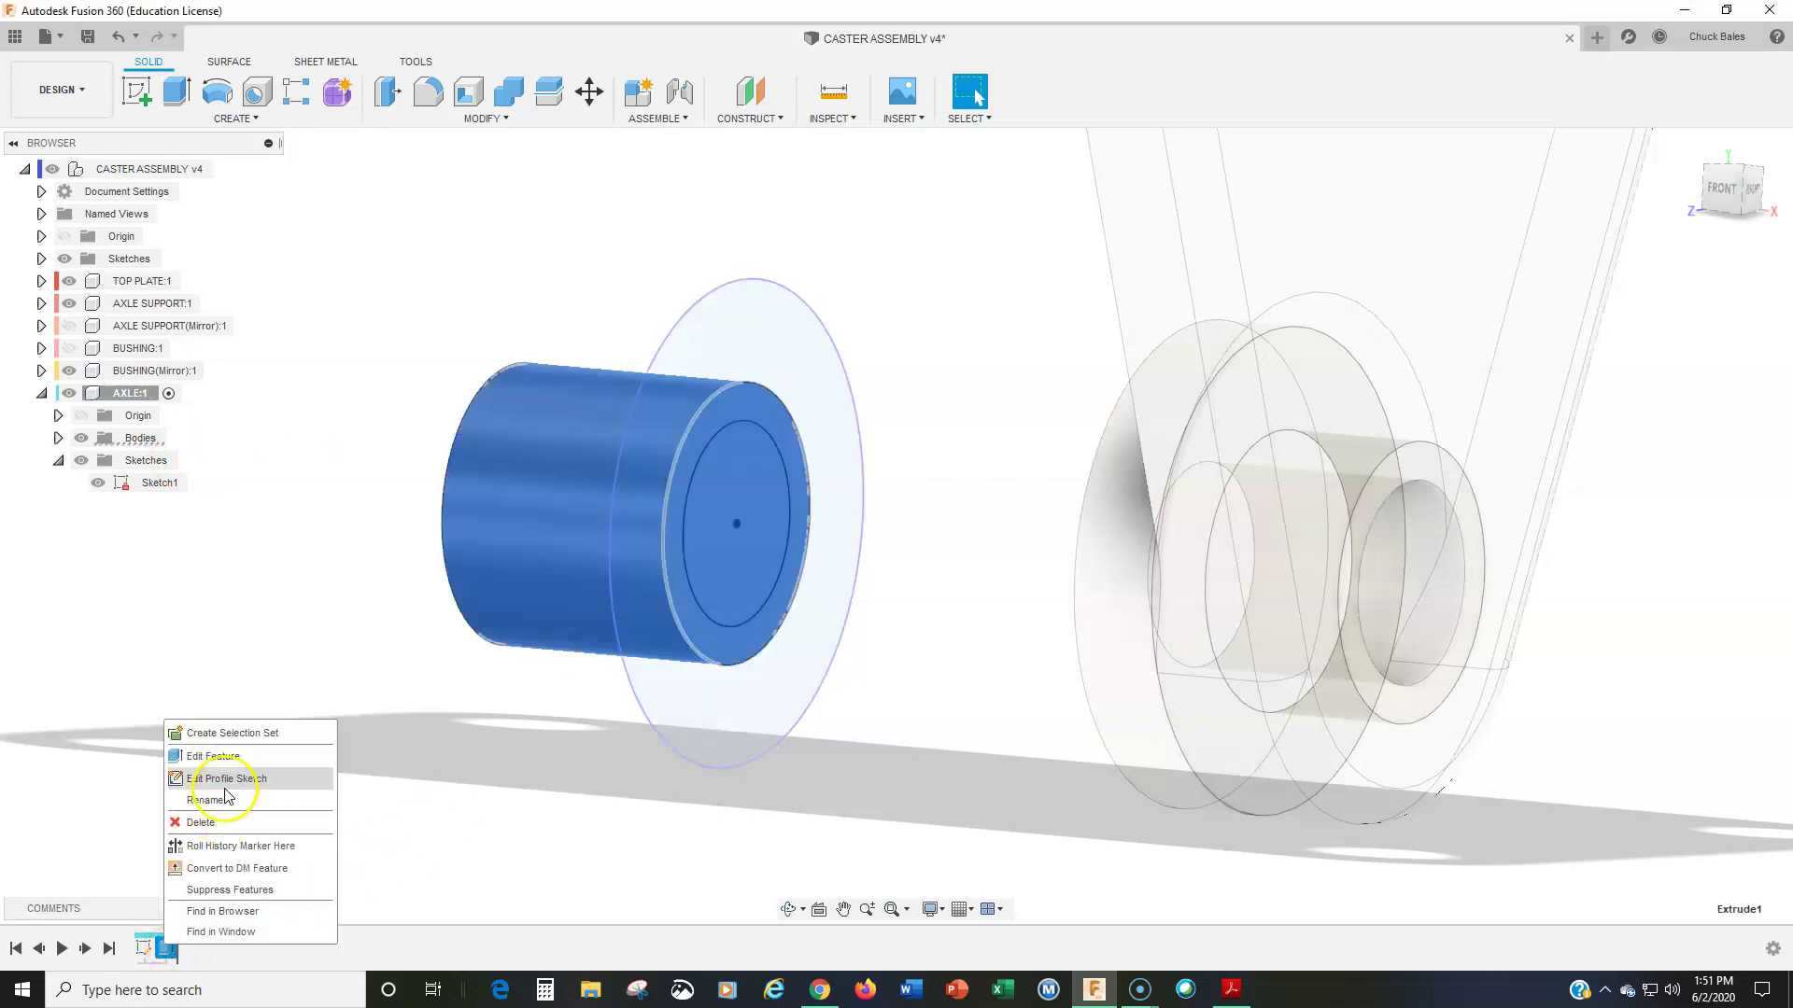
pyautogui.click(244, 748)
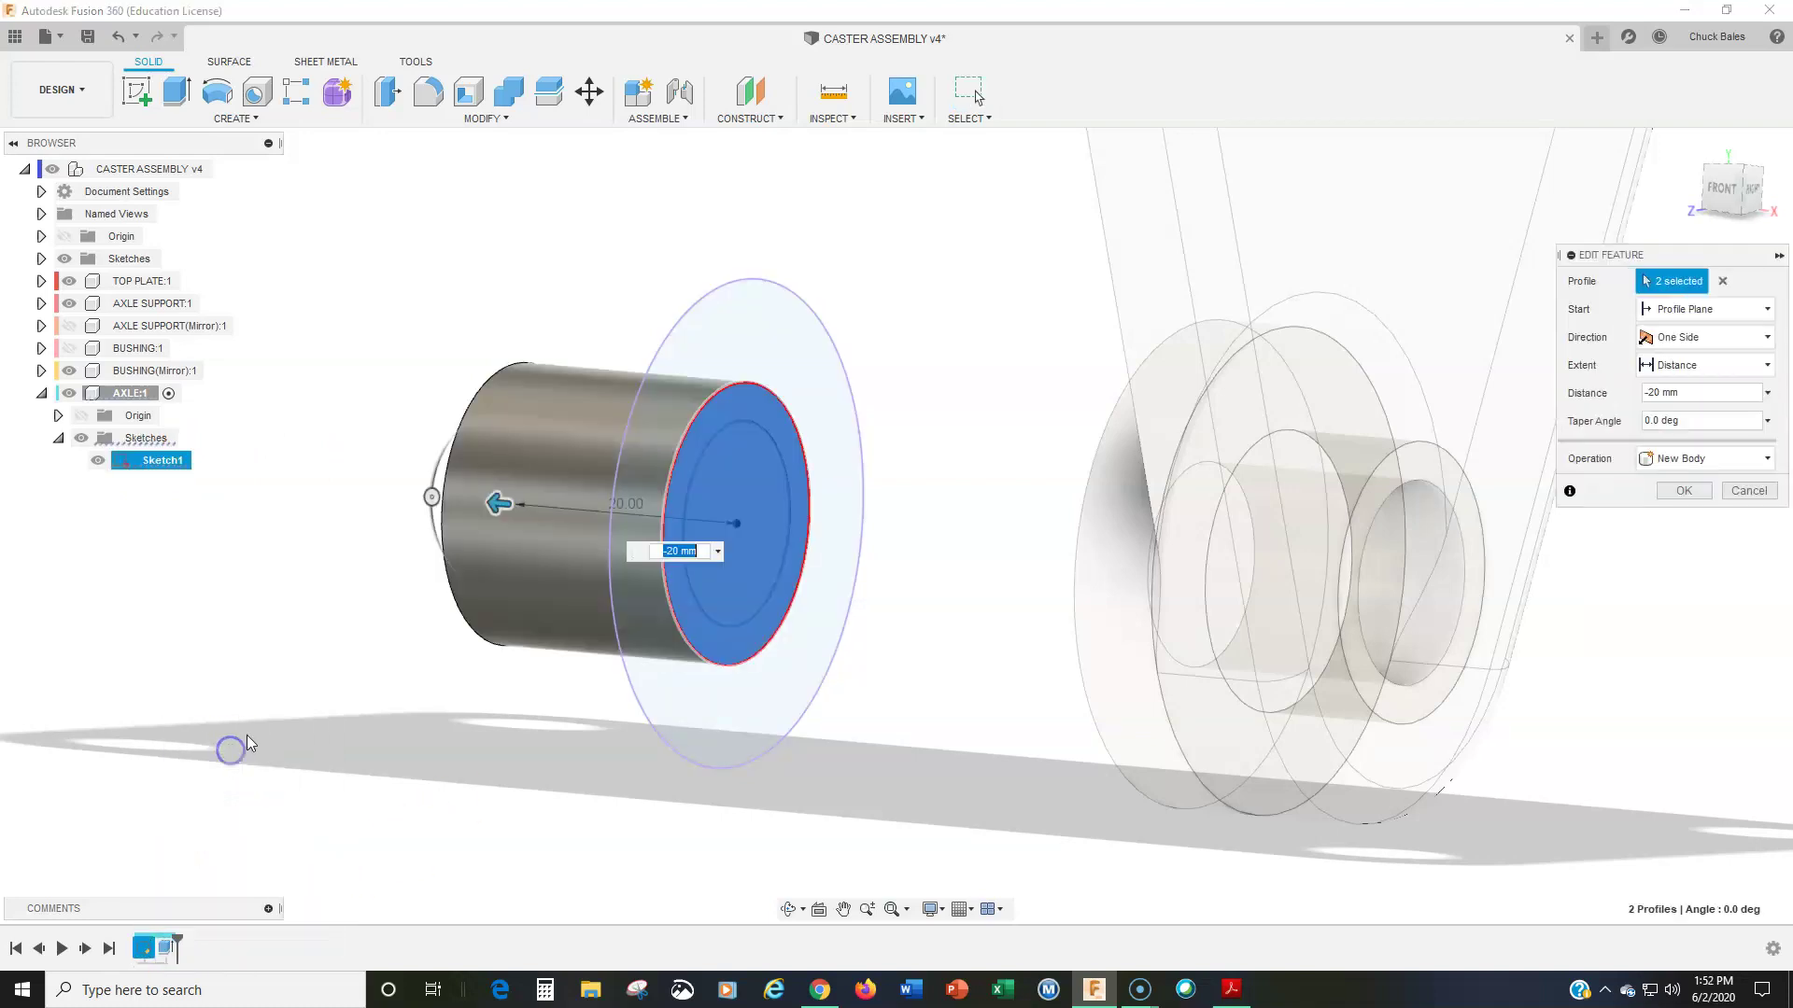
pyautogui.click(715, 407)
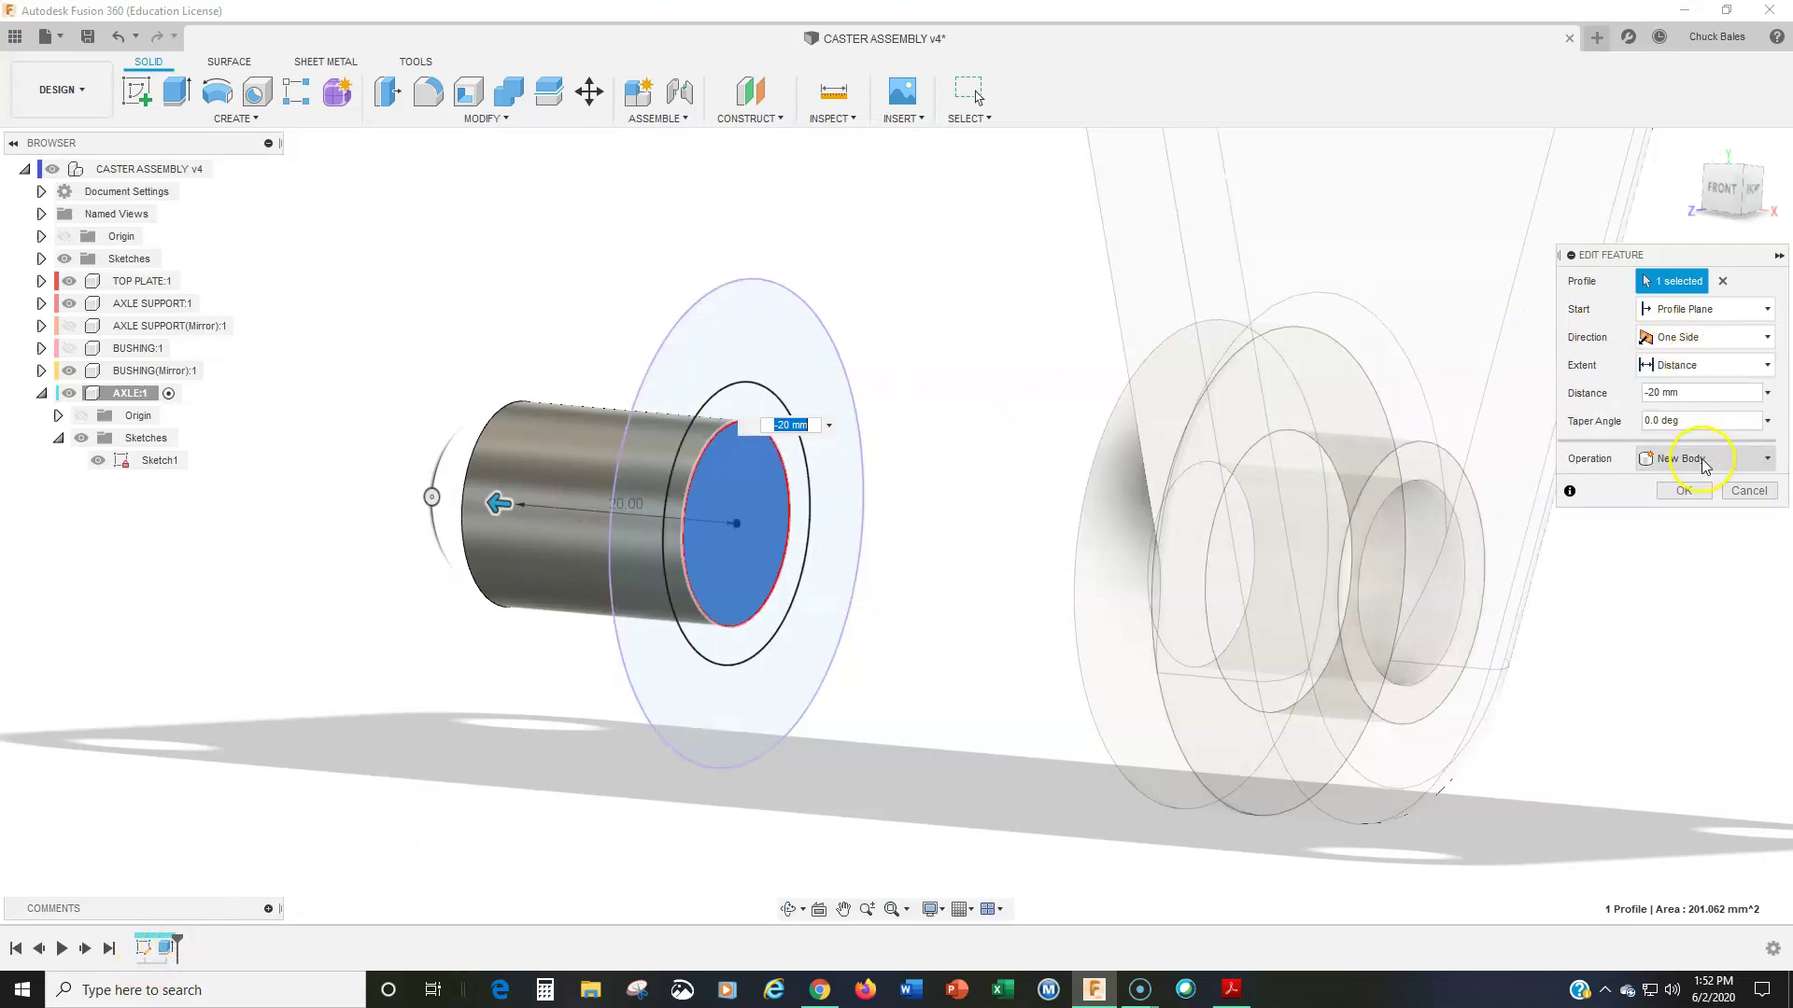
pyautogui.click(1683, 491)
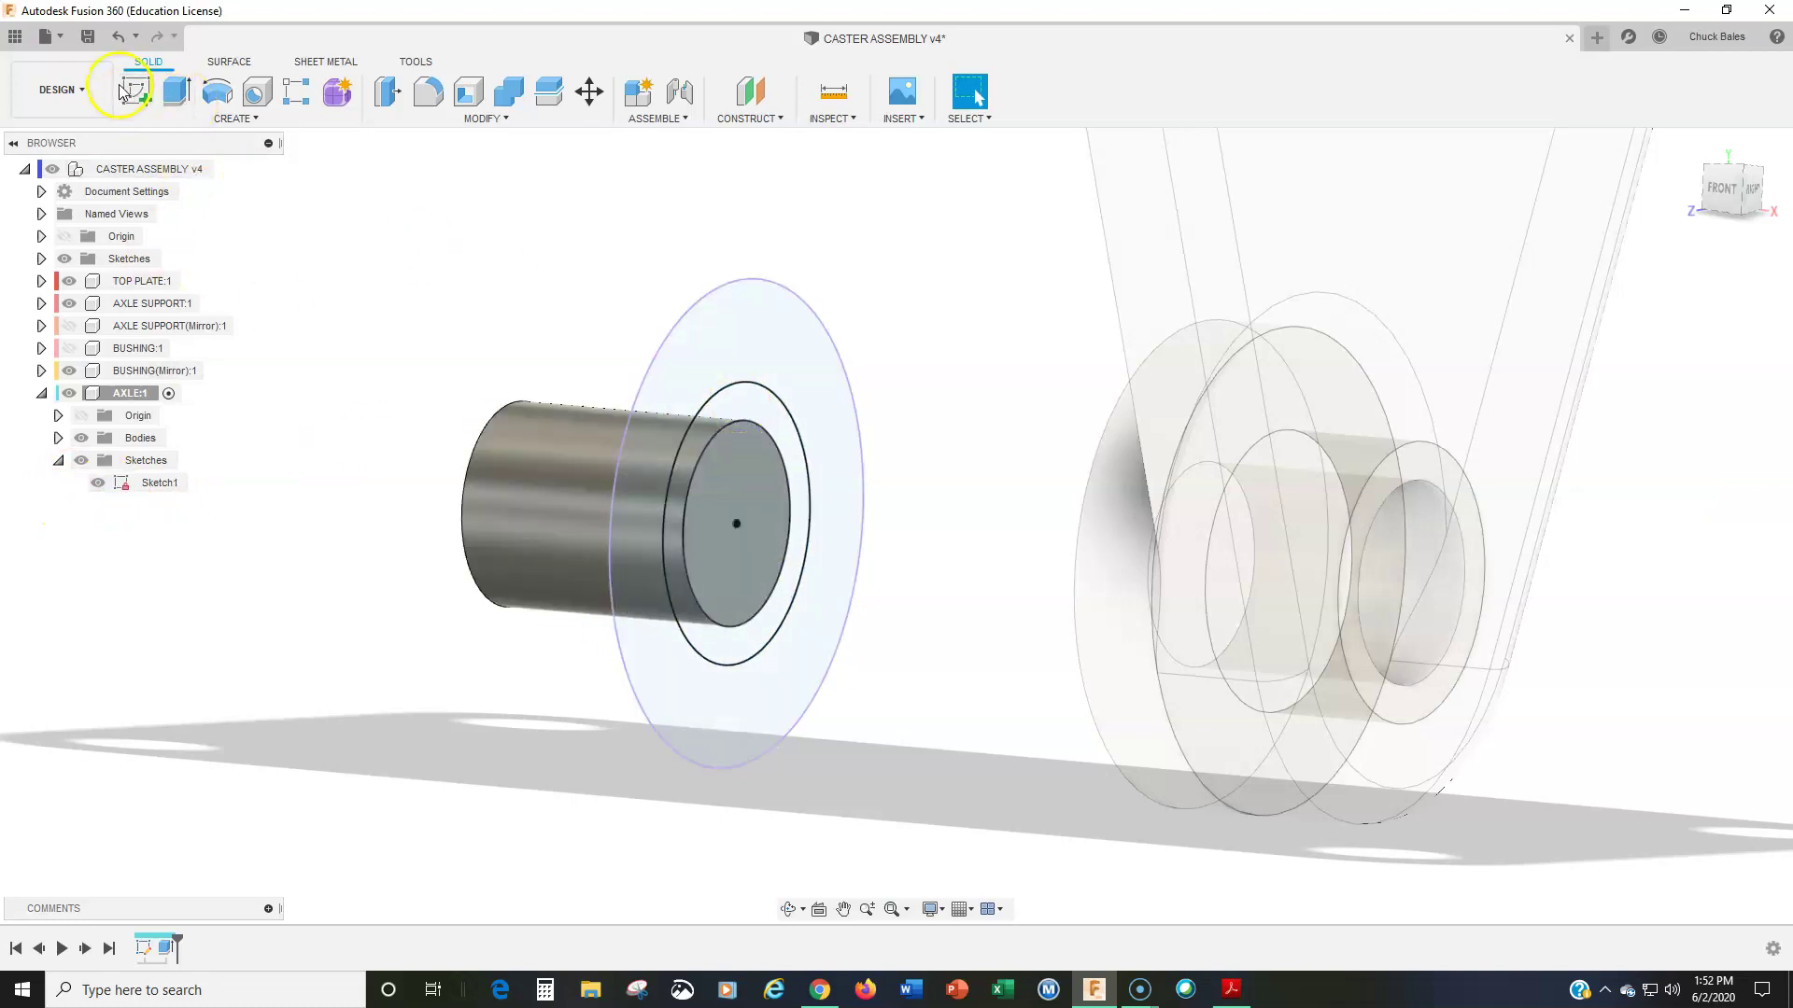
# Step: Extrude the 16 mm circle and its surrounding ring 40 mm in the opposite direction, joined to the axle body
pyautogui.click(171, 91)
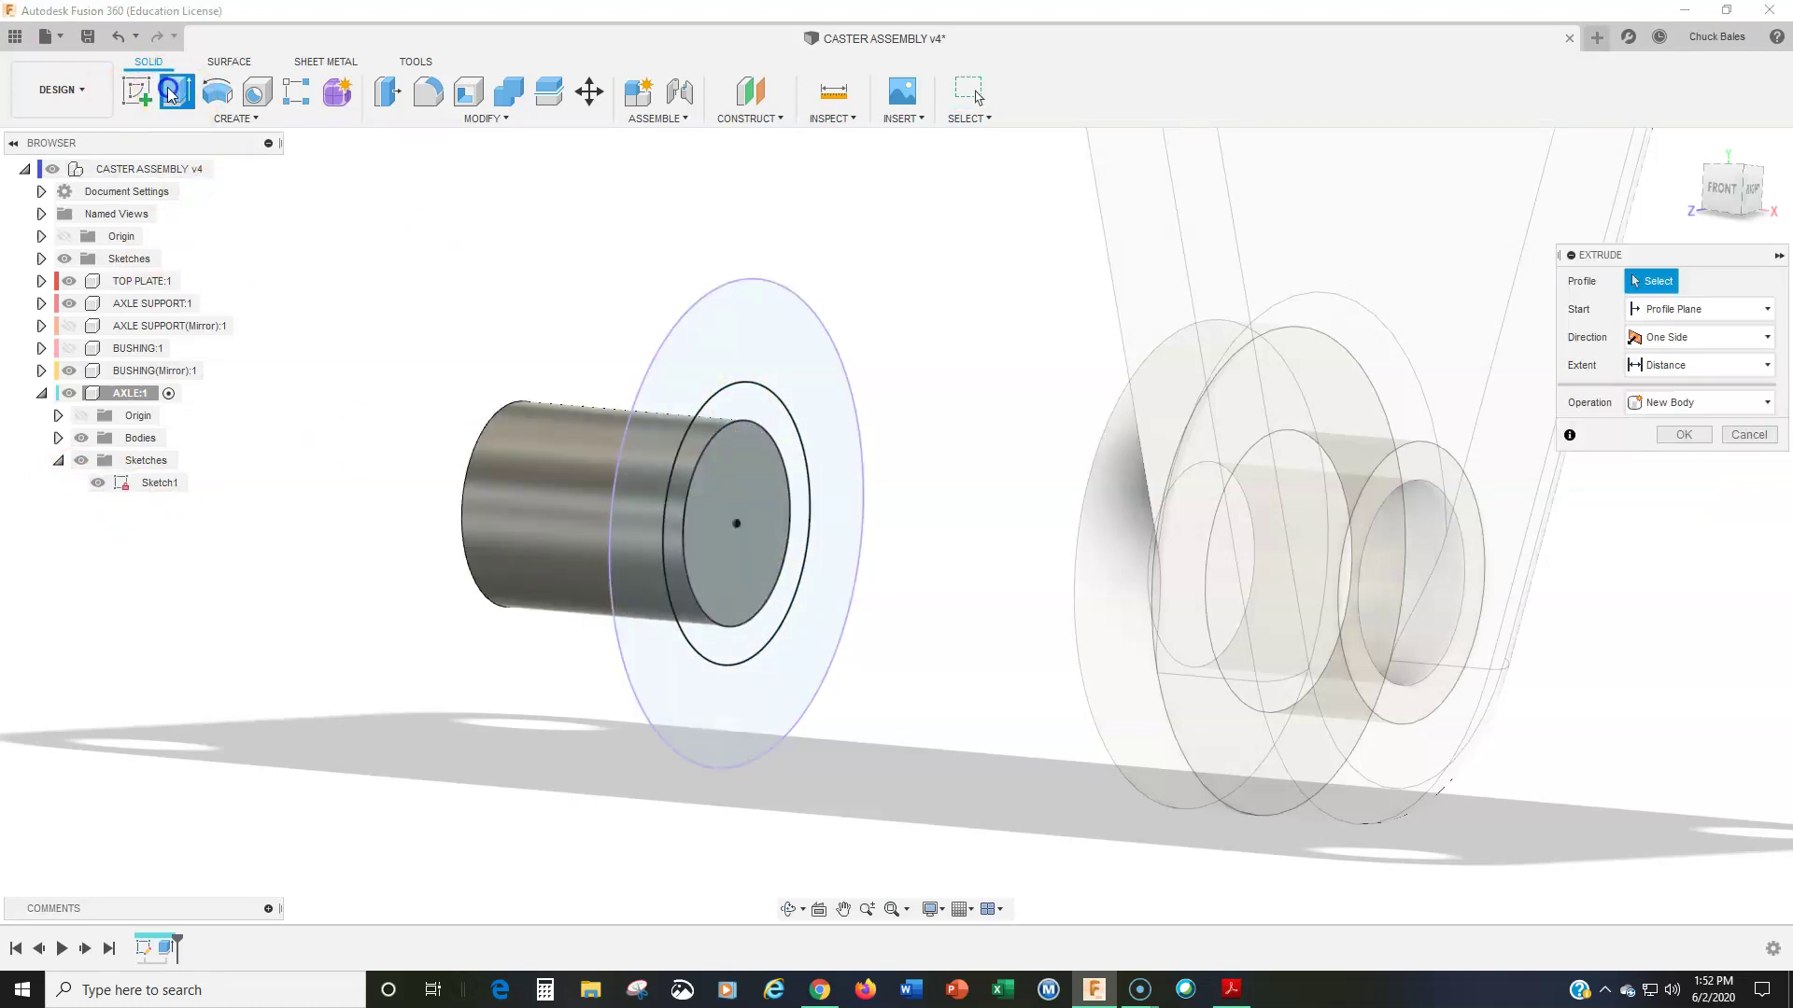
pyautogui.click(740, 406)
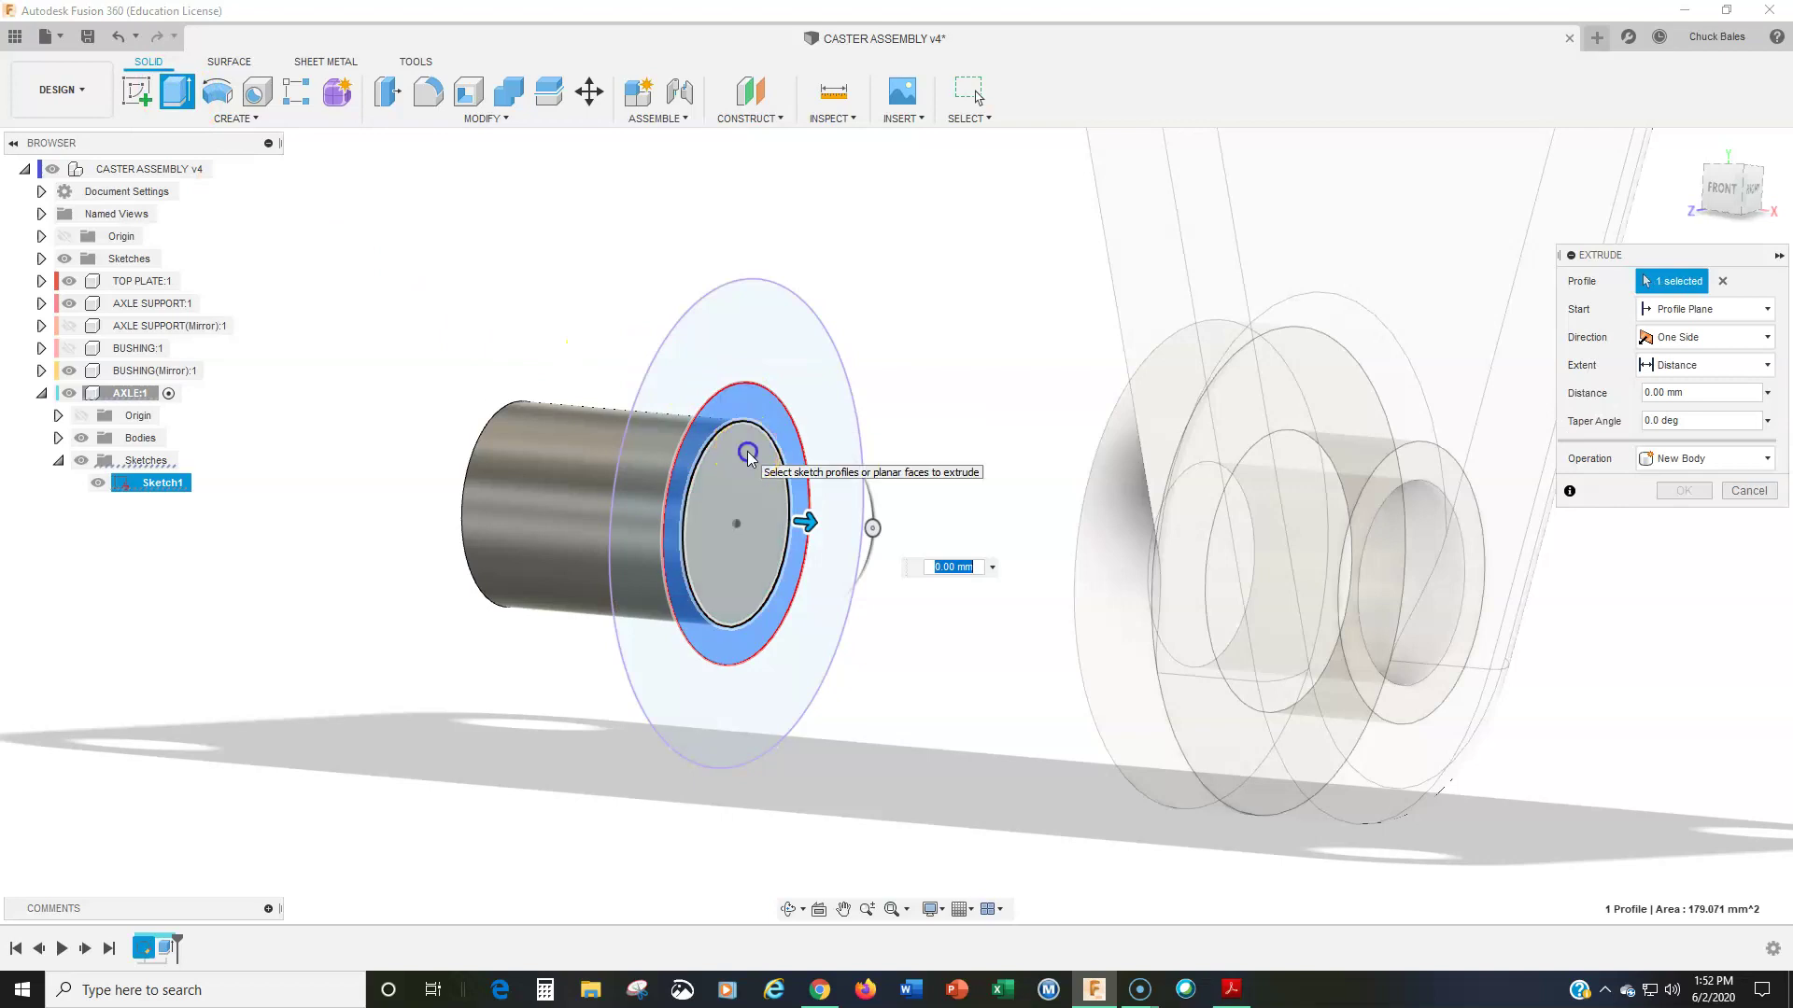
pyautogui.click(716, 486)
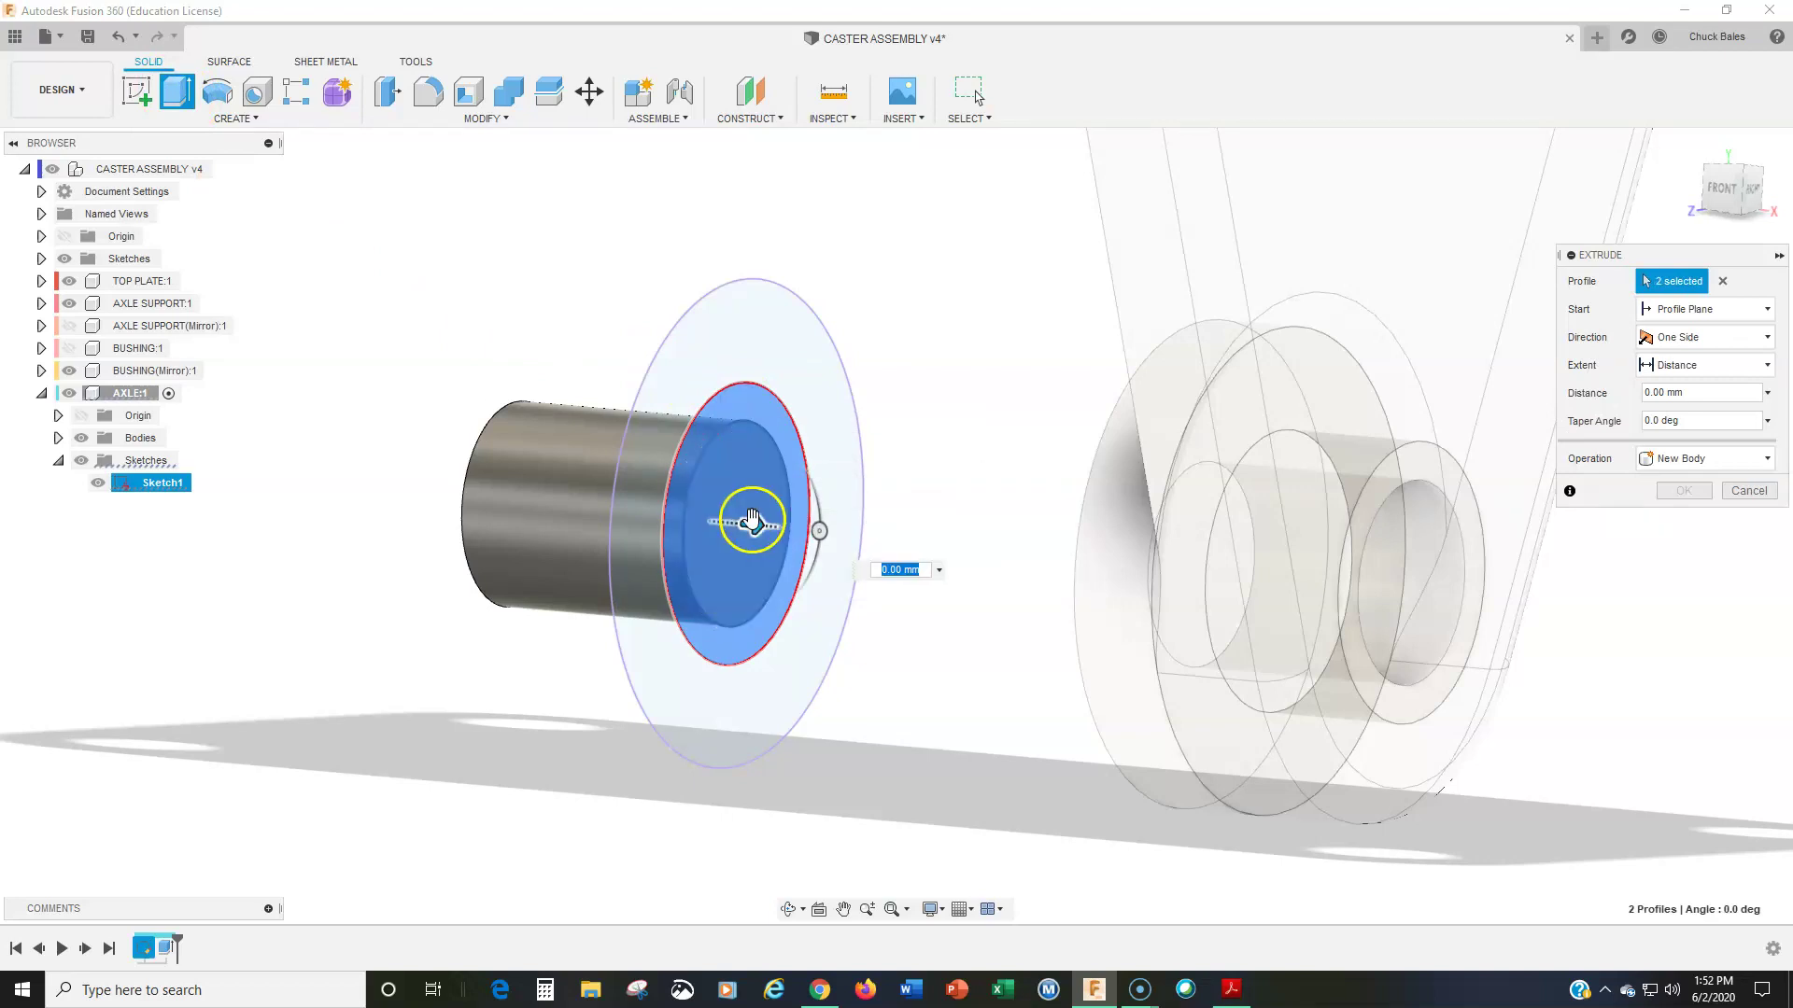
pyautogui.moveTo(757, 521); pyautogui.dragTo(978, 542)
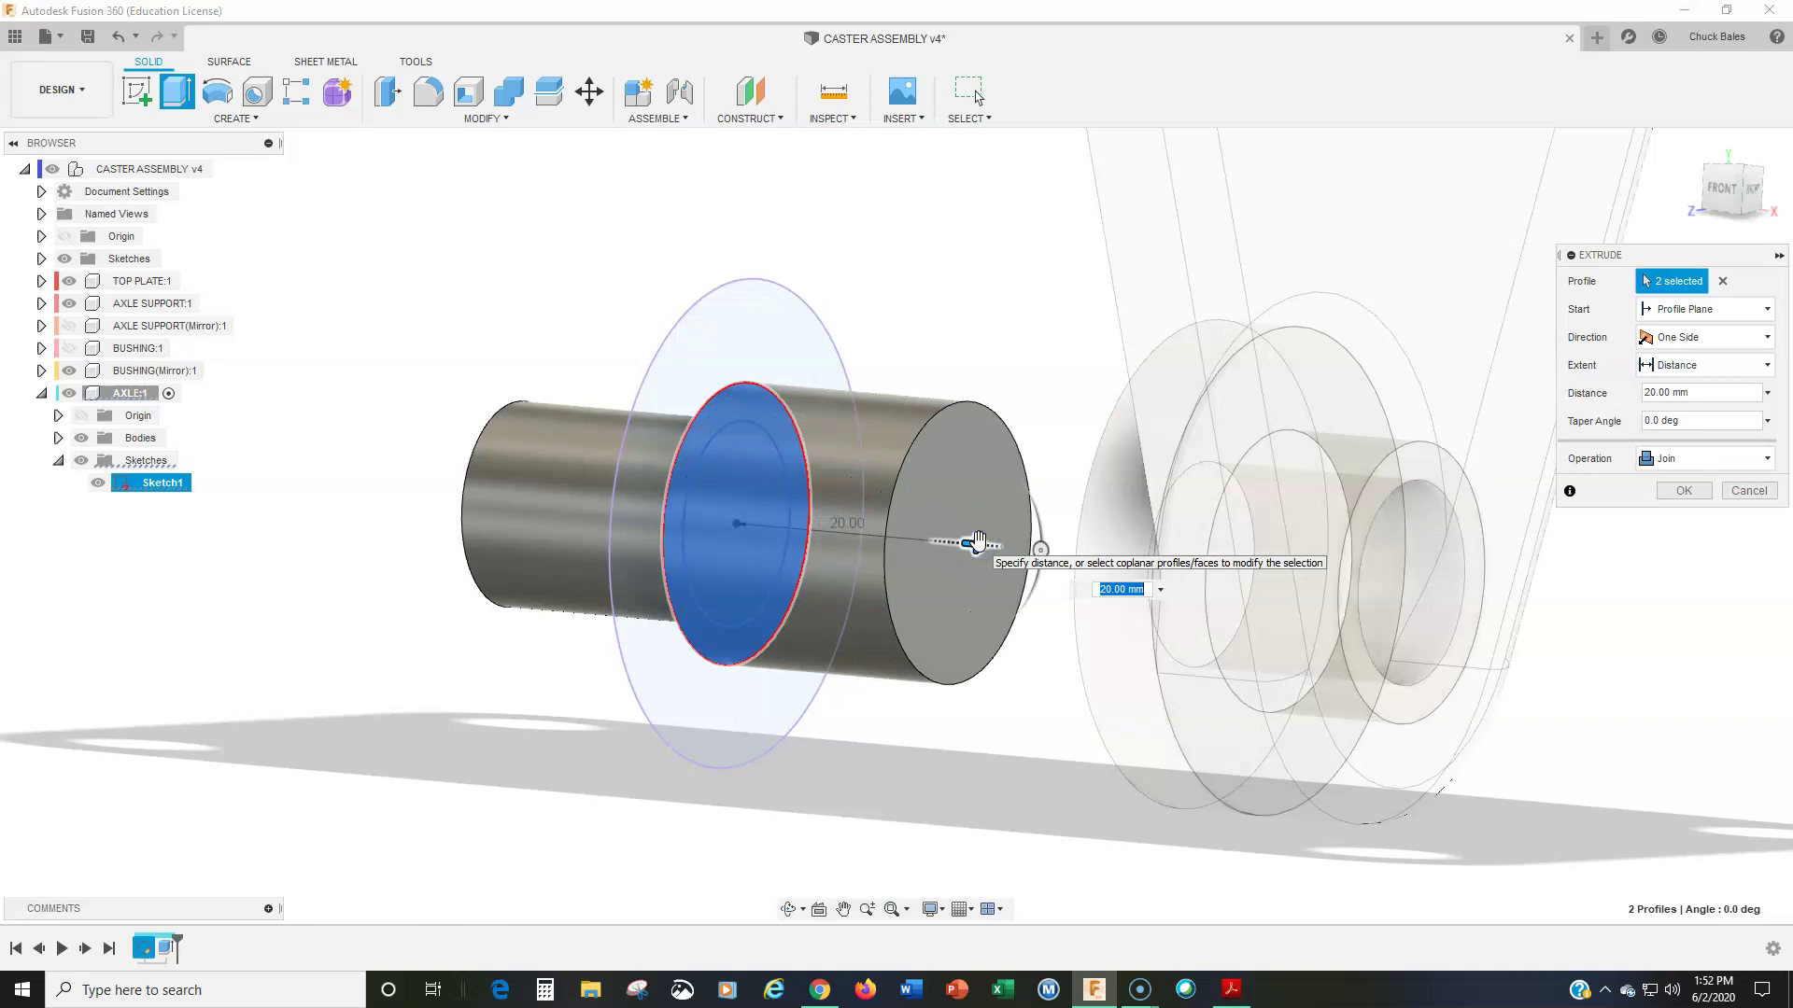
pyautogui.press('Return')
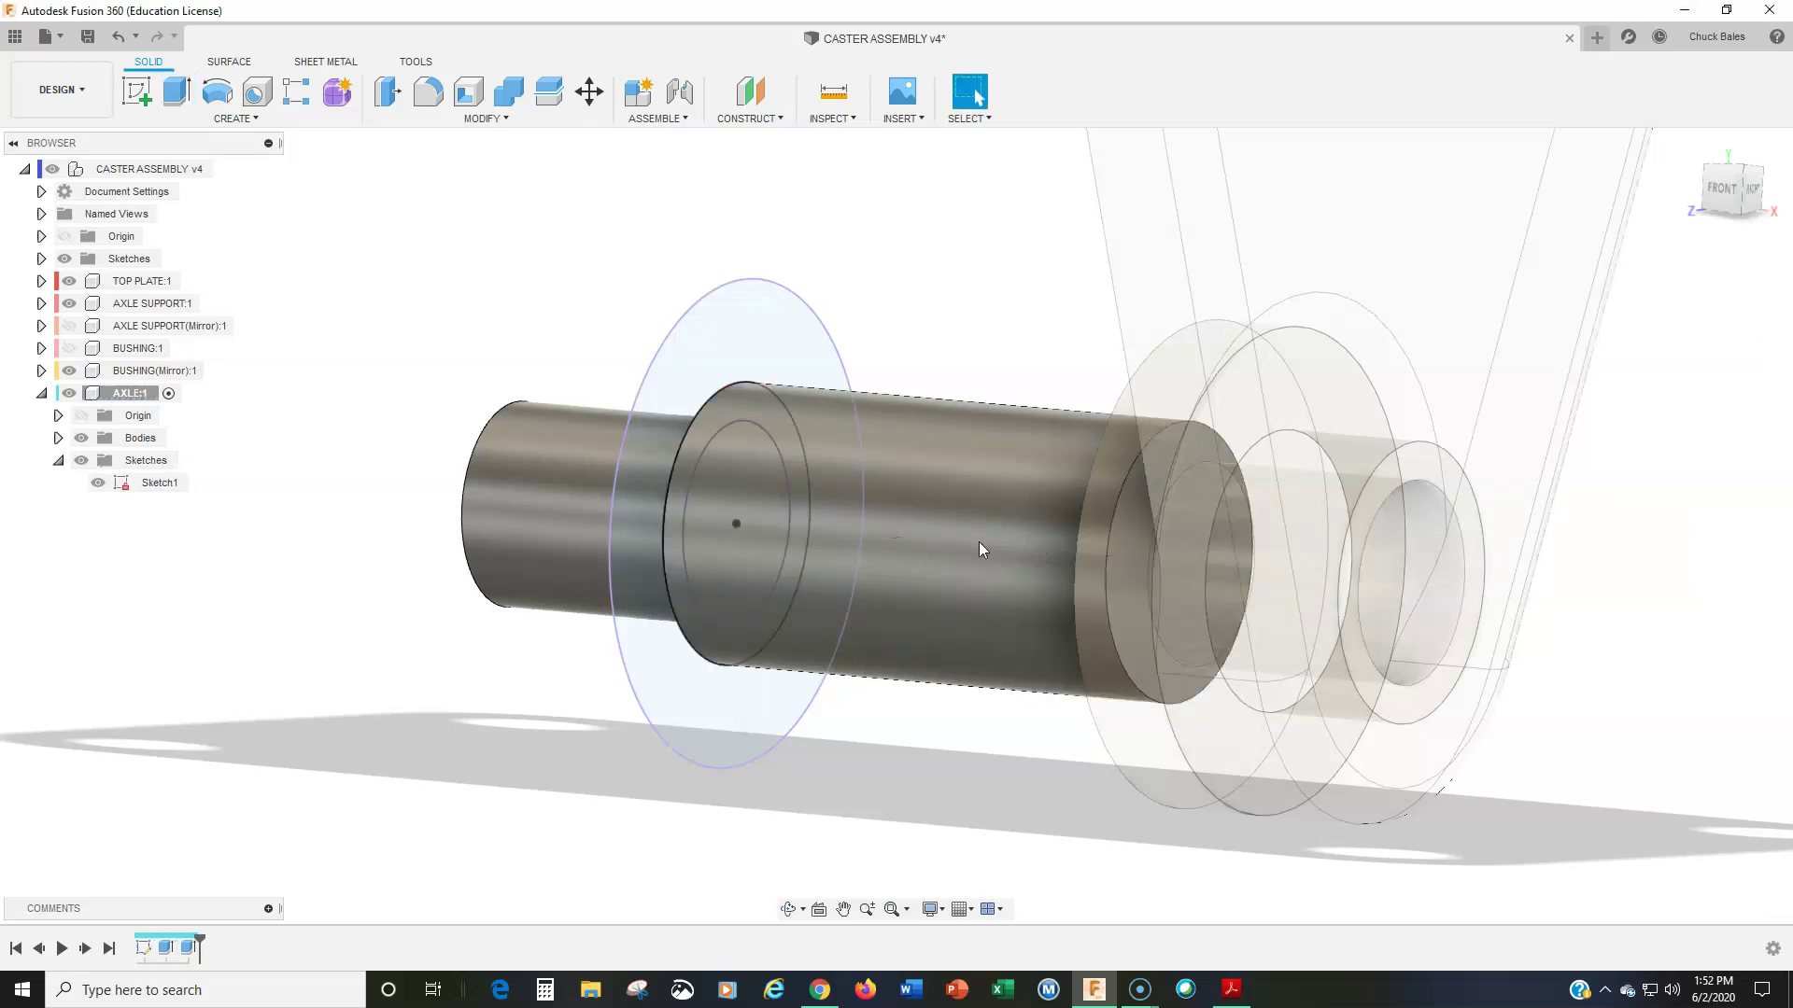
# Step: Hide AXLE SUPPORT and BUSHING(Mirror), and start a sketch on the exposed end face of the axle's thick section
pyautogui.moveTo(1027, 558)
pyautogui.keyDown('shift'); pyautogui.mouseDown(button='middle')
pyautogui.moveTo(1092, 572)
pyautogui.moveTo(1056, 551)
pyautogui.moveTo(1000, 576)
pyautogui.mouseUp(button='middle'); pyautogui.keyUp('shift')
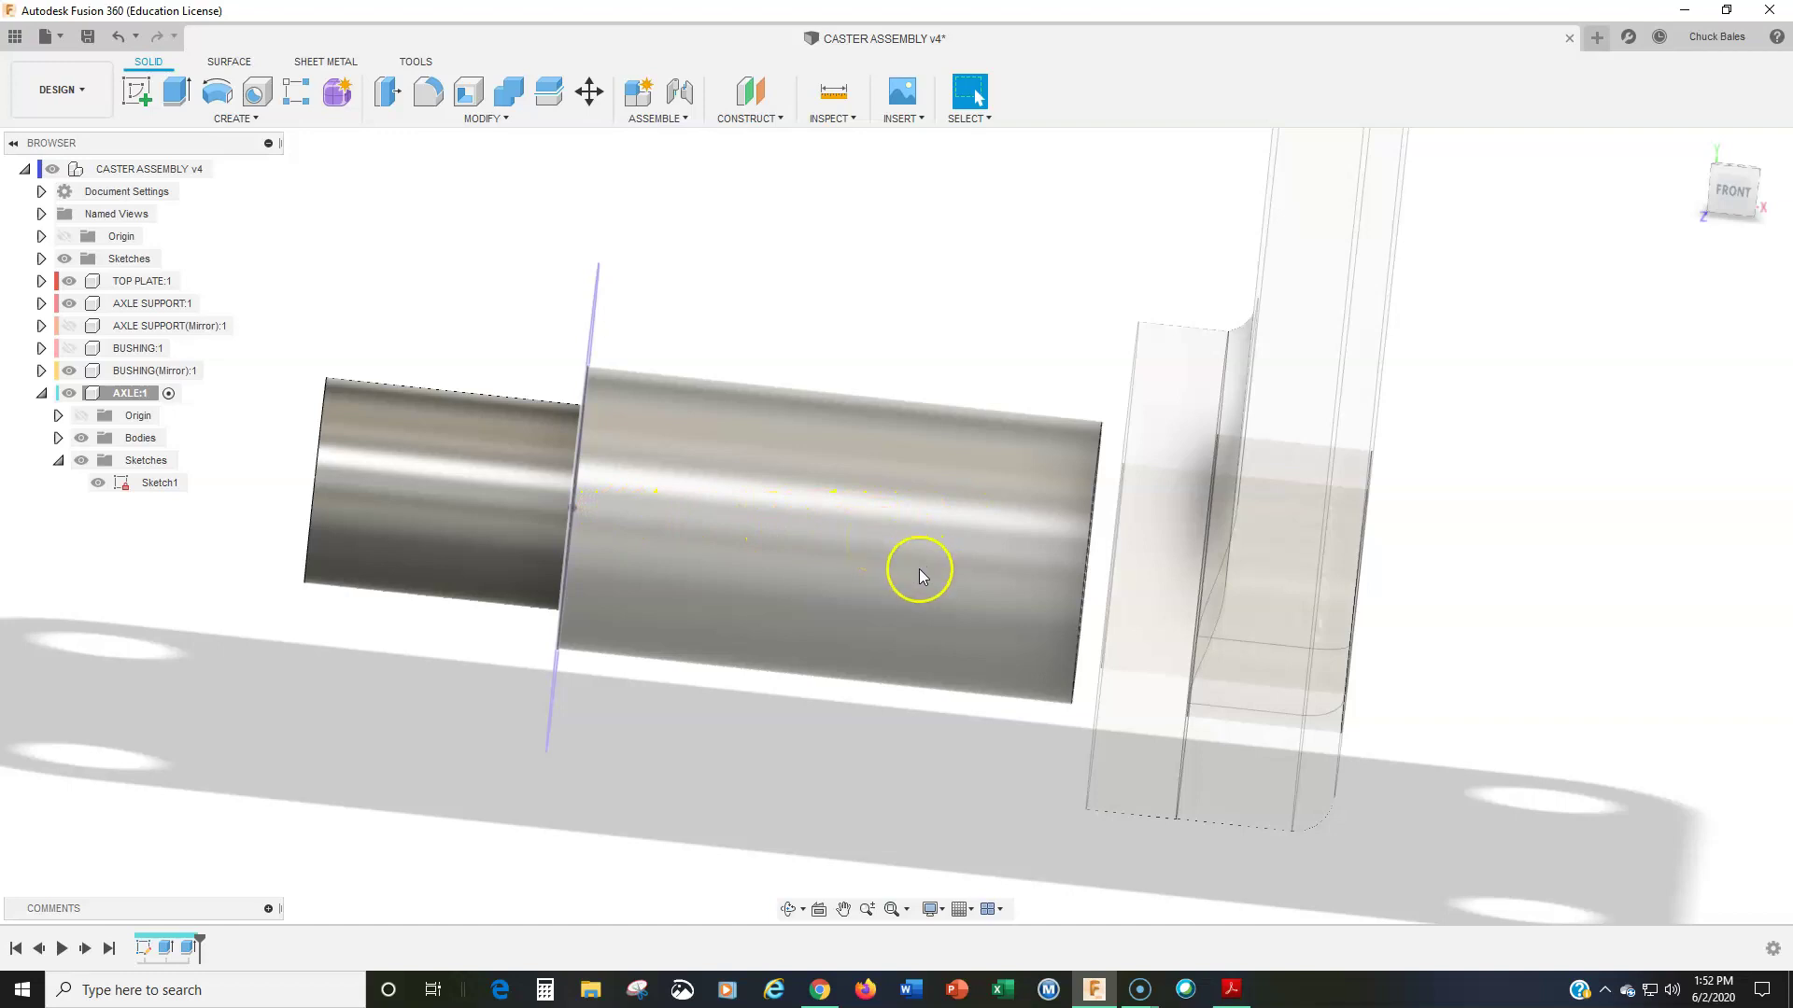
pyautogui.keyDown('shift'); pyautogui.moveTo(927, 571); pyautogui.dragTo(648, 491, button='middle'); pyautogui.keyUp('shift')
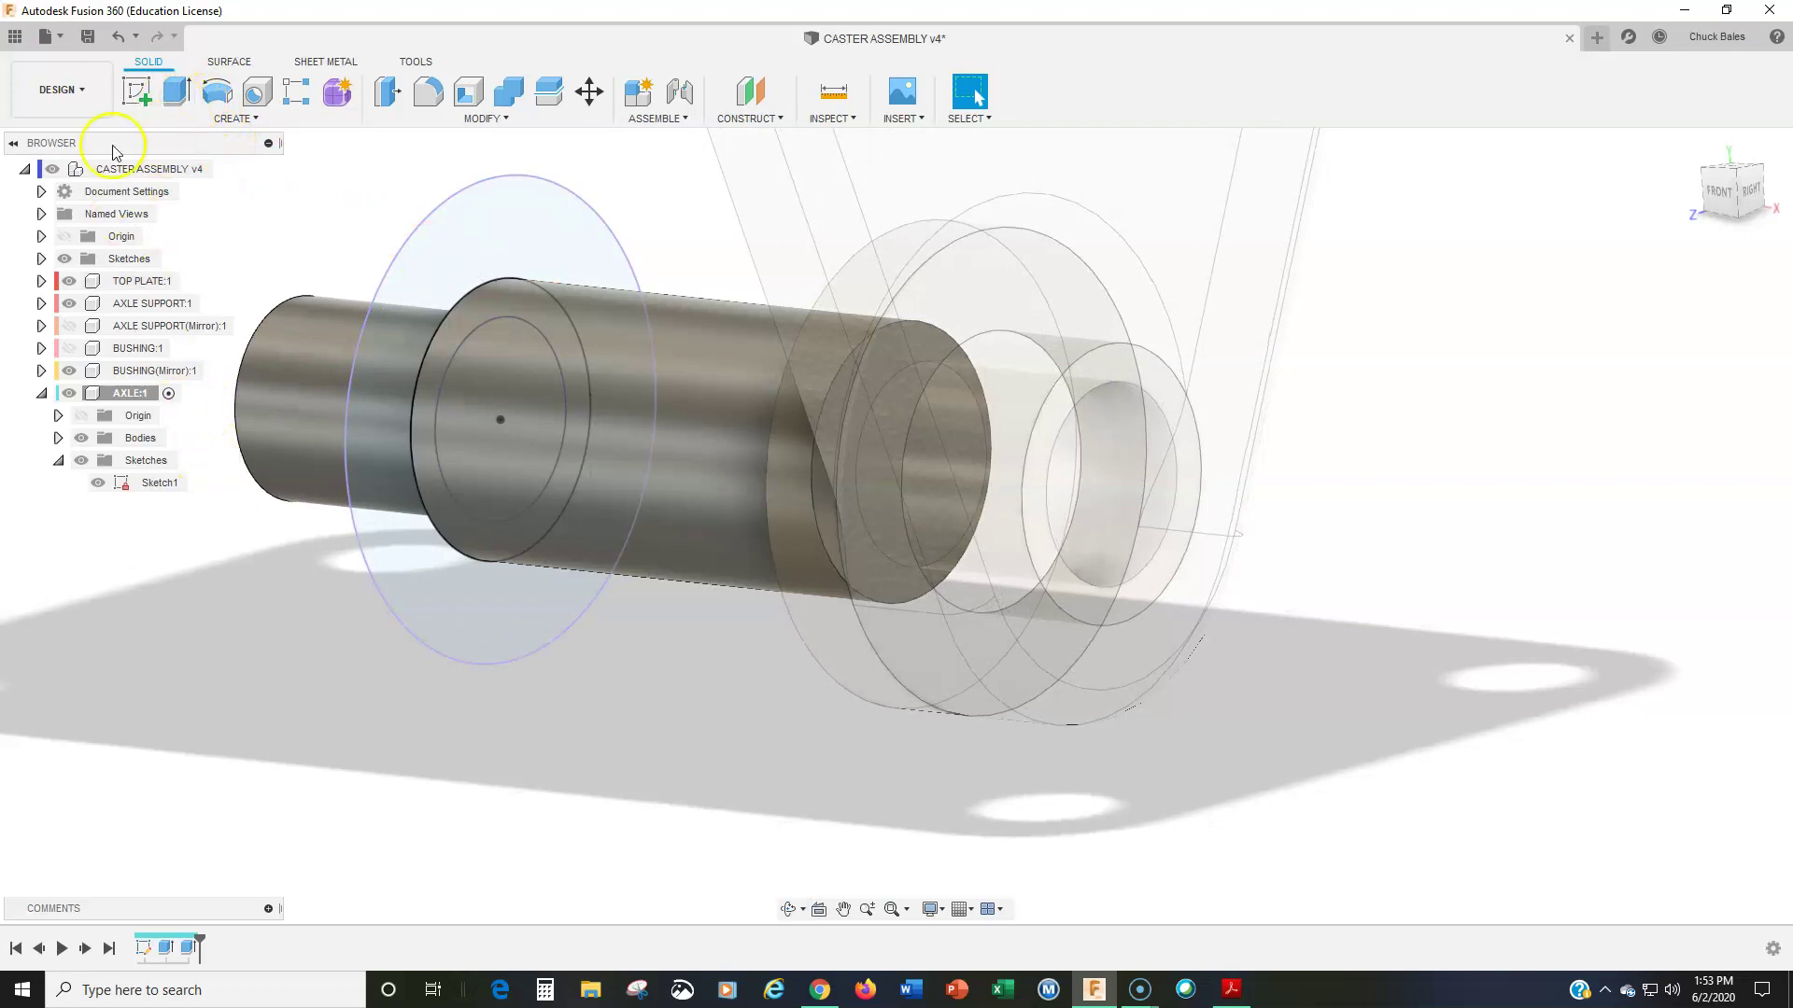
pyautogui.click(136, 90)
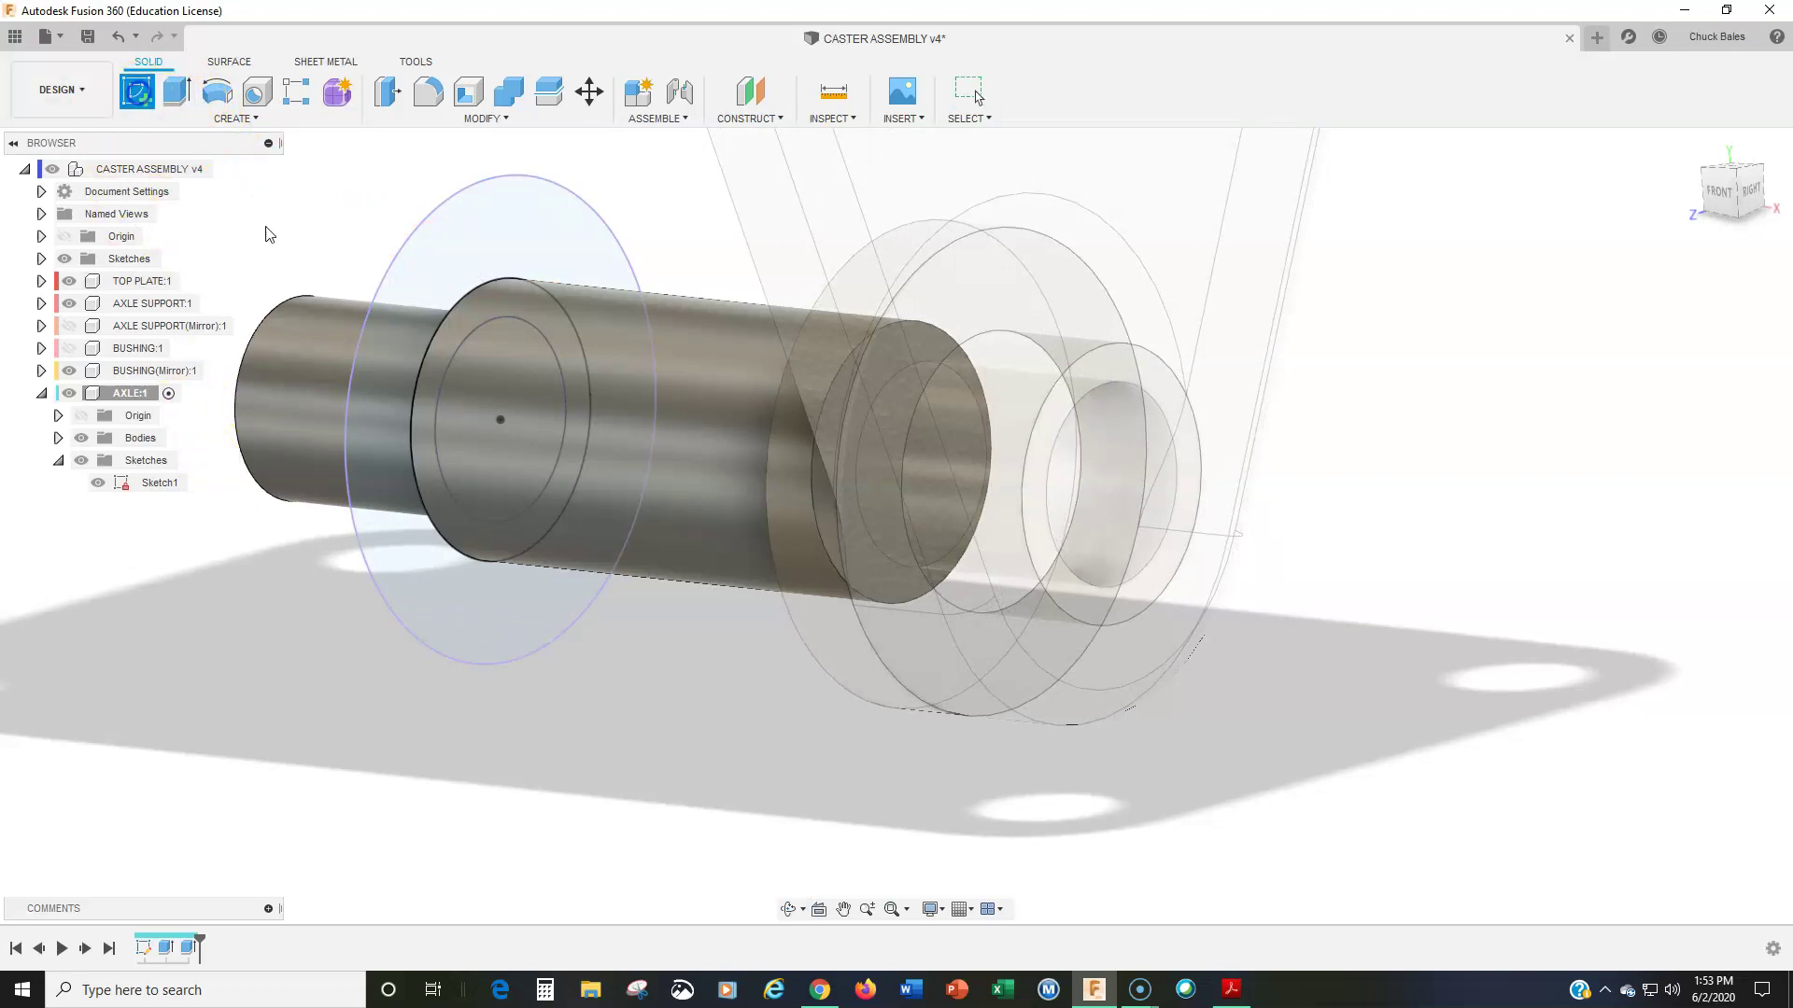
pyautogui.click(831, 521)
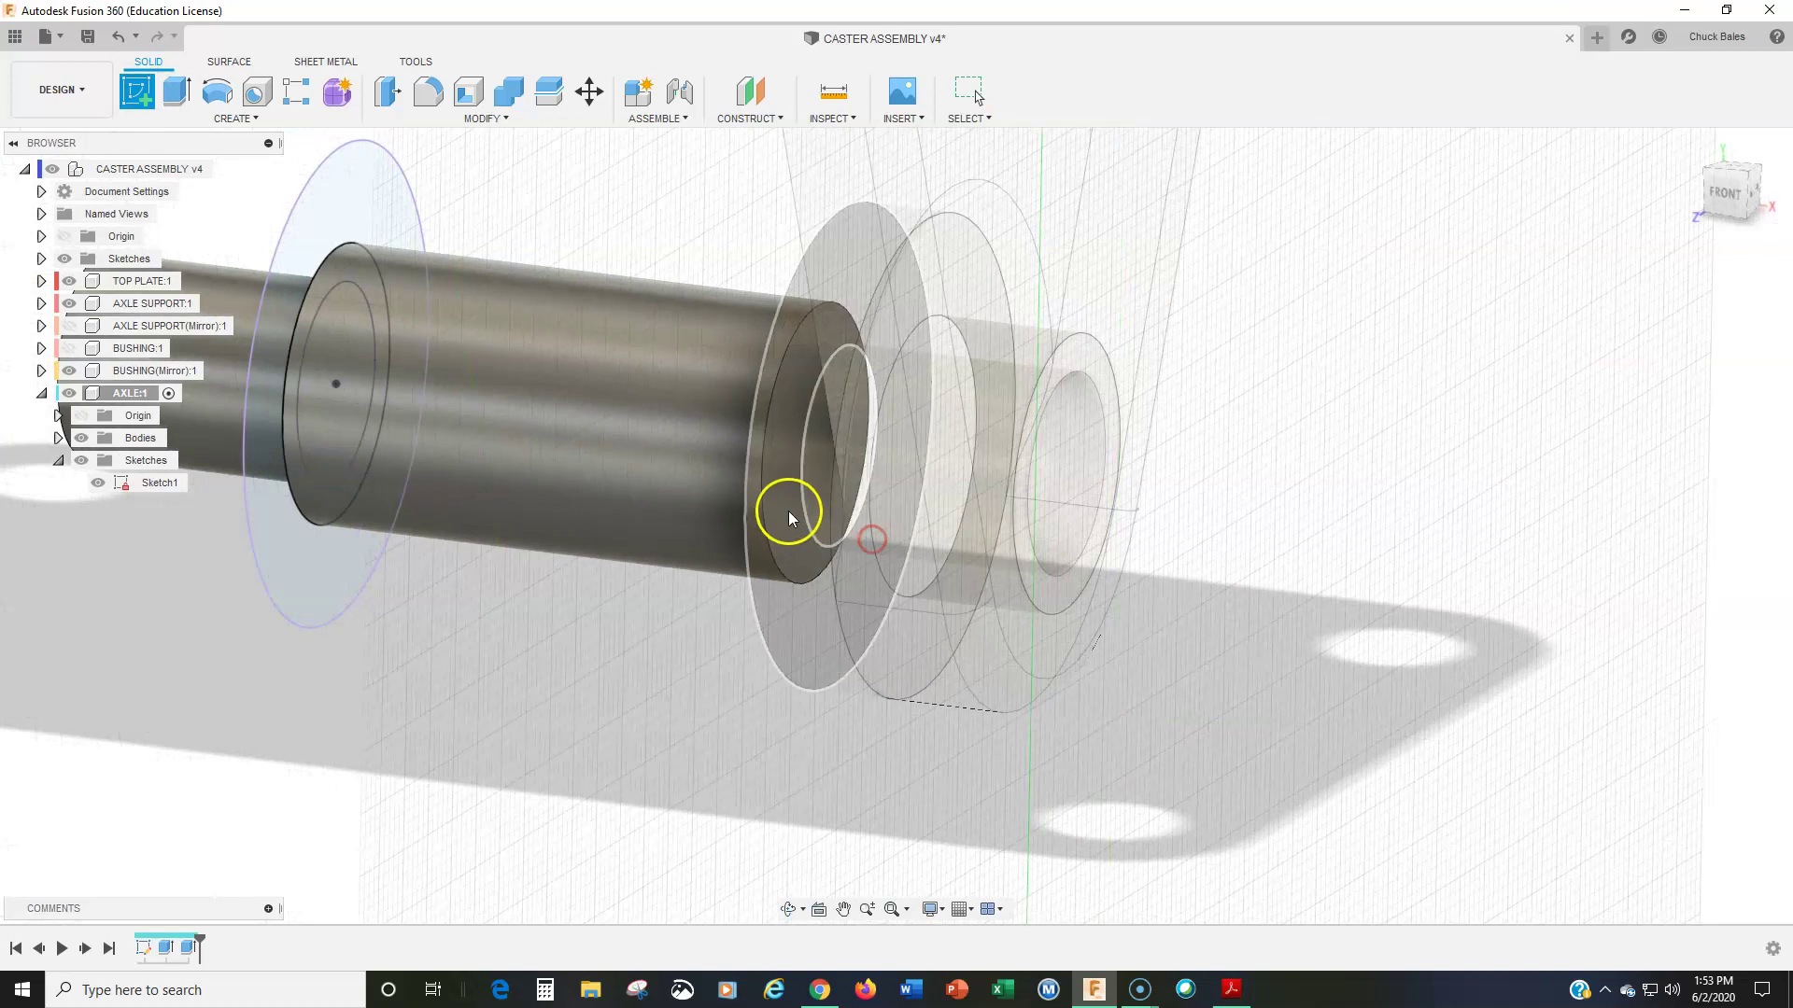
pyautogui.scroll(1, 706, 519)
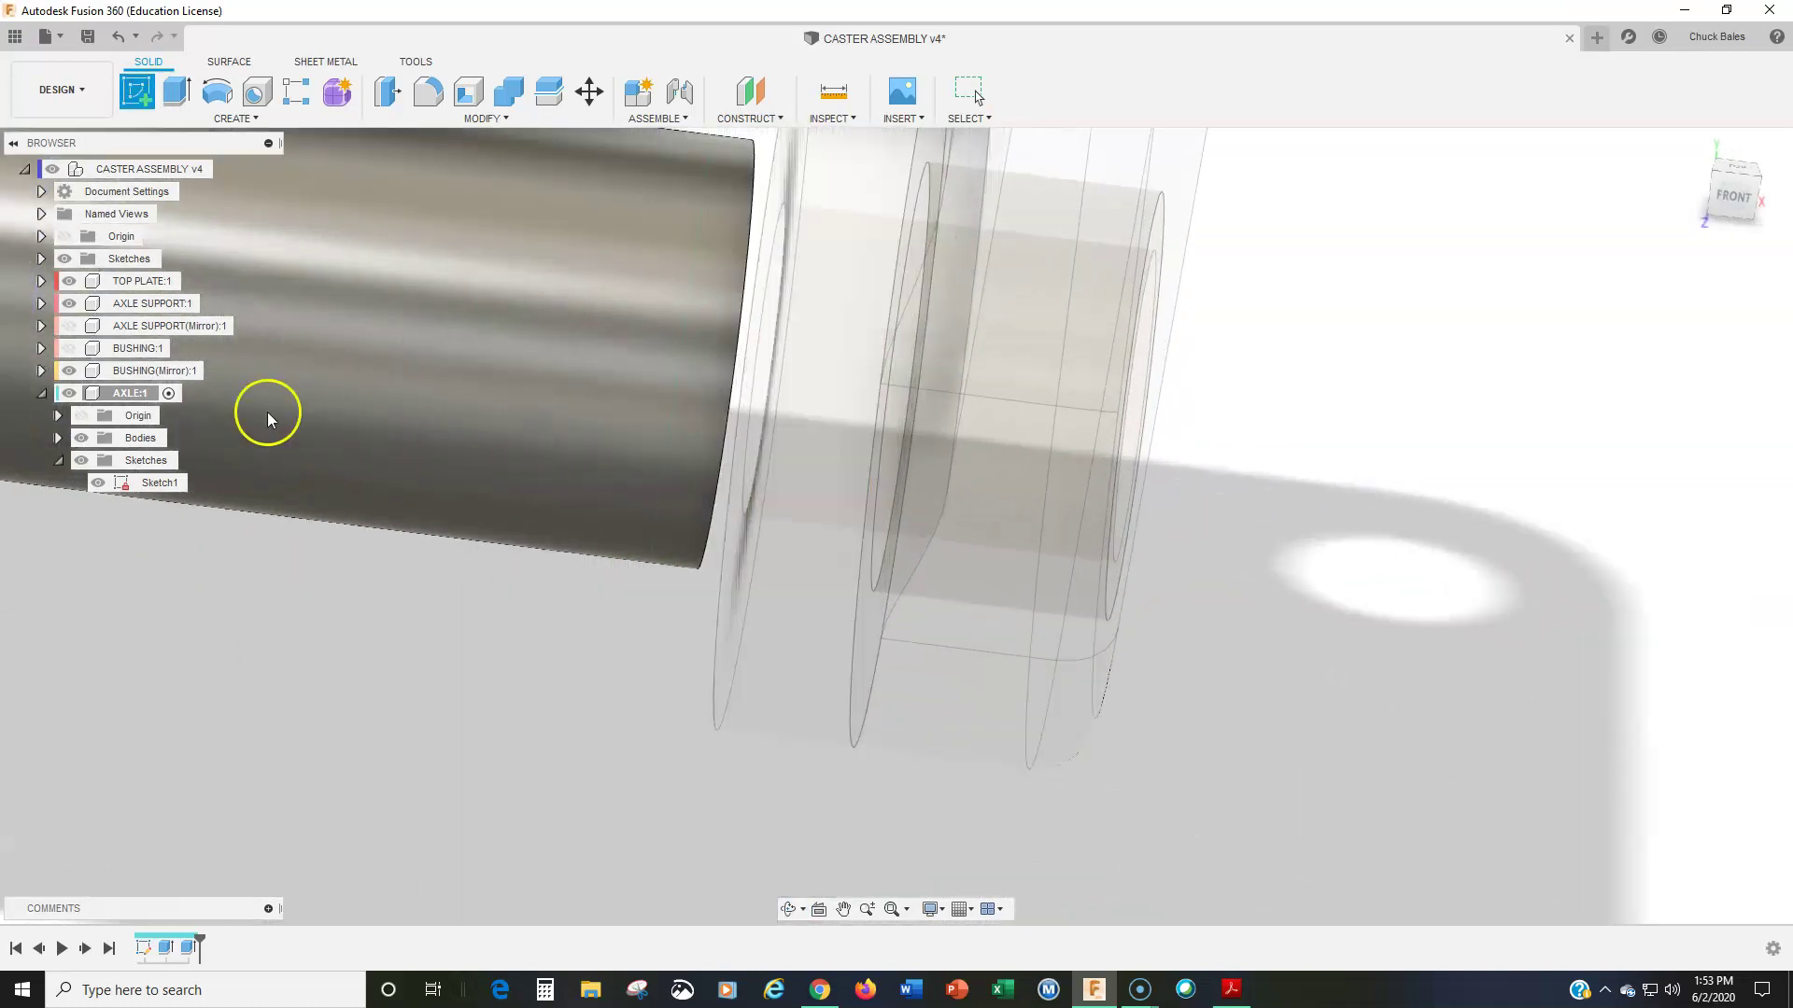
pyautogui.click(69, 304)
pyautogui.keyDown('shift'); pyautogui.moveTo(792, 581); pyautogui.dragTo(728, 565, button='middle'); pyautogui.keyUp('shift')
pyautogui.click(69, 371)
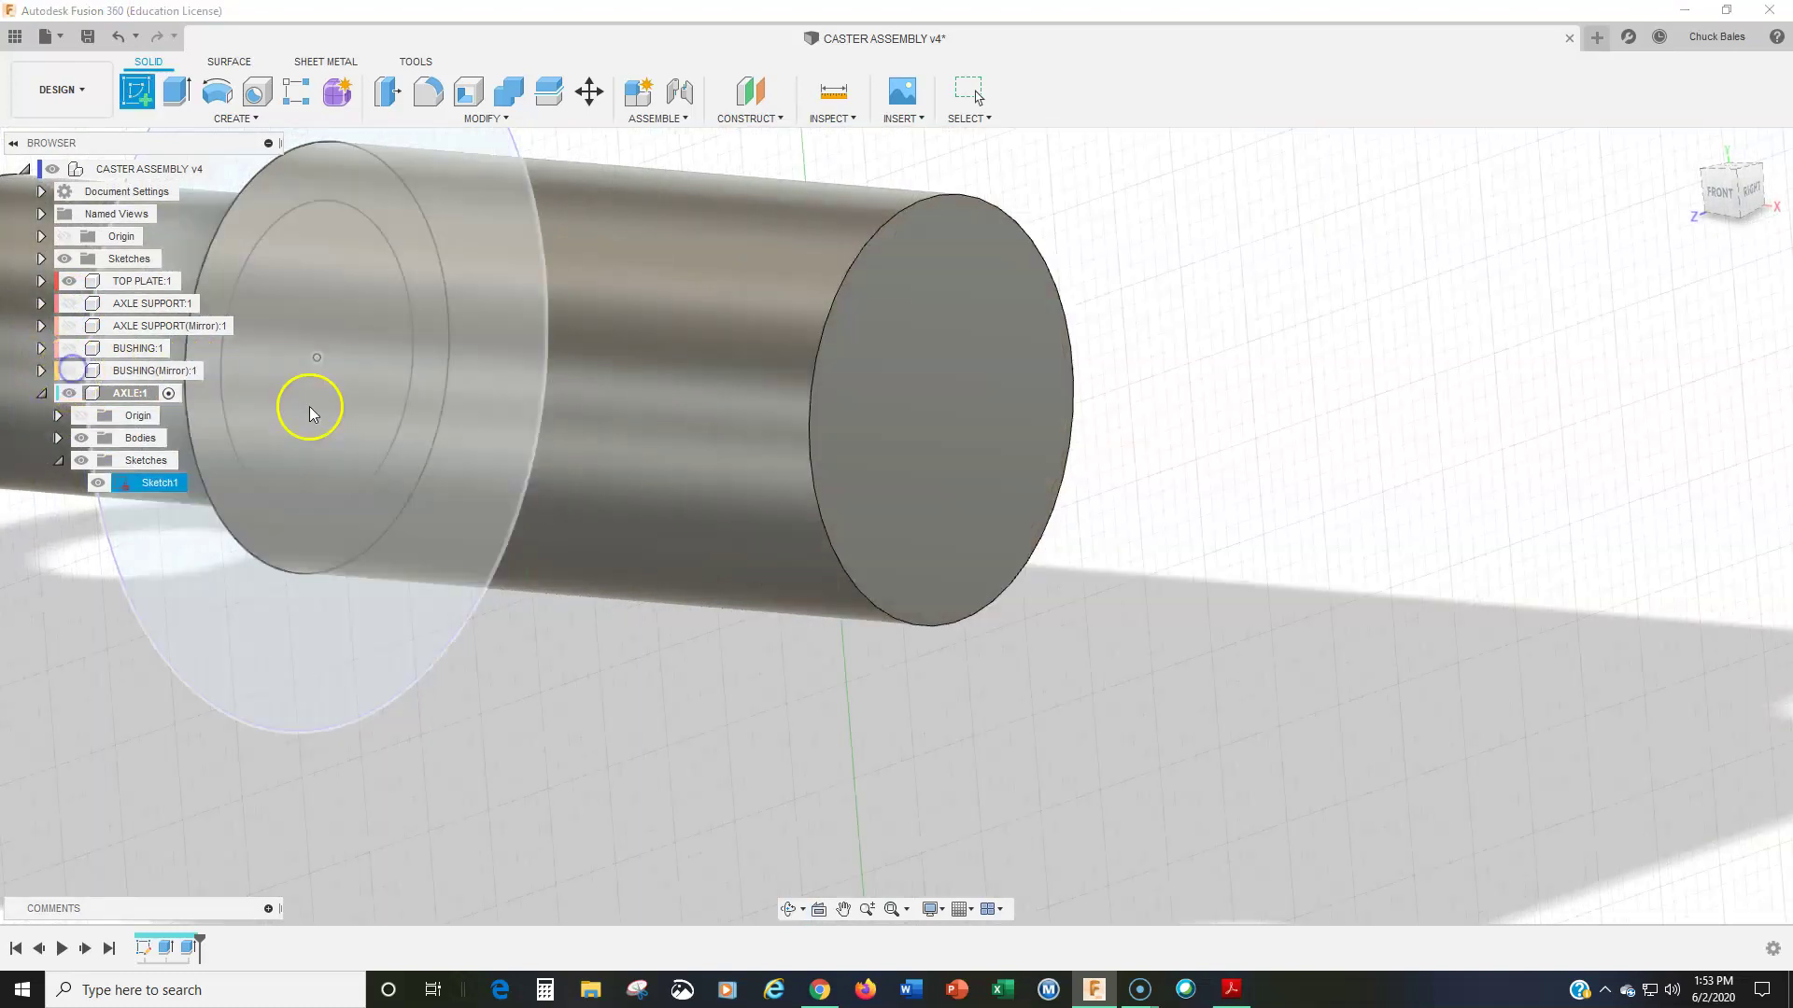
pyautogui.click(897, 429)
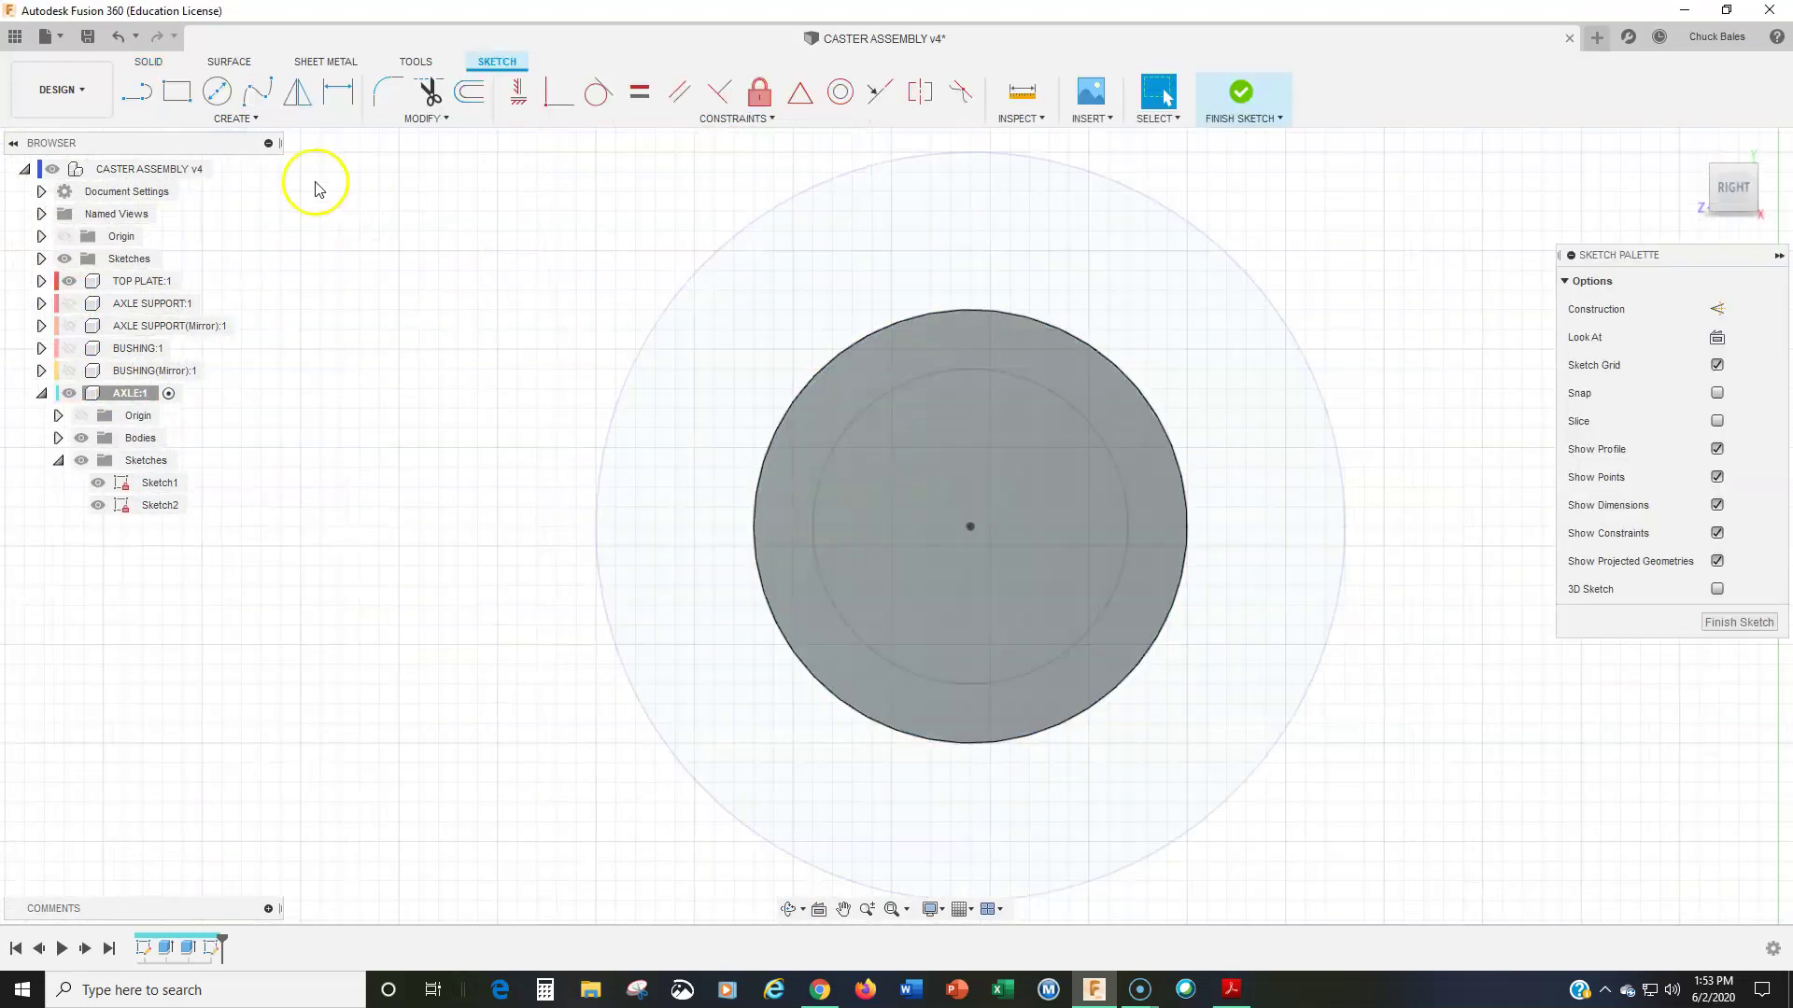
# Step: Draw a circle centered on the axle's end face and dimension its diameter at 16 mm
pyautogui.click(218, 90)
pyautogui.click(970, 525)
pyautogui.click(1075, 415)
pyautogui.press('d')
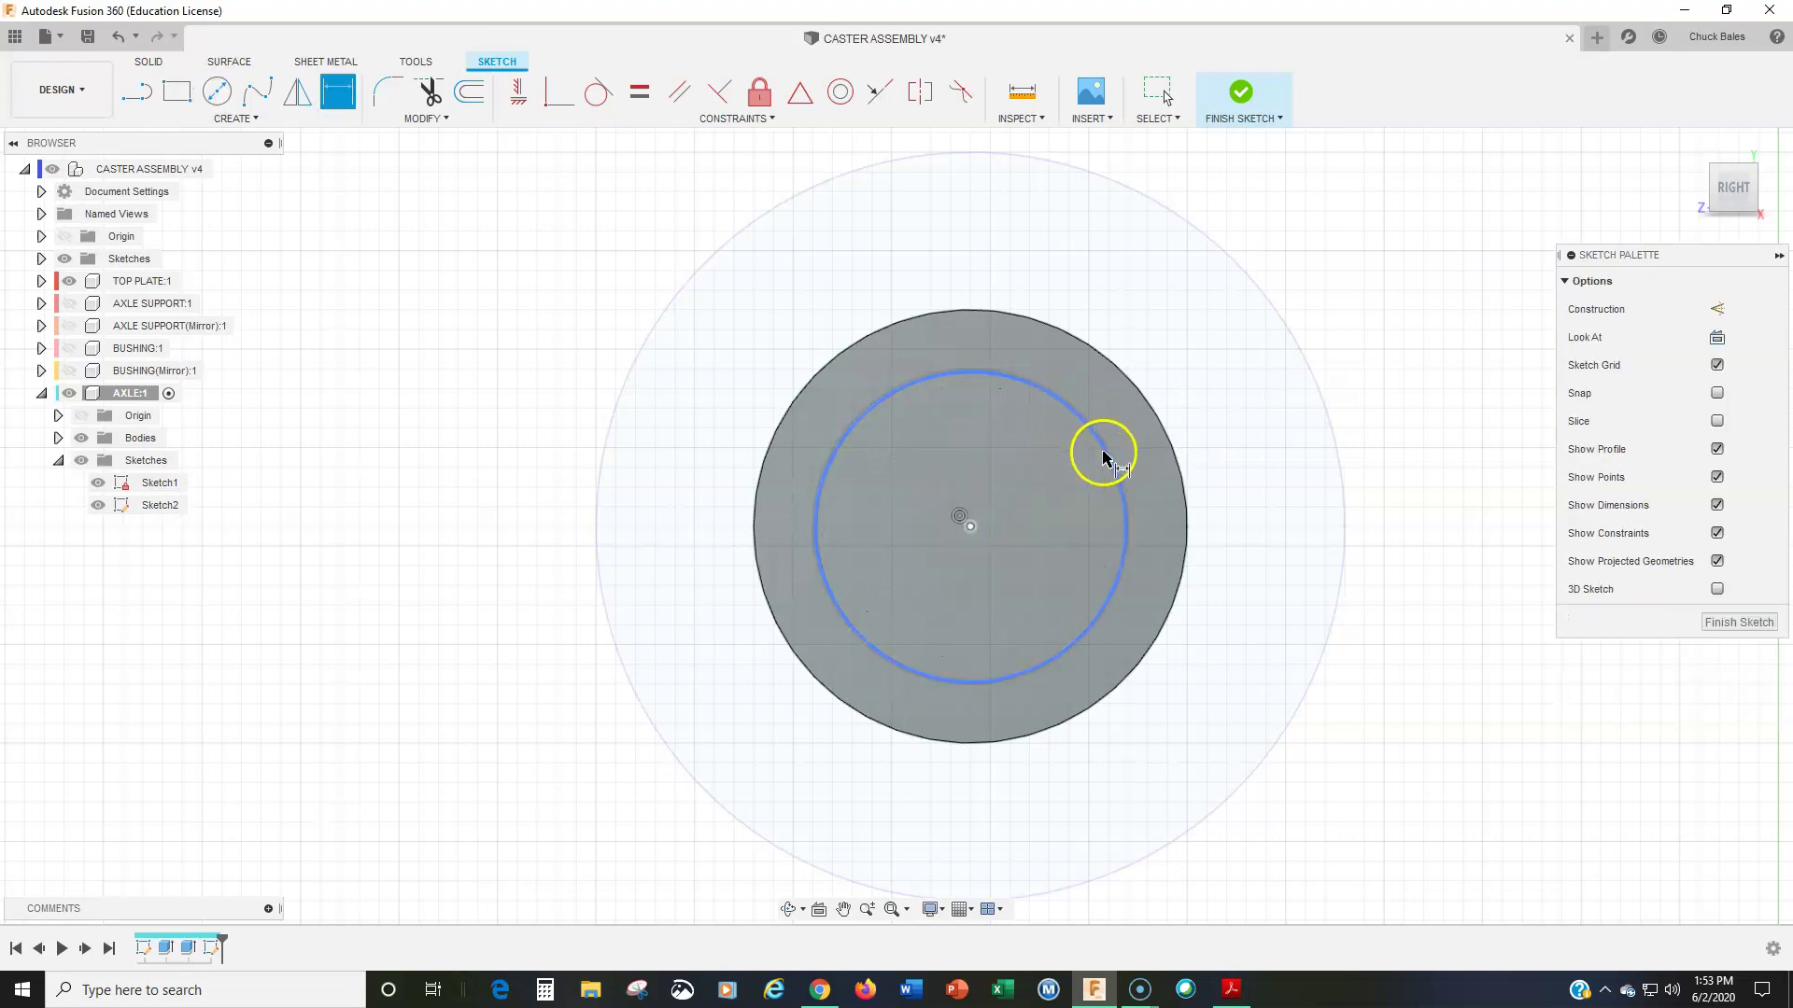
pyautogui.click(1100, 453)
pyautogui.click(1248, 351)
pyautogui.write('16')
pyautogui.press('Return')
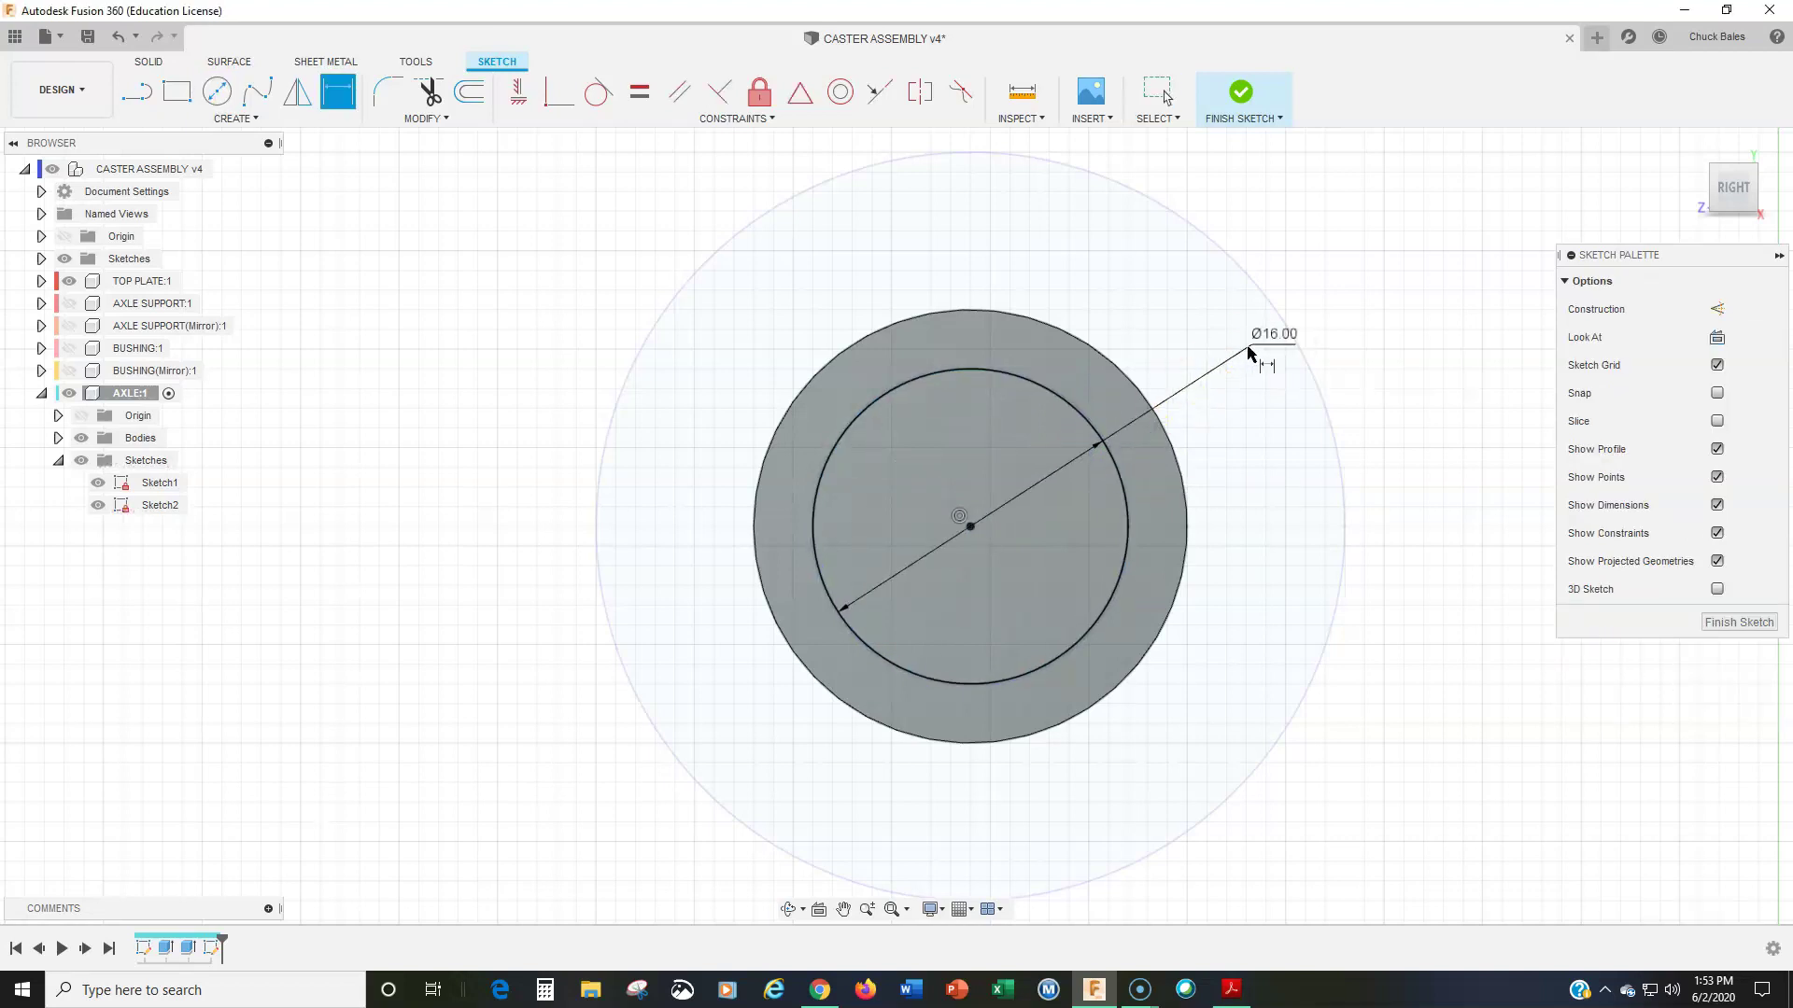
# Step: Finish the sketch and extrude the 16 mm circle outward 20 mm, joined to the axle body
pyautogui.click(1242, 92)
pyautogui.click(178, 92)
pyautogui.click(904, 352)
pyautogui.moveTo(952, 409); pyautogui.dragTo(1147, 430)
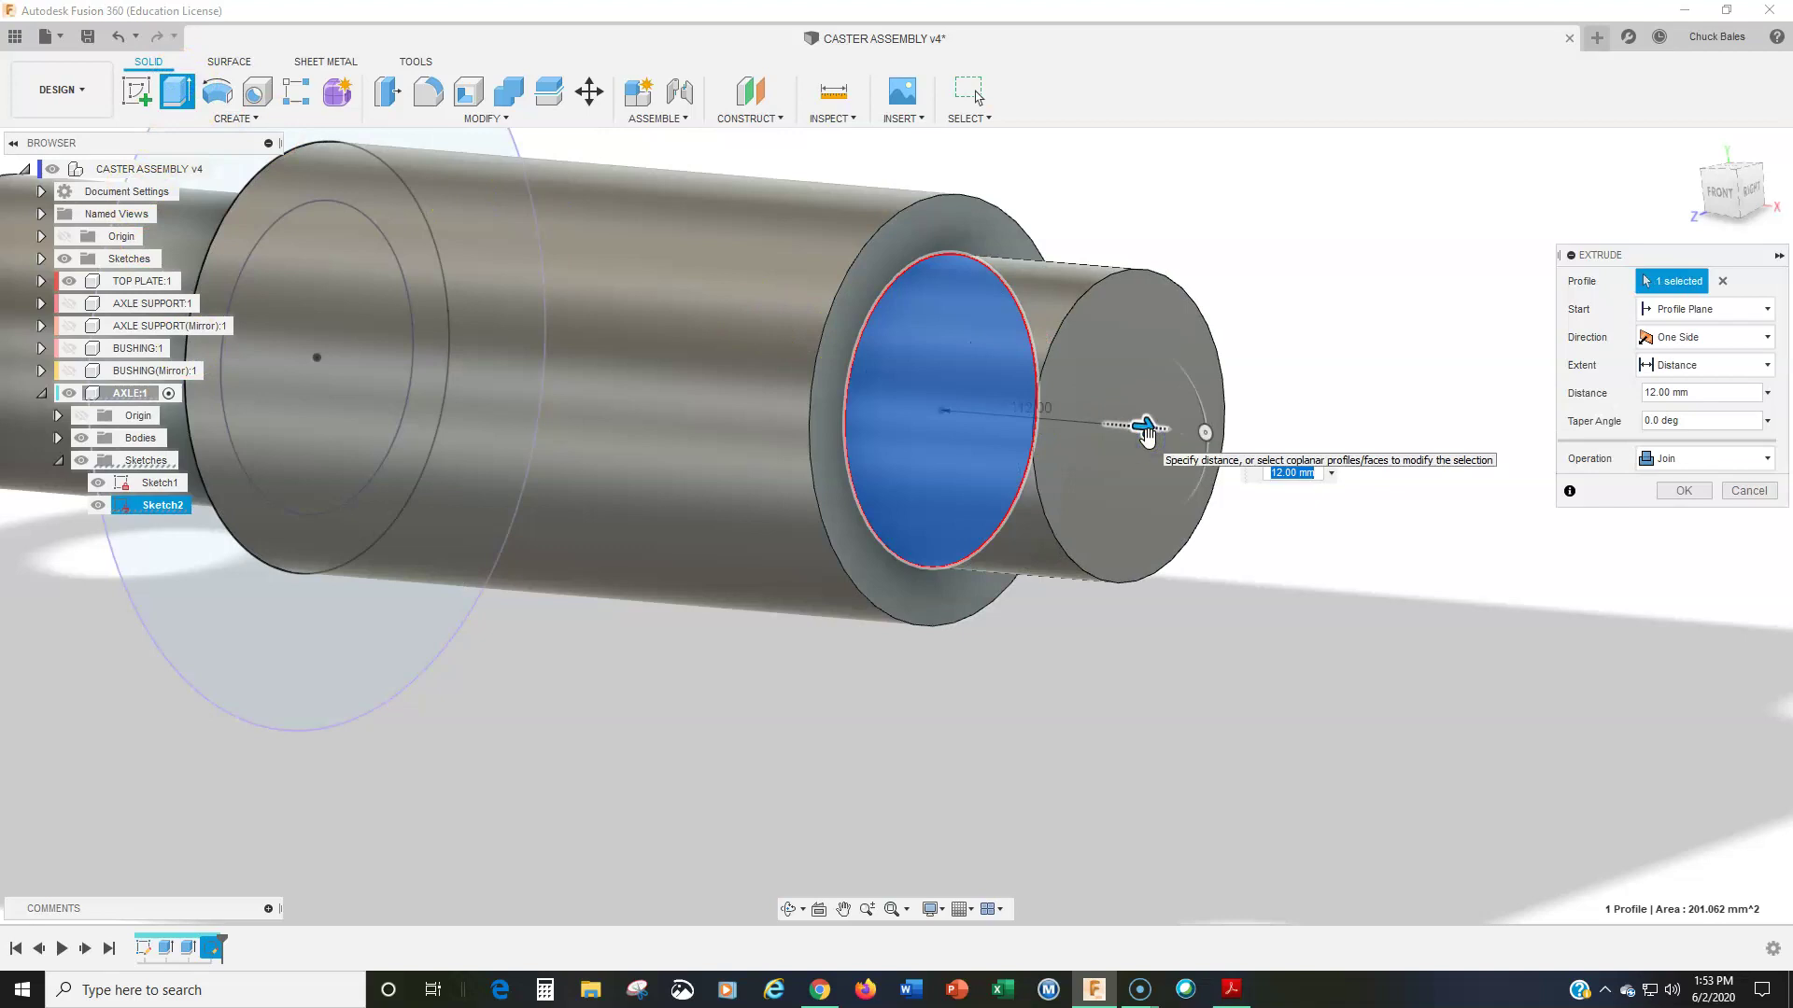
pyautogui.write('20')
pyautogui.press('Return')
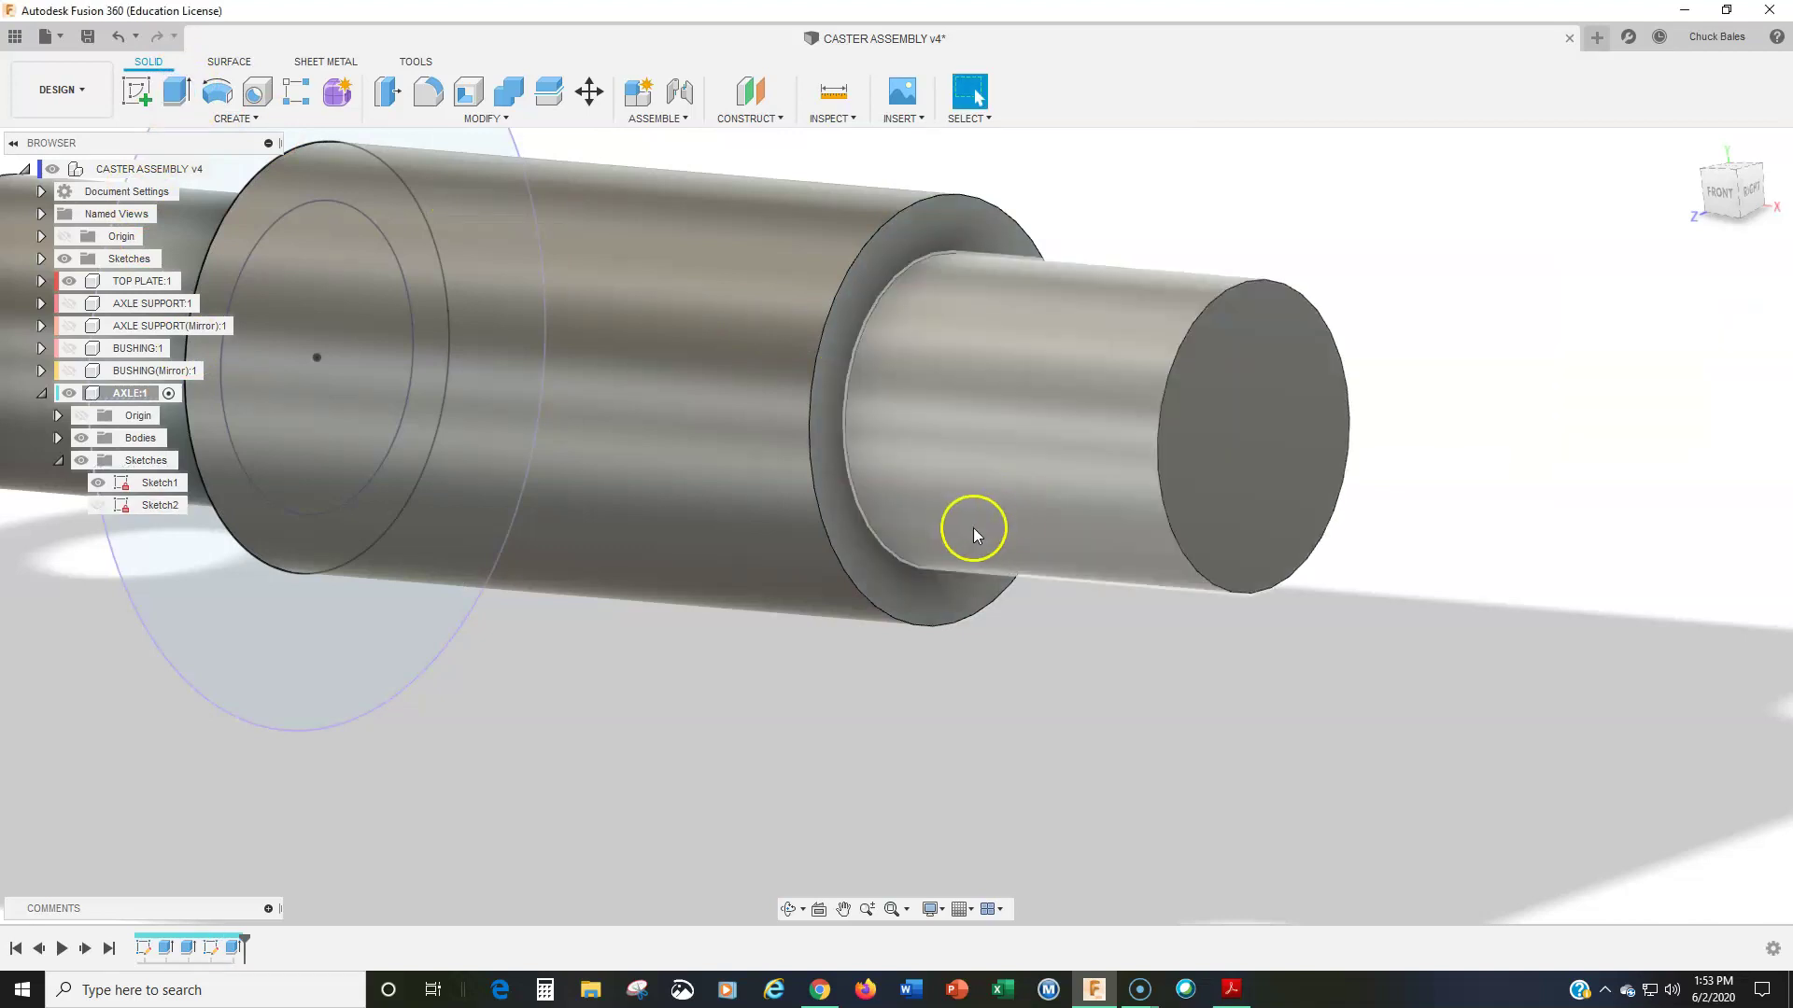
# Step: Hide Sketch1 of the AXLE component so only the stepped axle body is displayed
pyautogui.moveTo(973, 528); pyautogui.dragTo(1407, 626, button='middle')
pyautogui.scroll(-2, 1361, 640)
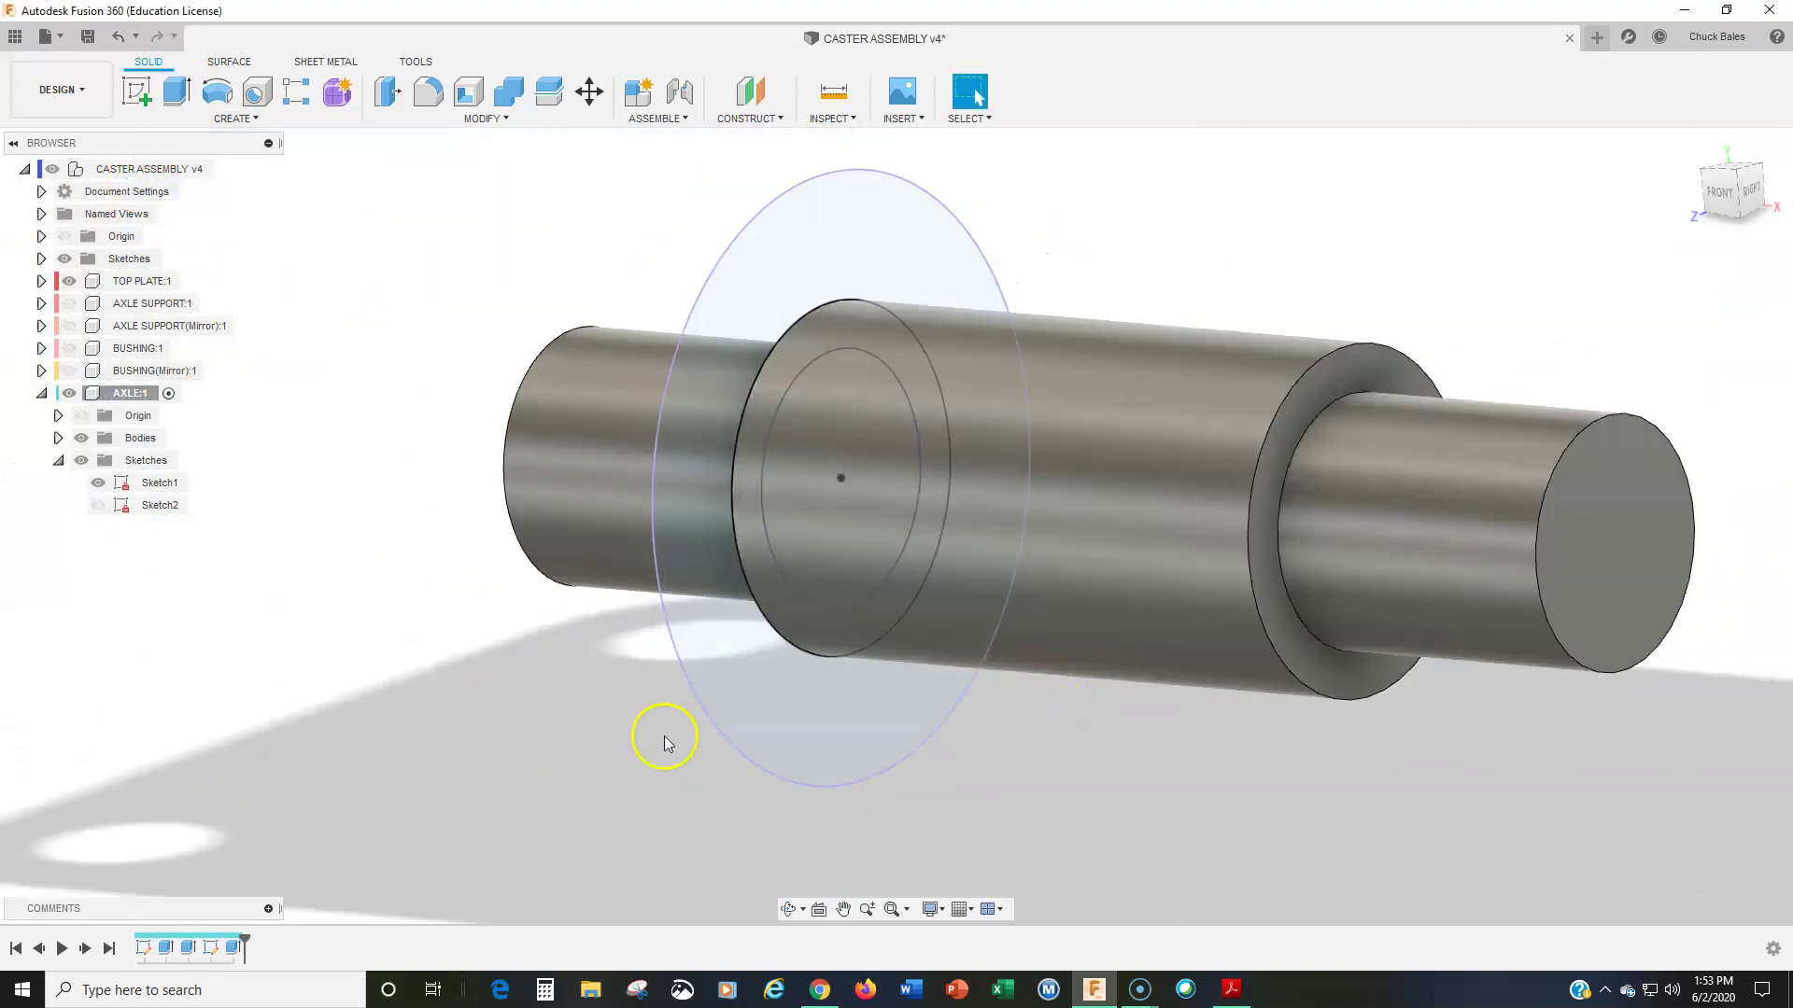
pyautogui.click(116, 483)
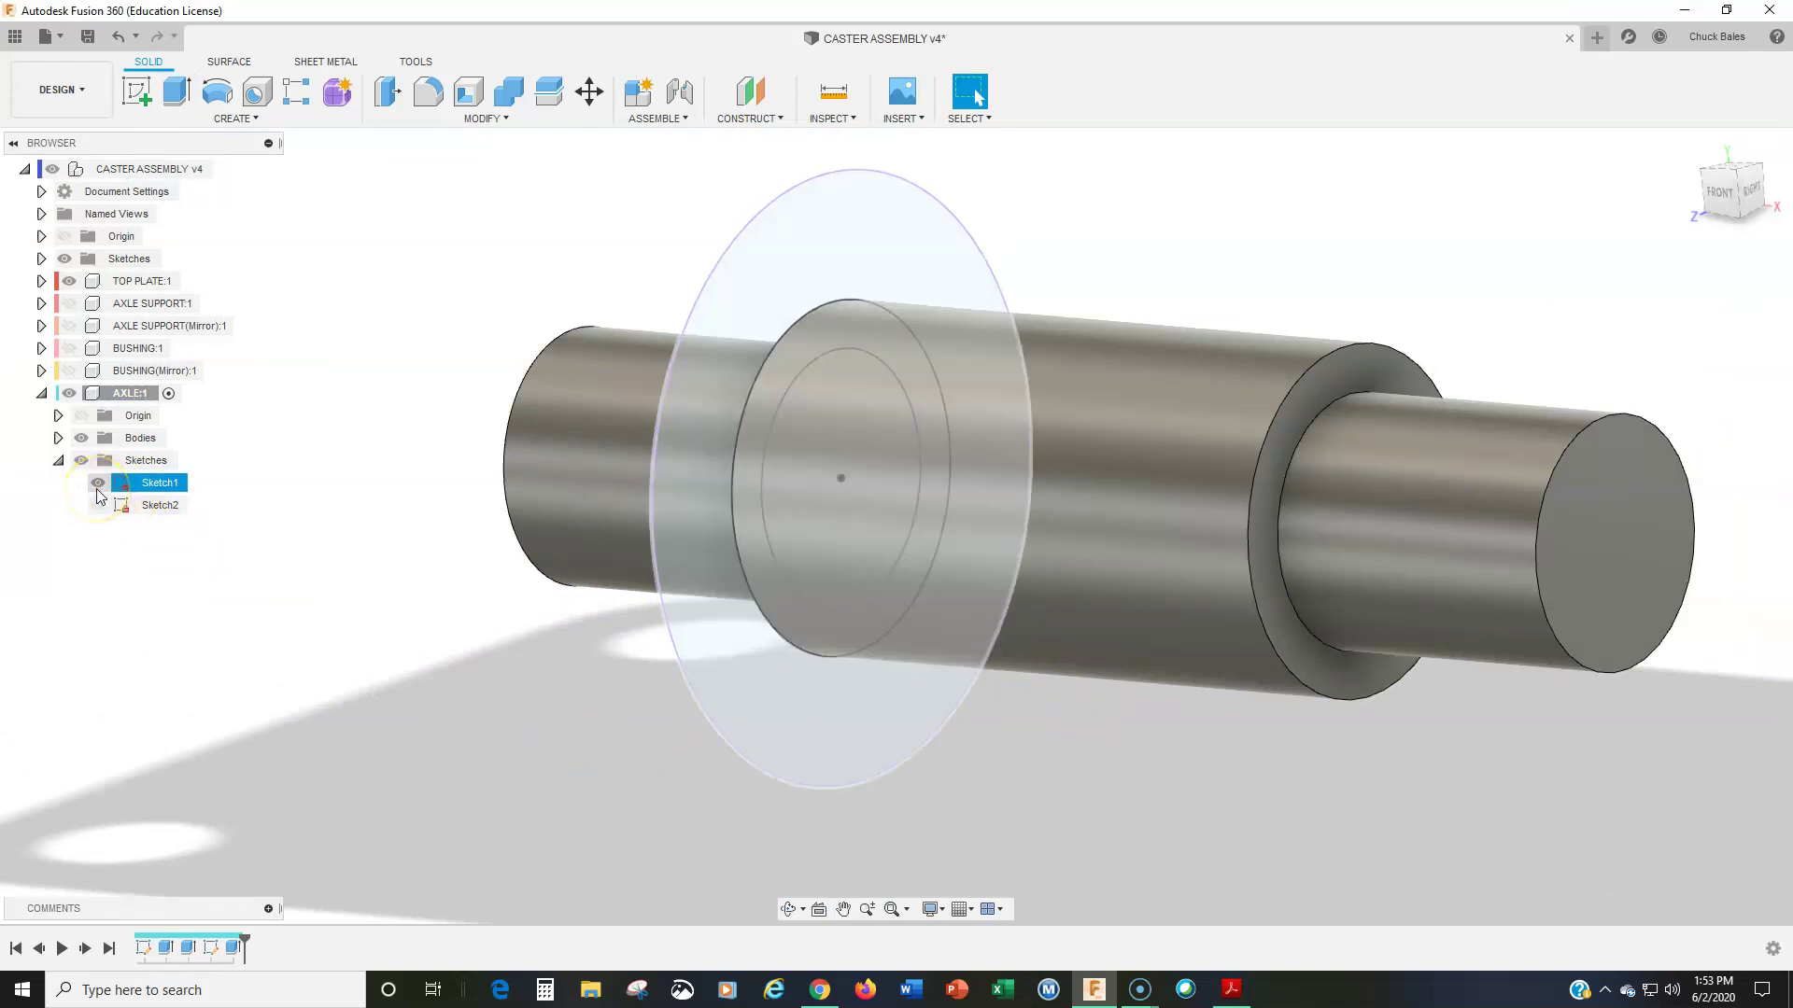
pyautogui.click(98, 485)
pyautogui.scroll(-1, 376, 525)
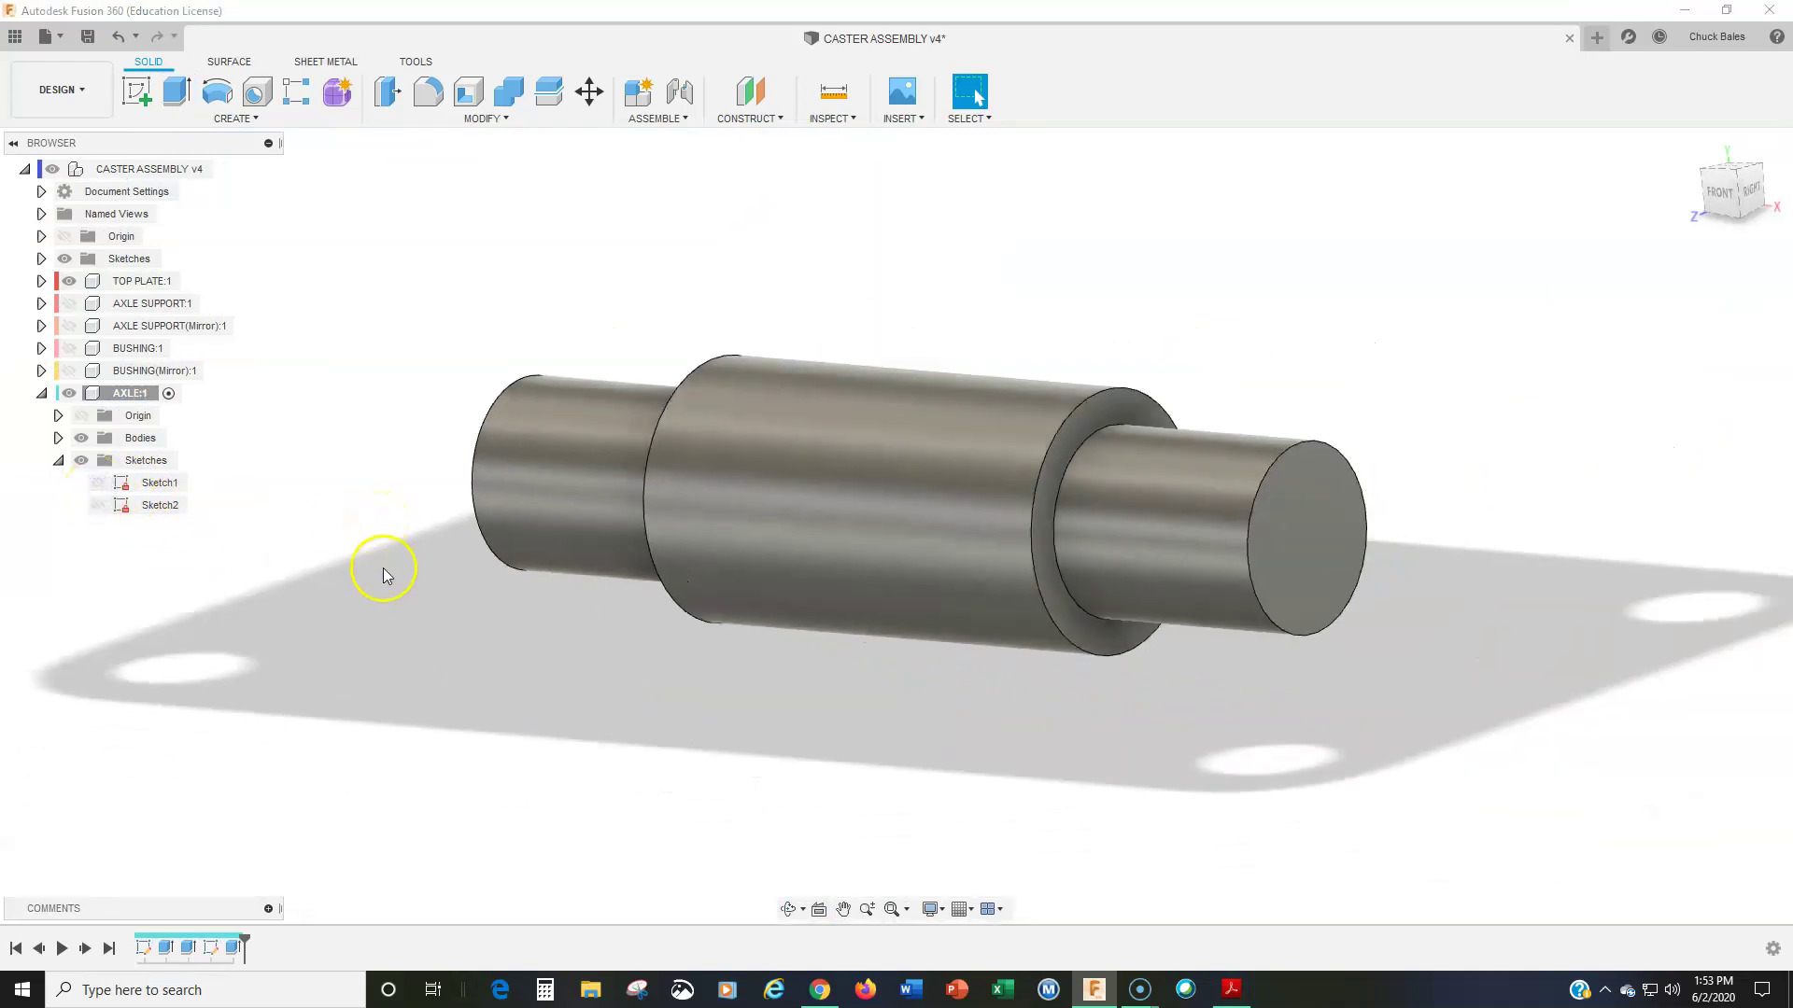
pyautogui.moveTo(383, 575); pyautogui.dragTo(480, 564, button='middle')
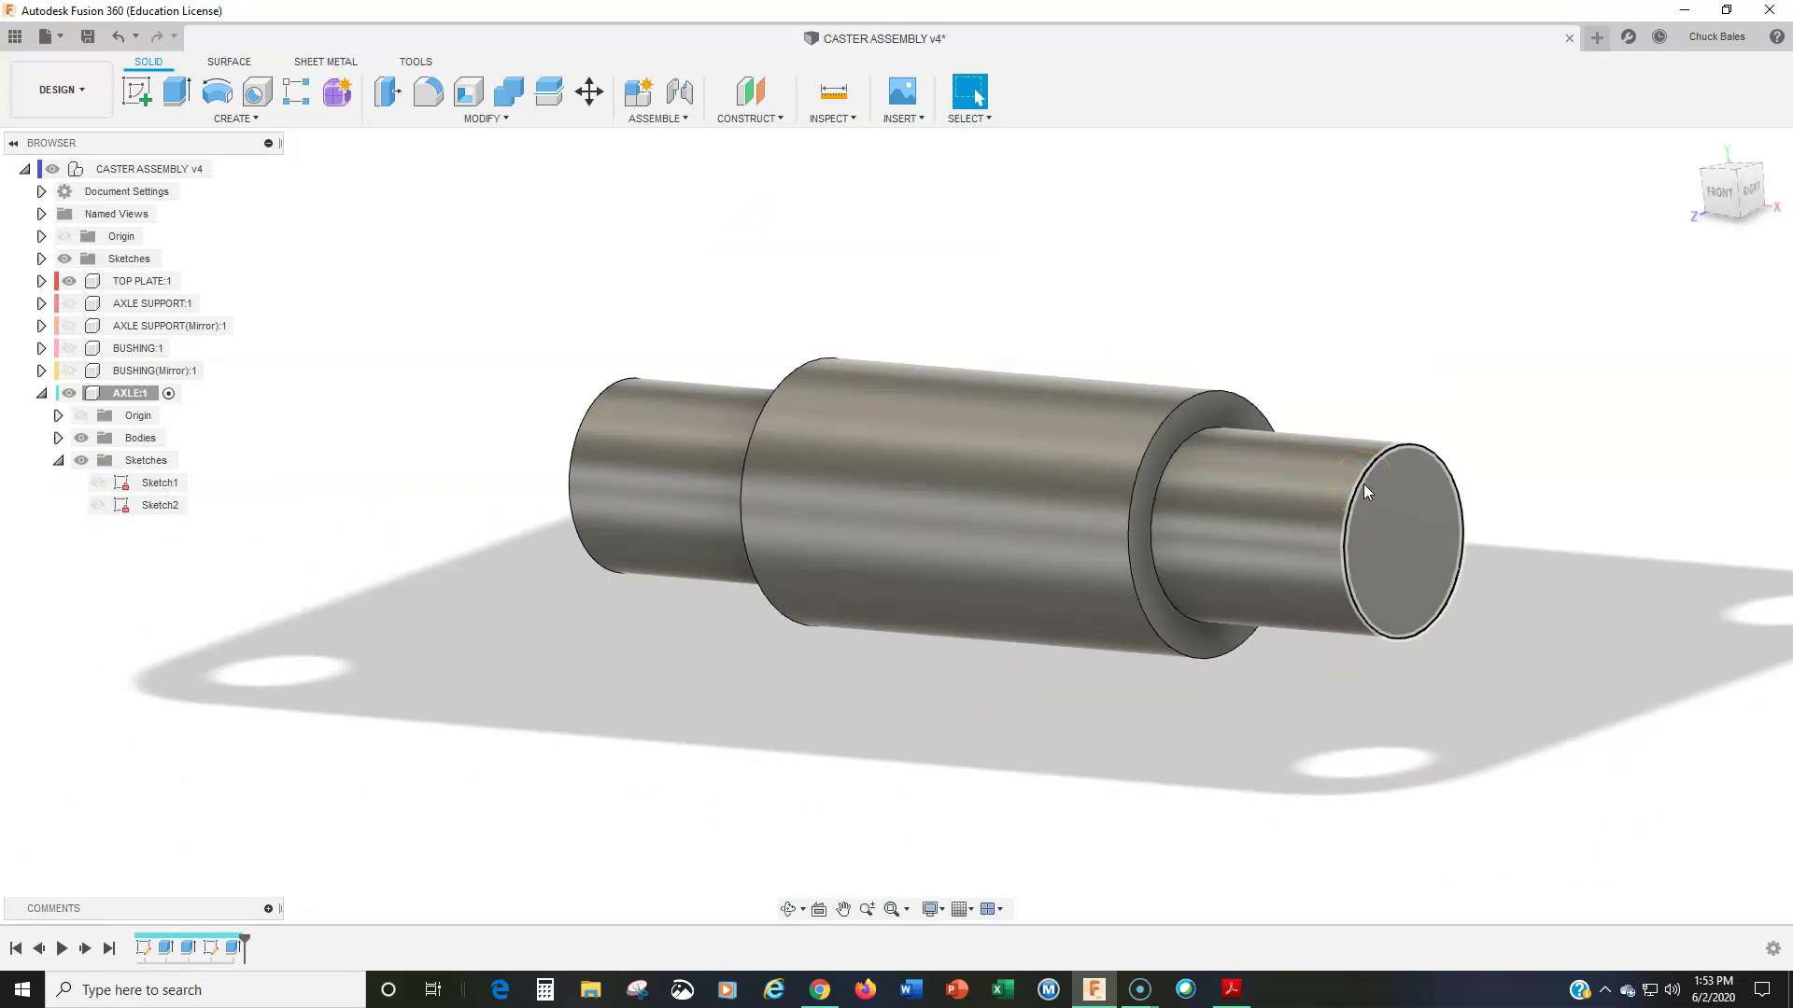
# Step: Check the axle's chamfer callout in the PDF drawing and chamfer the outer edge of its +X end with a 2 mm equal distance
pyautogui.click(1360, 528)
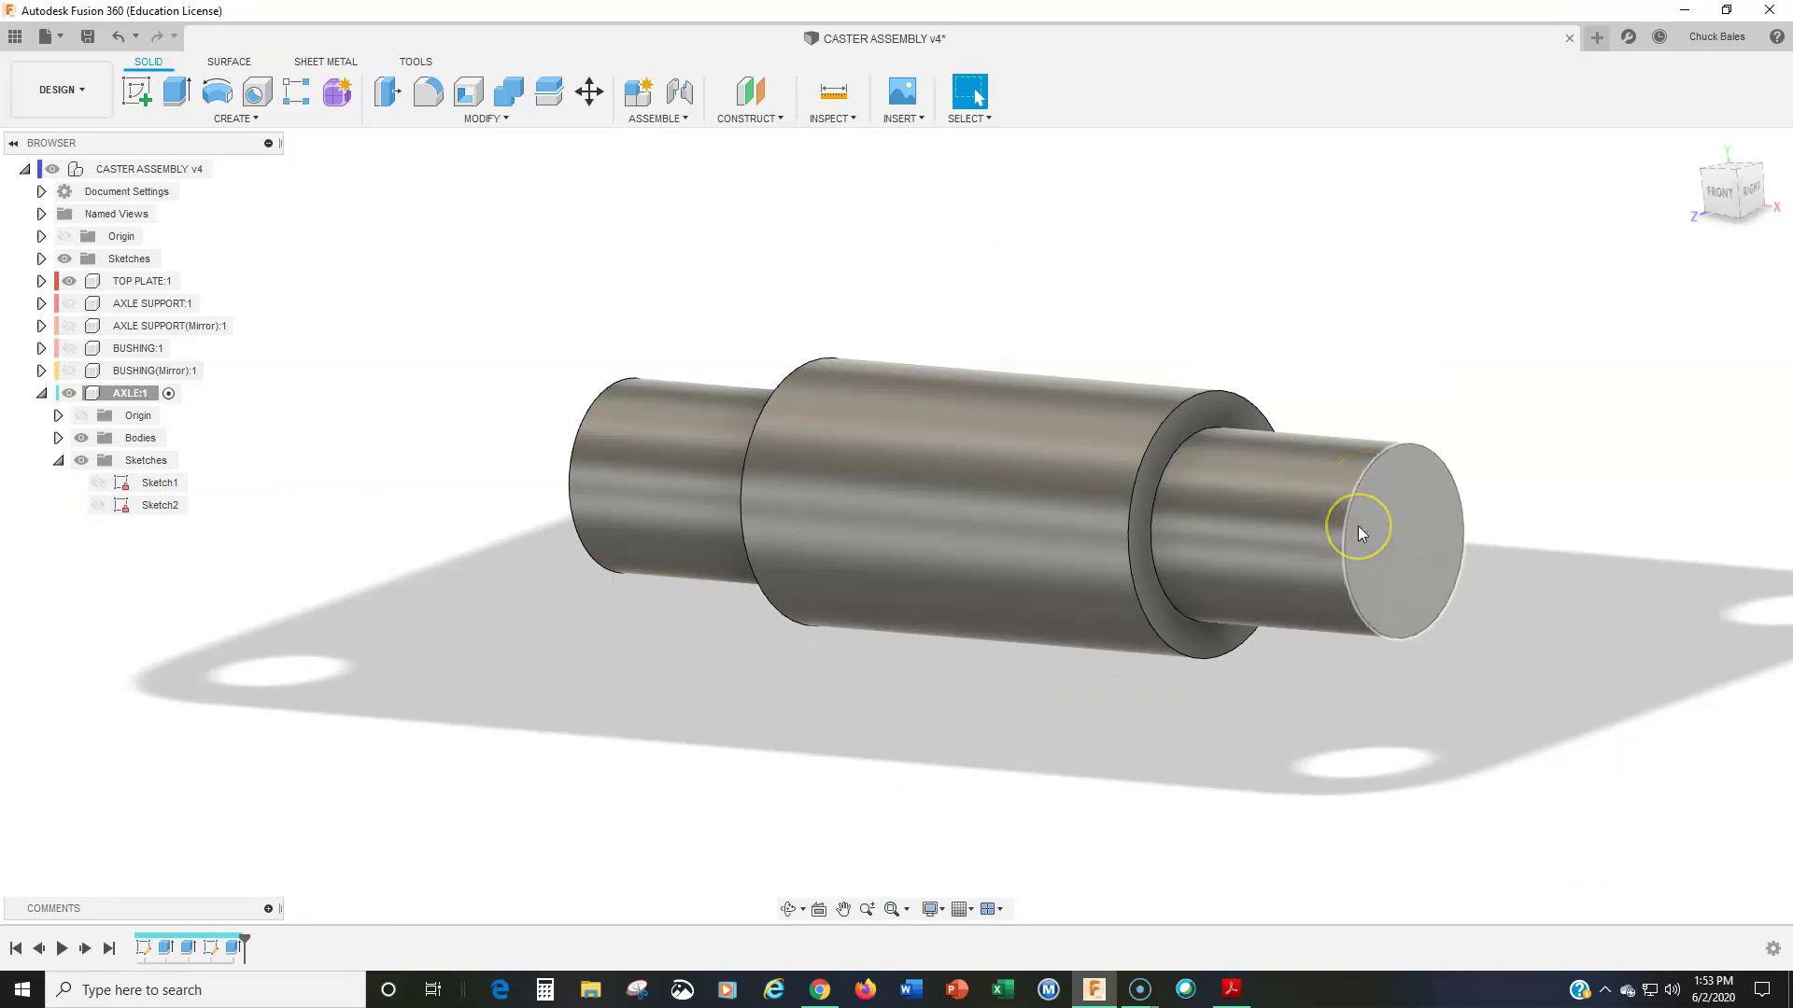
pyautogui.click(1600, 315)
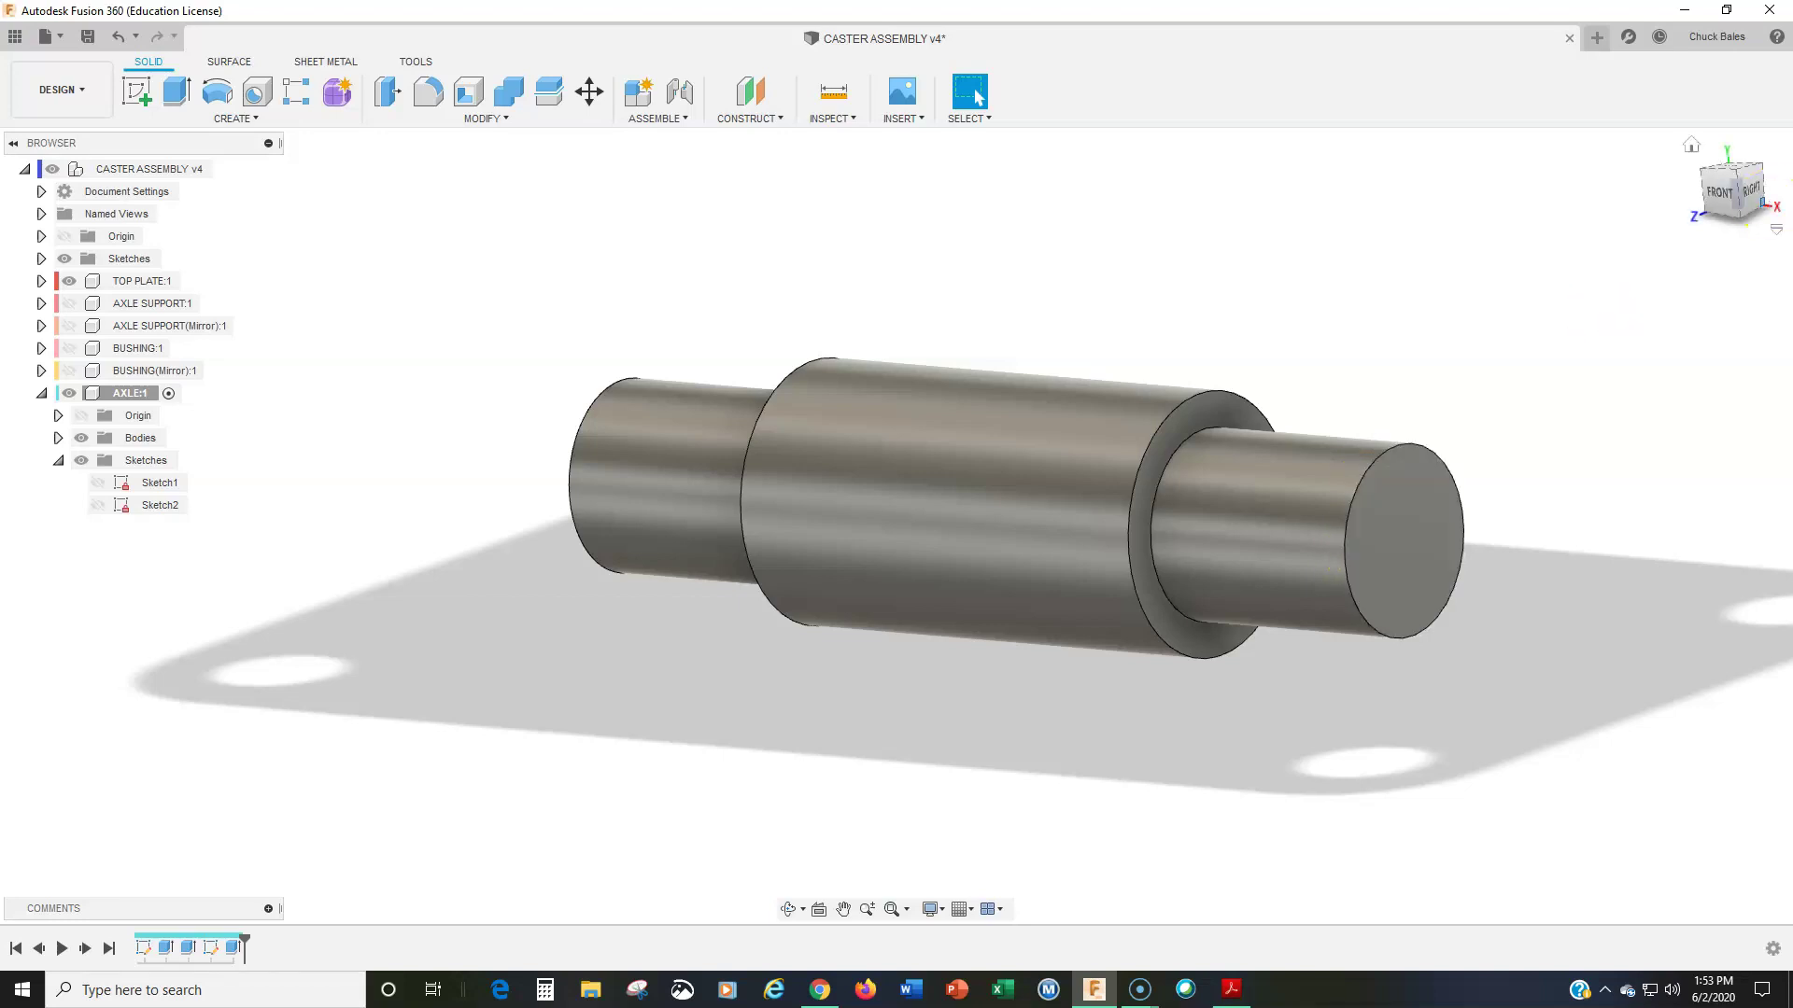
pyautogui.moveTo(1792, 60); pyautogui.dragTo(585, 68)
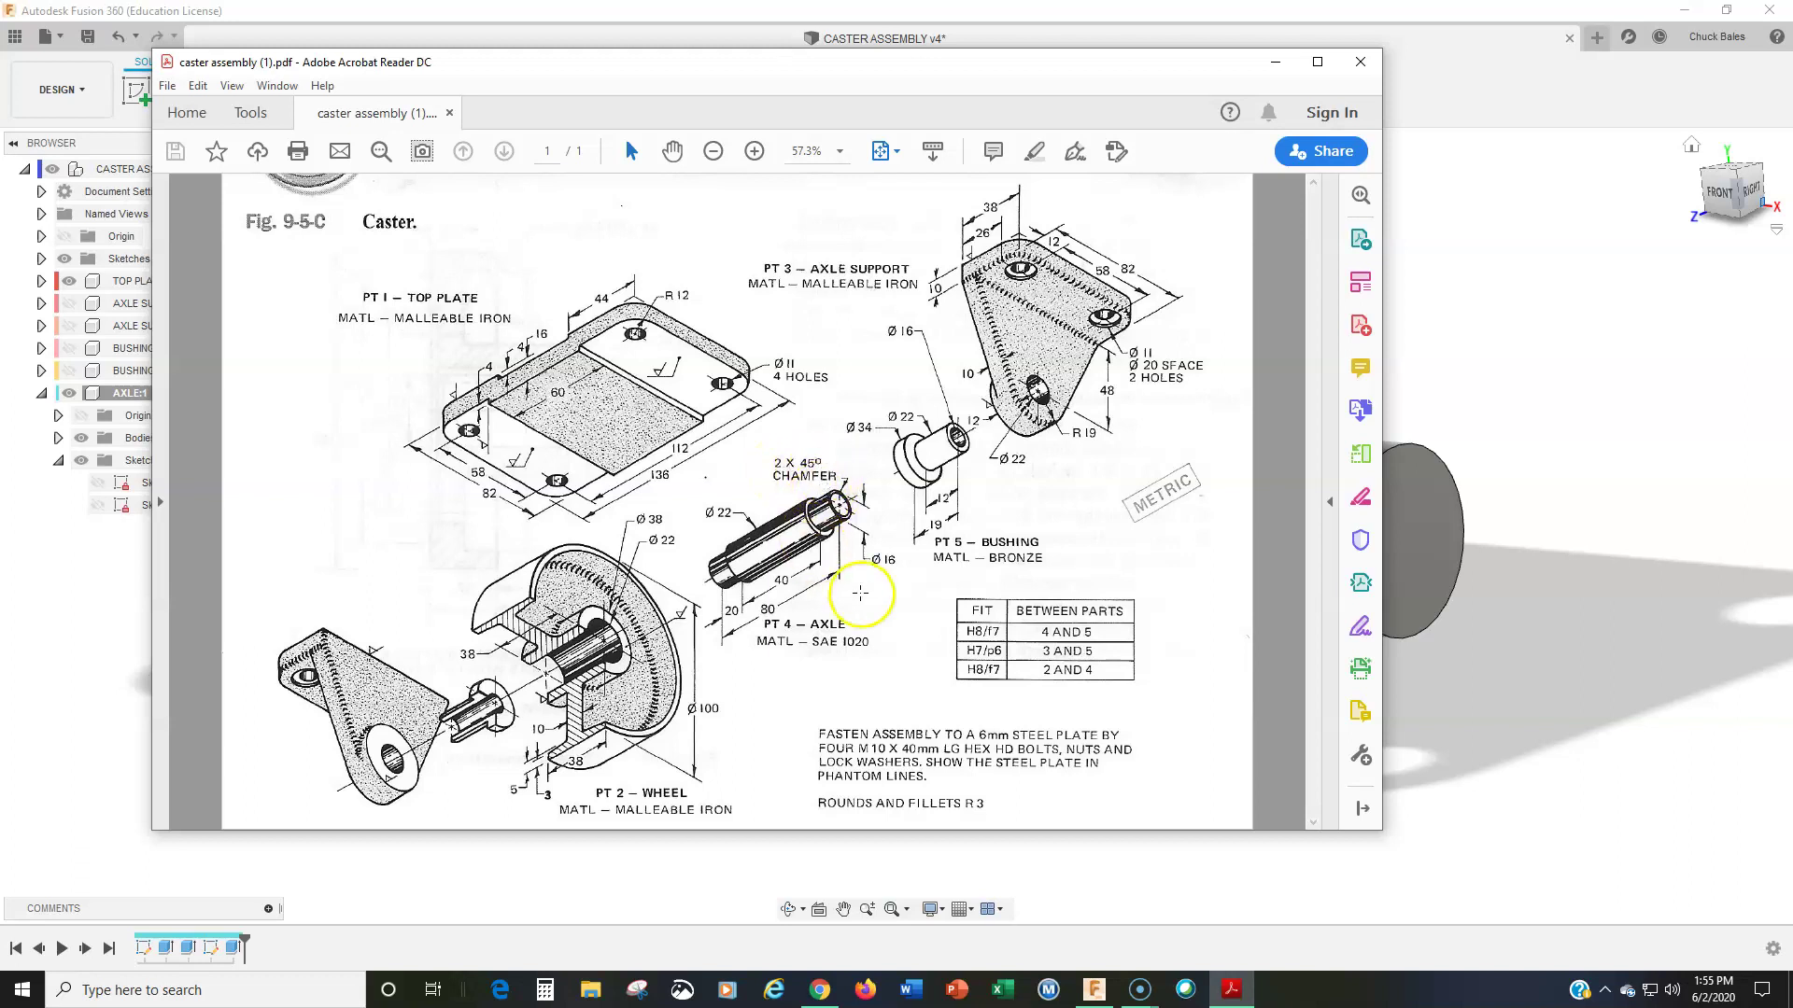
pyautogui.moveTo(766, 61); pyautogui.dragTo(1792, 64)
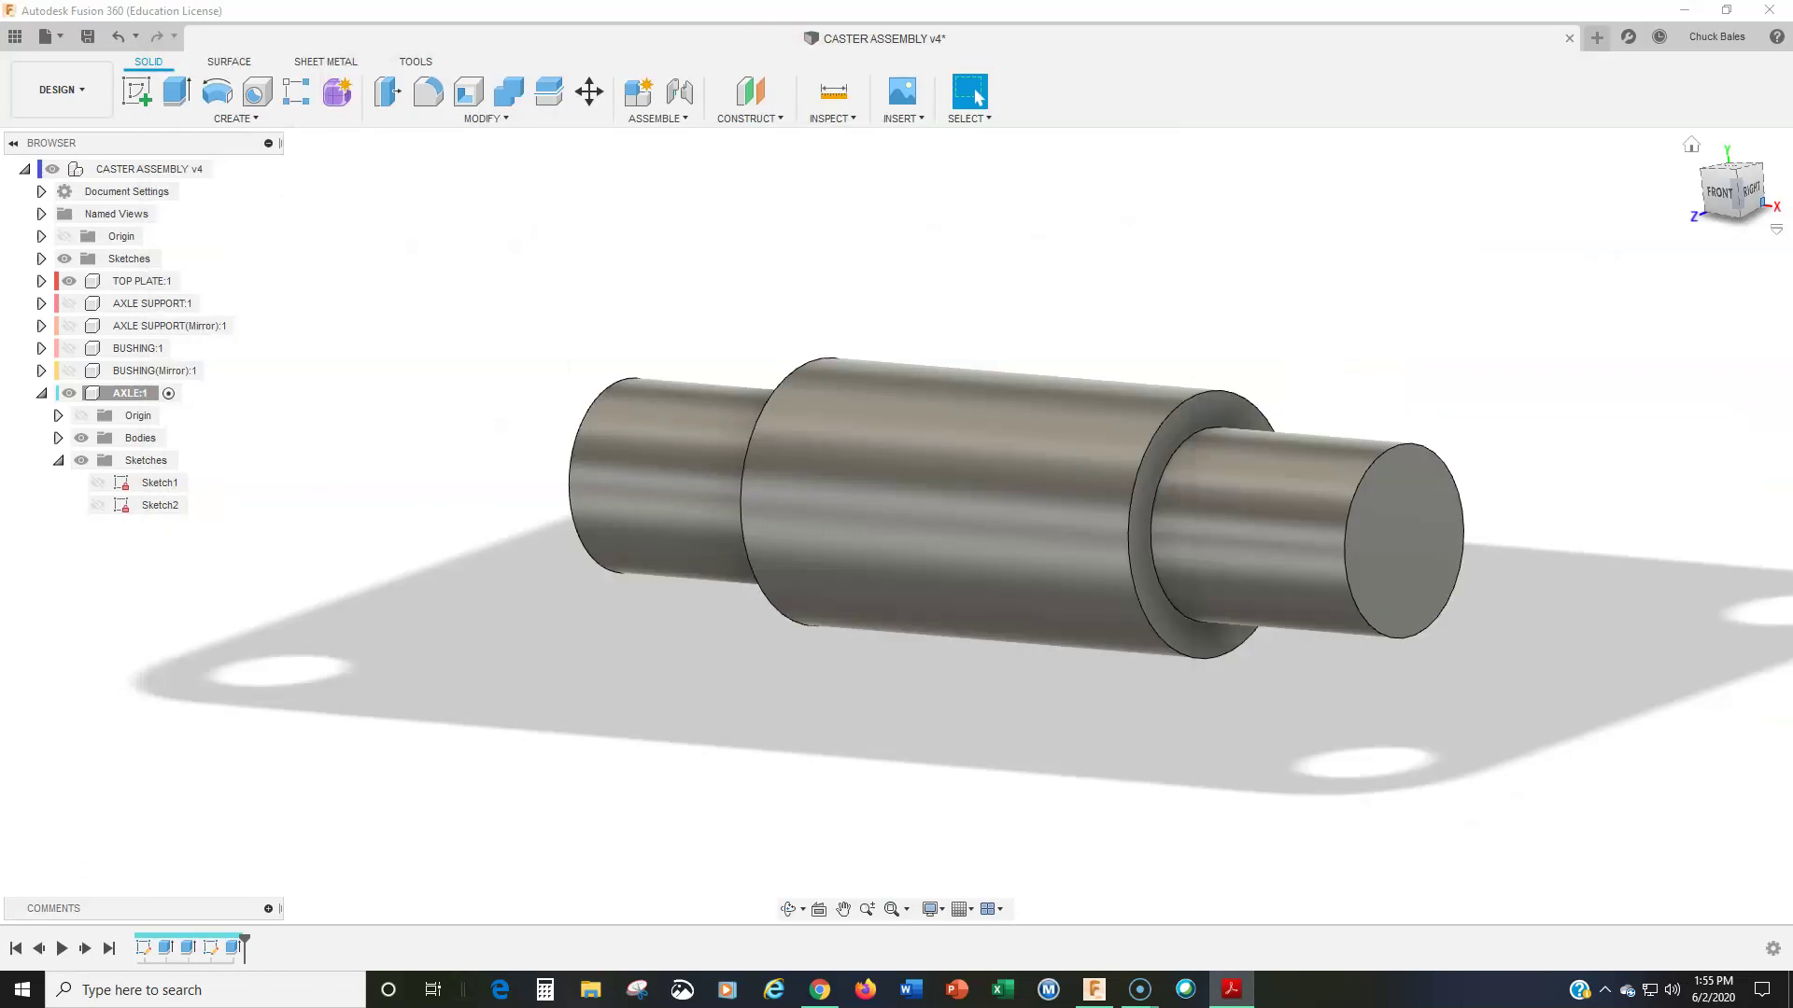
pyautogui.click(458, 120)
pyautogui.click(439, 185)
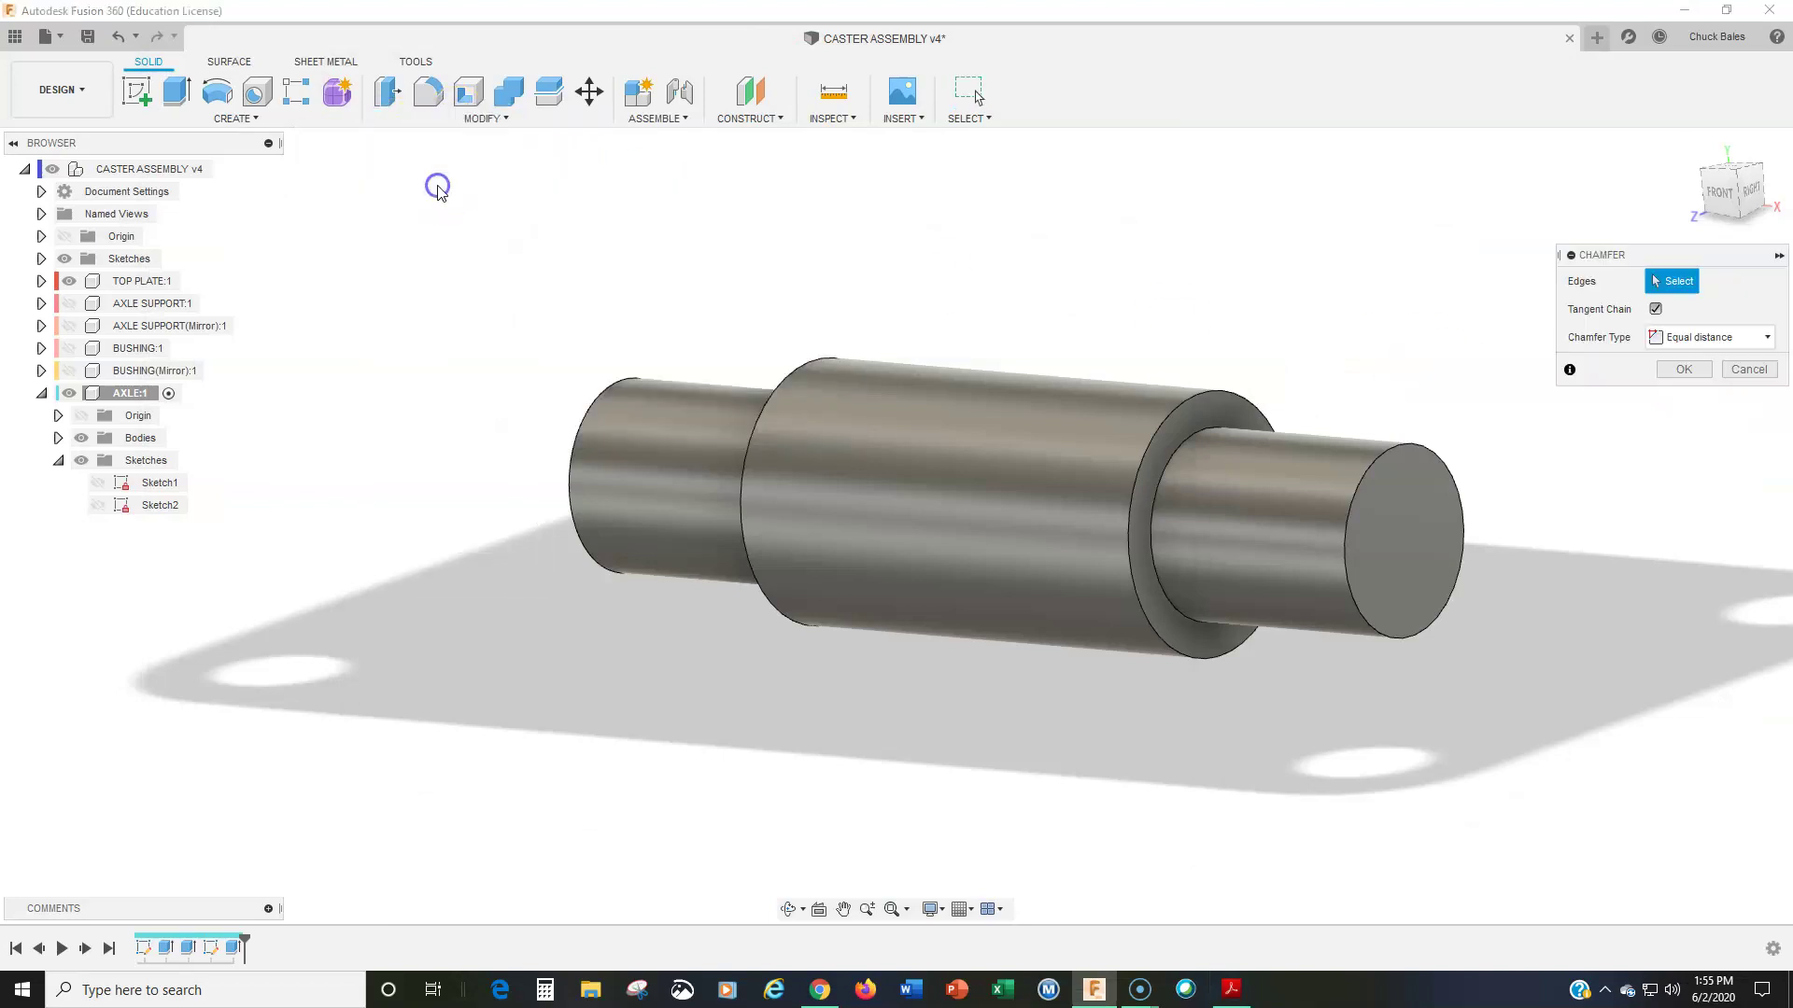
pyautogui.click(1407, 456)
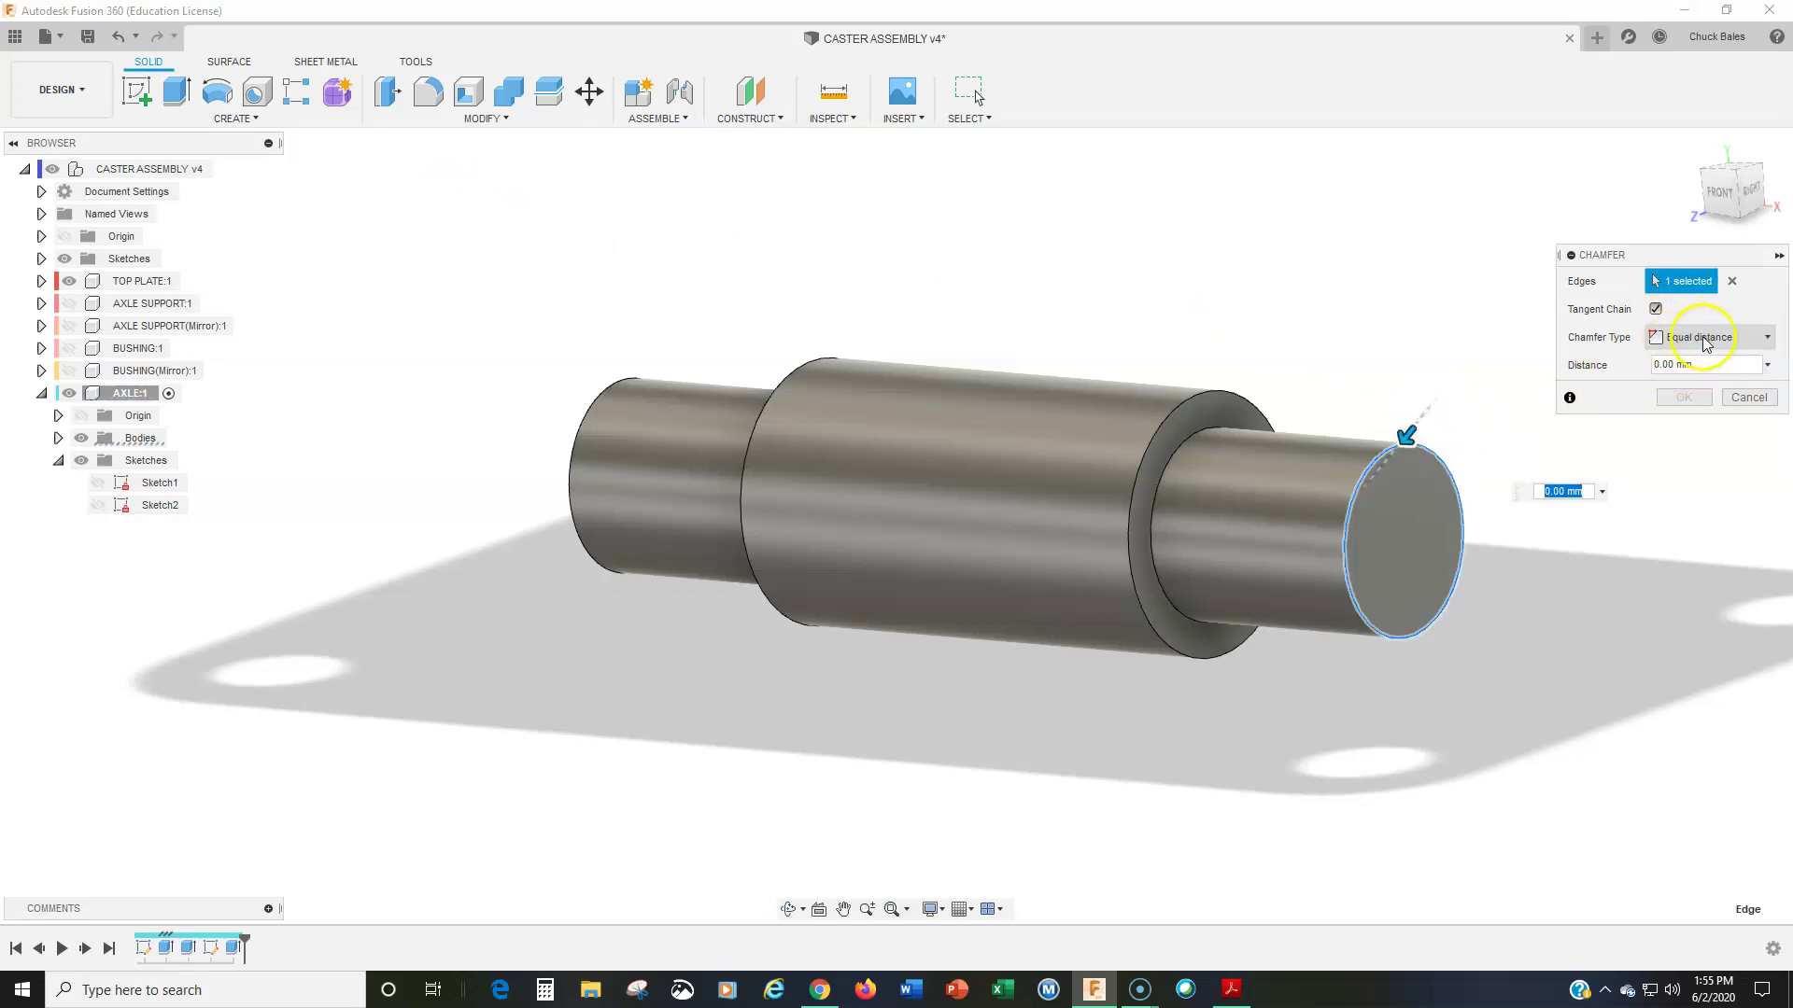
pyautogui.tripleClick(1698, 367)
pyautogui.write('2')
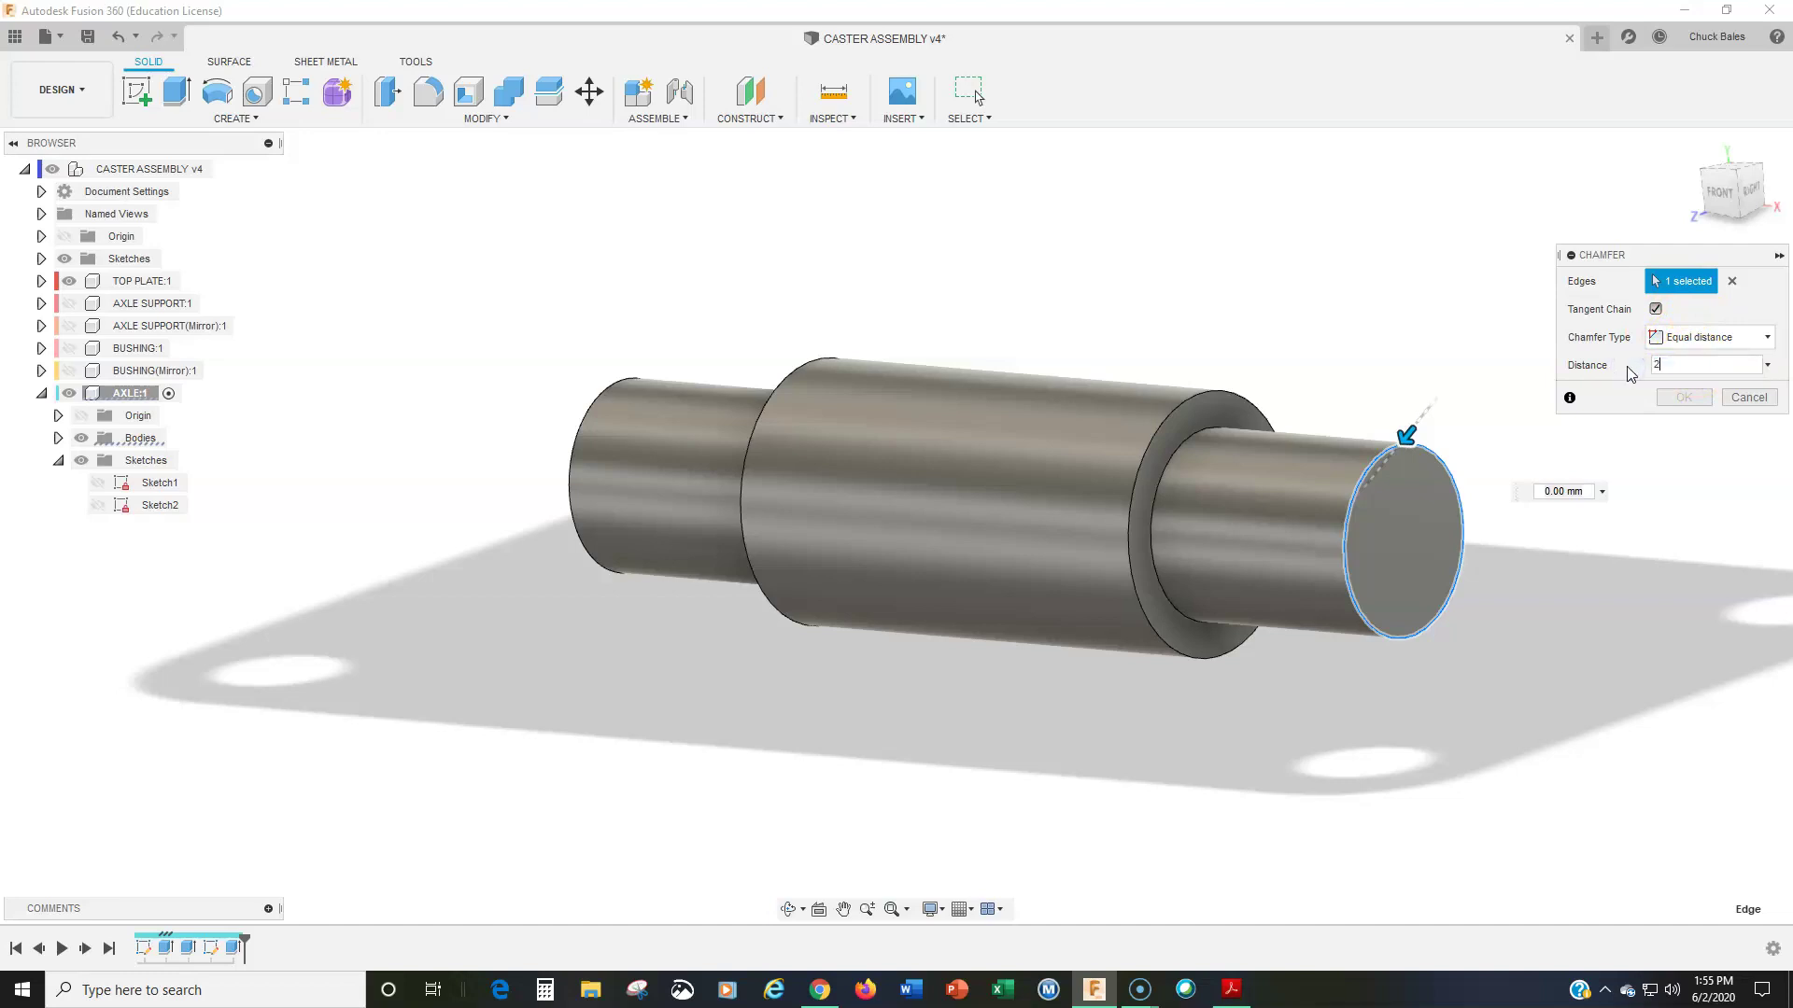
pyautogui.click(1682, 397)
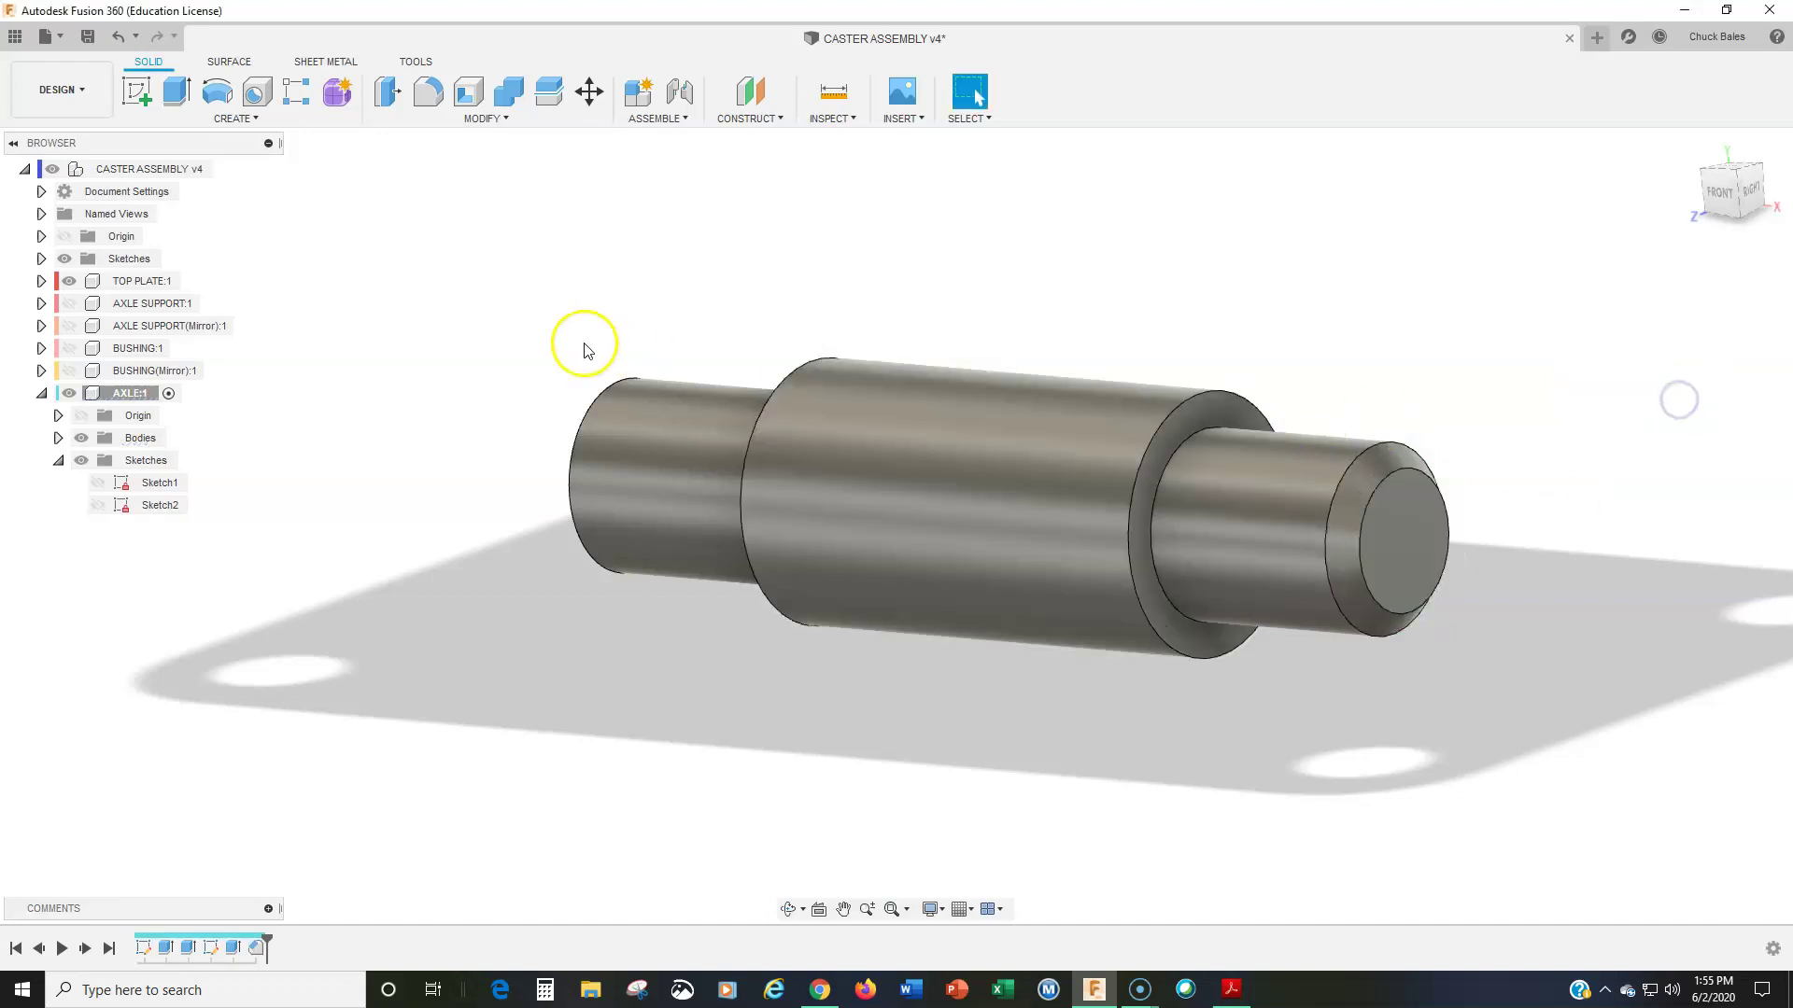
# Step: Chamfer the circular edge at the axle's opposite, still square end by 2 mm
pyautogui.keyDown('shift'); pyautogui.moveTo(608, 351); pyautogui.dragTo(700, 352, button='middle'); pyautogui.keyUp('shift')
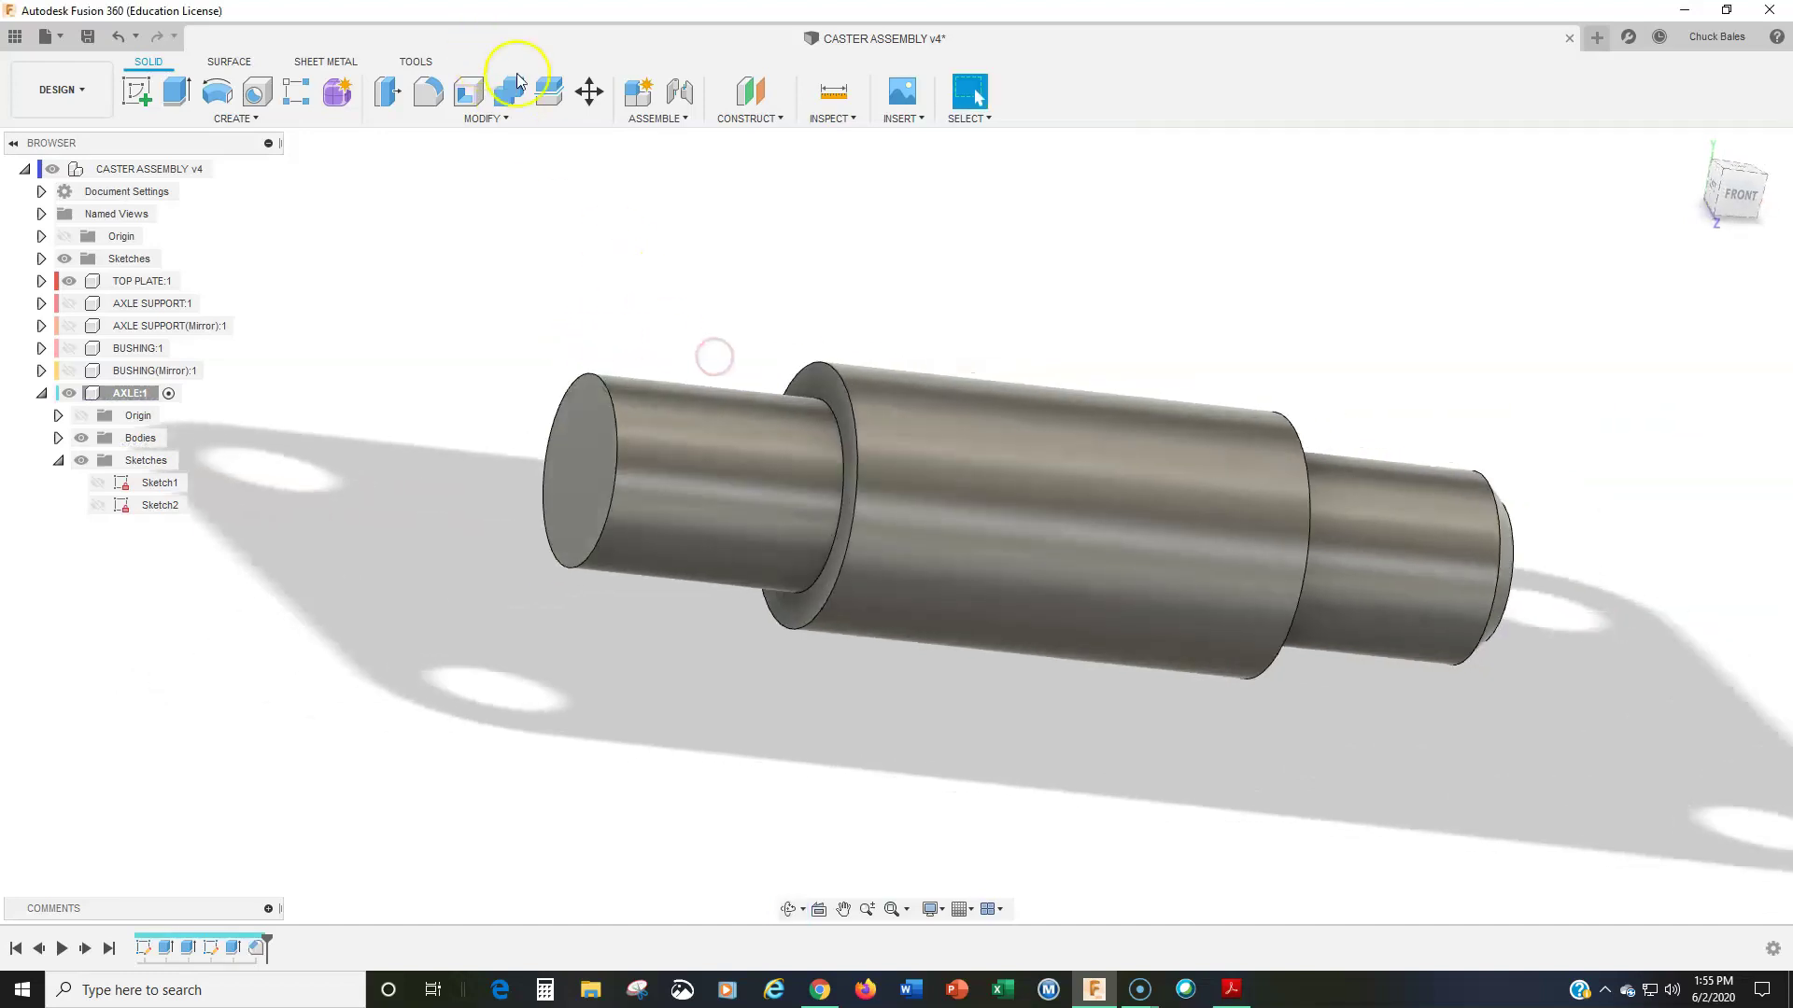
pyautogui.rightClick(459, 308)
pyautogui.click(464, 241)
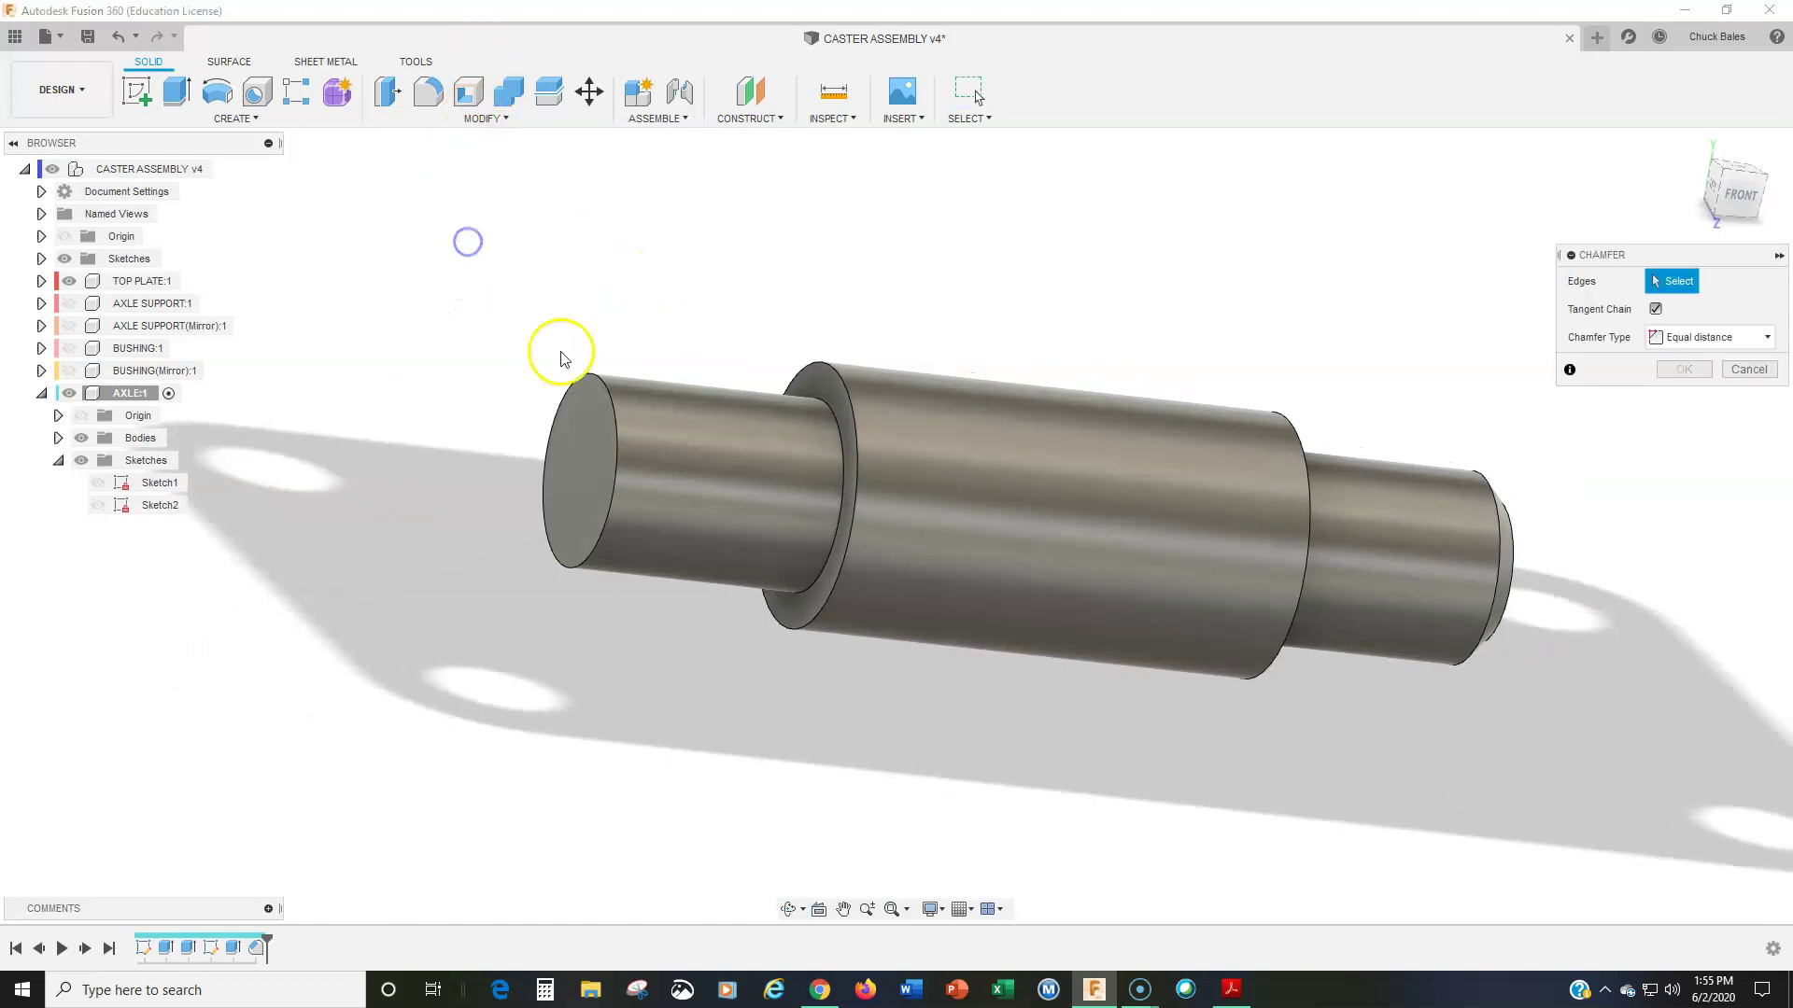
pyautogui.click(607, 392)
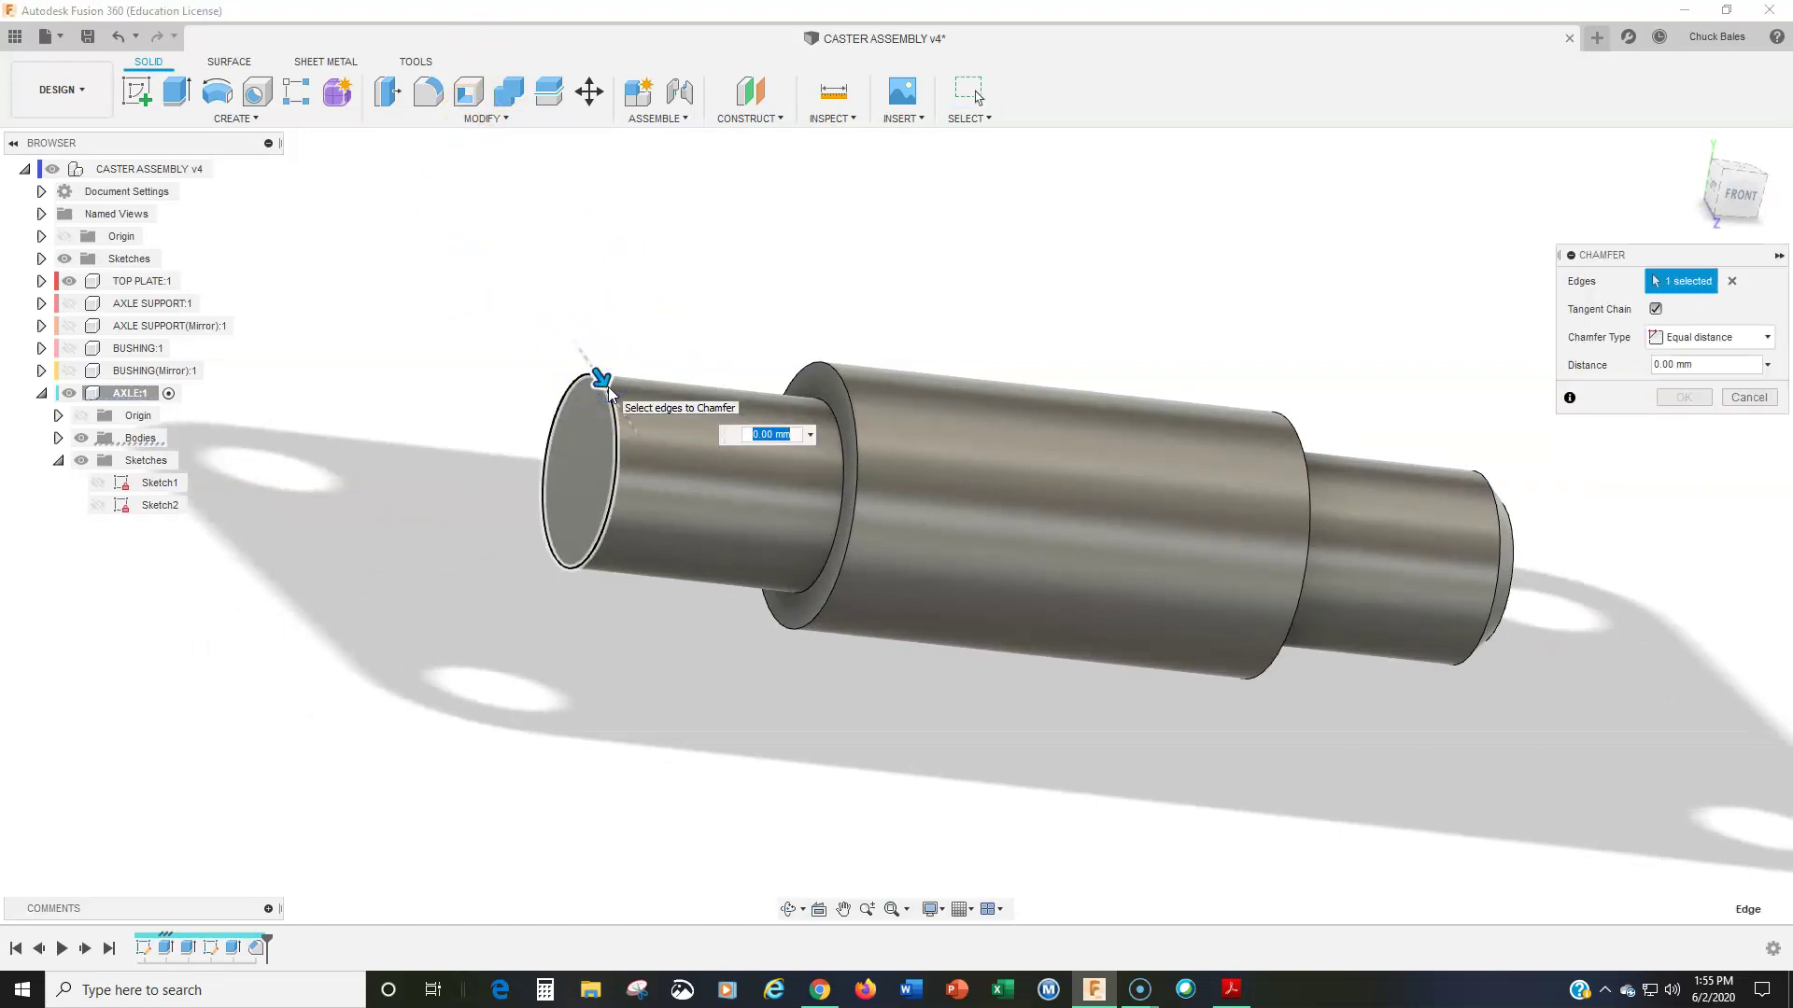
pyautogui.write('2')
pyautogui.press('Return')
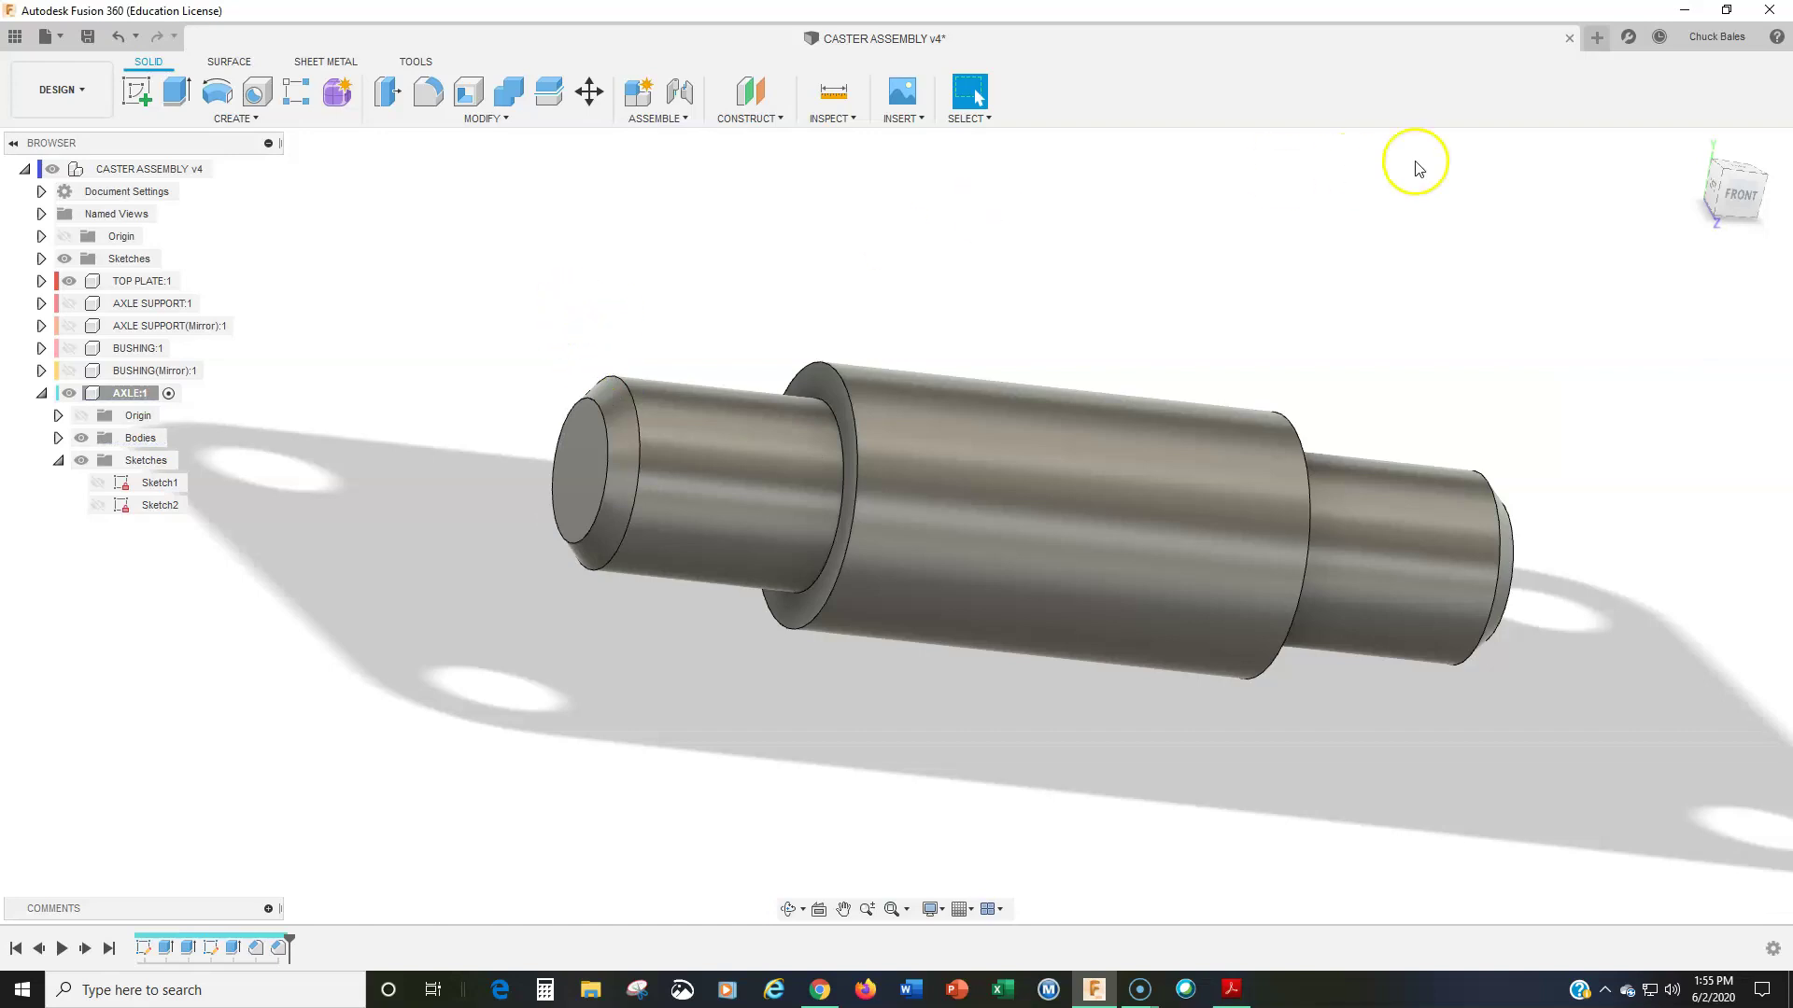
# Step: Show both axle supports and both bushings again, and activate the top-level CASTER ASSEMBLY
pyautogui.click(1690, 148)
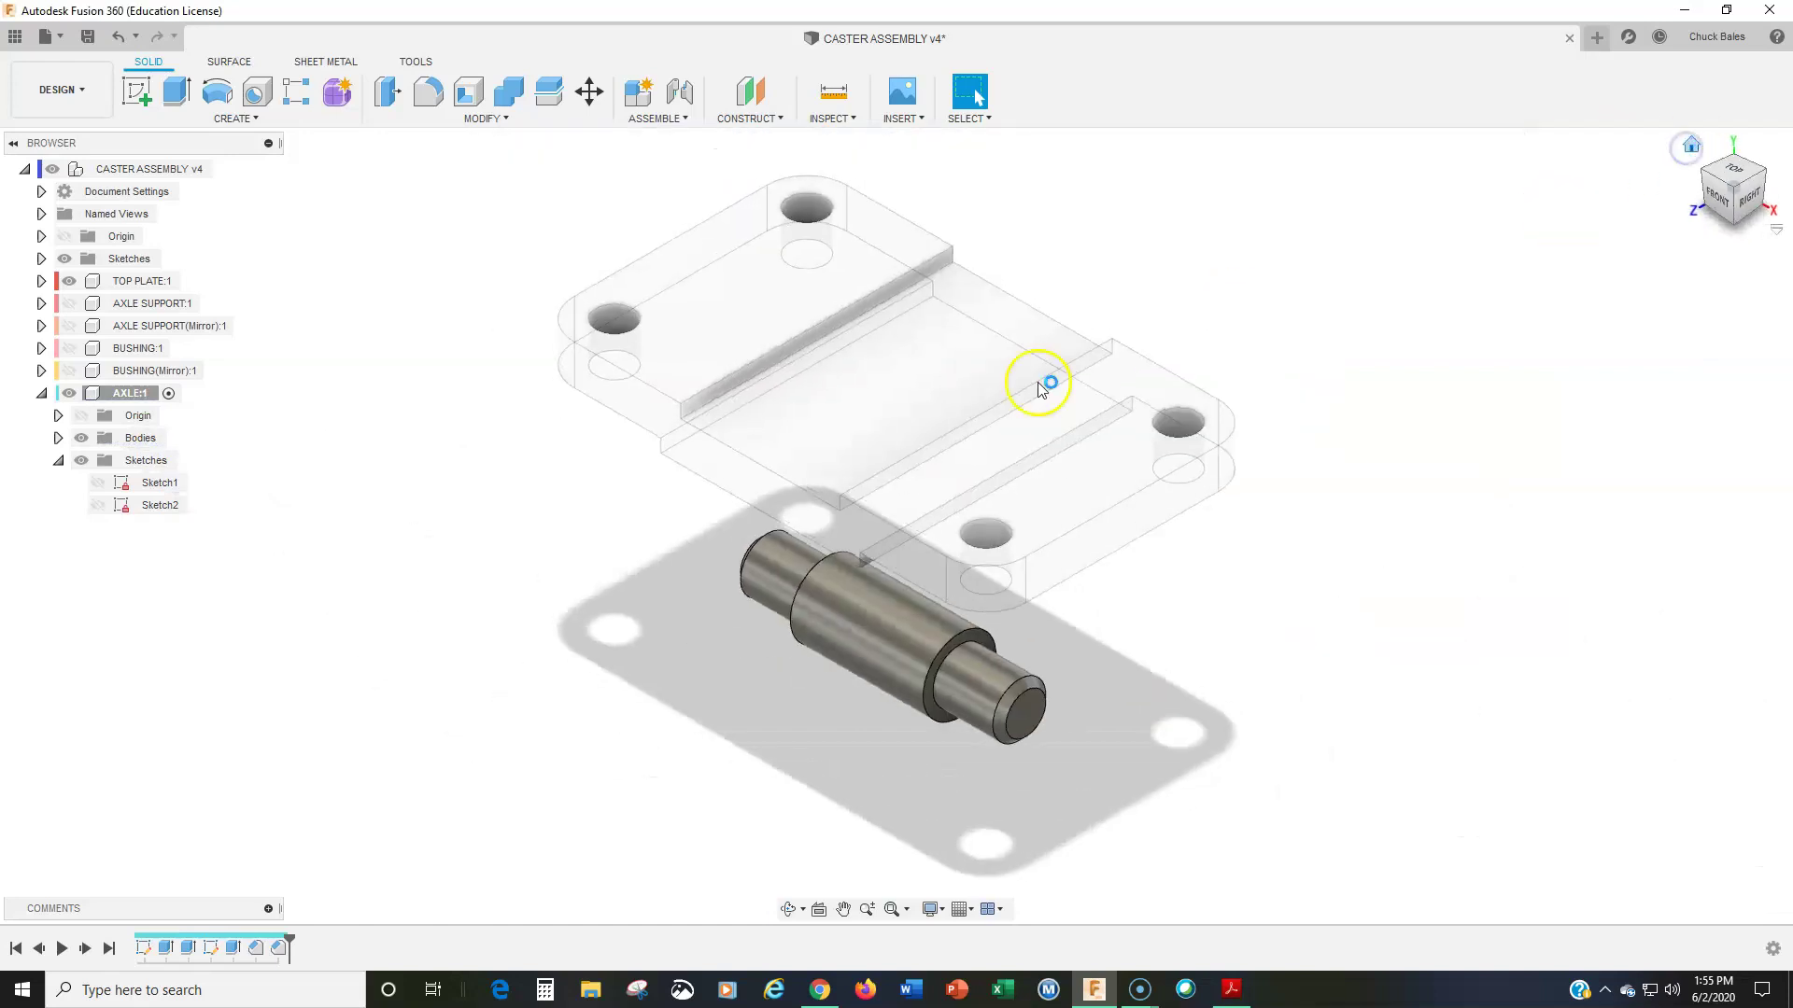
pyautogui.click(41, 393)
pyautogui.click(68, 304)
pyautogui.click(69, 326)
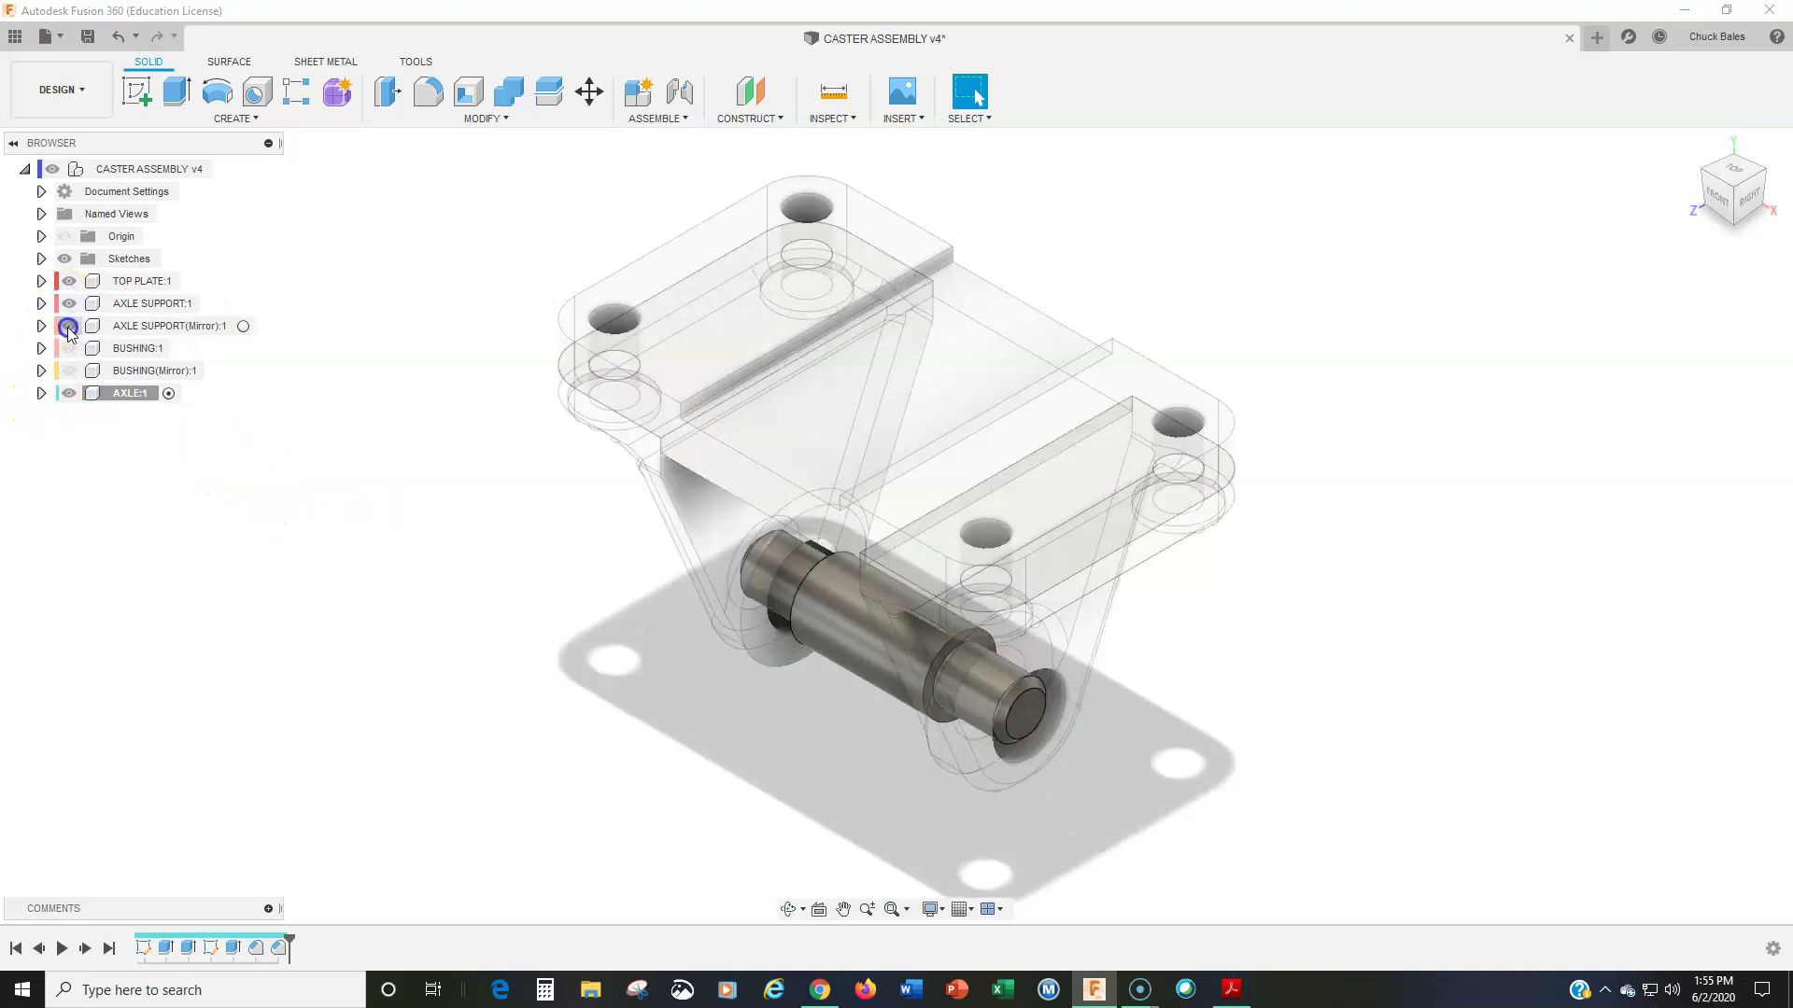
pyautogui.click(69, 348)
pyautogui.click(70, 370)
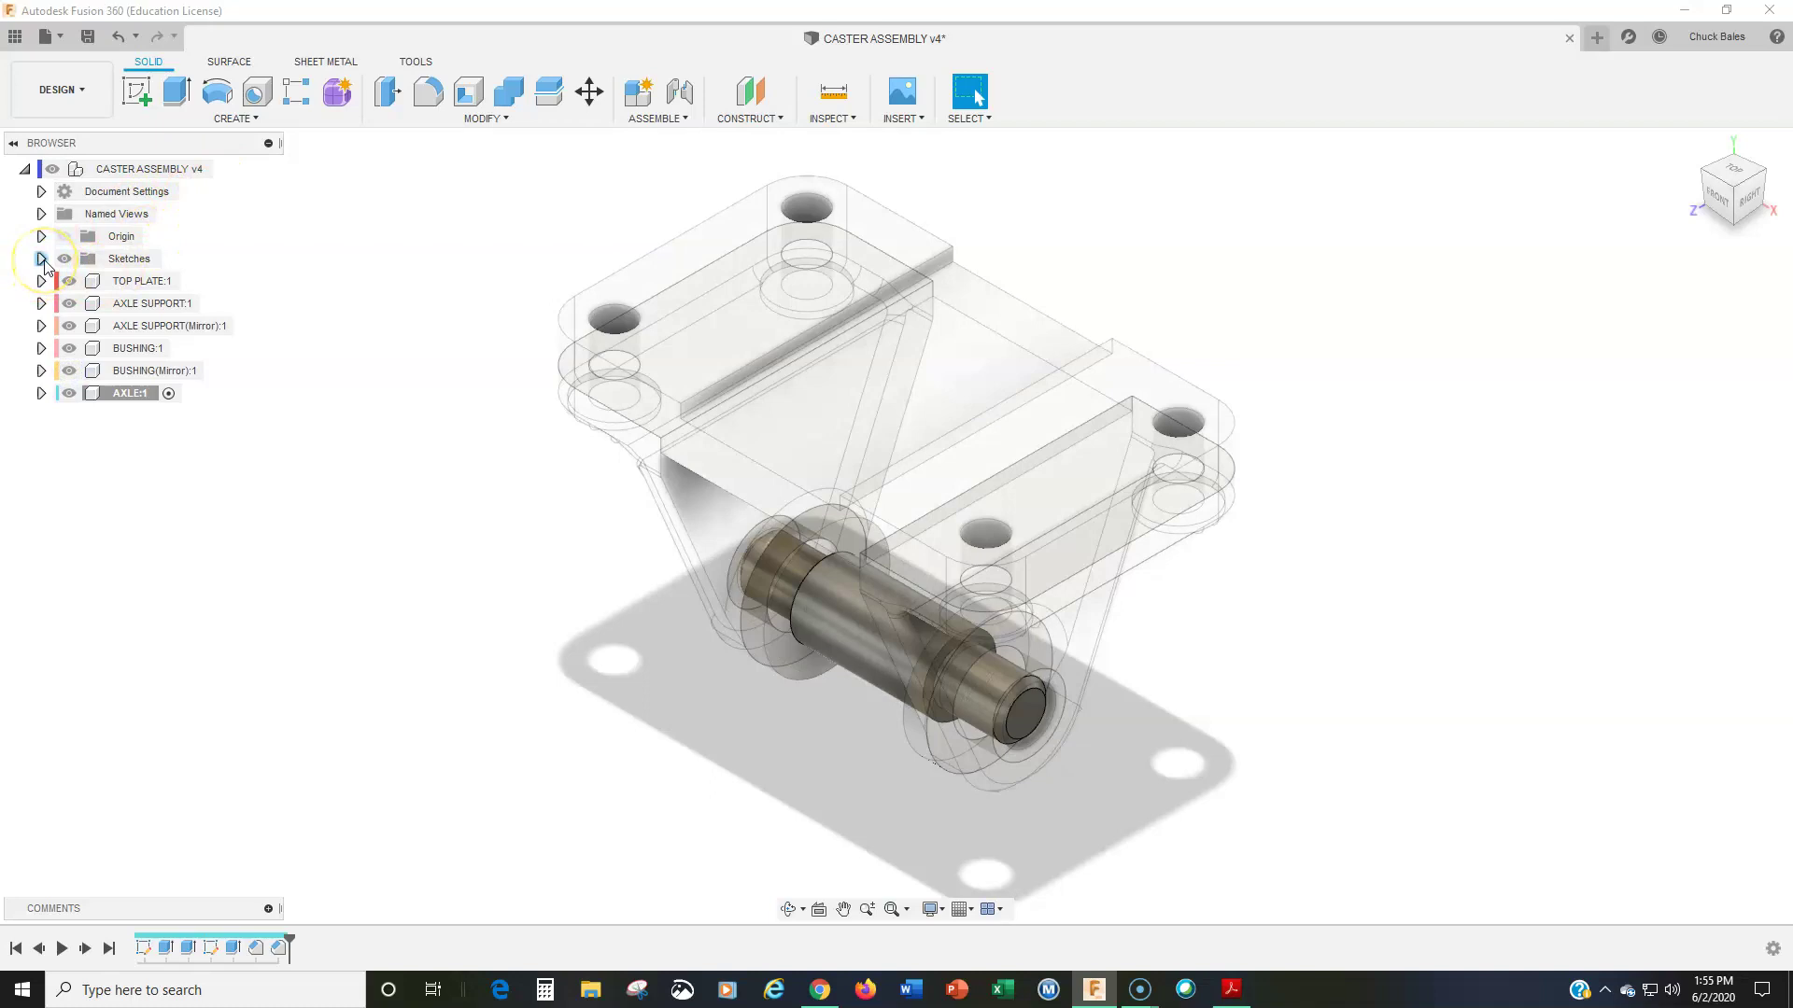
pyautogui.click(228, 170)
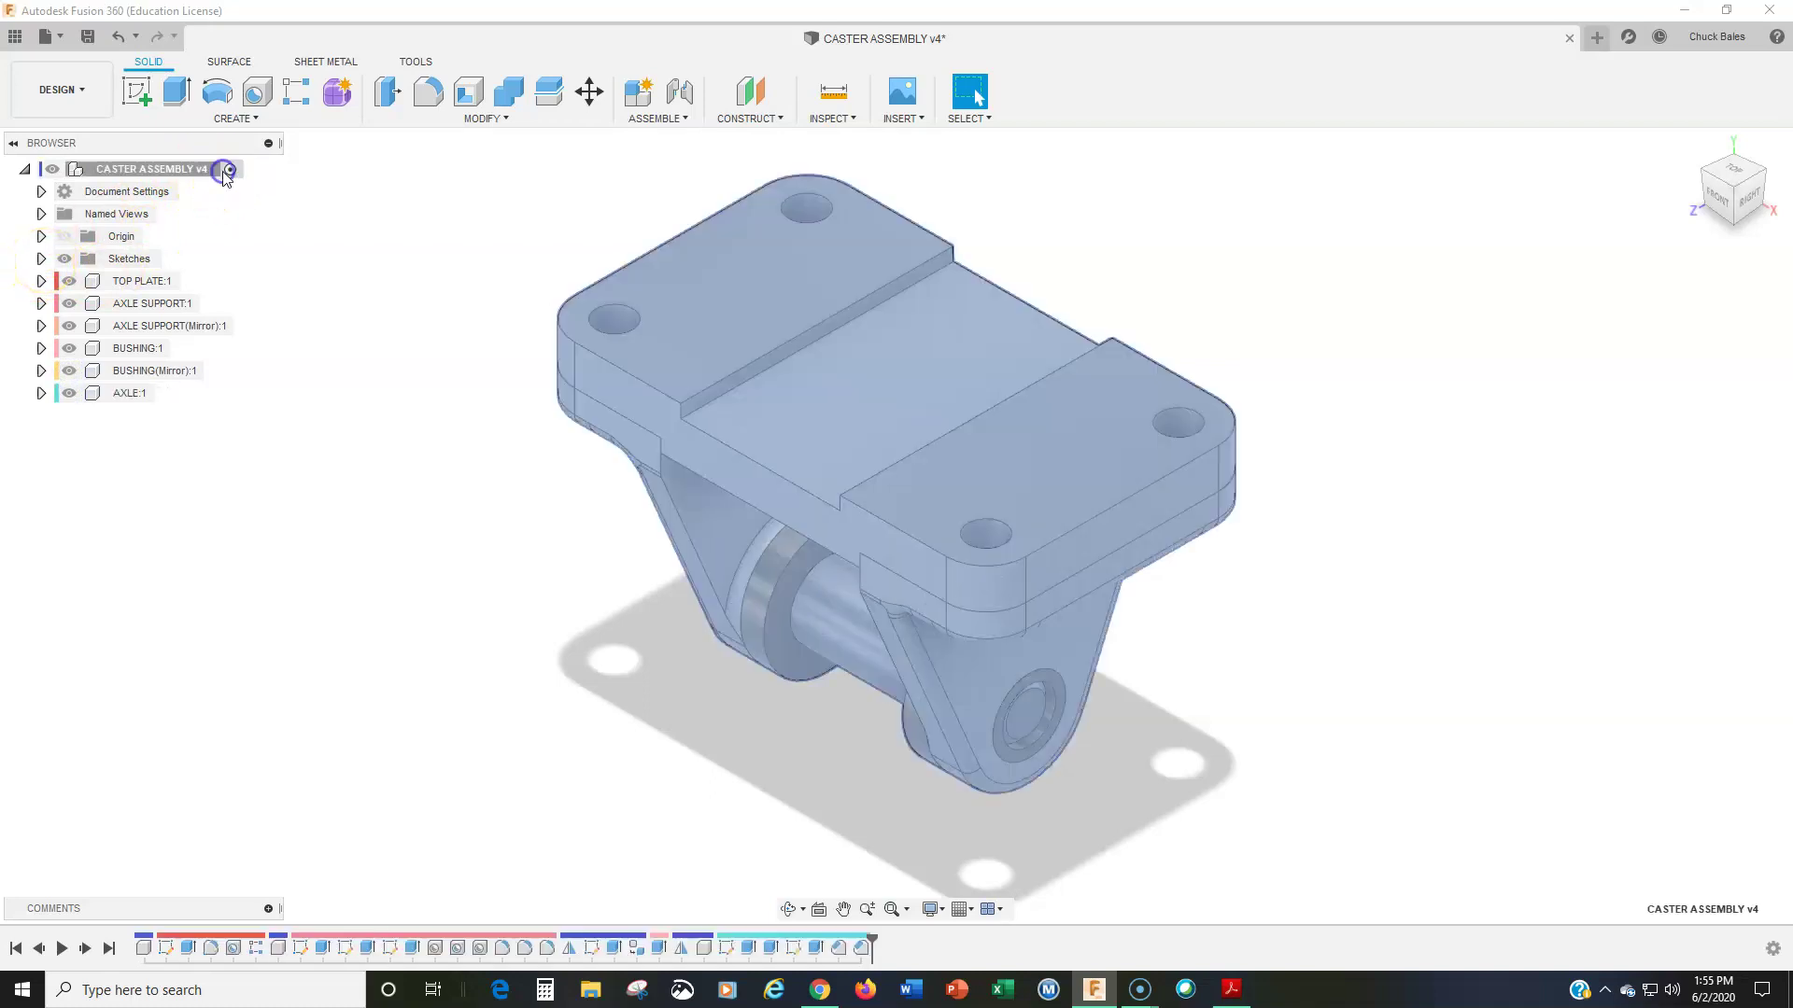
# Step: Inspect the axle's fit between the supports and measure the distance between the inner faces of the two bushings
pyautogui.keyDown('shift'); pyautogui.moveTo(448, 551); pyautogui.dragTo(484, 497, button='middle'); pyautogui.keyUp('shift')
pyautogui.scroll(3, 796, 650)
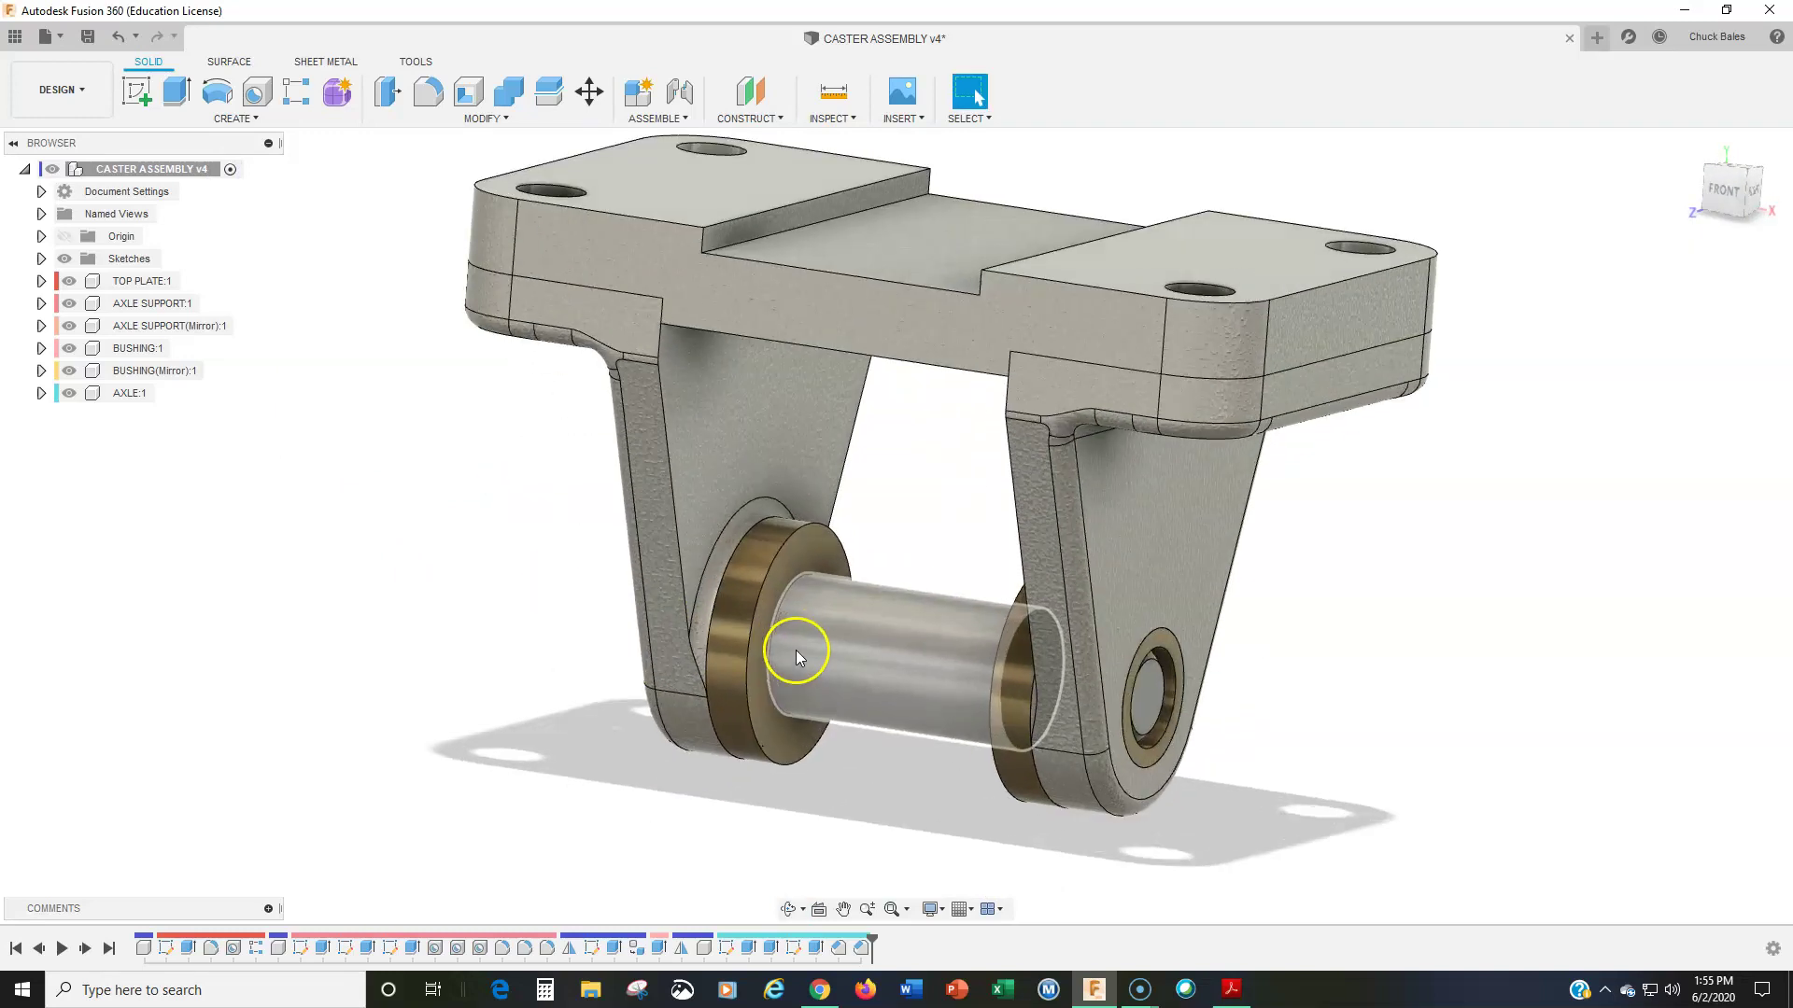
pyautogui.scroll(2, 795, 650)
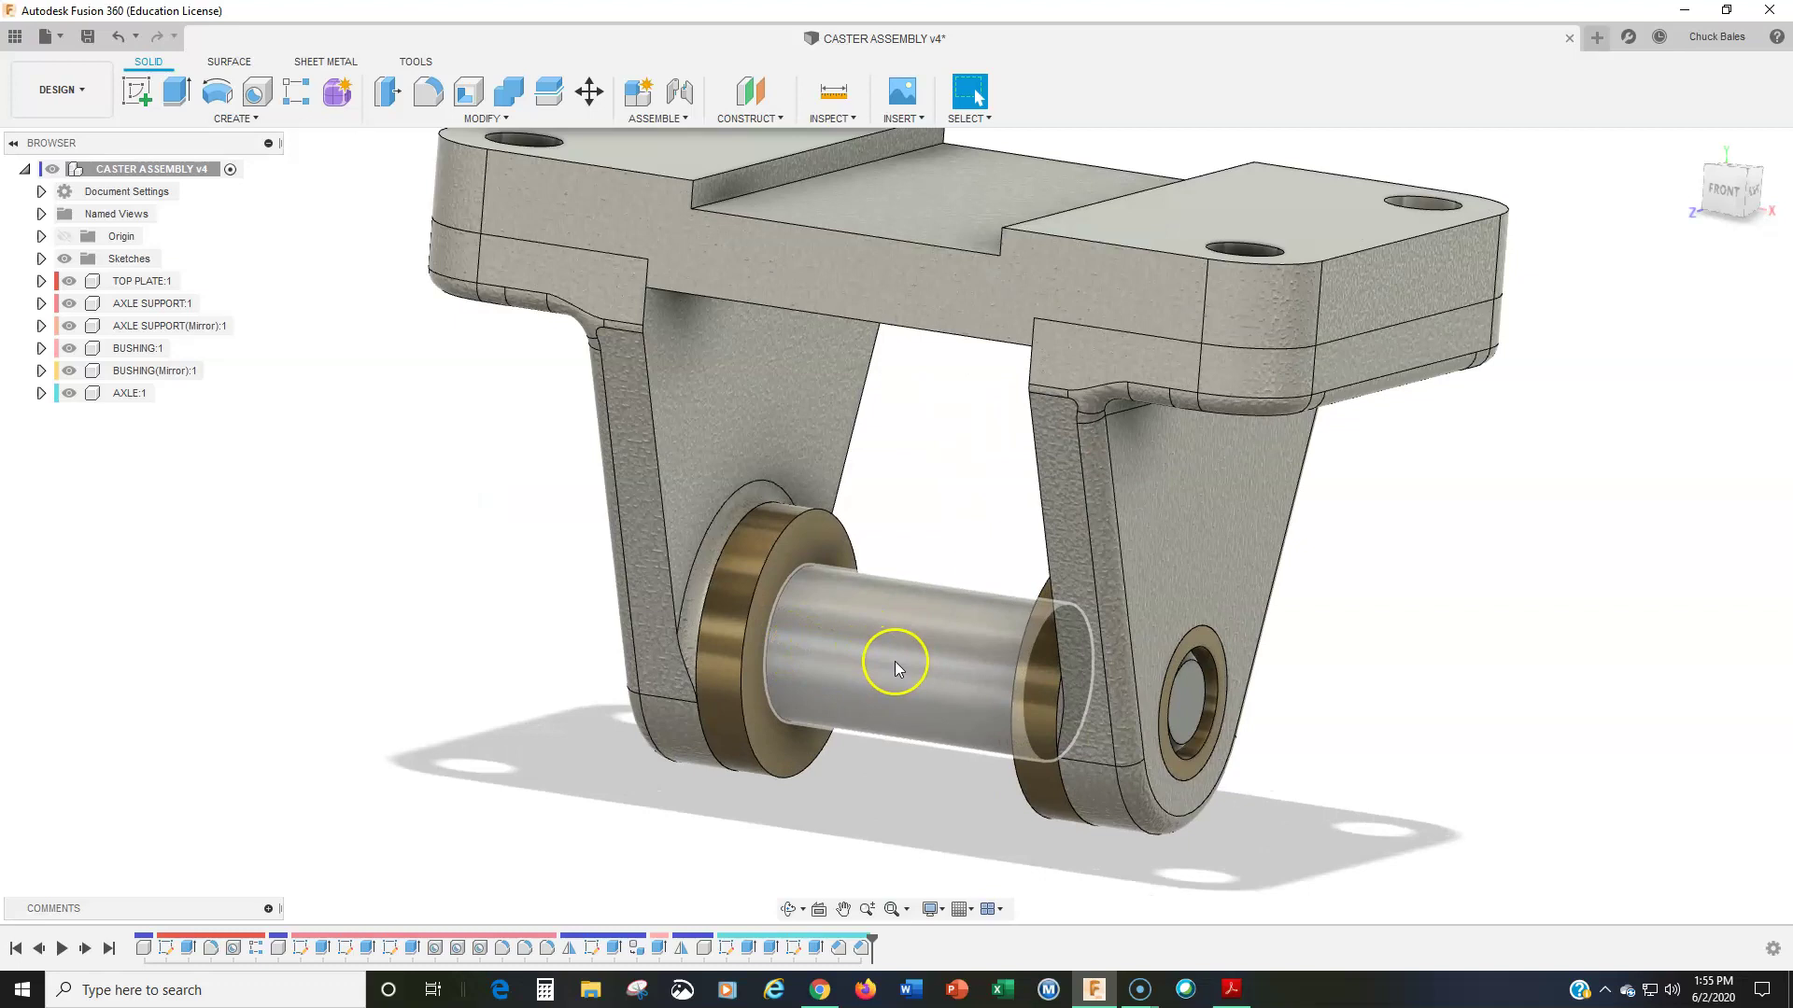
pyautogui.keyDown('shift'); pyautogui.moveTo(889, 665); pyautogui.dragTo(942, 663, button='middle'); pyautogui.keyUp('shift')
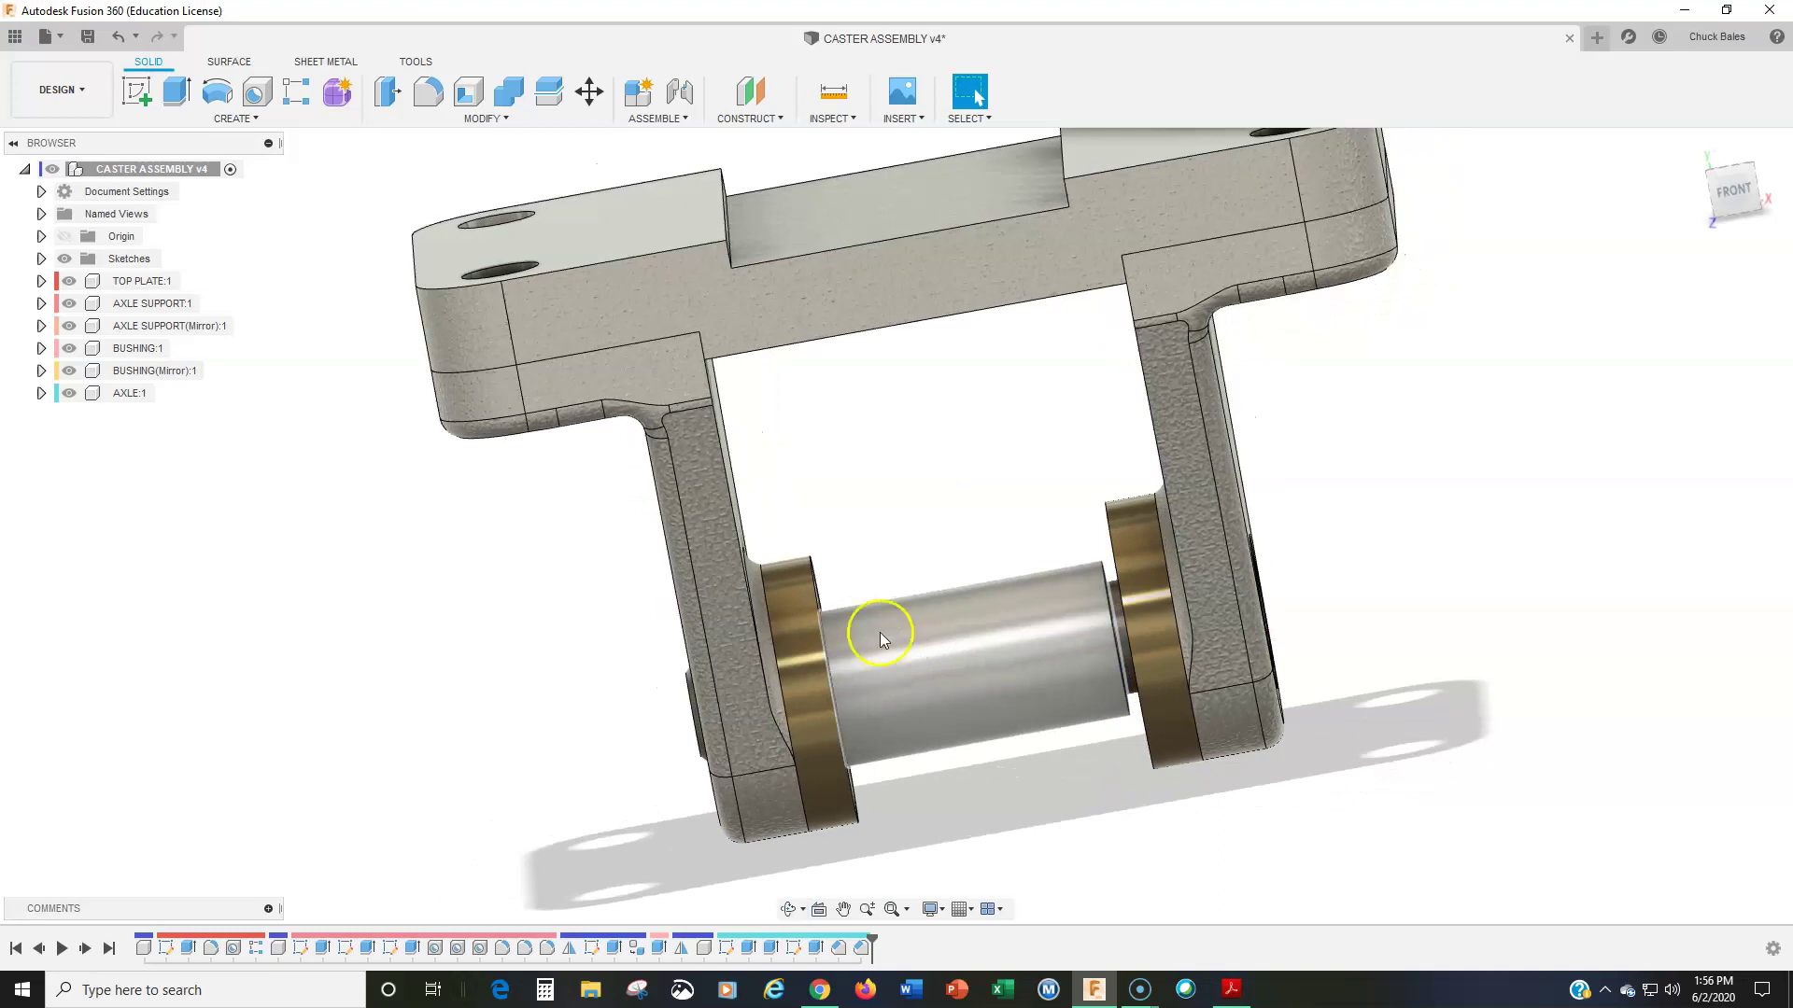
pyautogui.click(1725, 185)
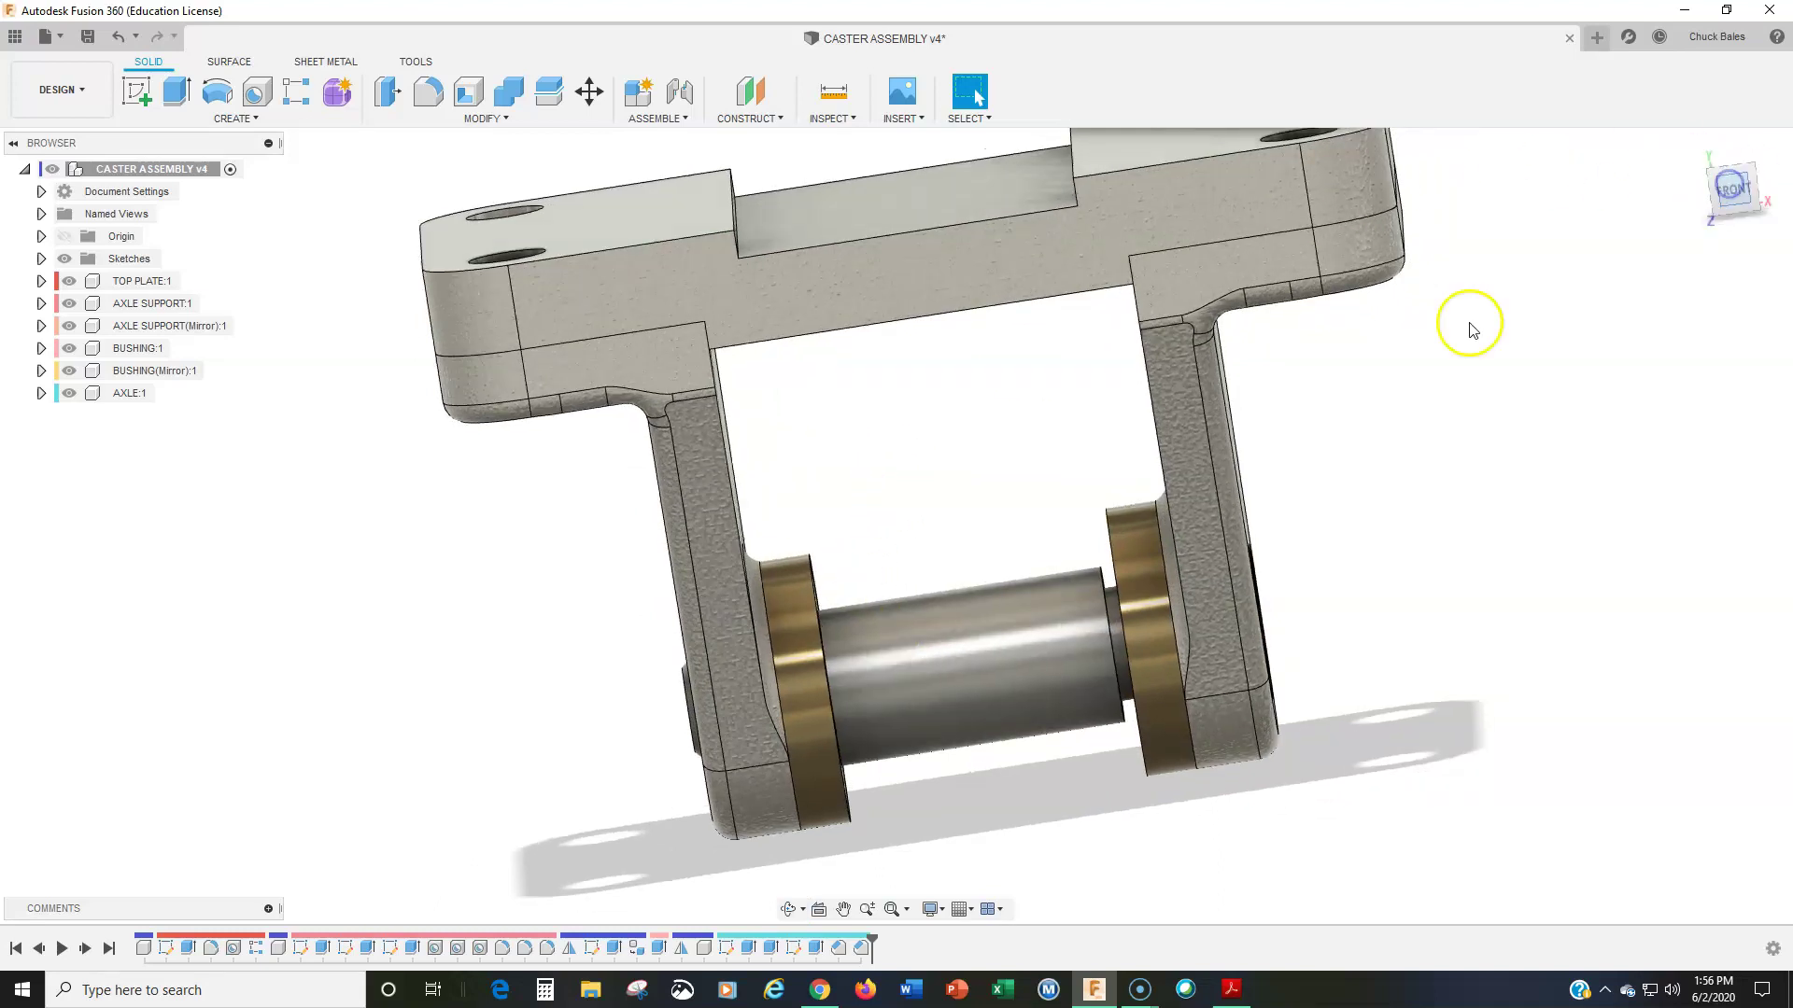
pyautogui.click(833, 90)
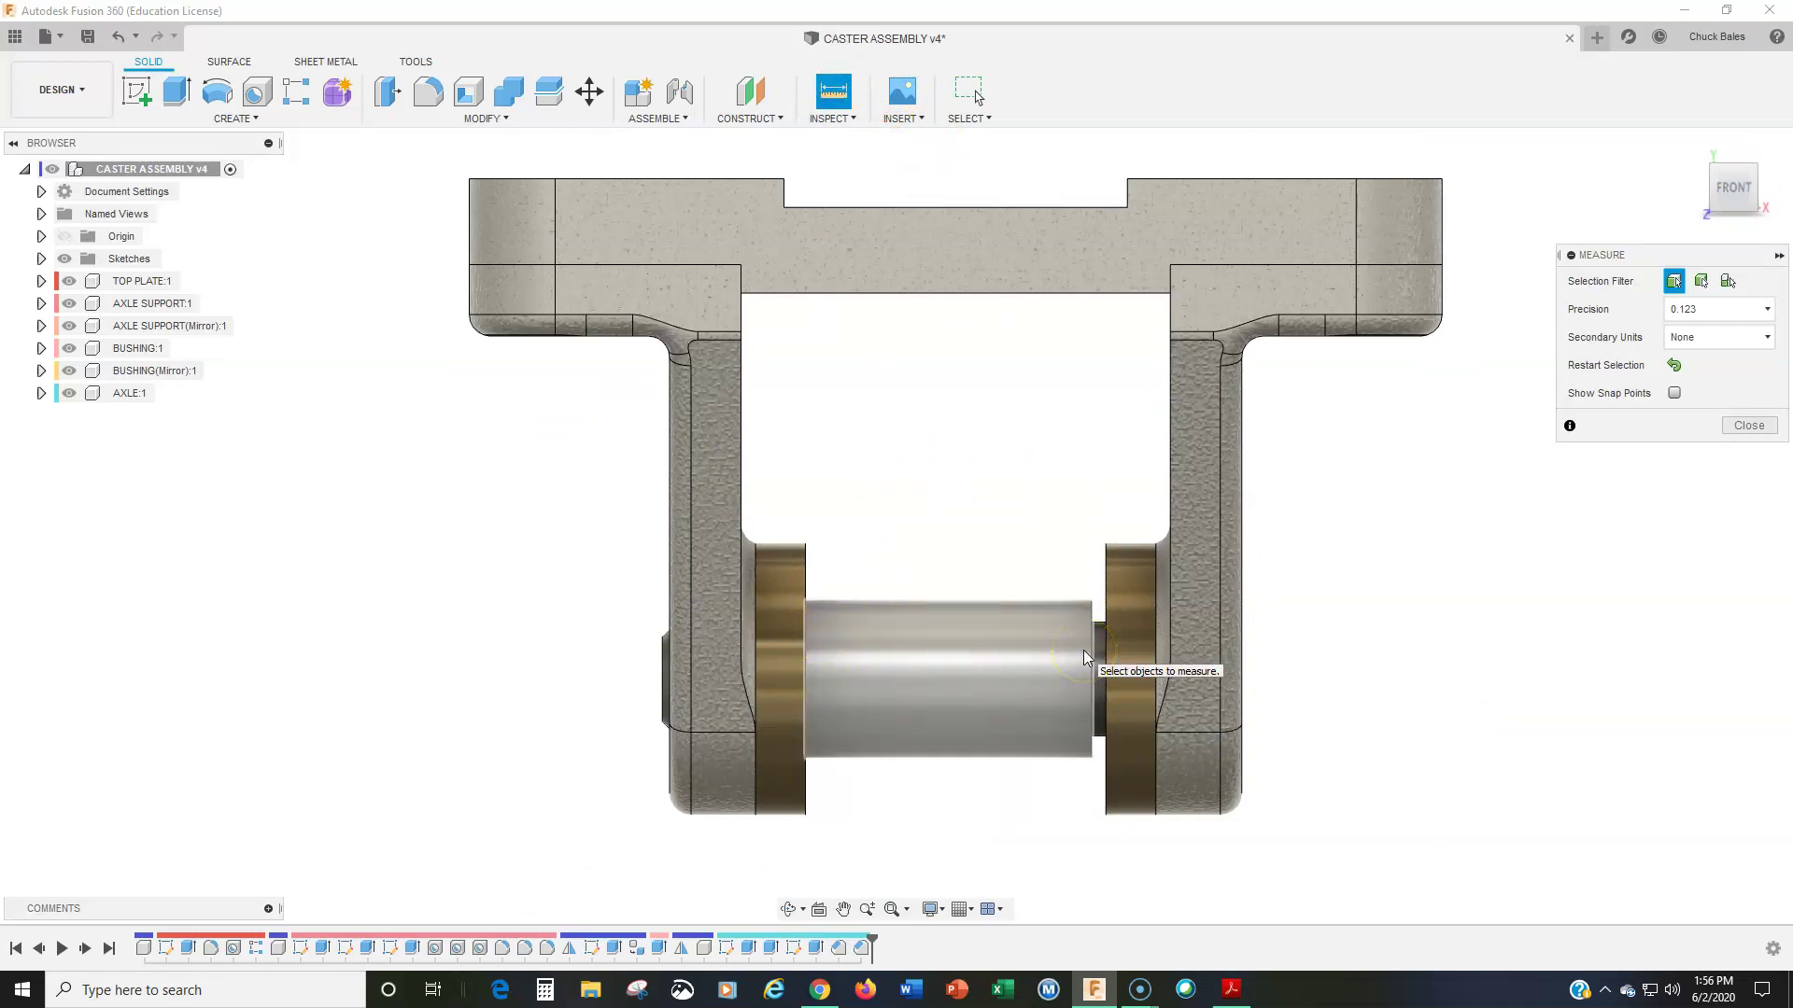
pyautogui.click(807, 565)
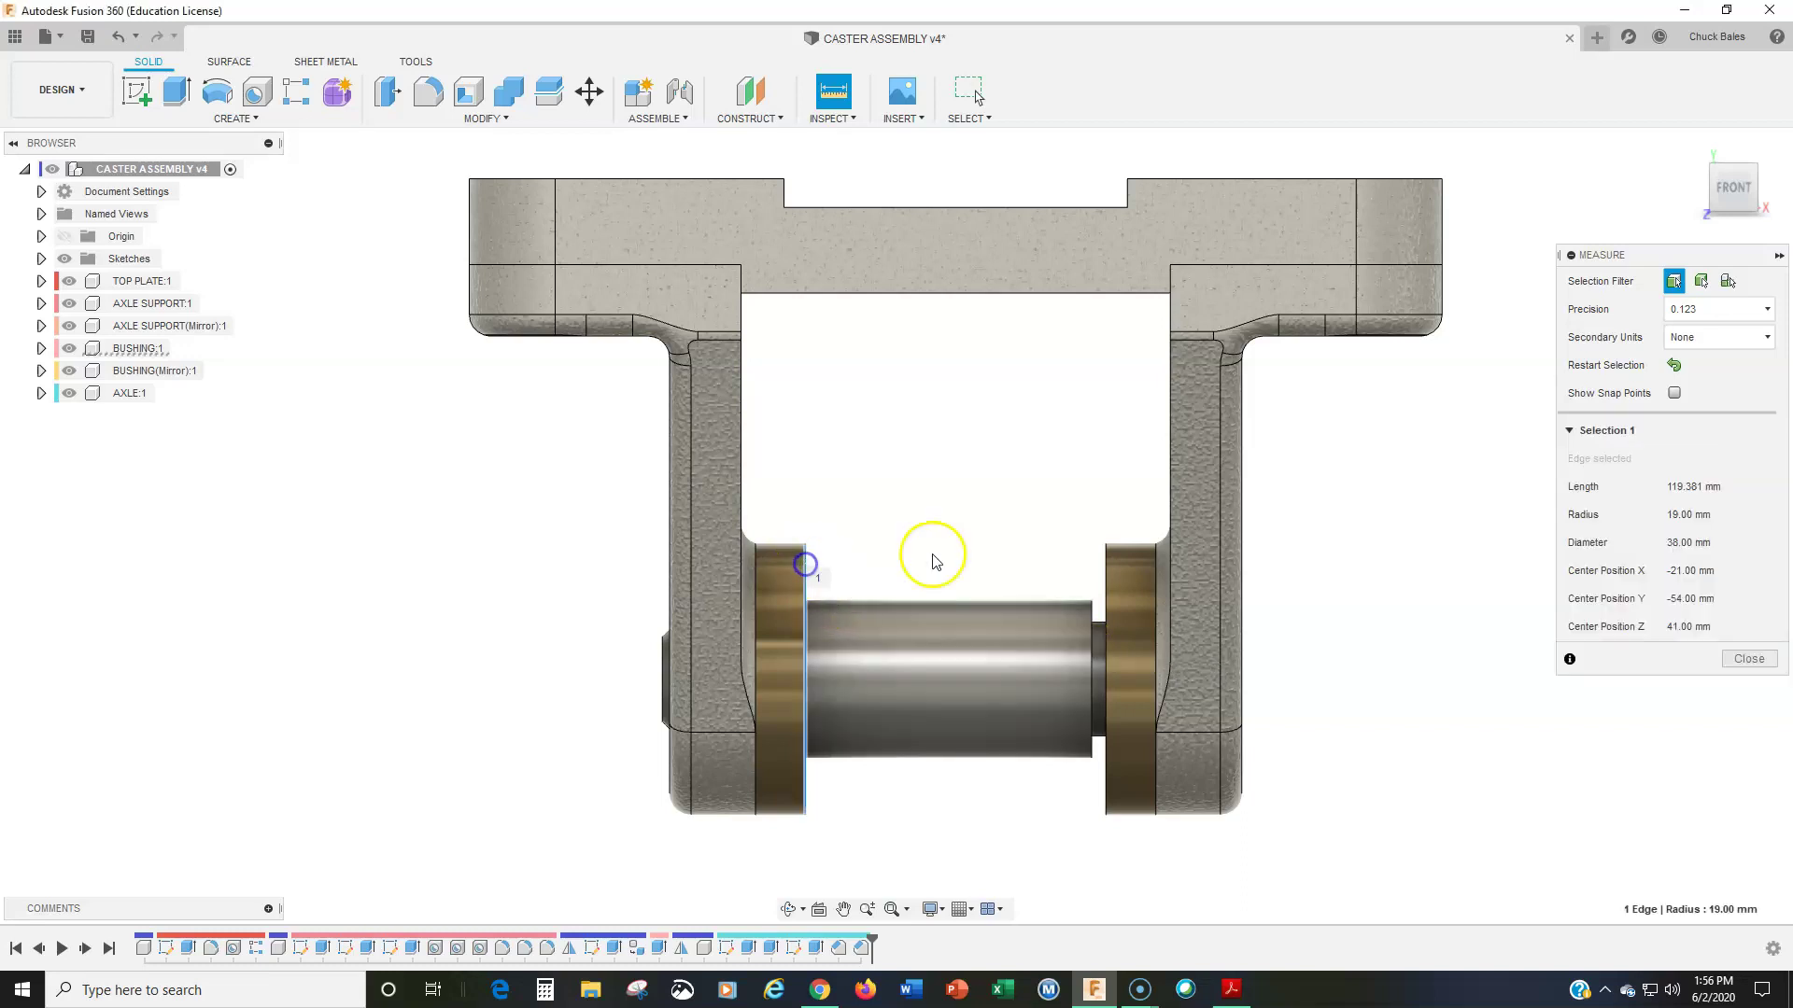
pyautogui.click(1106, 563)
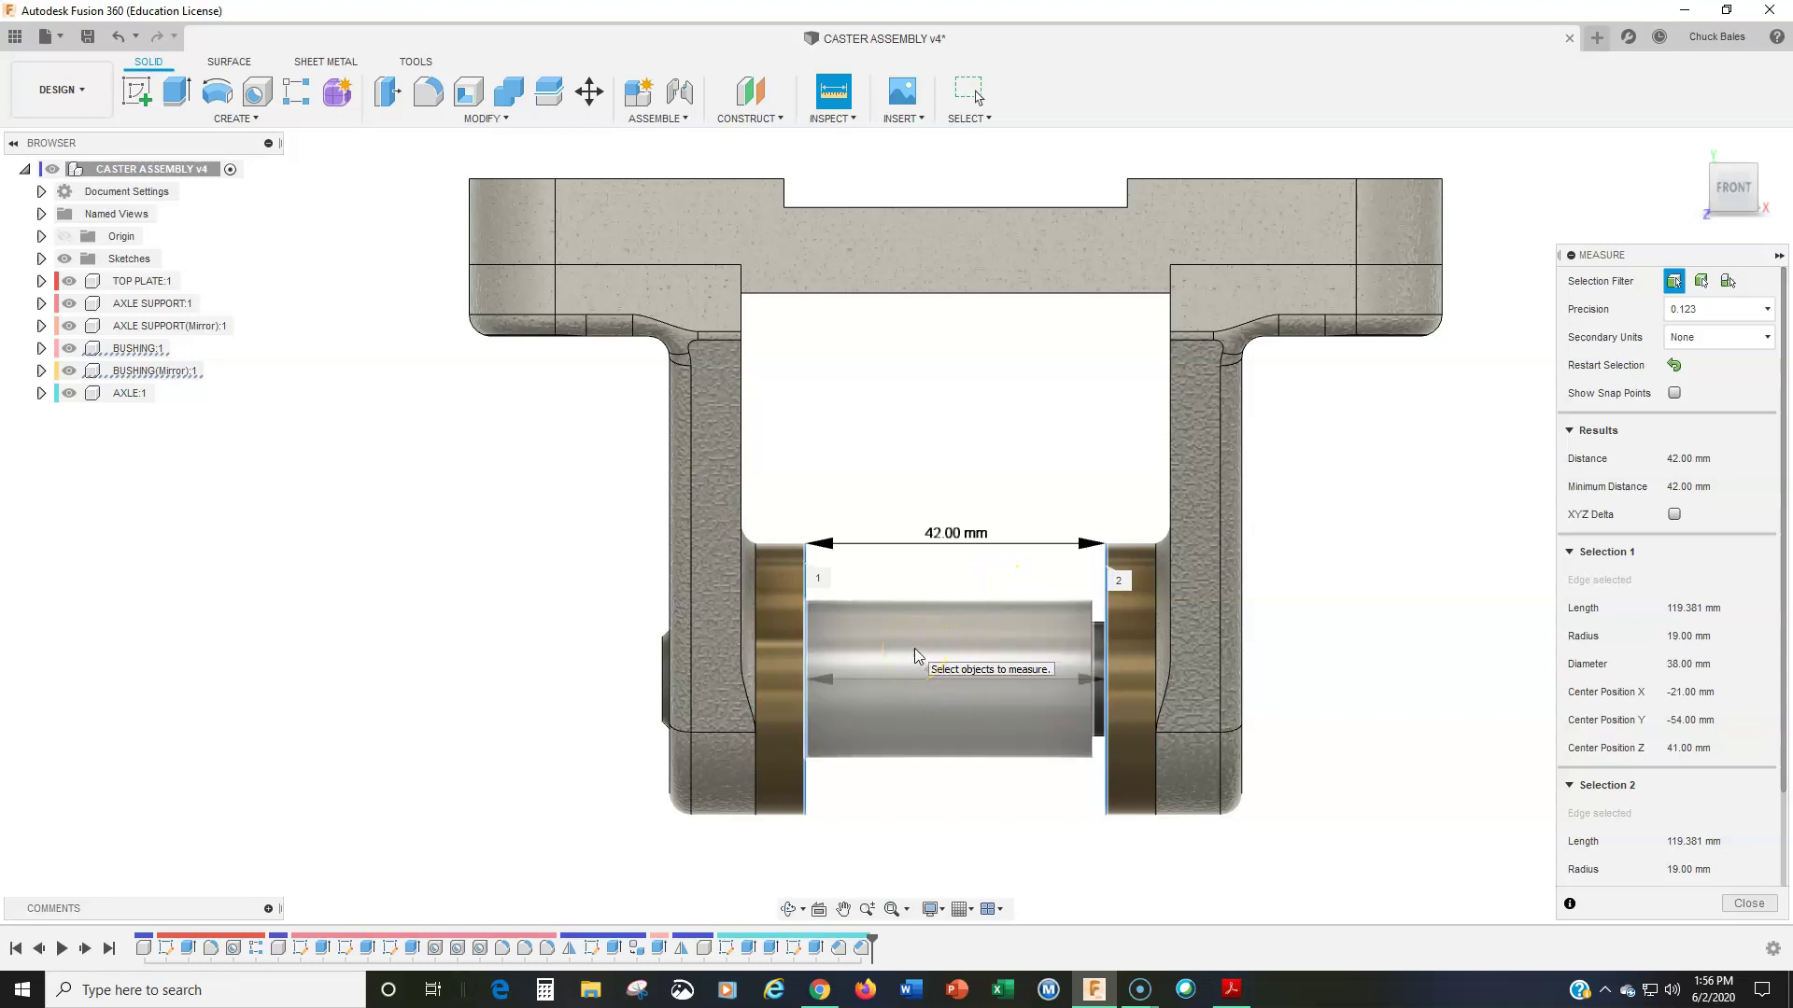
pyautogui.click(1749, 903)
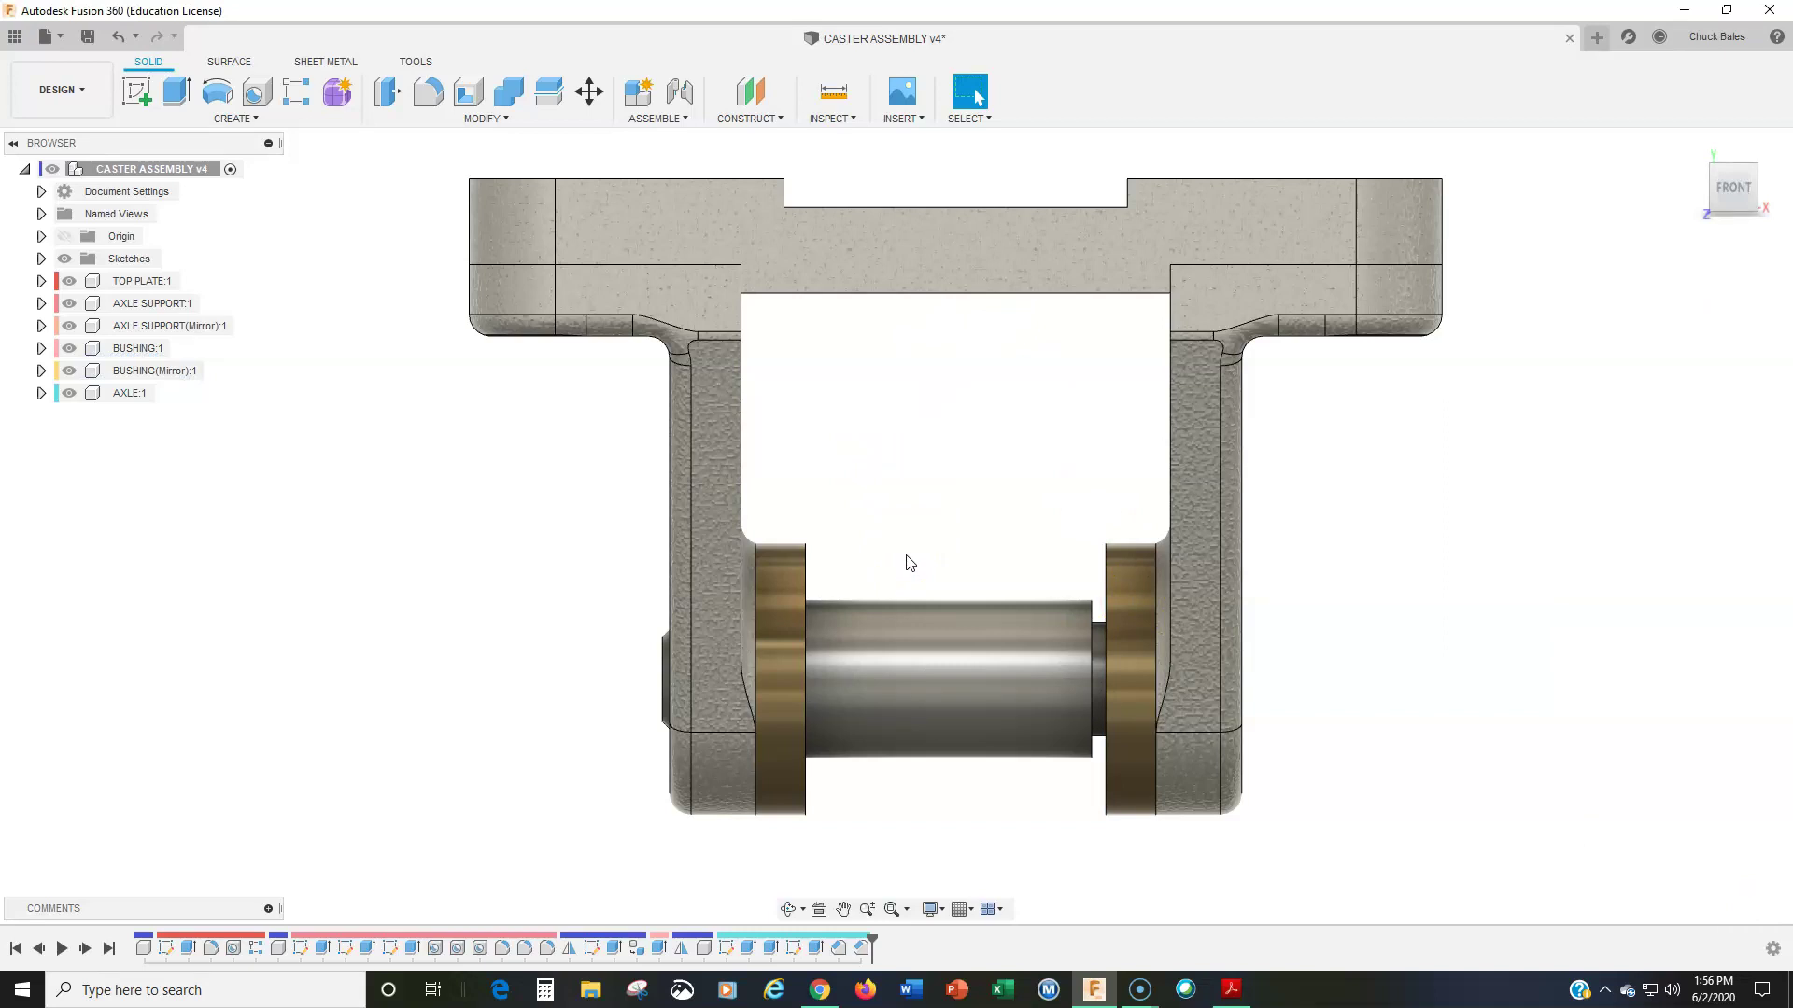
# Step: Move the AXLE component 1 mm in X to center it between the bushings, and capture its position
pyautogui.click(872, 569)
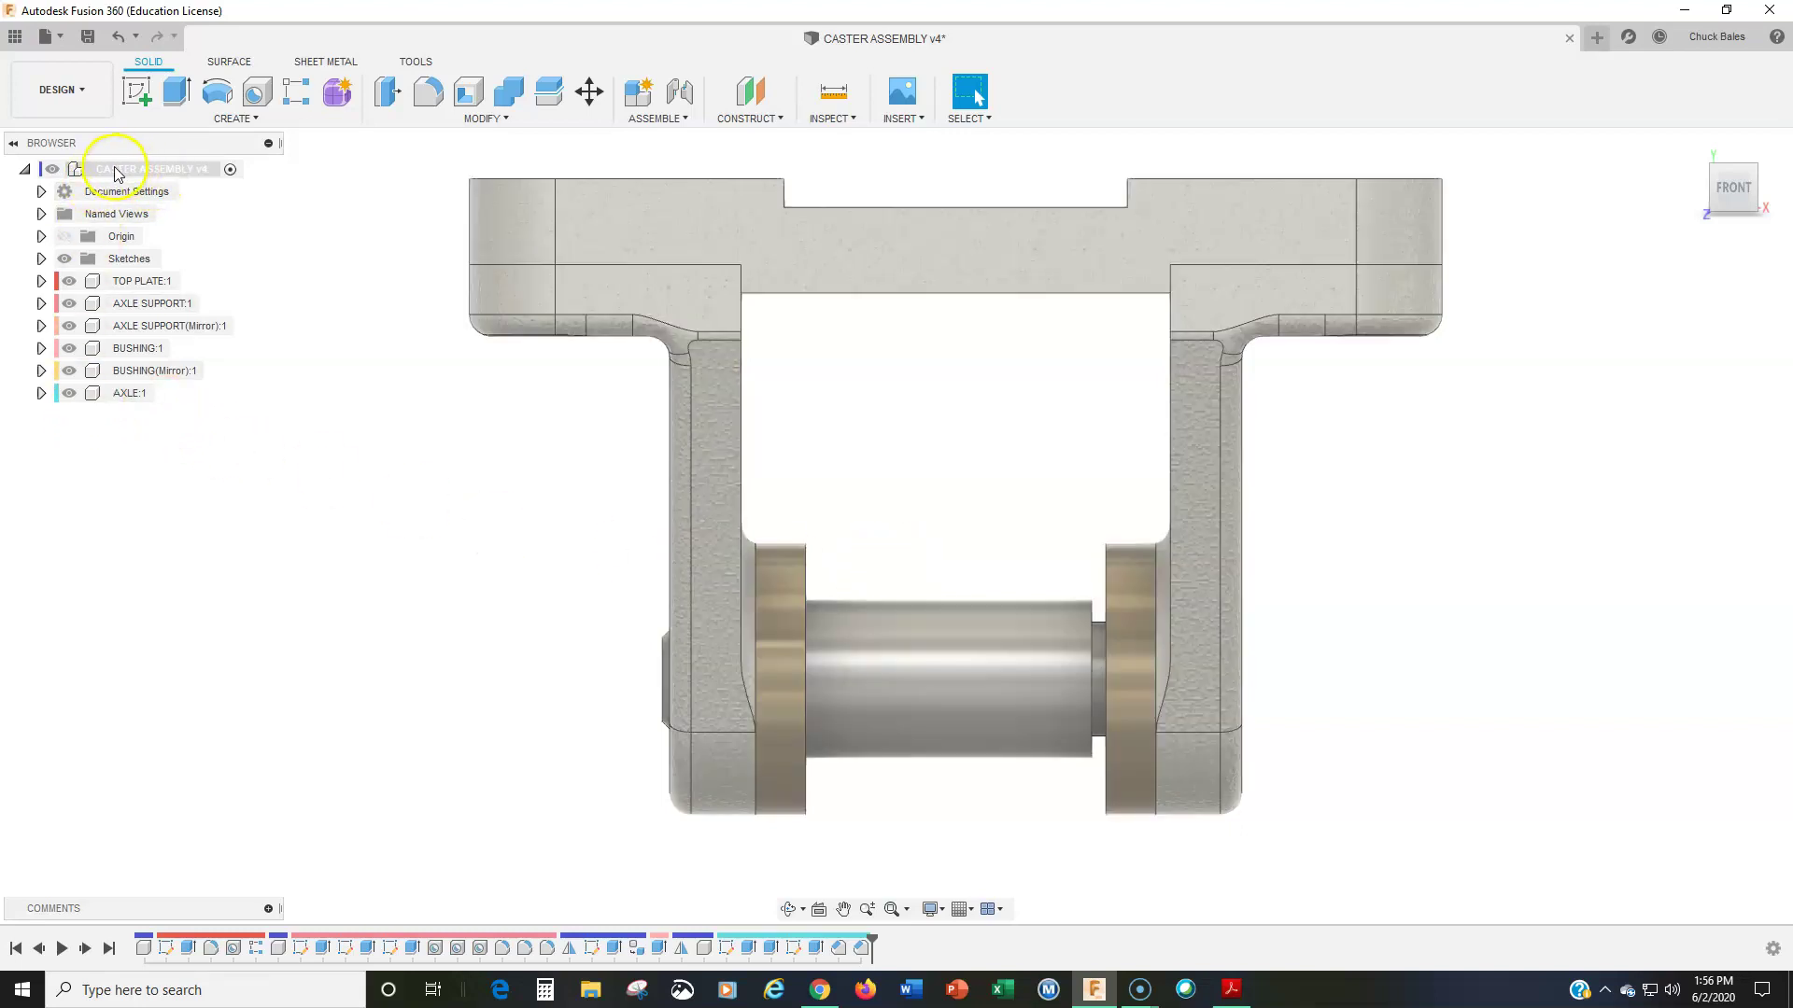
pyautogui.rightClick(128, 399)
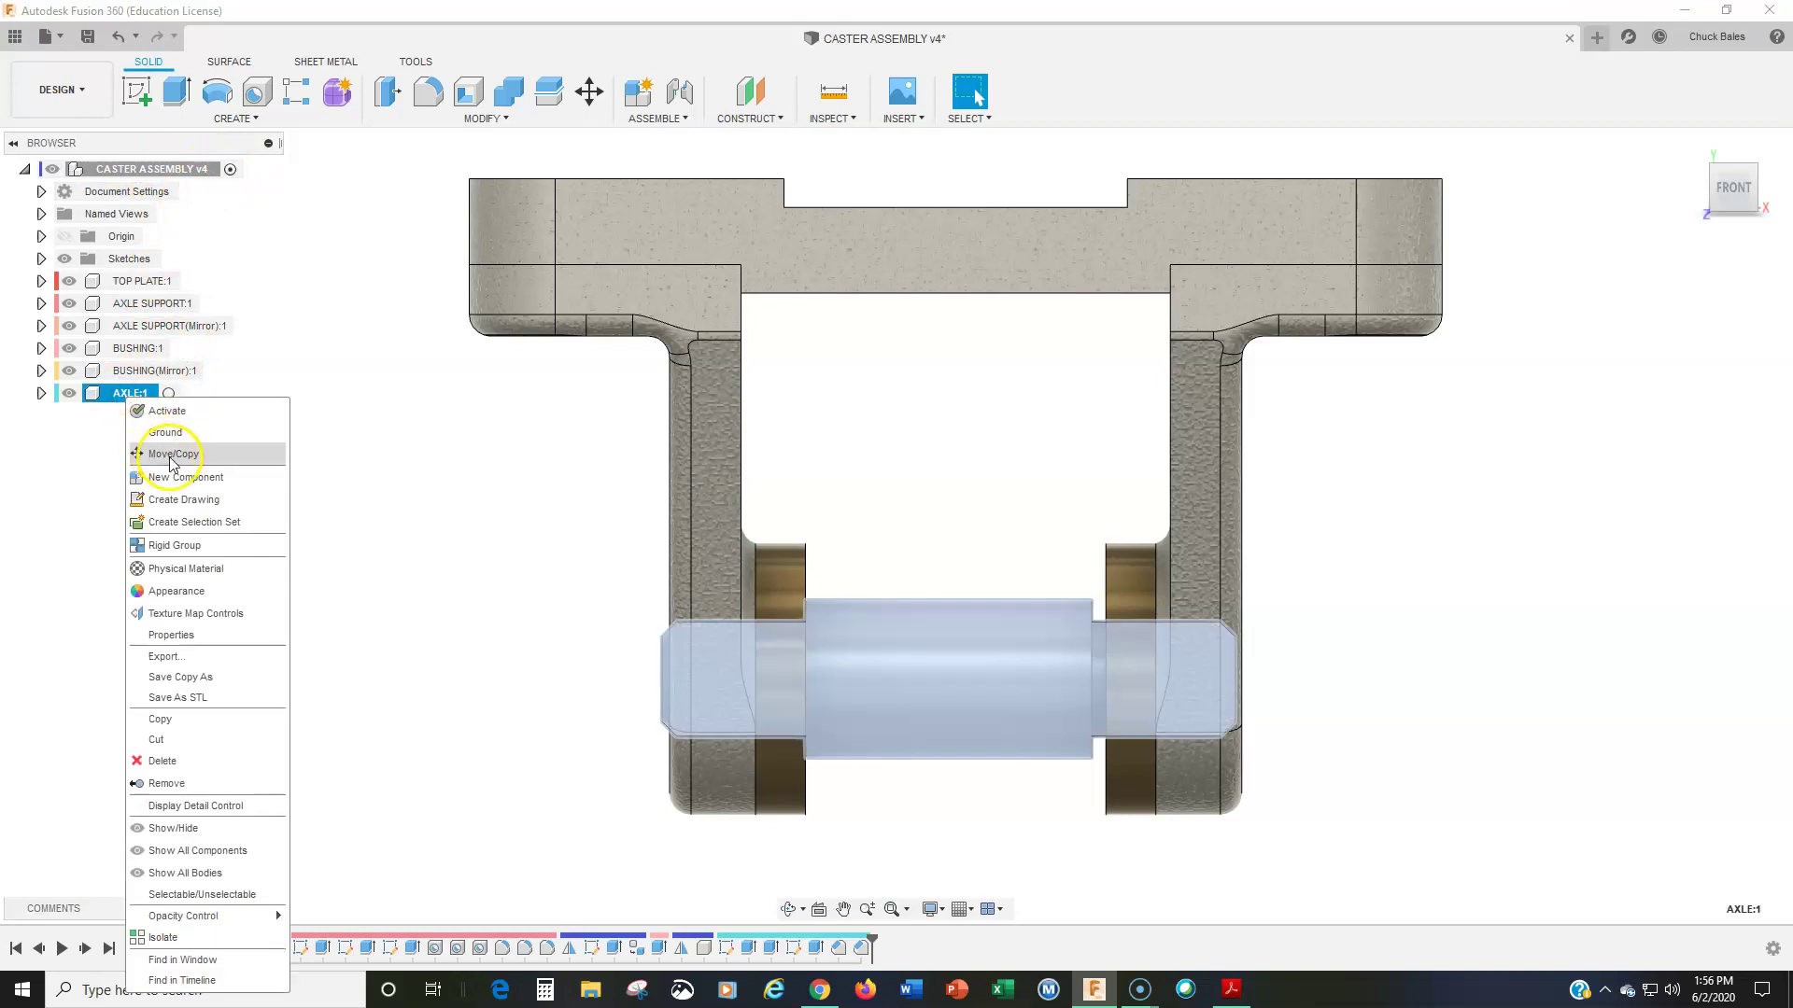
pyautogui.click(172, 455)
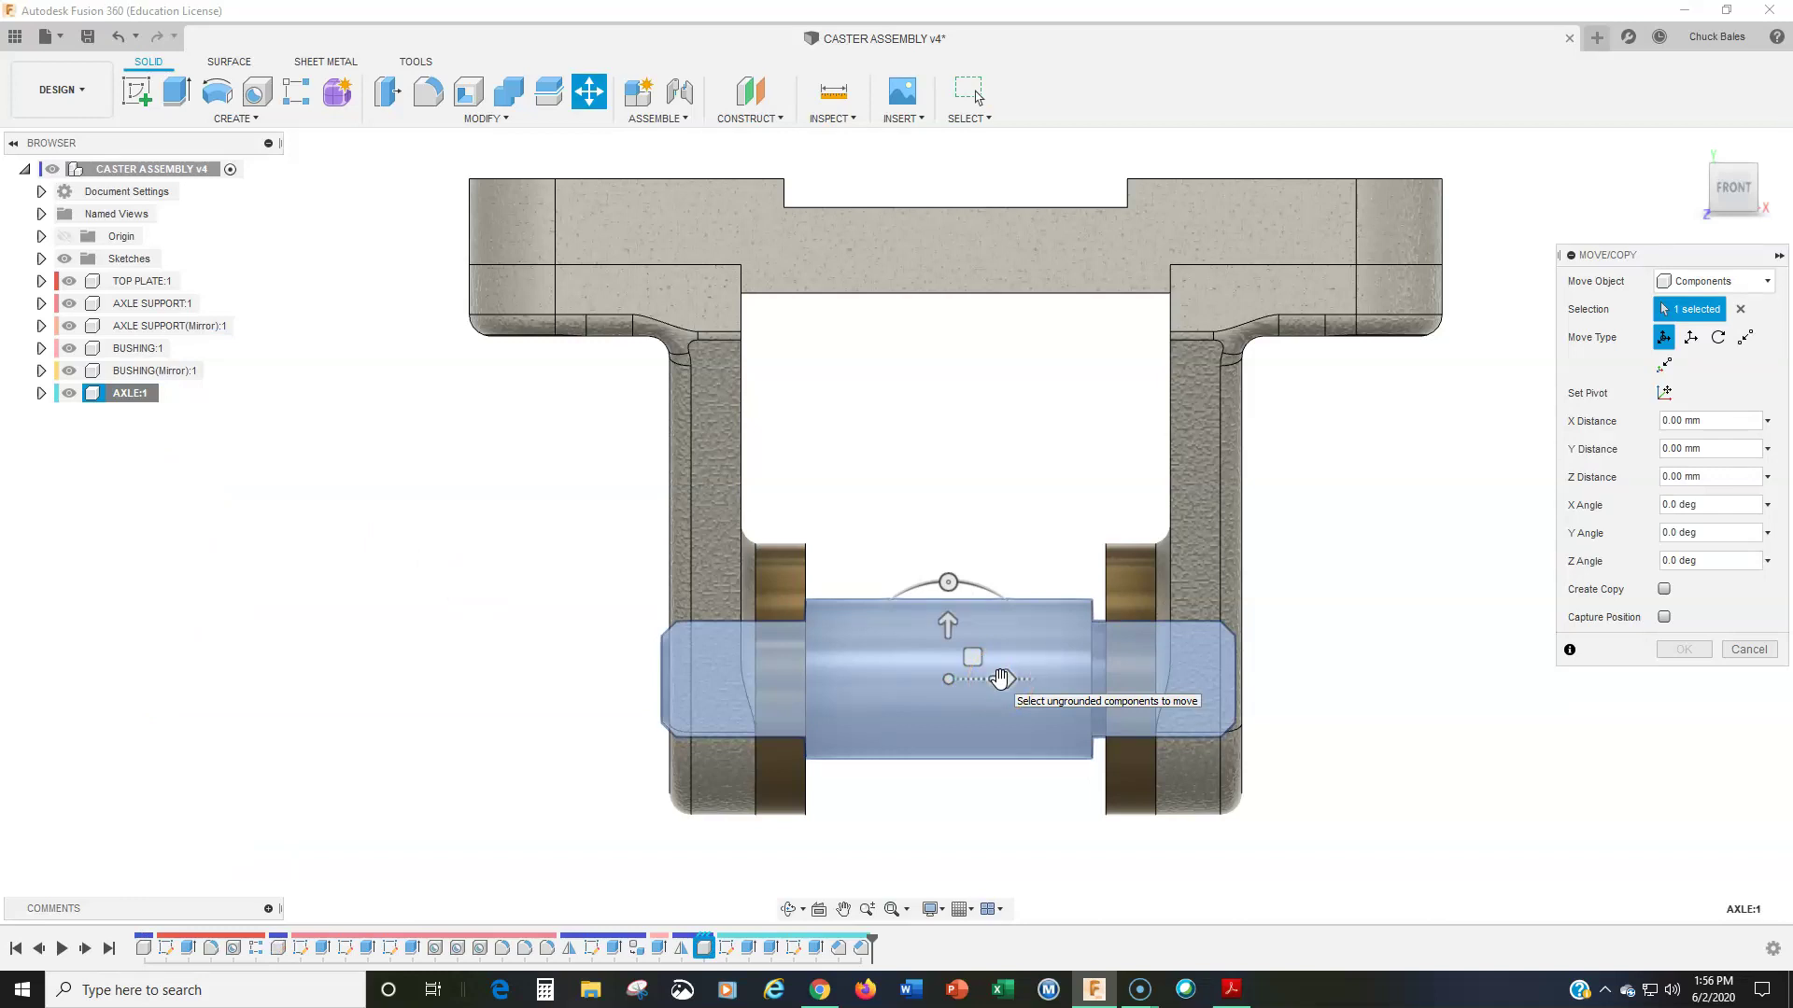
pyautogui.moveTo(1000, 679); pyautogui.dragTo(1022, 683)
pyautogui.click(1141, 726)
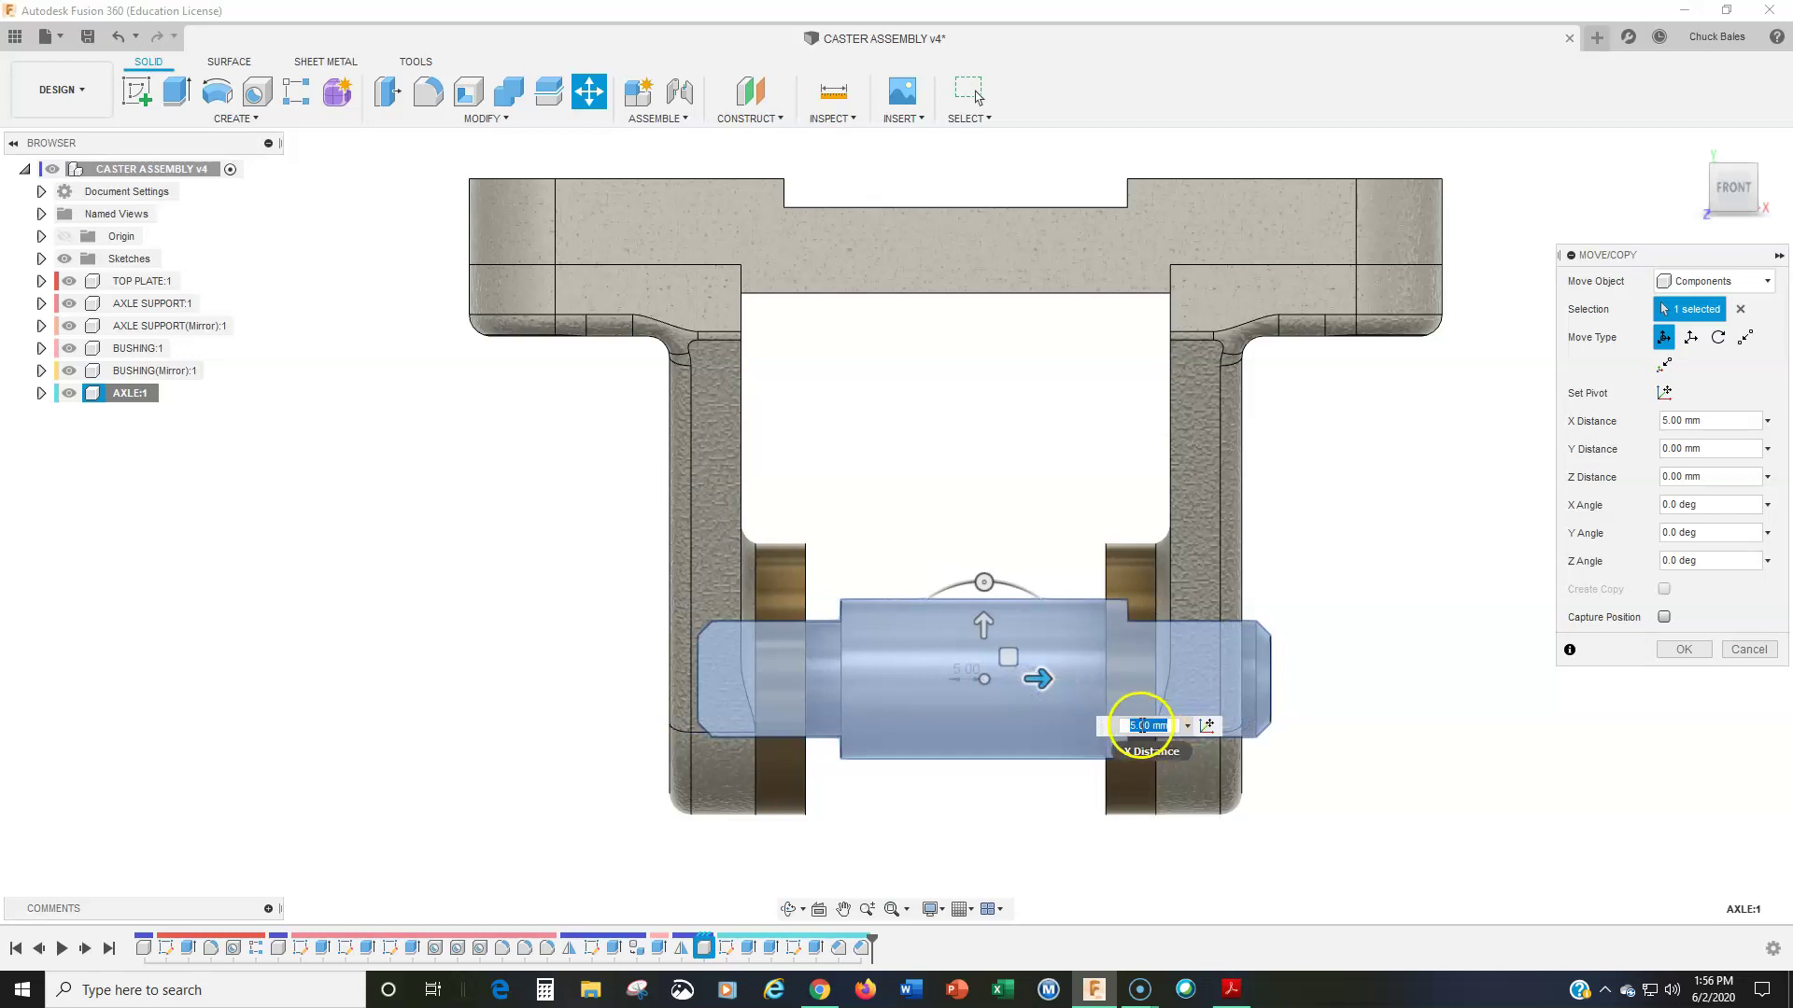
pyautogui.write('1')
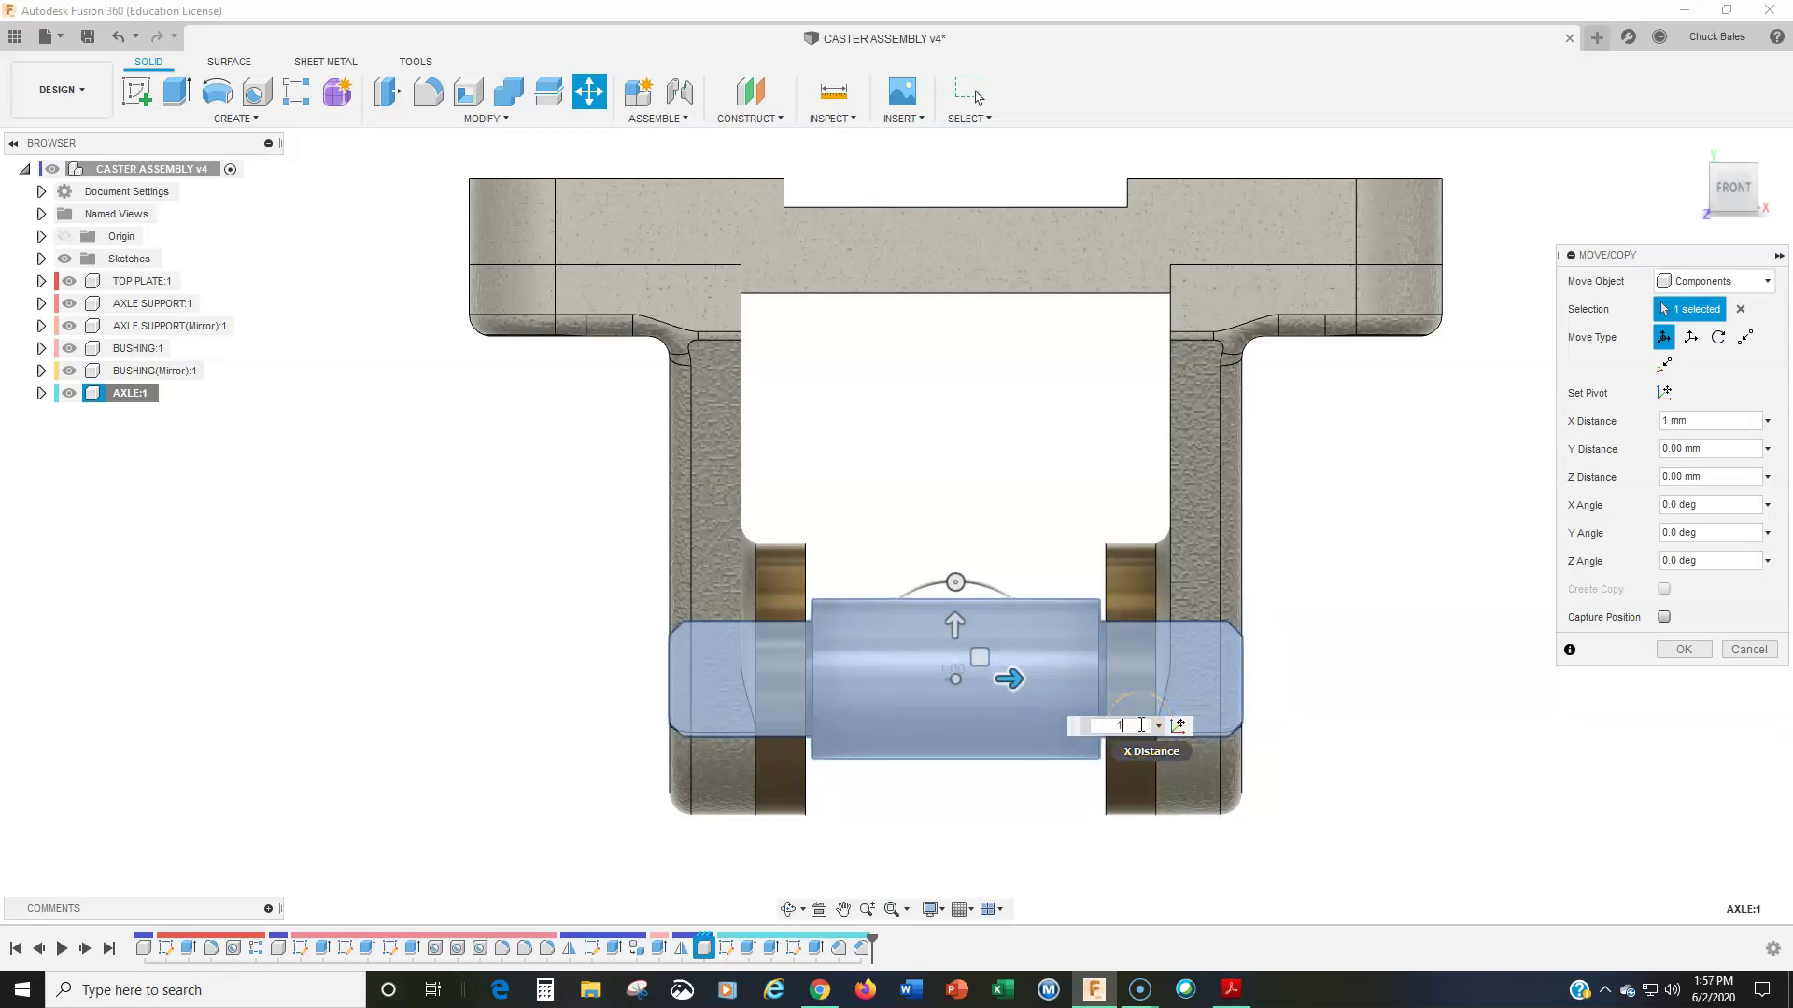
pyautogui.press('Return')
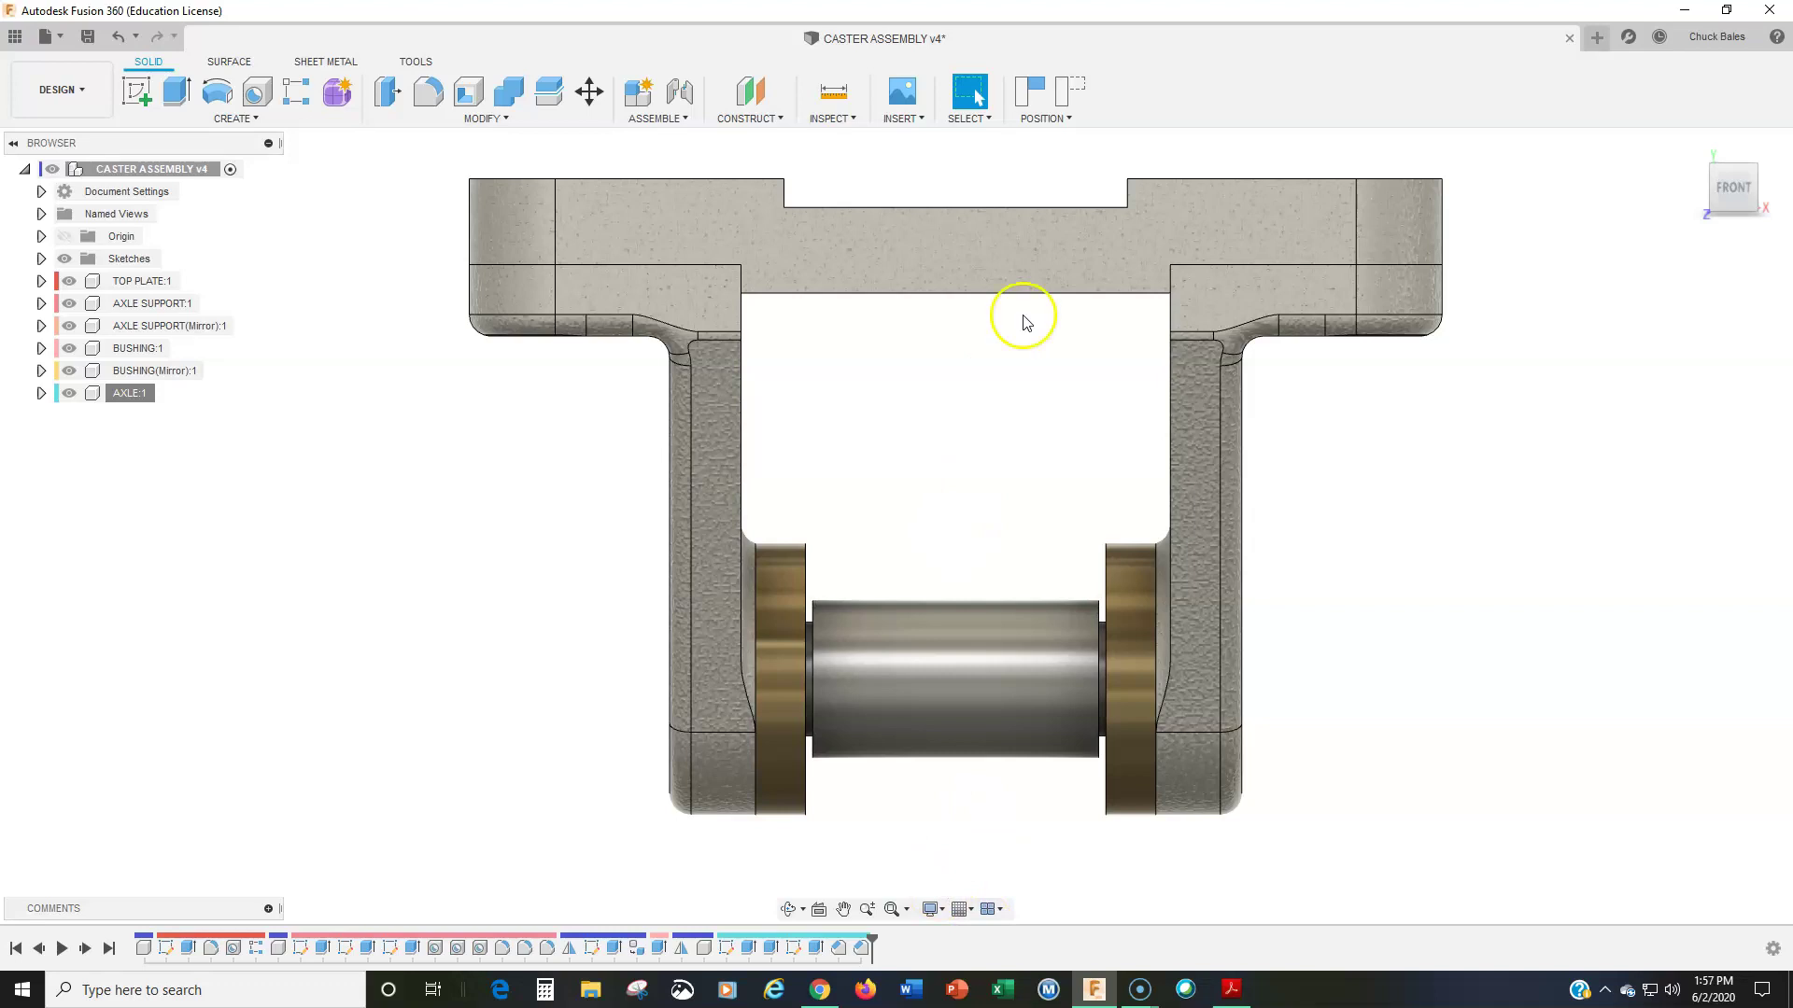
pyautogui.click(1036, 92)
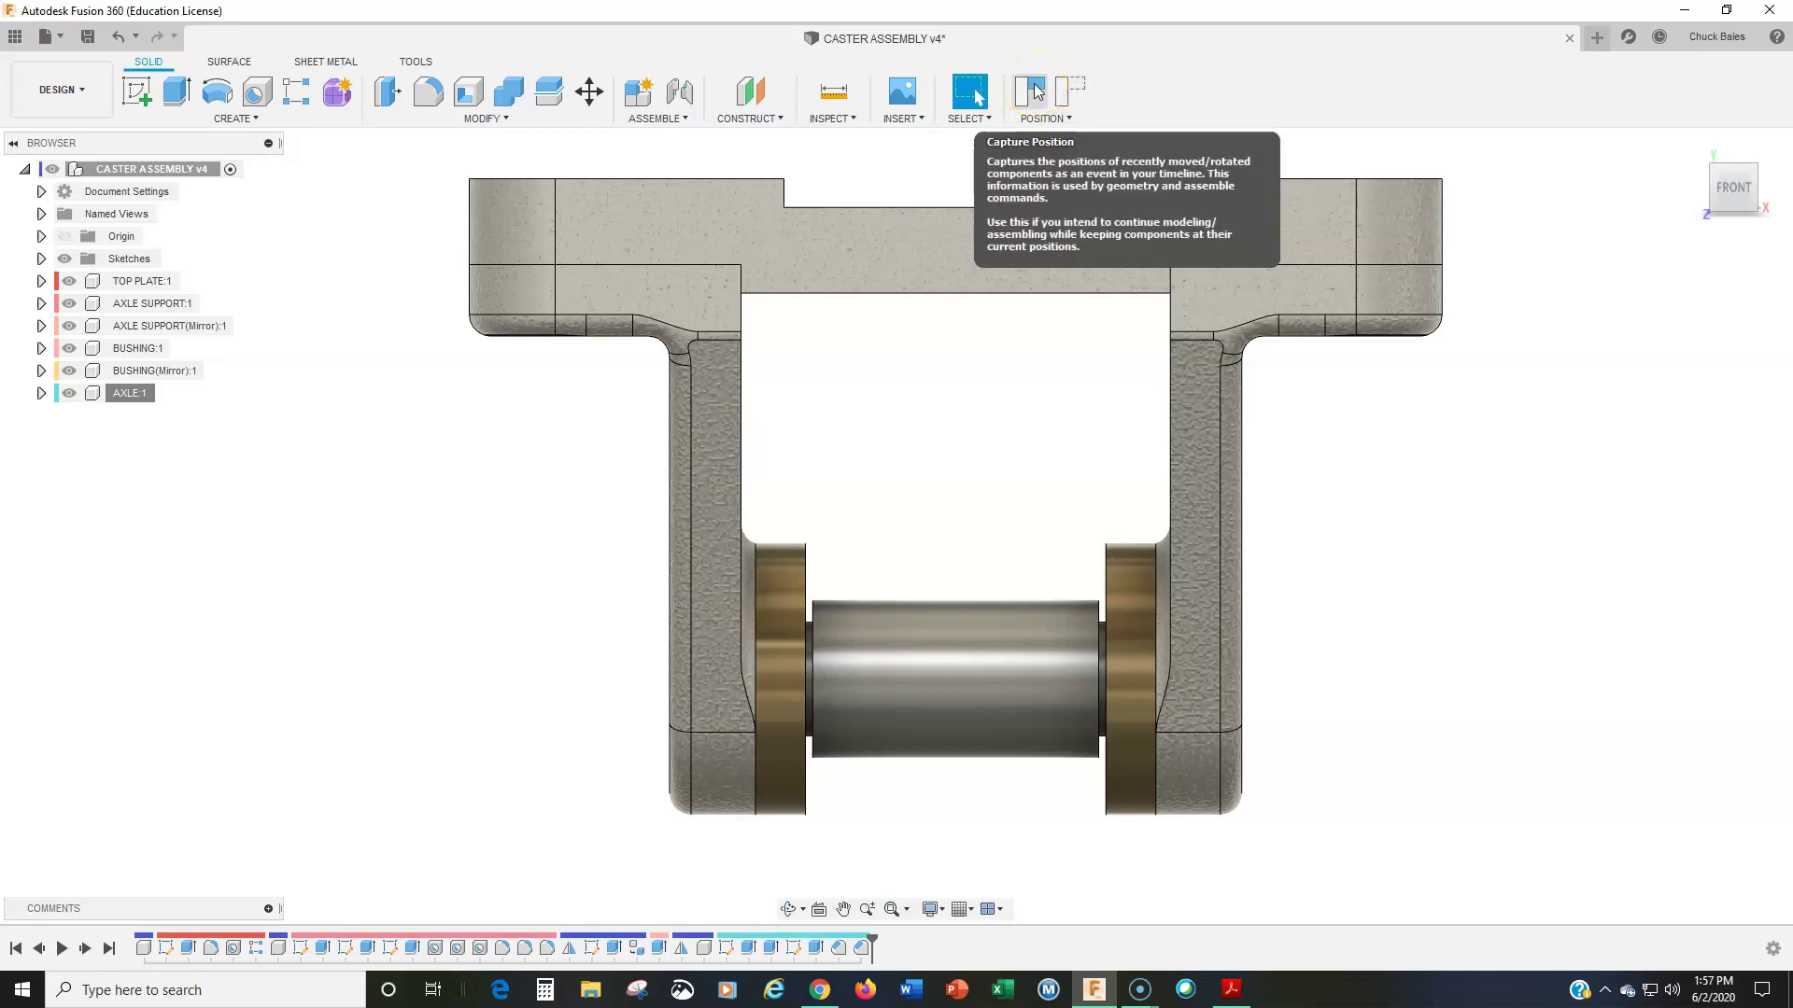
pyautogui.click(1036, 92)
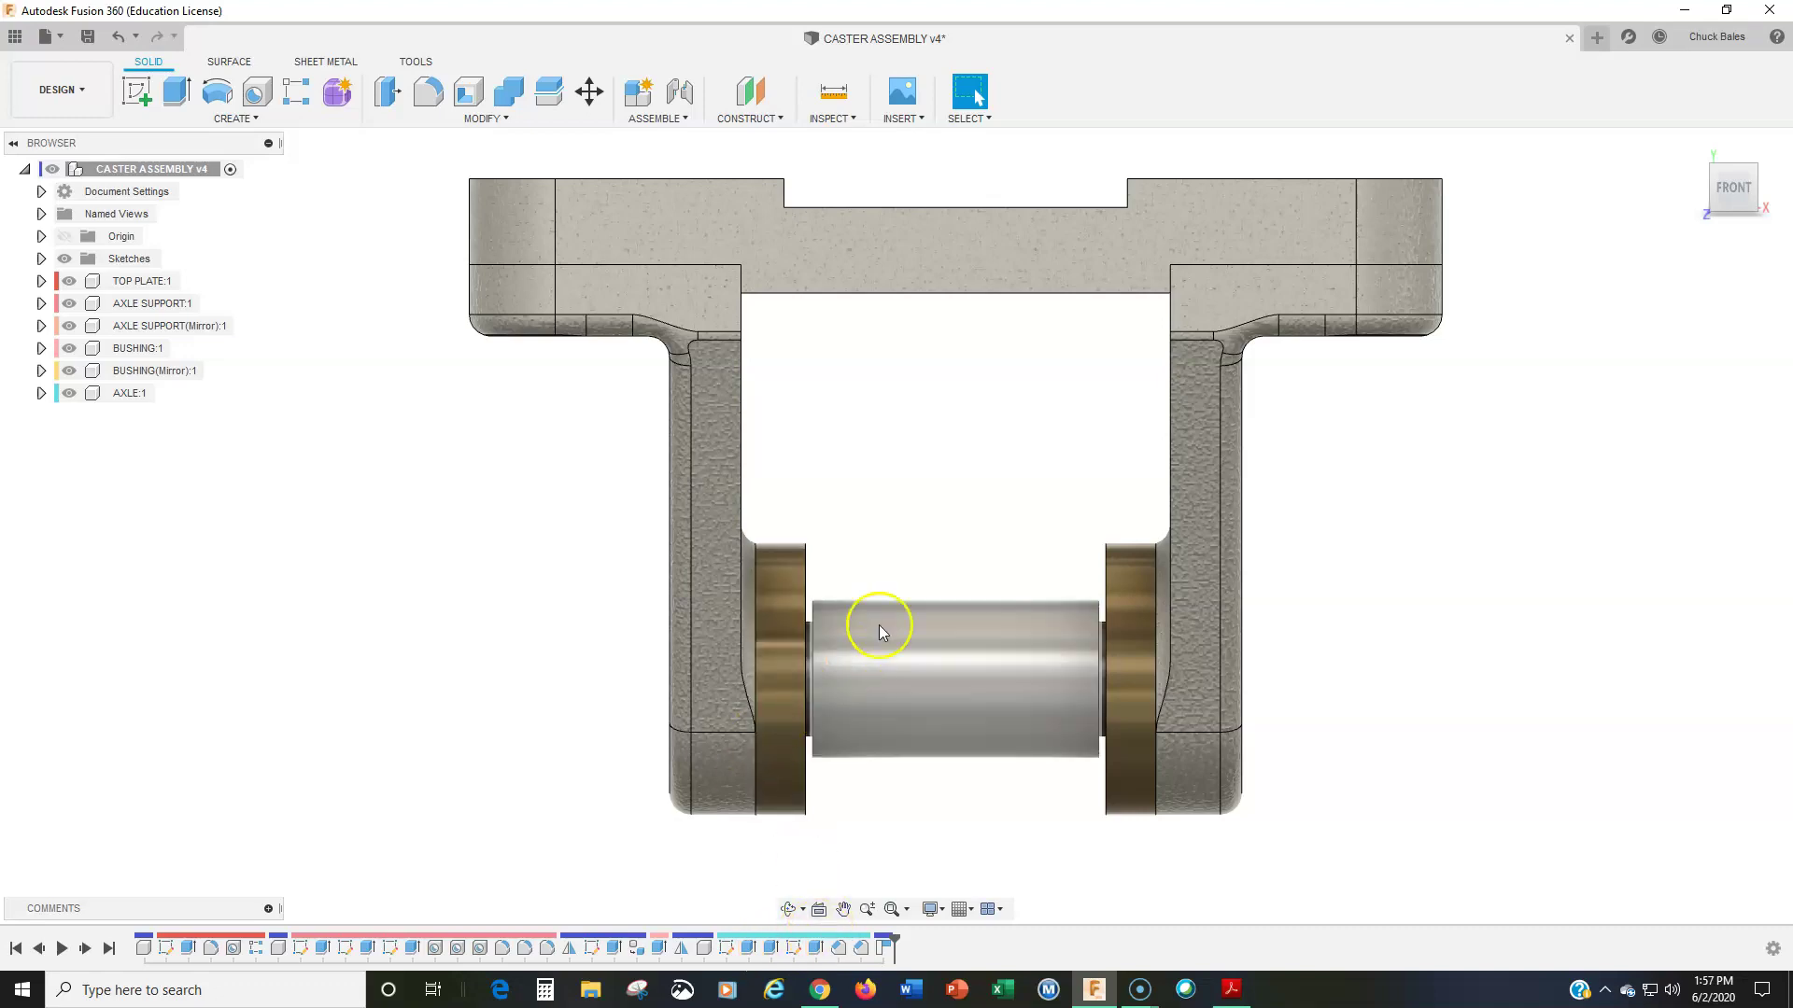
# Step: Assign the physical material Steel AISI 1020 108 ANLD from the Fusion 360 Material Library's metals to the AXLE component
pyautogui.moveTo(997, 574)
pyautogui.keyDown('shift'); pyautogui.mouseDown(button='middle')
pyautogui.moveTo(952, 585)
pyautogui.moveTo(977, 504)
pyautogui.moveTo(1070, 543)
pyautogui.moveTo(929, 599)
pyautogui.mouseUp(button='middle'); pyautogui.keyUp('shift')
pyautogui.keyDown('shift'); pyautogui.moveTo(904, 539); pyautogui.dragTo(983, 529, button='middle'); pyautogui.keyUp('shift')
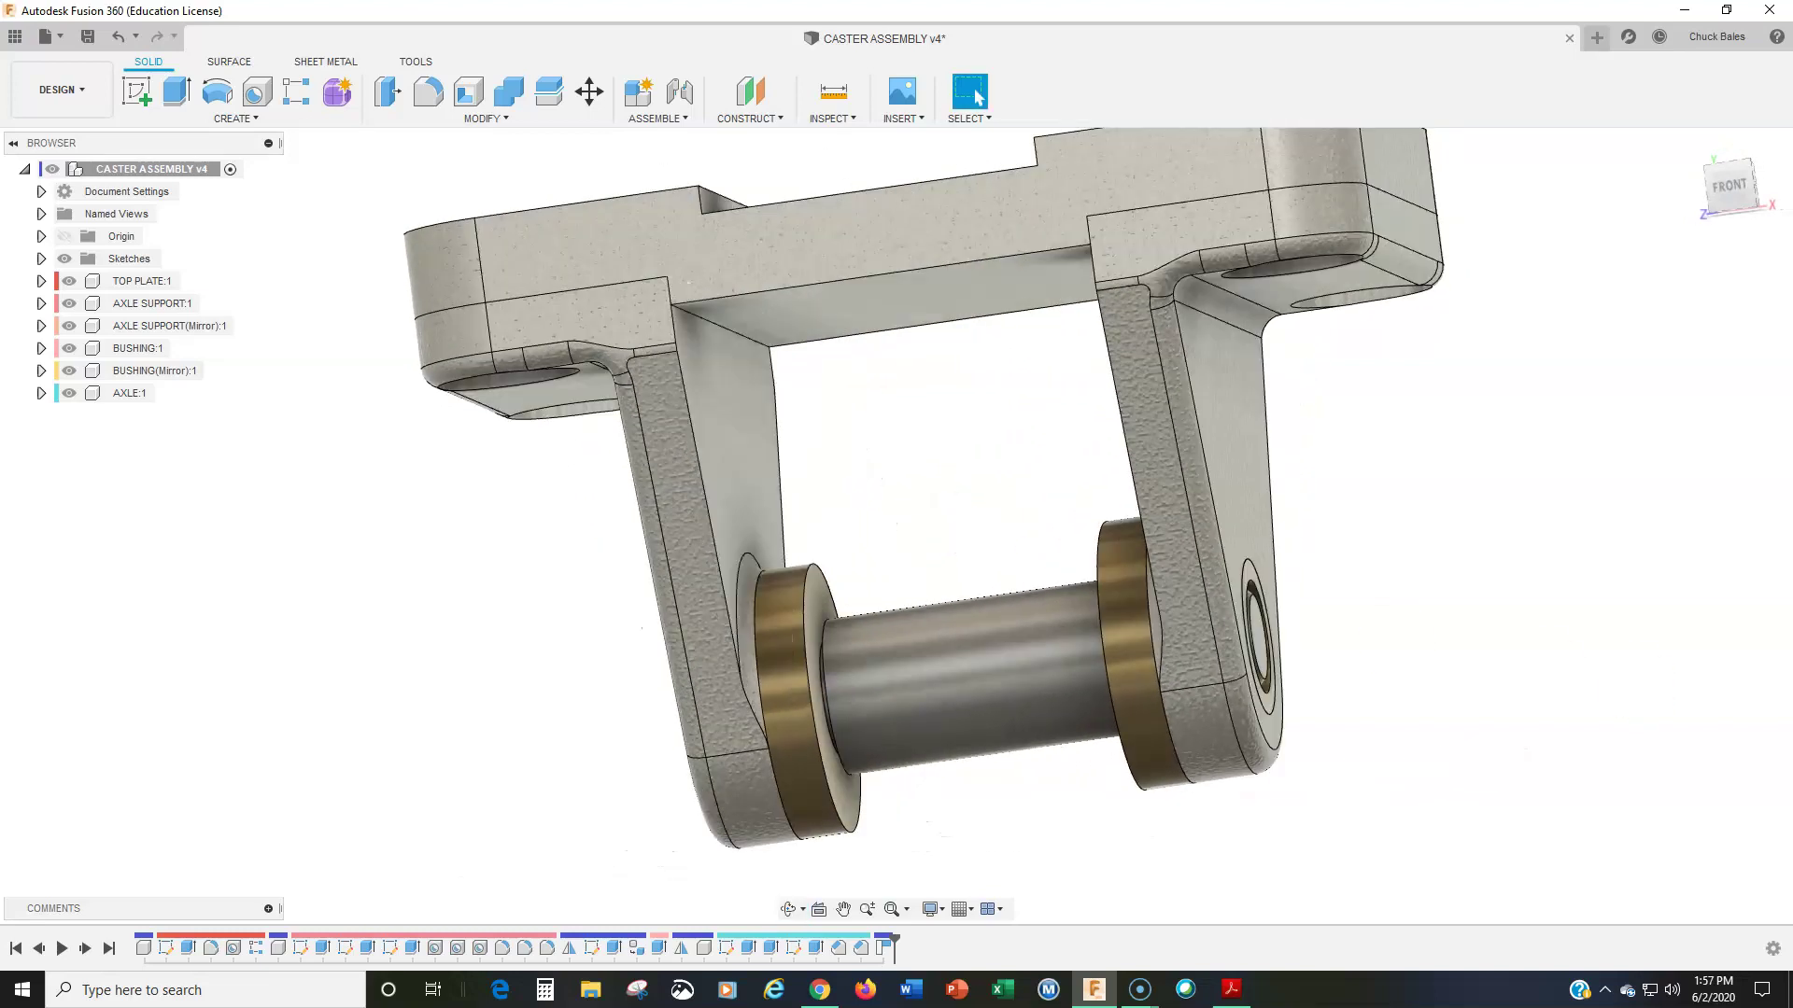
pyautogui.rightClick(128, 397)
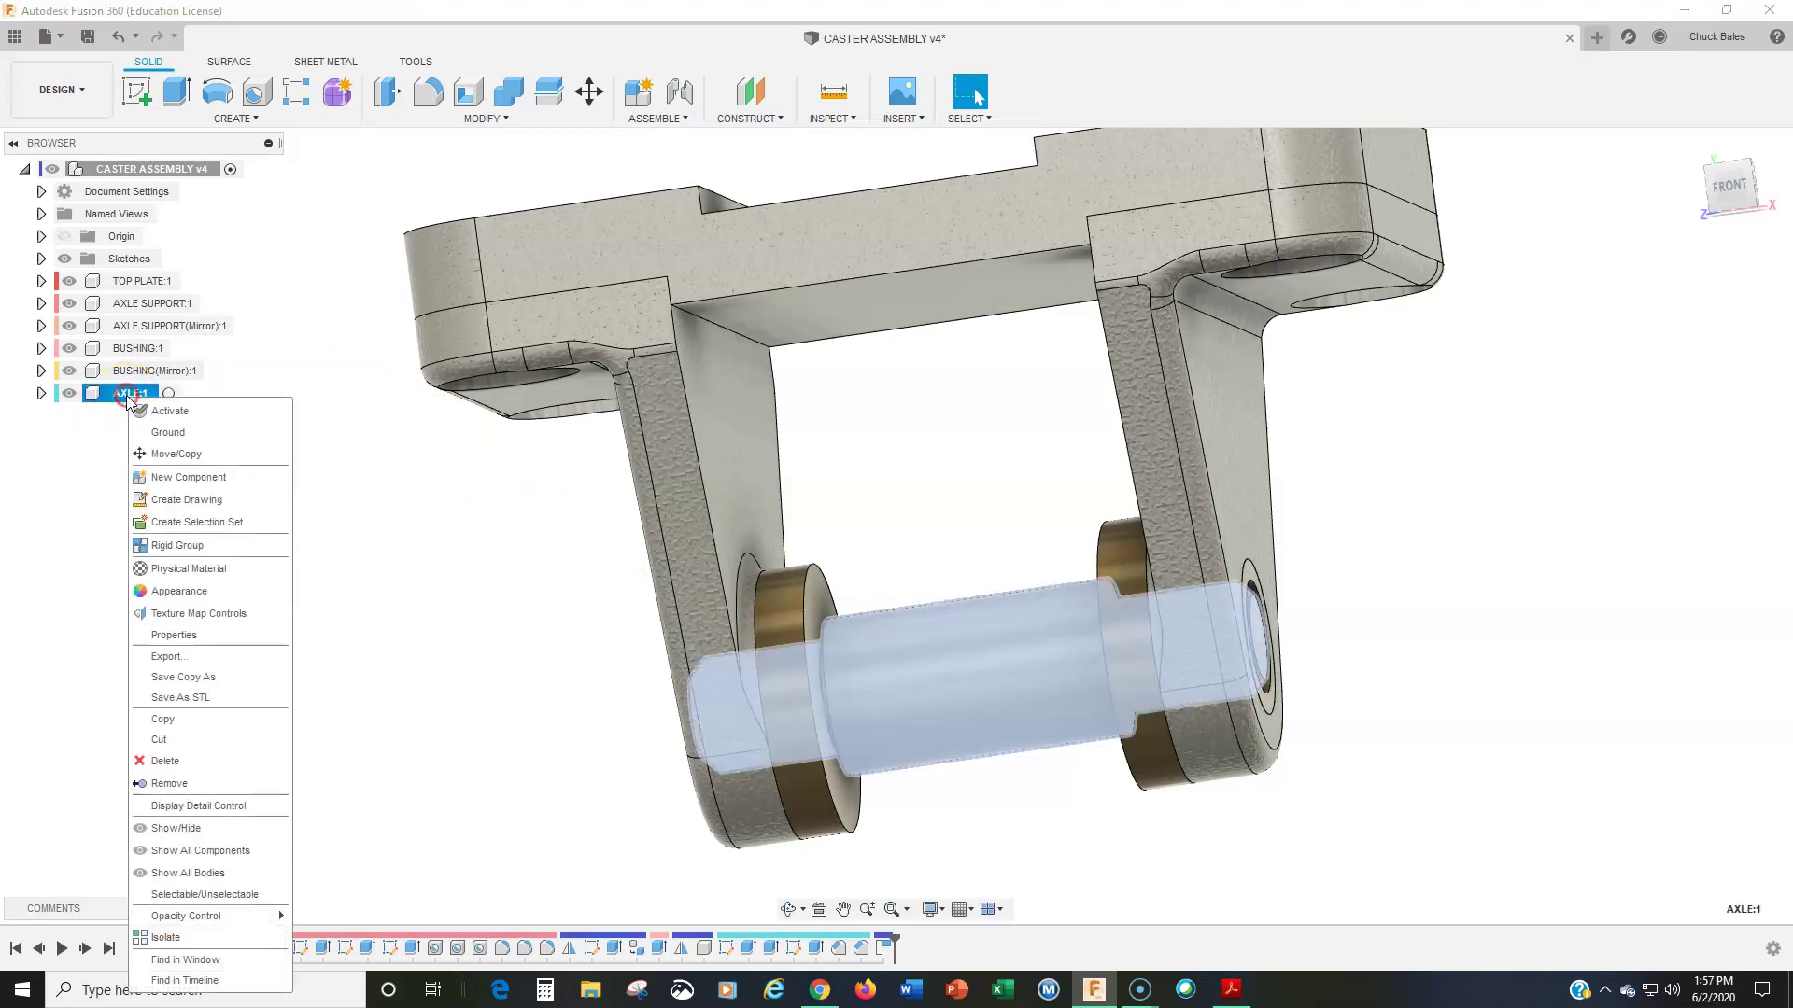
pyautogui.click(181, 571)
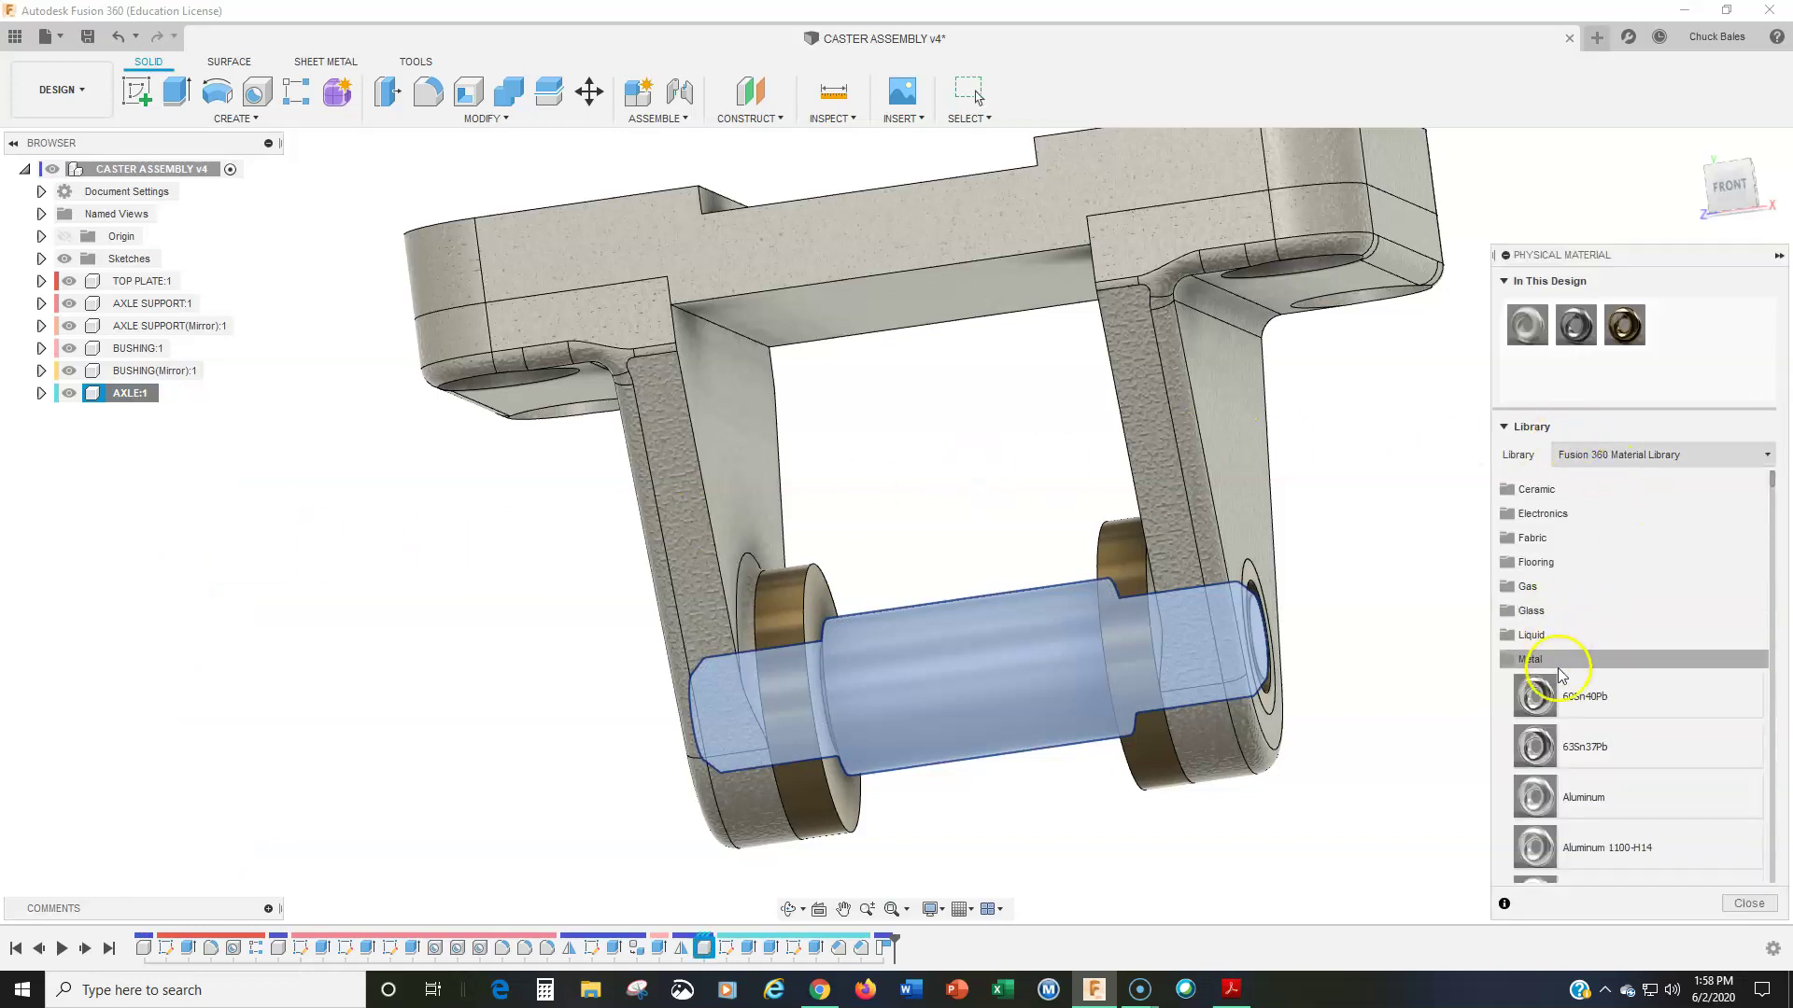
pyautogui.scroll(-3, 1617, 714)
pyautogui.scroll(-10, 1617, 715)
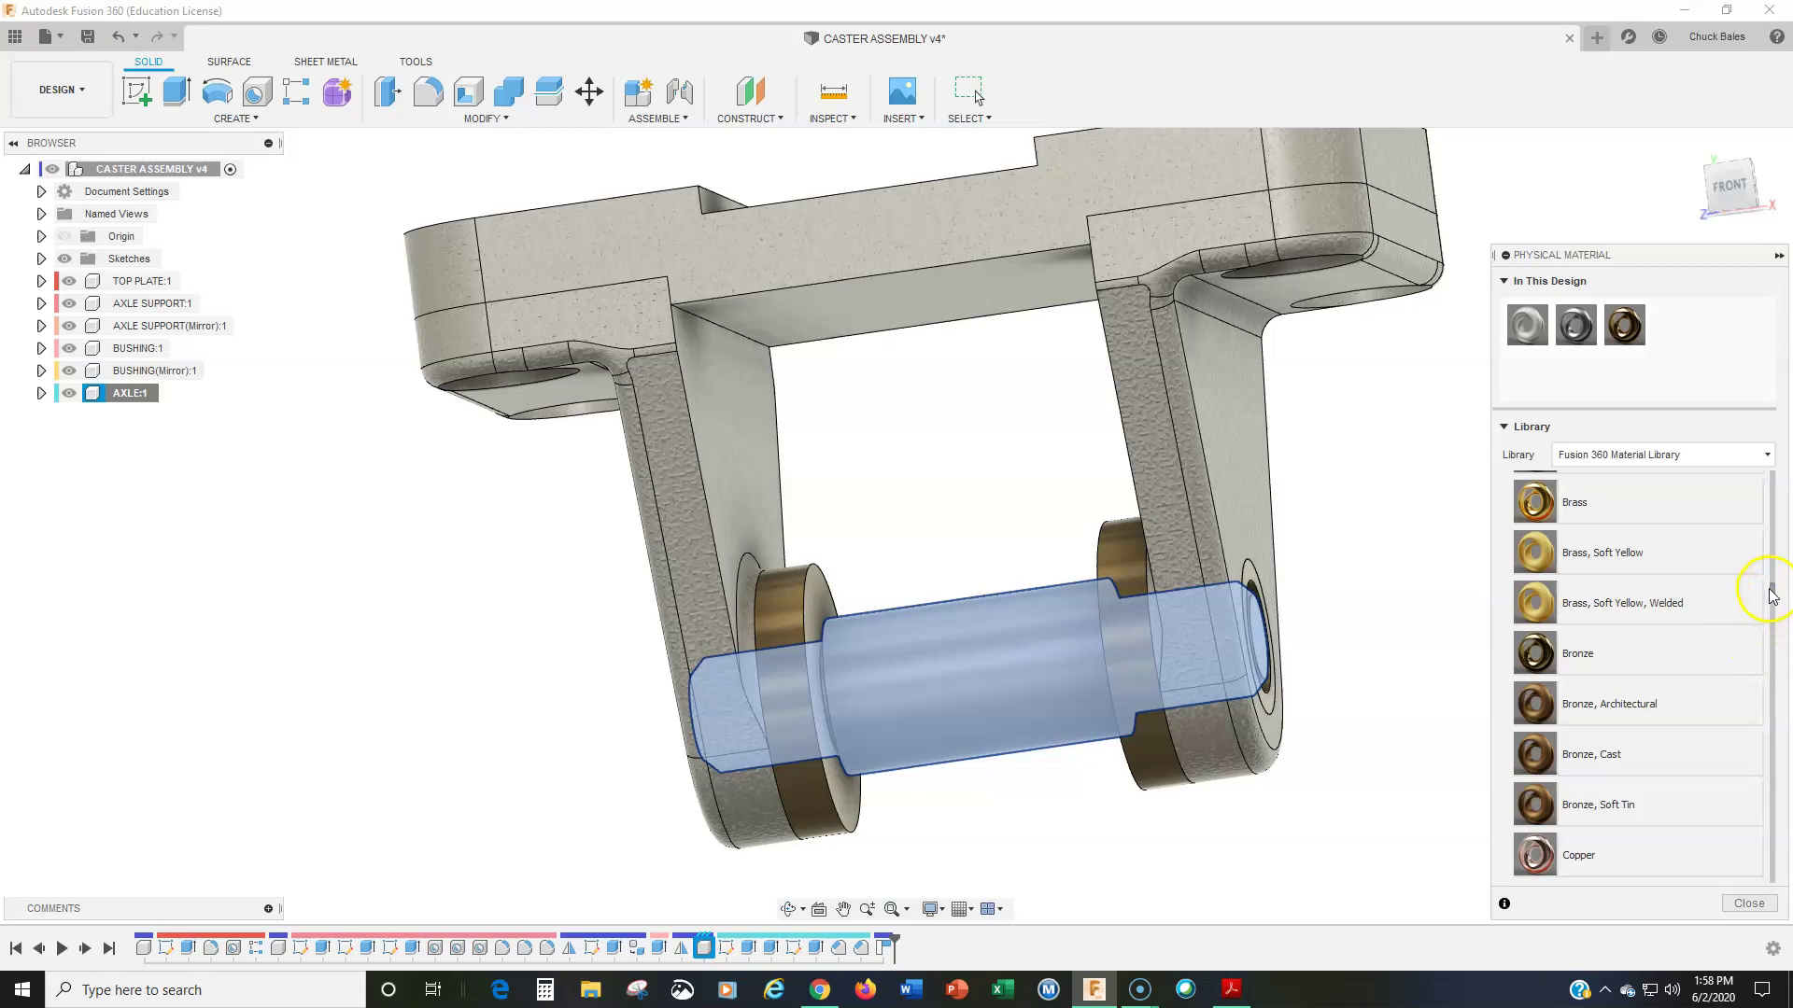
pyautogui.moveTo(1774, 595); pyautogui.dragTo(1776, 712)
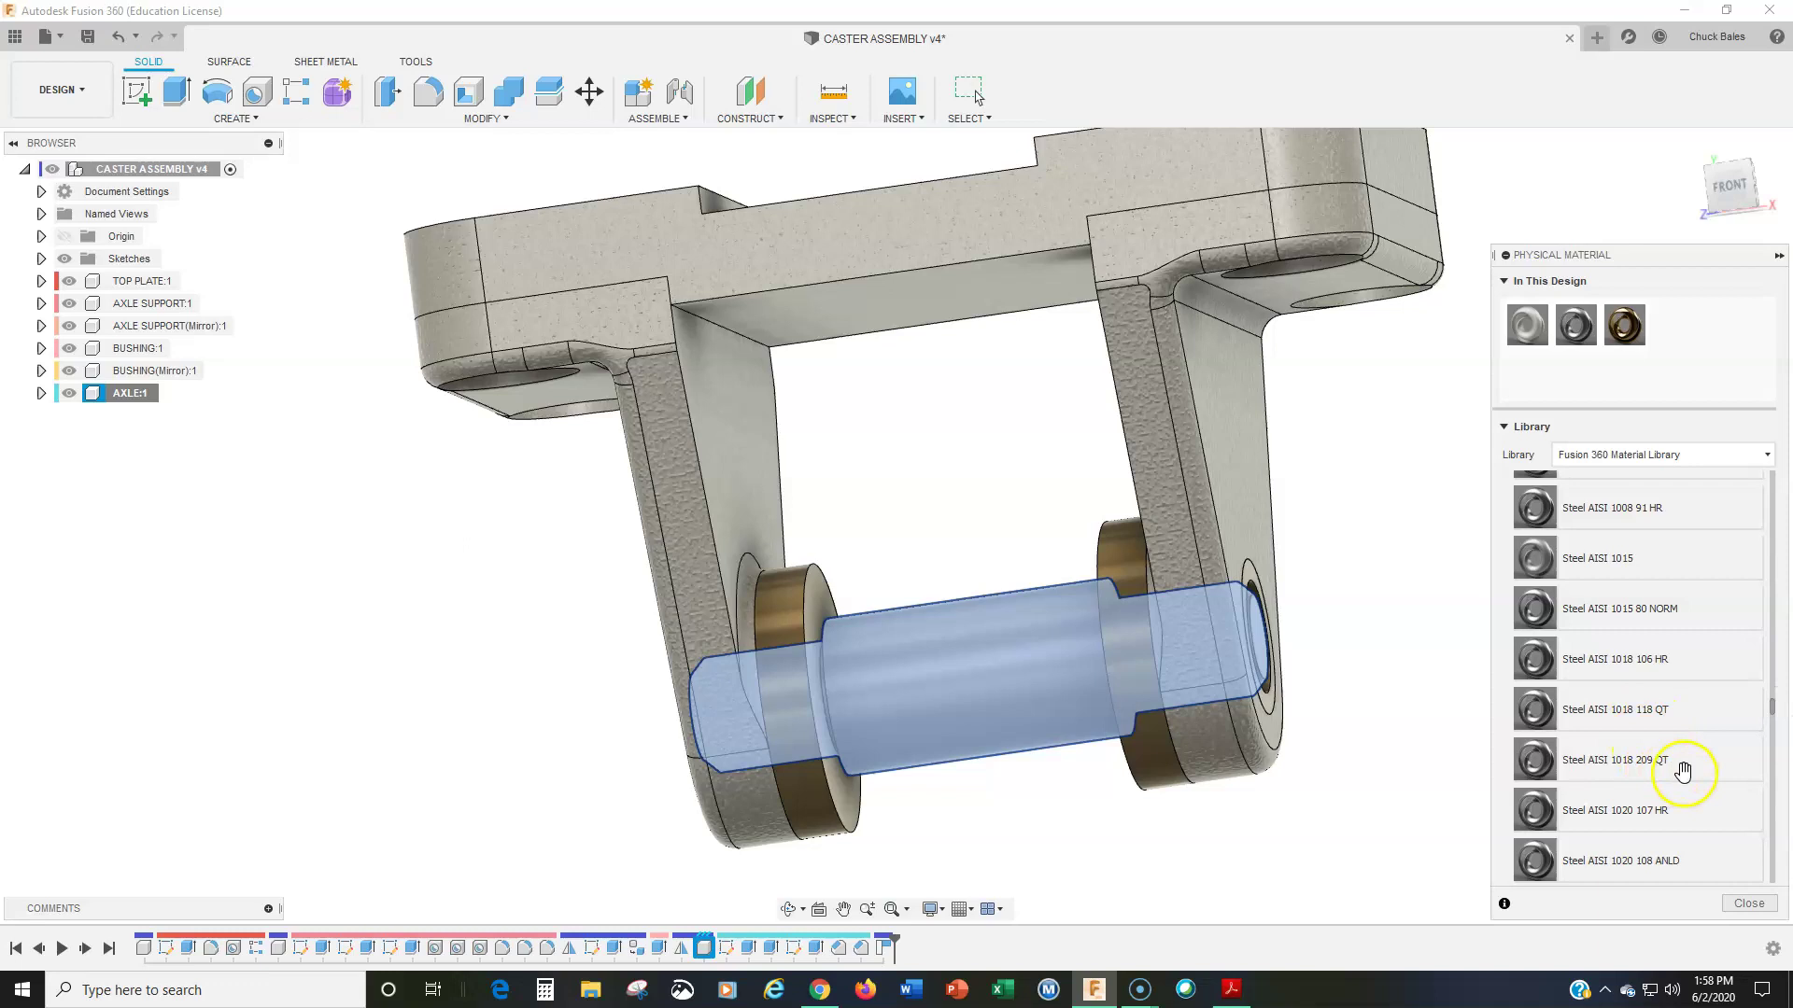
pyautogui.scroll(-1, 1699, 766)
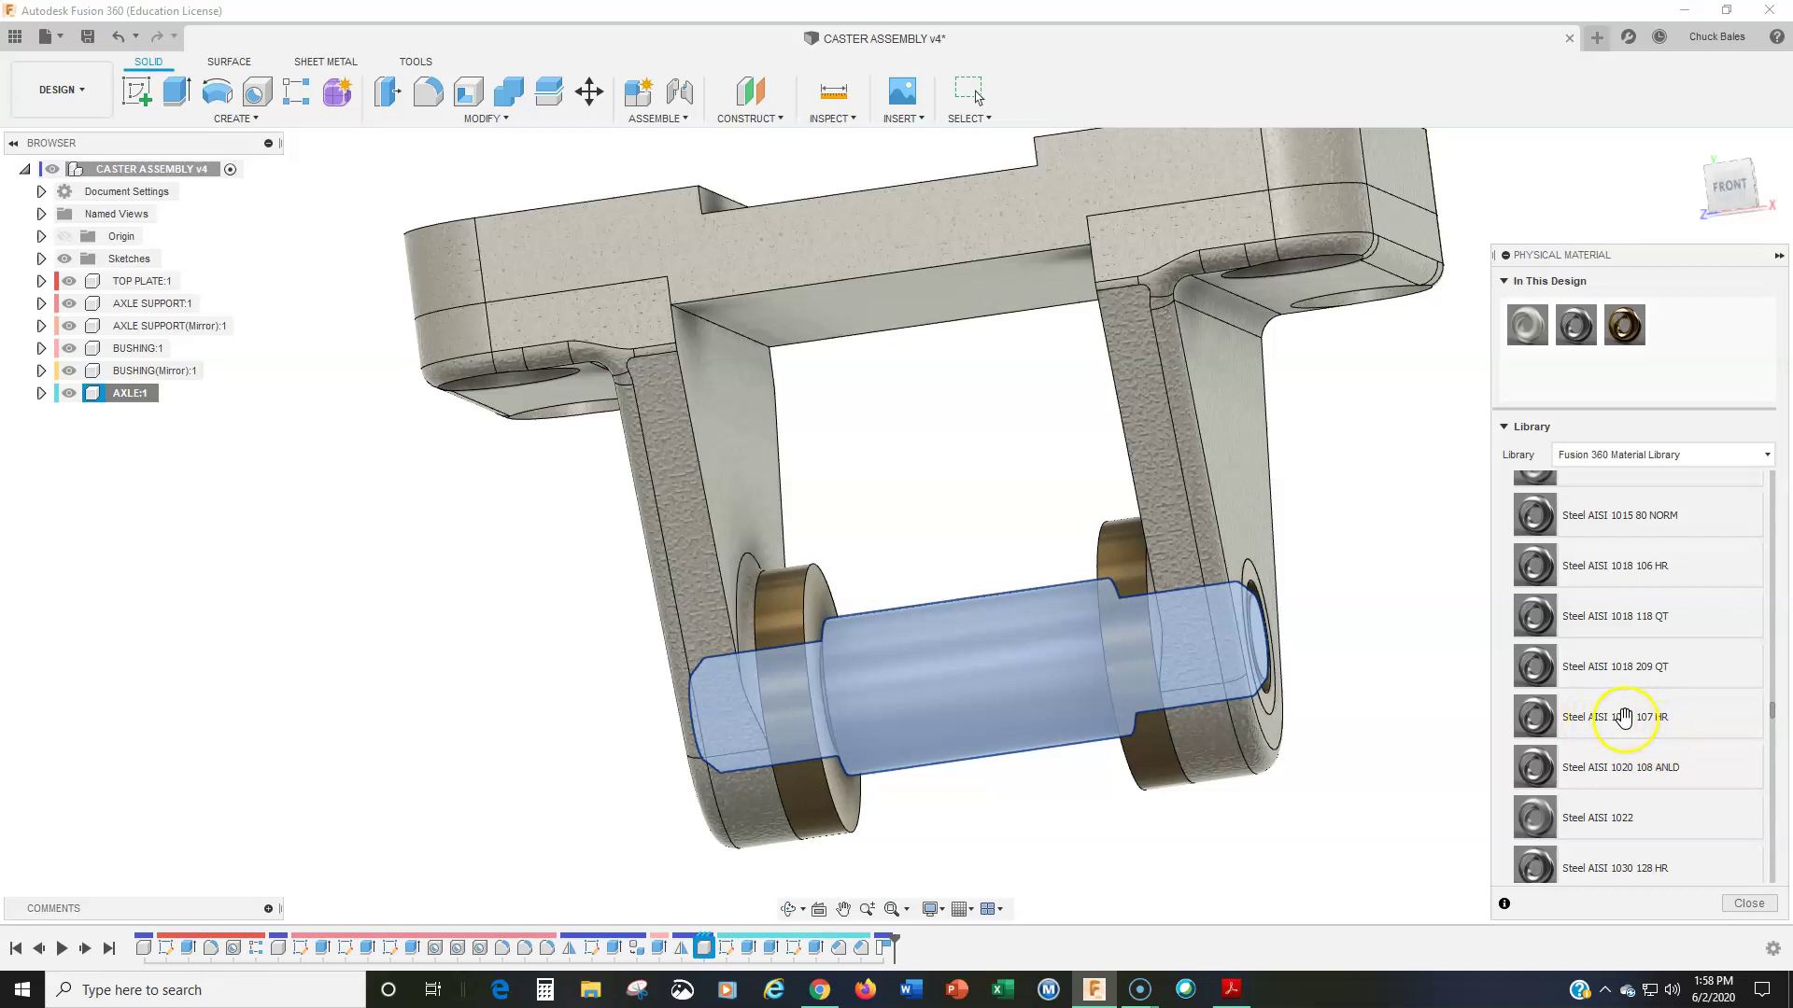
pyautogui.moveTo(1668, 769); pyautogui.dragTo(1033, 652)
pyautogui.moveTo(1678, 769); pyautogui.dragTo(991, 672)
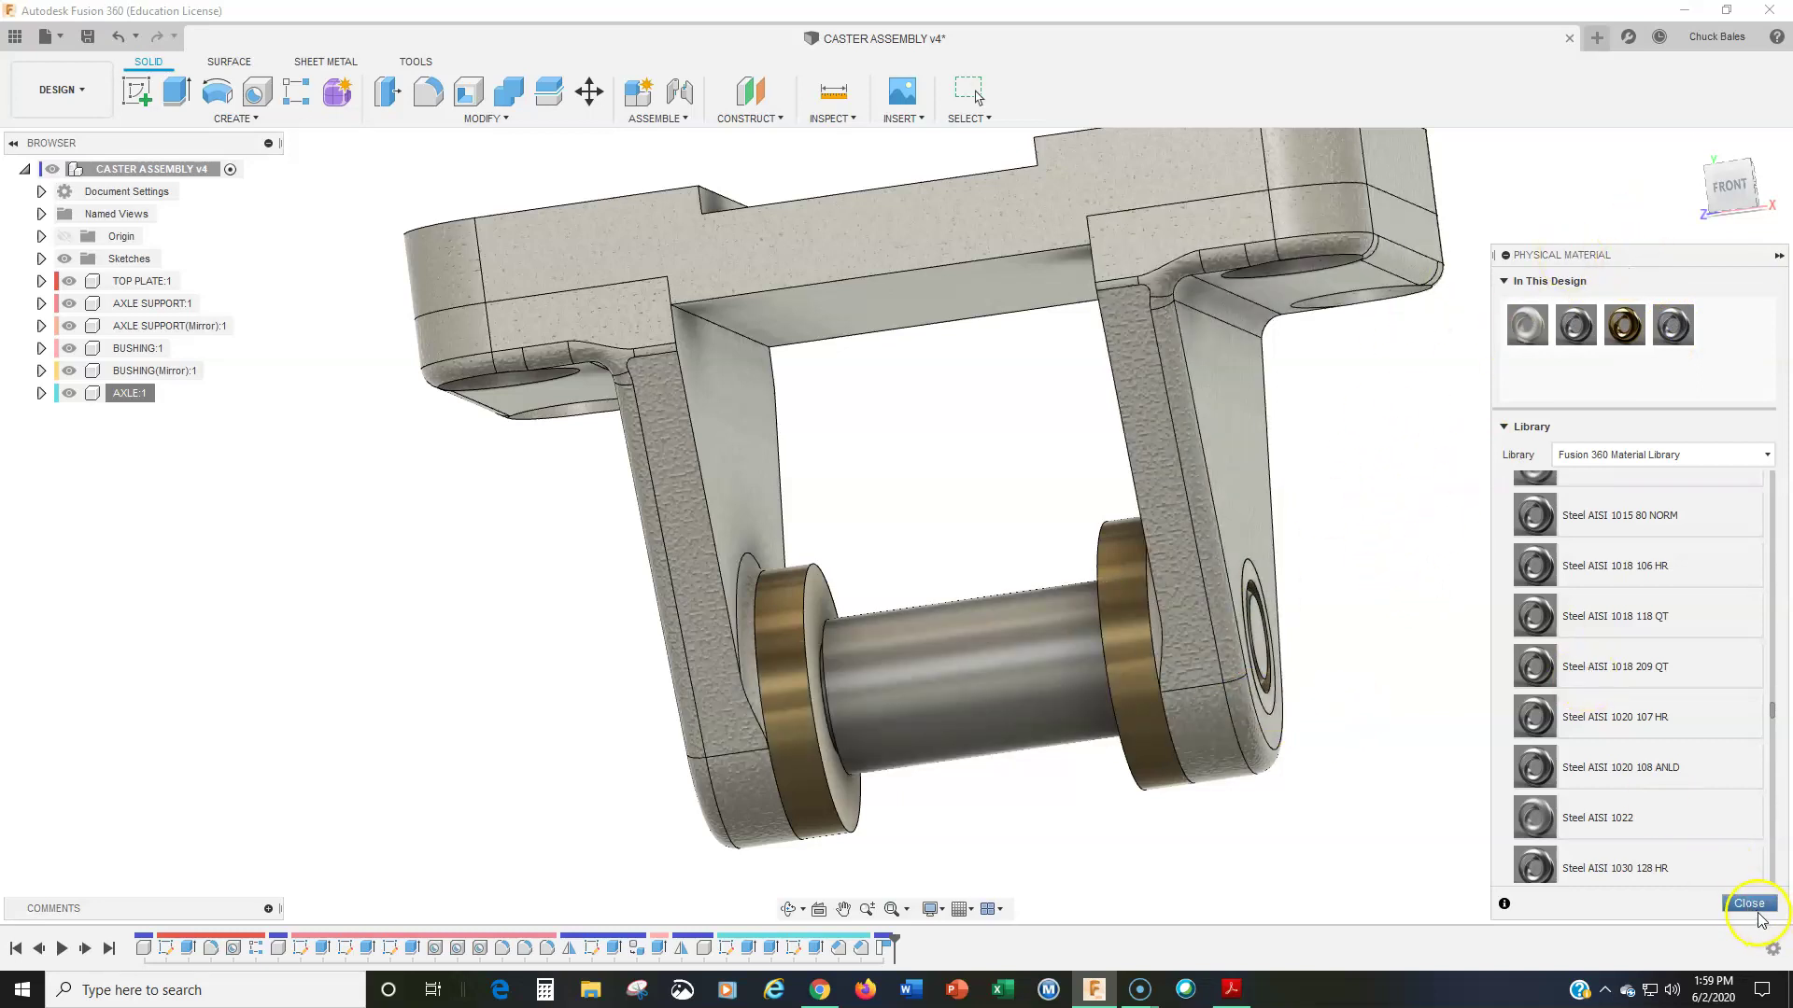
pyautogui.click(1748, 903)
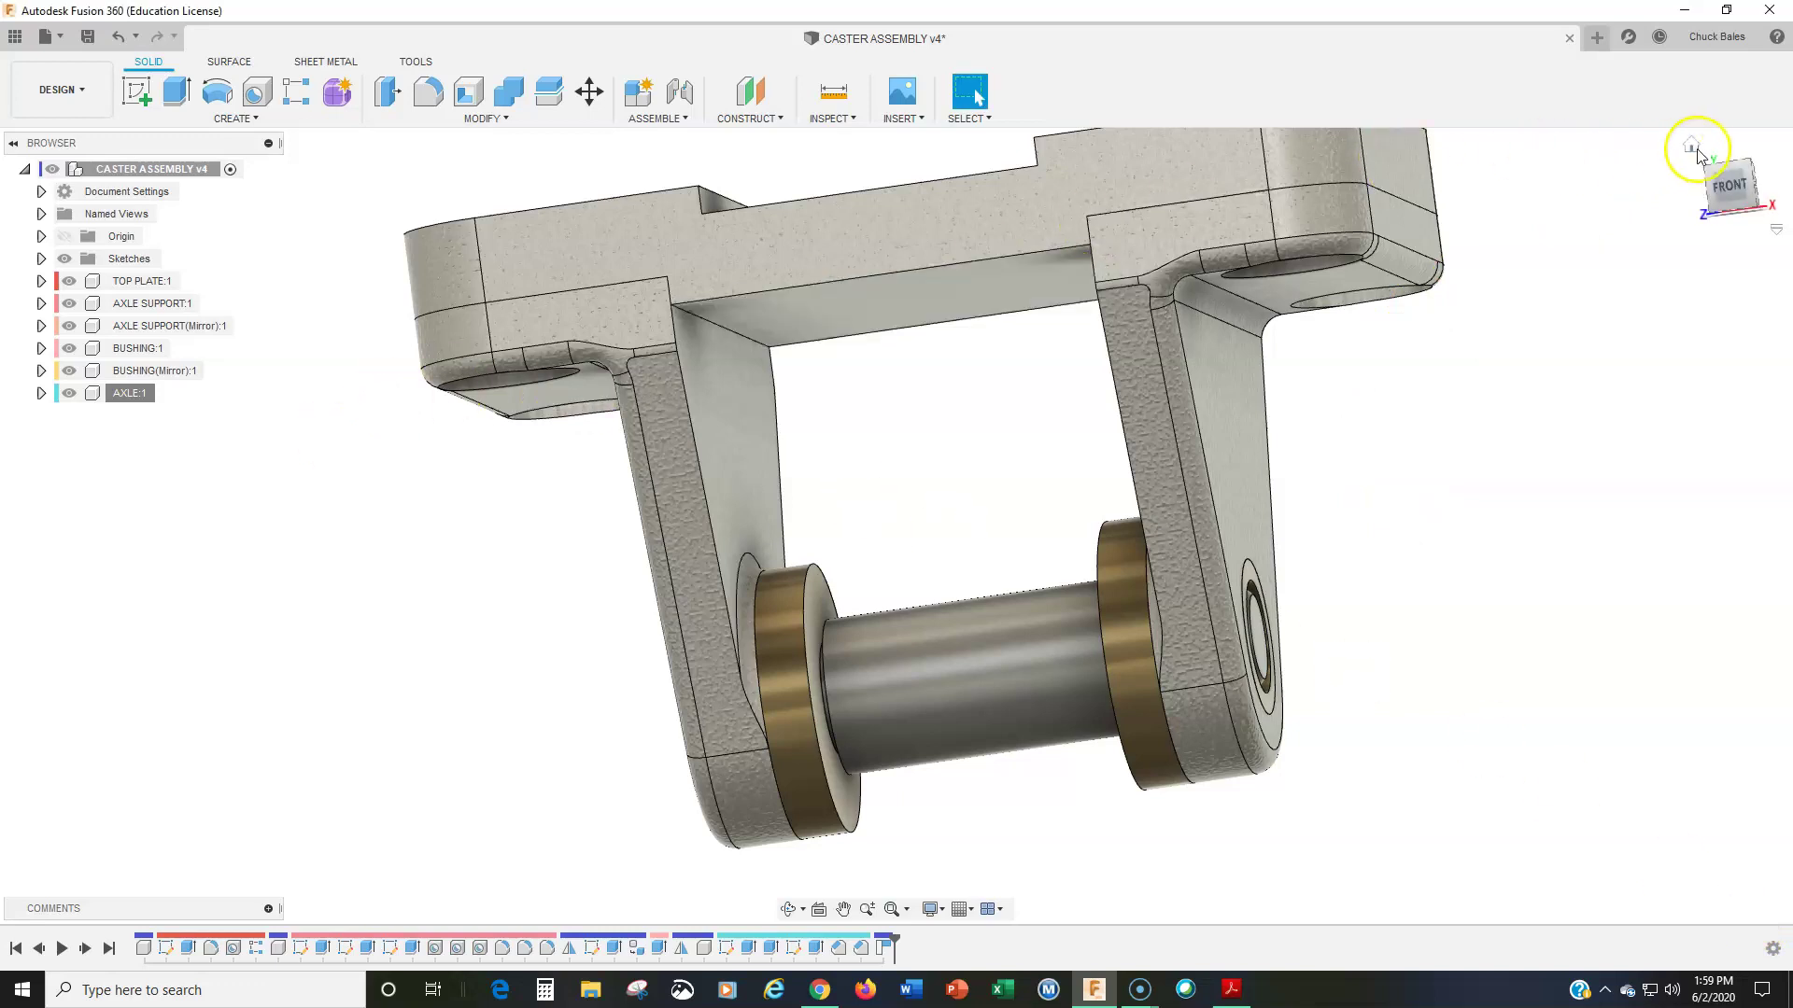
# Step: Inspect the caster assembly in the home view, from the underside corner and from the front
pyautogui.click(1692, 148)
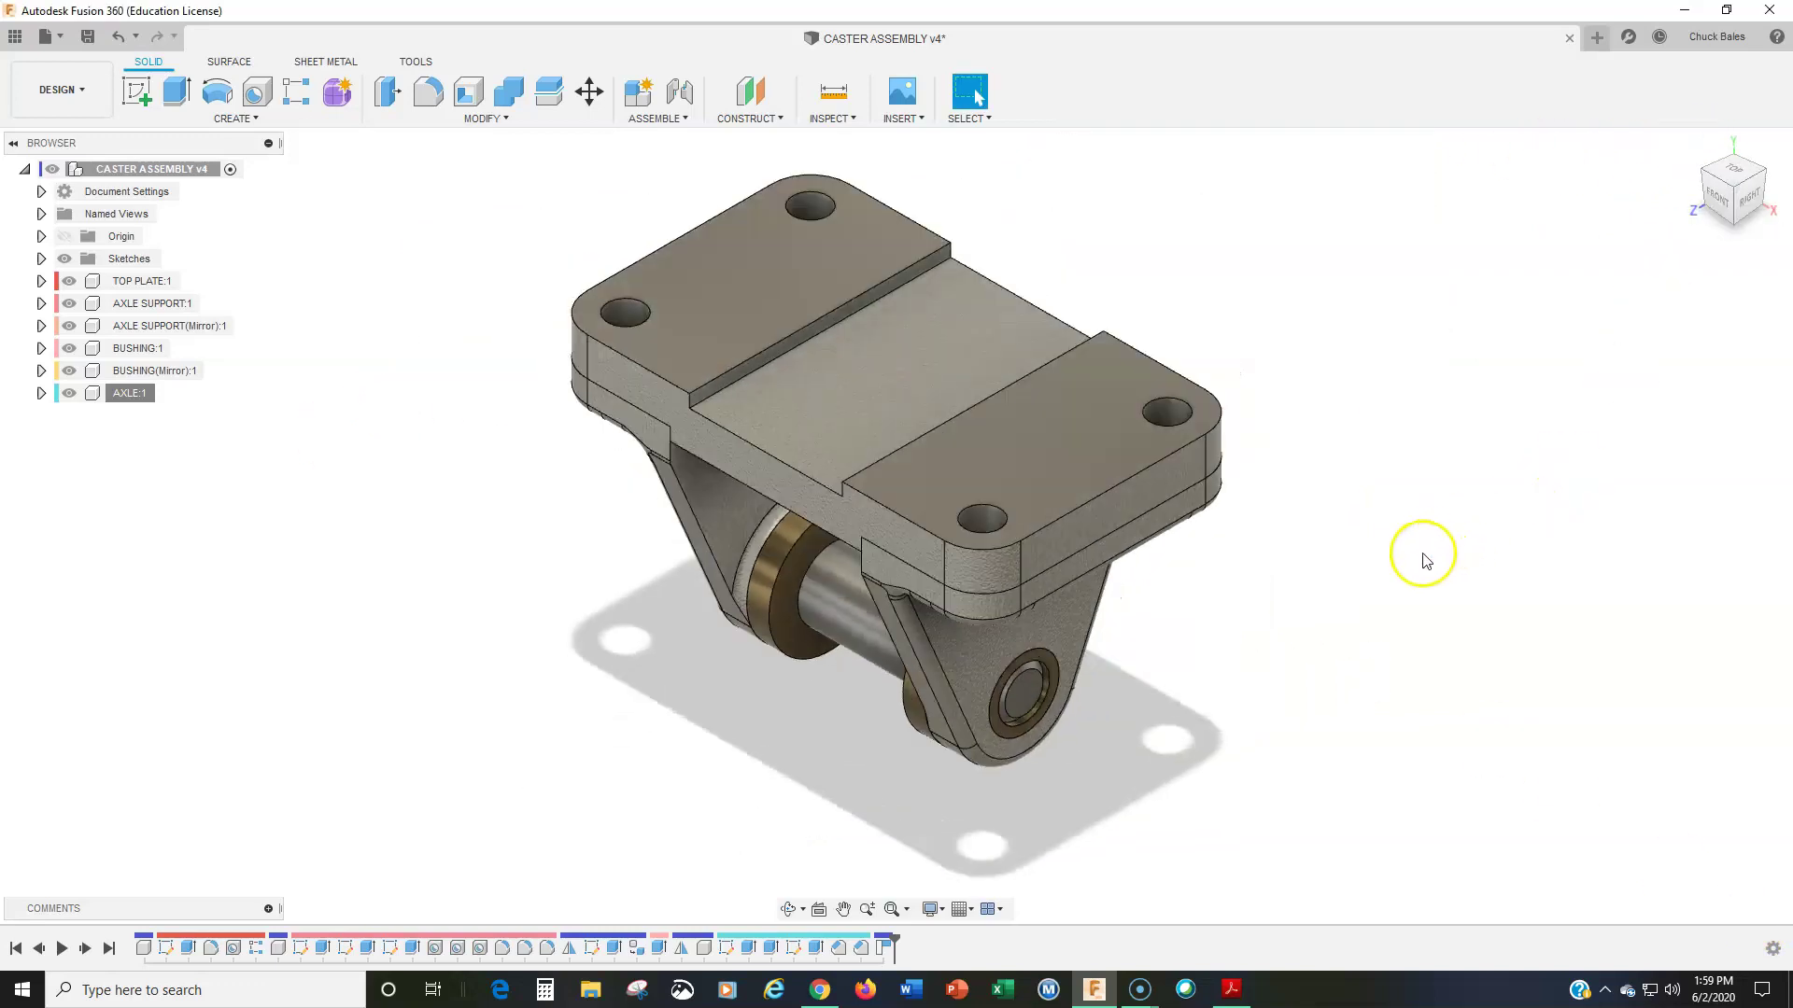
pyautogui.click(1734, 224)
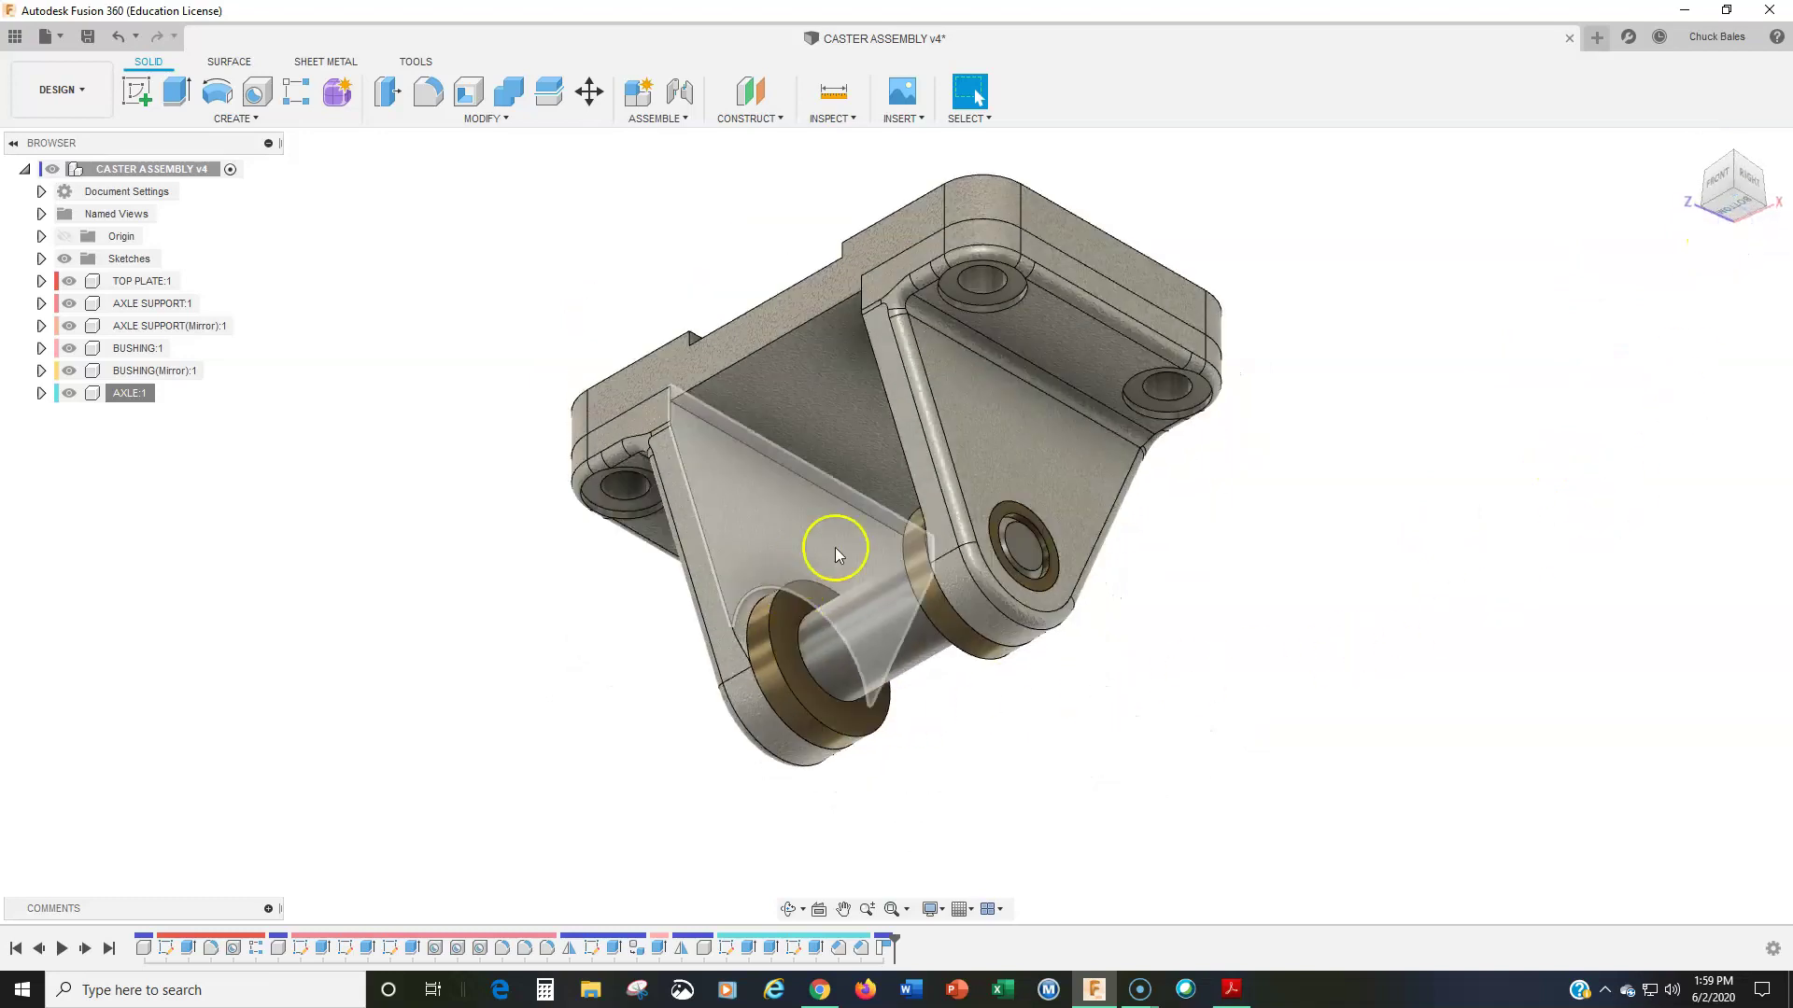
pyautogui.click(1719, 181)
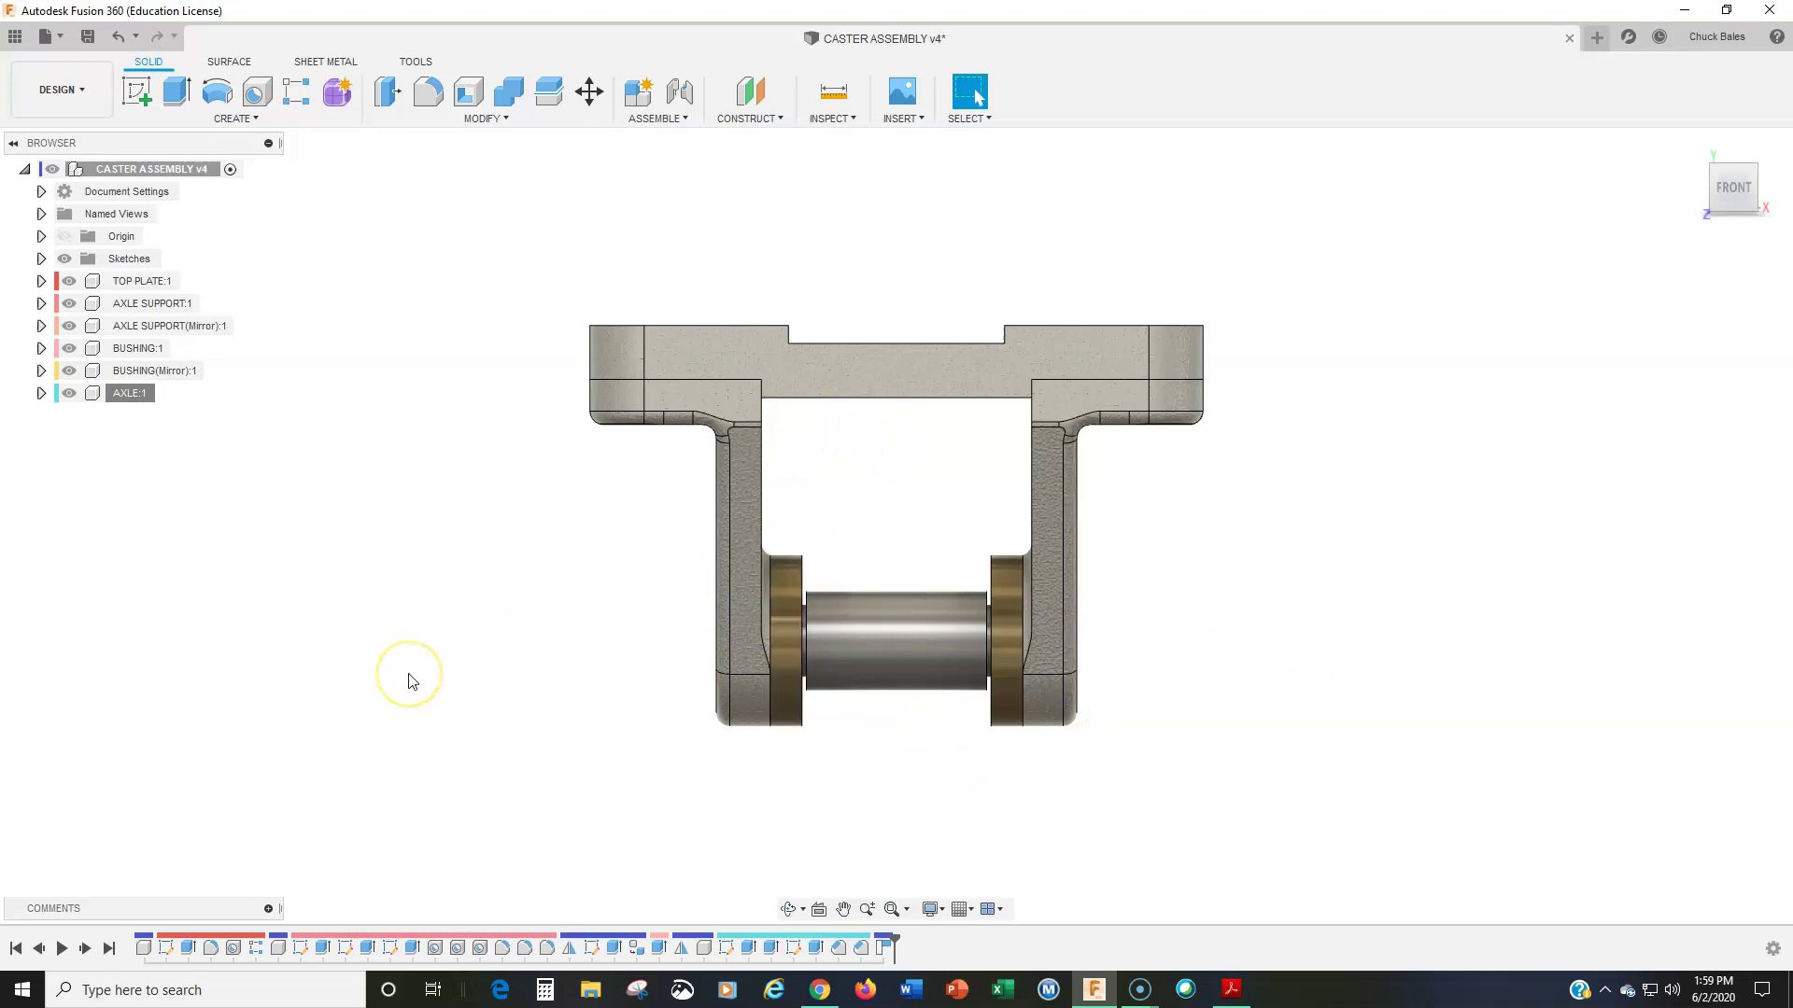
pyautogui.click(408, 698)
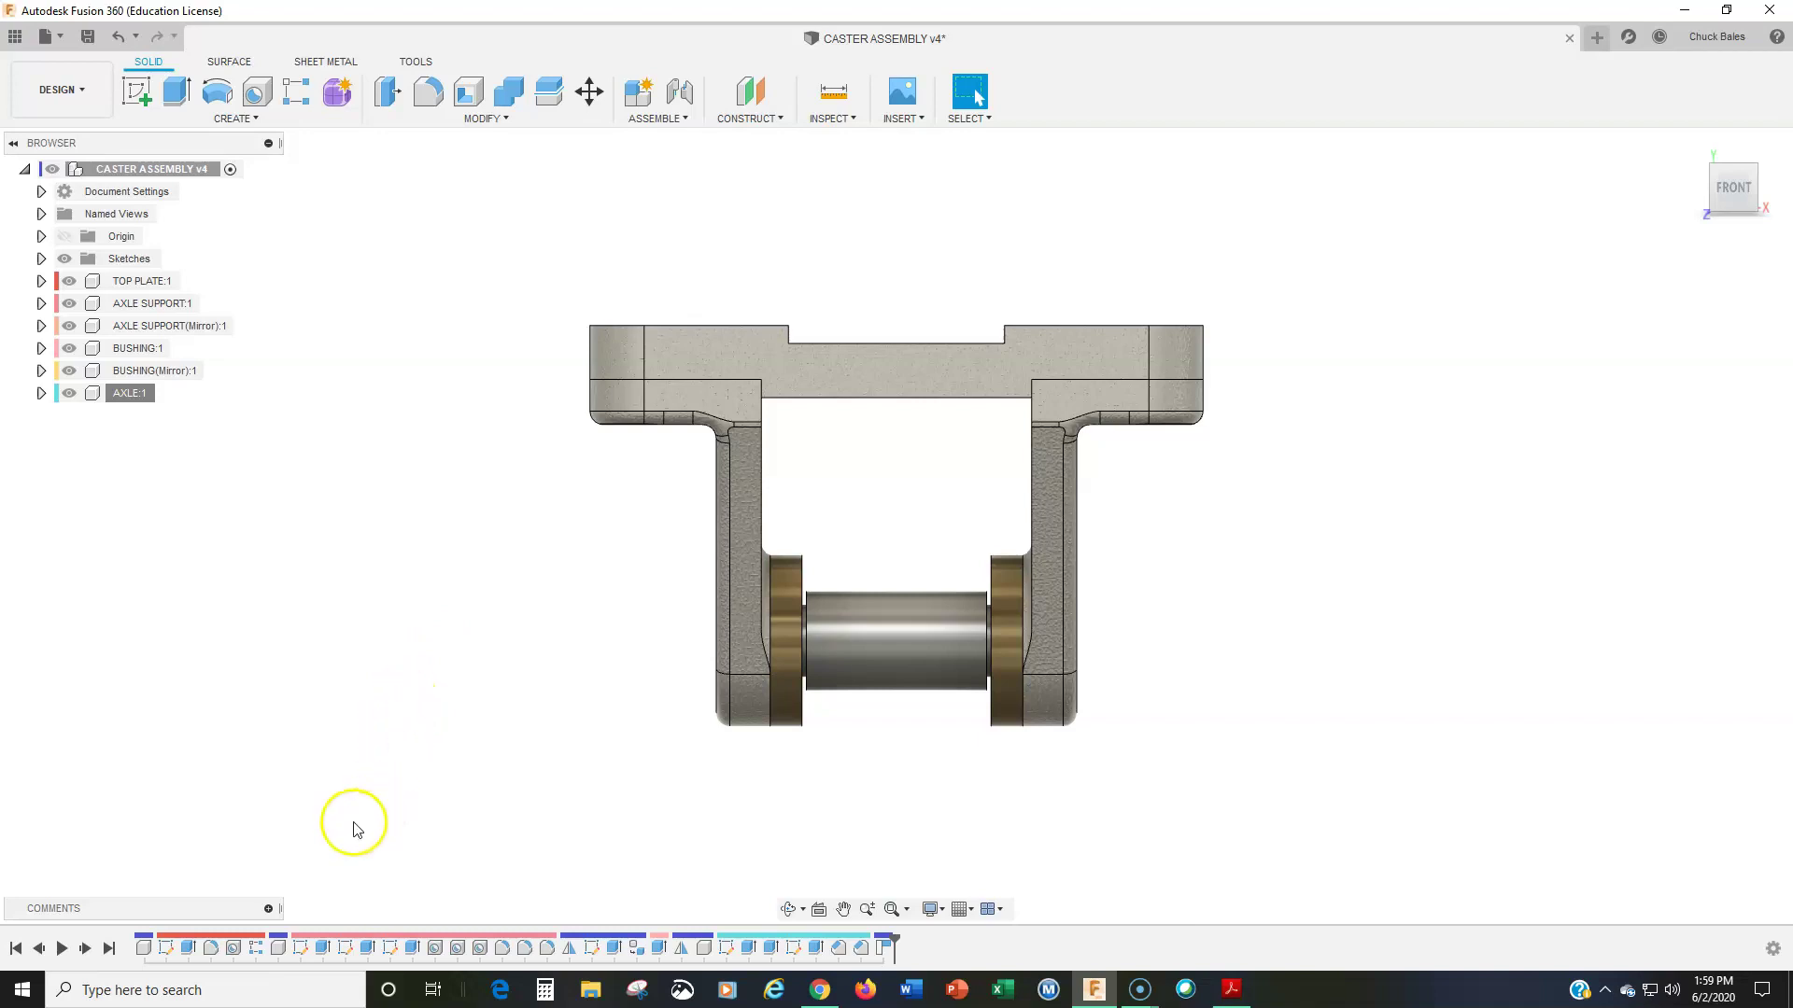